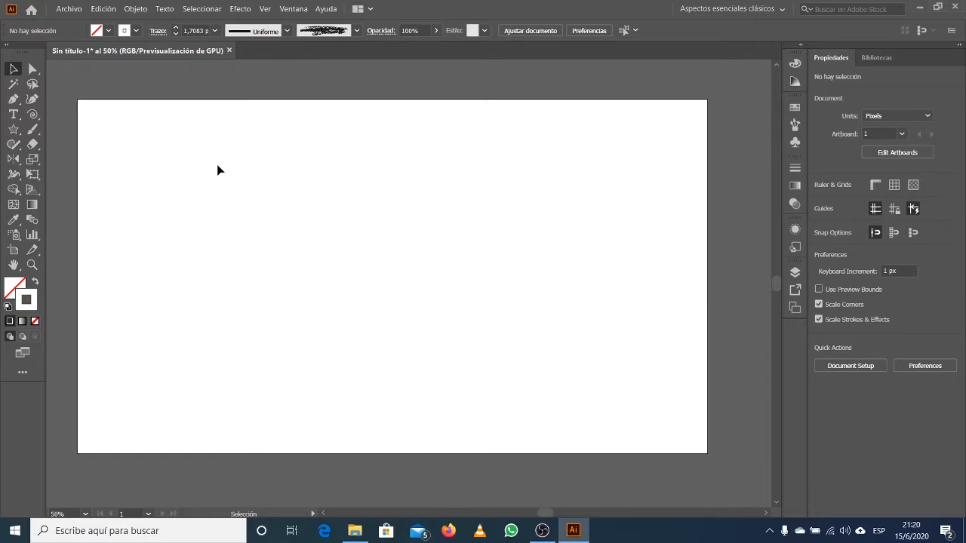
- Draw a five-pointed star about 135 px wide in the artboard's upper left area, with a green fill and no stroke
{"action": "left_click_drag", "start_coordinate": [161, 184], "coordinate": [517, 389]}
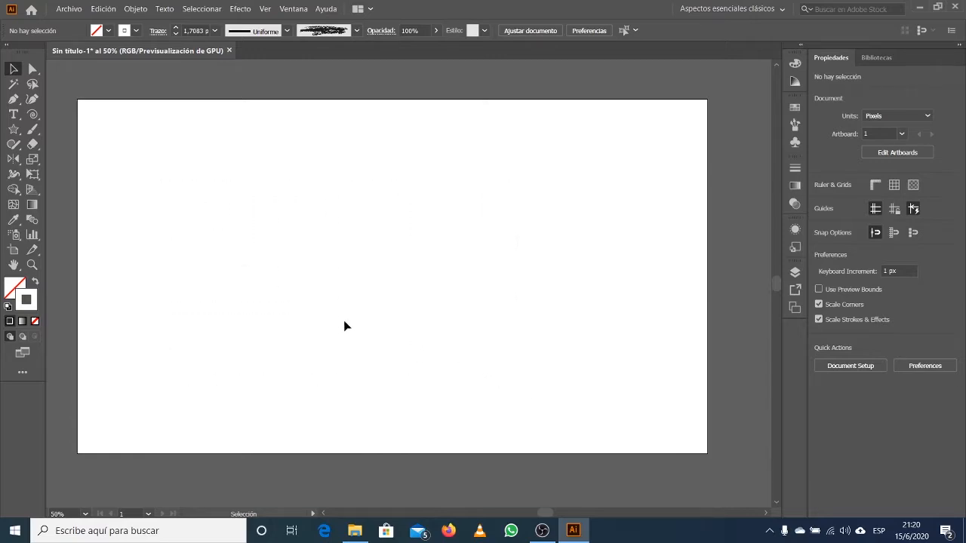
{"action": "left_click", "coordinate": [19, 134]}
{"action": "left_click_drag", "start_coordinate": [252, 215], "coordinate": [278, 238]}
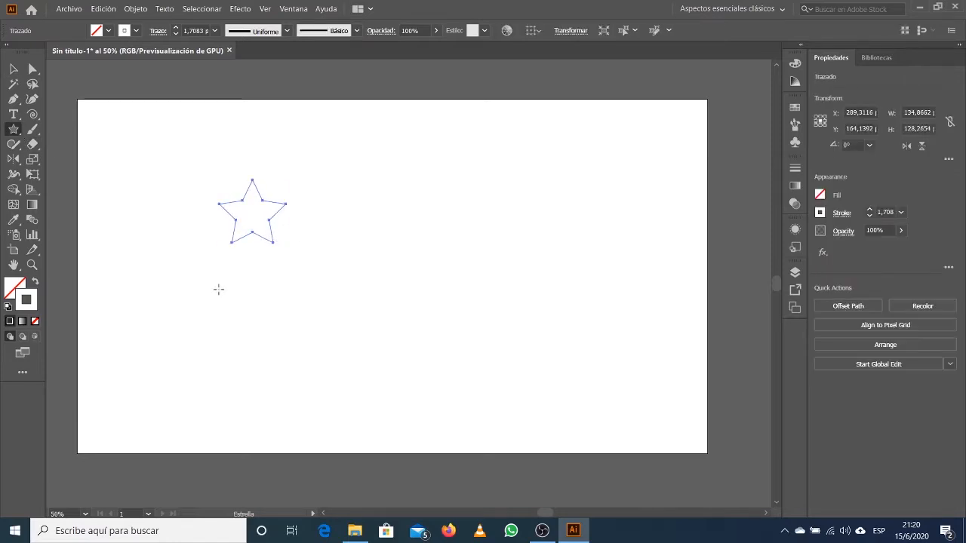
{"action": "left_click", "coordinate": [34, 281]}
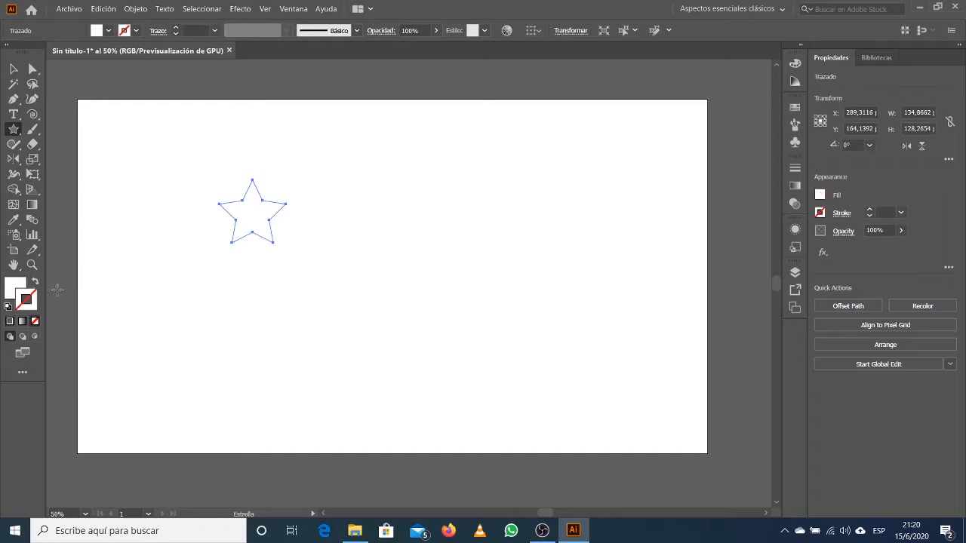
{"action": "left_click", "coordinate": [14, 286]}
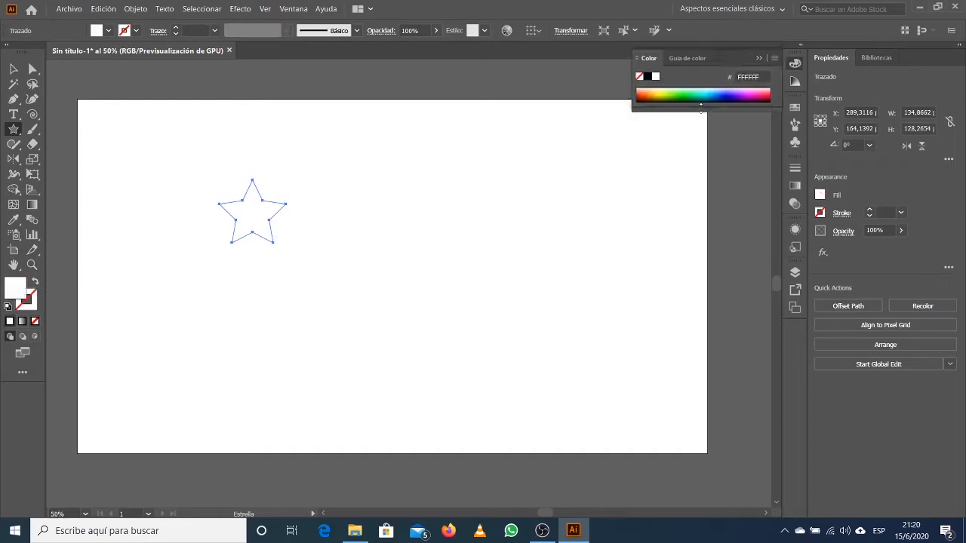
{"action": "left_click", "coordinate": [697, 90]}
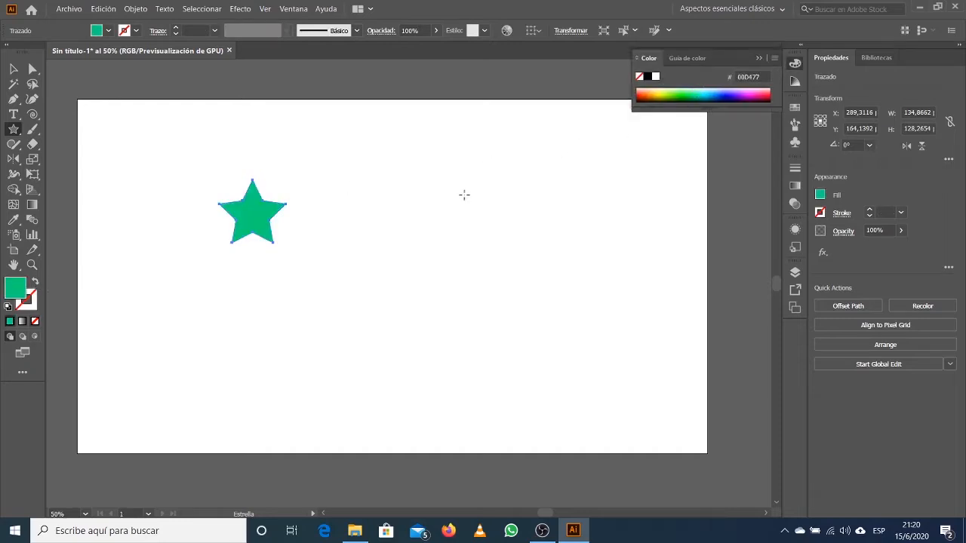
- Draw a circle about 115 px across centred over the star and fill it with yellow
{"action": "left_click", "coordinate": [13, 131]}
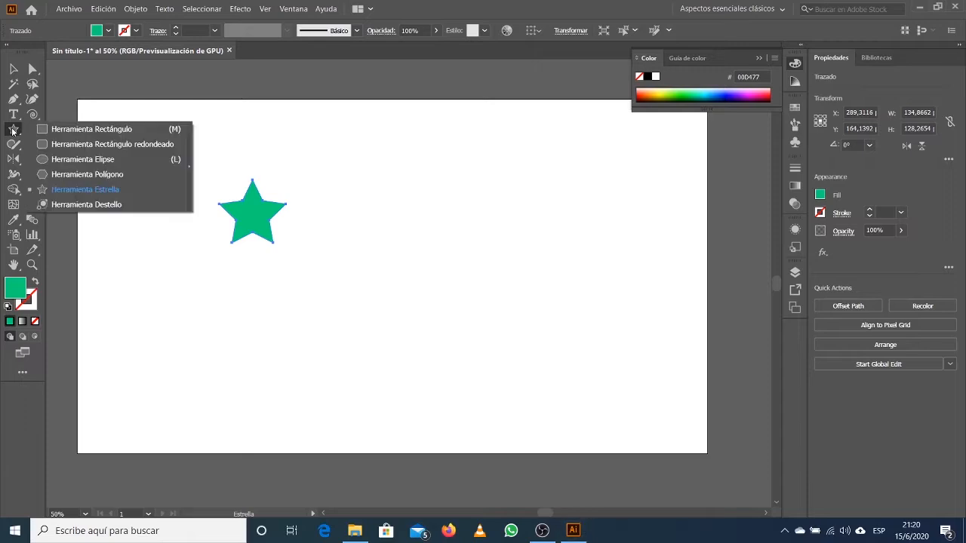
{"action": "left_click", "coordinate": [83, 159]}
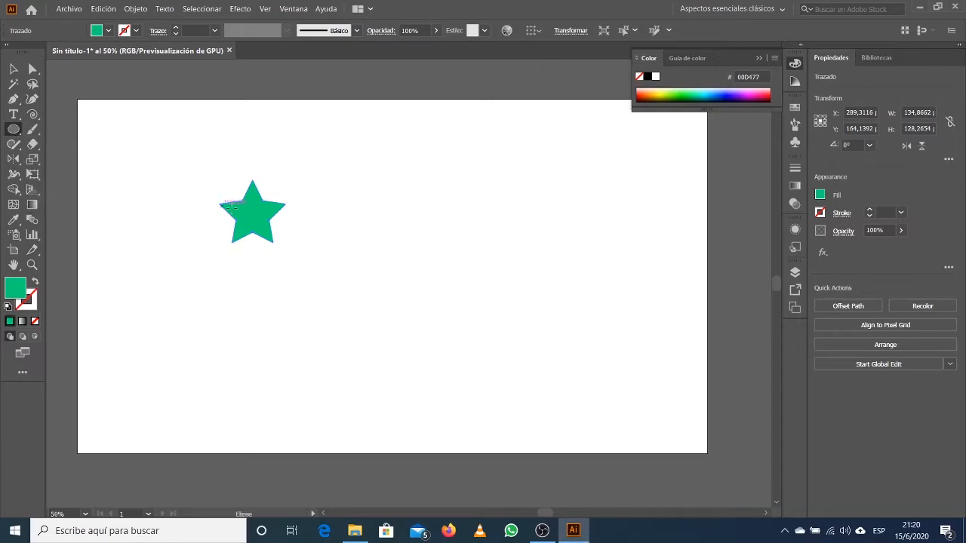
{"action": "left_click_drag", "start_coordinate": [251, 214], "coordinate": [281, 242]}
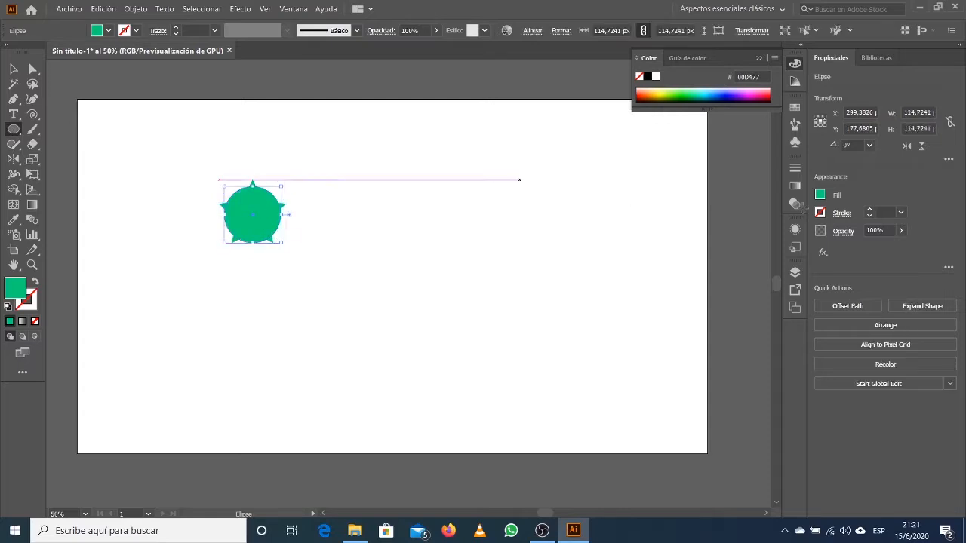
{"action": "left_click", "coordinate": [735, 97]}
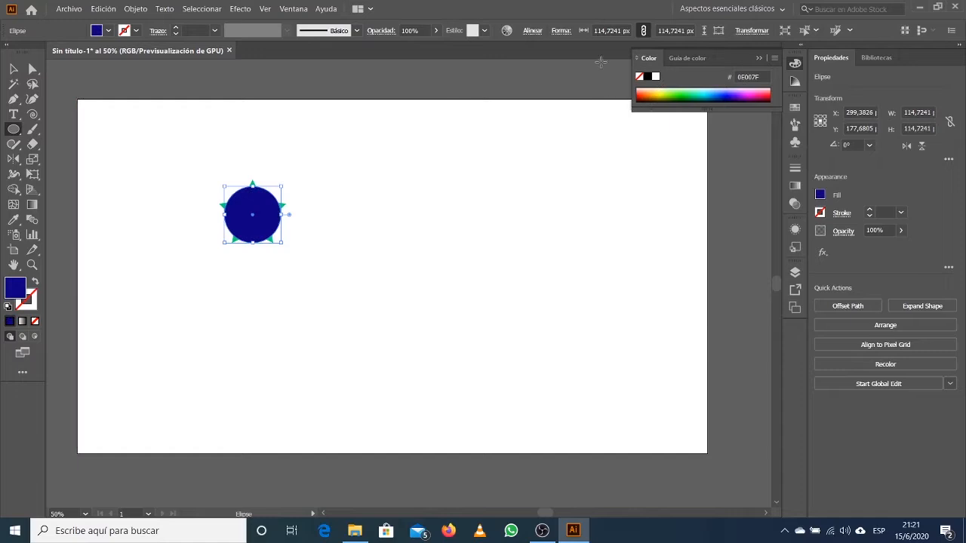
{"action": "left_click", "coordinate": [655, 91]}
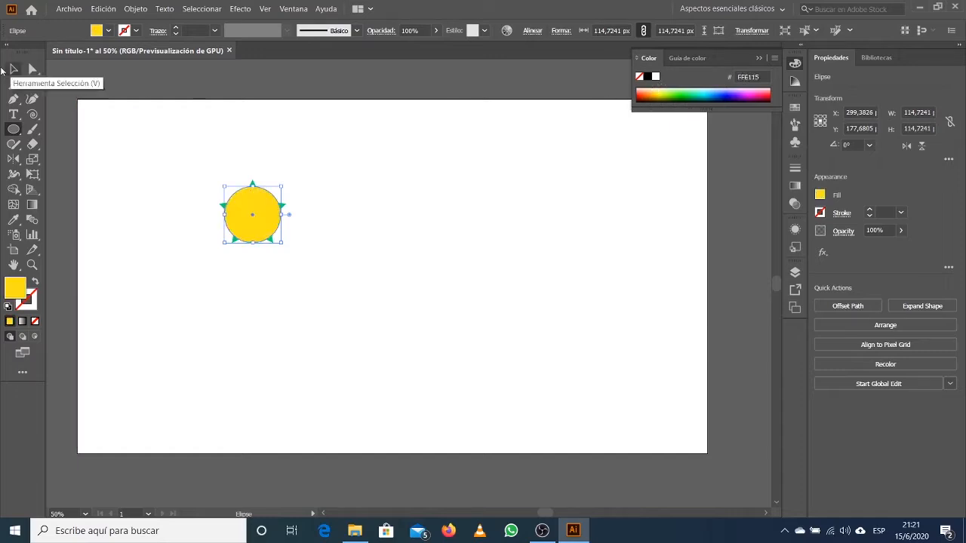
- Send the yellow circle behind the star and align both shapes on their vertical centres
{"action": "left_click", "coordinate": [15, 70]}
{"action": "right_click", "coordinate": [252, 210]}
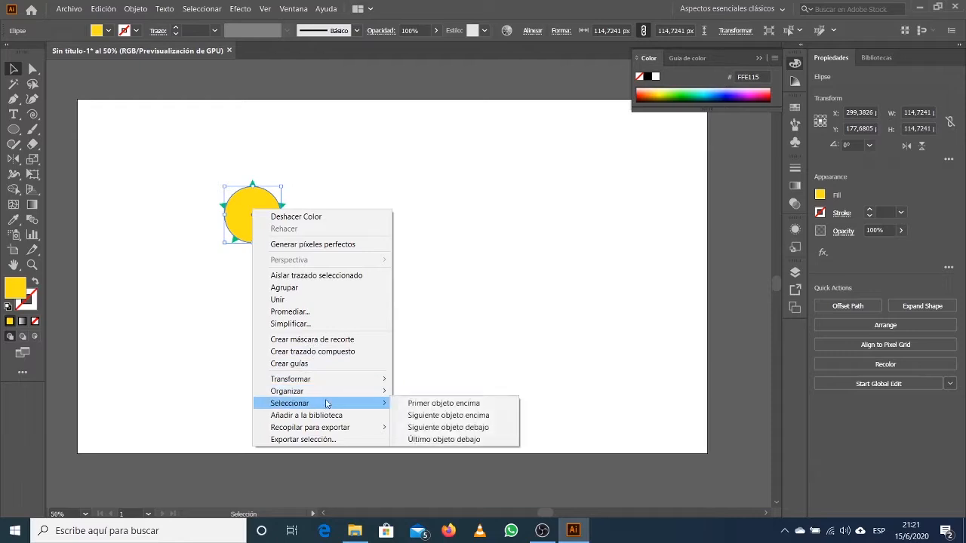
{"action": "mouse_move", "coordinate": [332, 391]}
{"action": "left_click", "coordinate": [411, 427]}
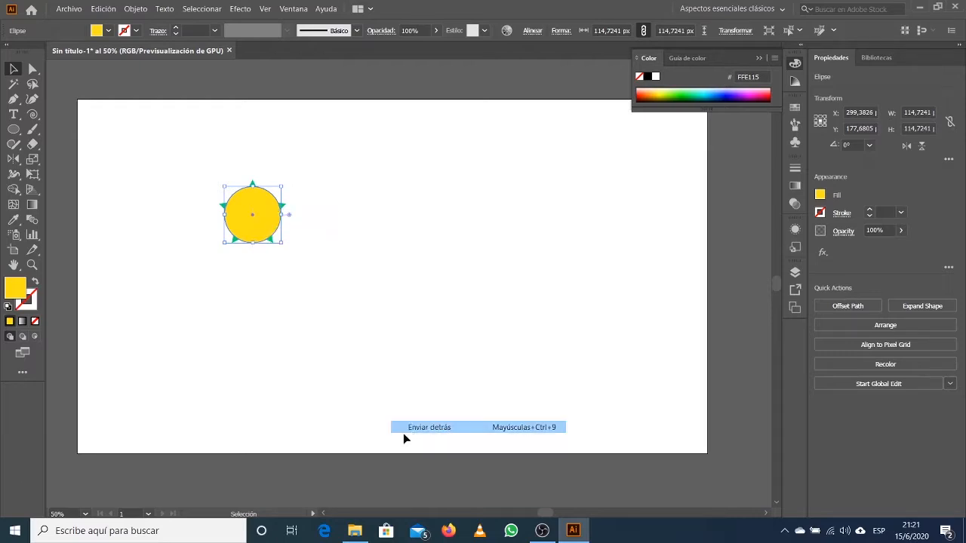
{"action": "left_click_drag", "start_coordinate": [185, 180], "coordinate": [313, 275]}
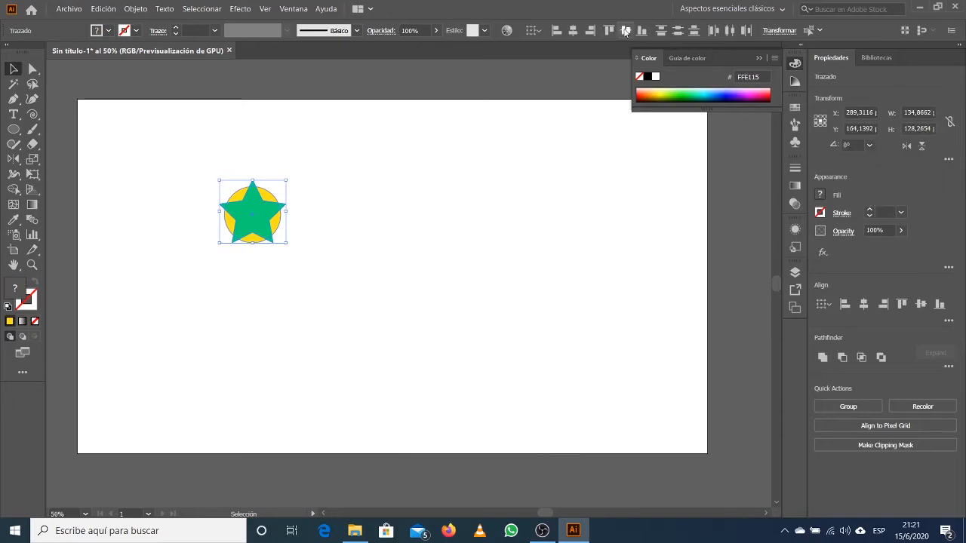
{"action": "left_click", "coordinate": [625, 31]}
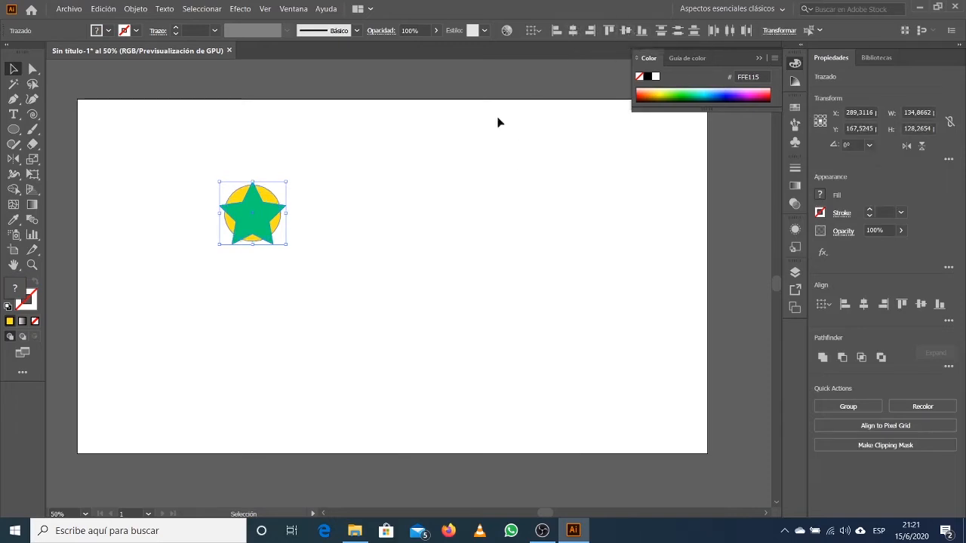
- Scale the star and circle down together from their centre to about 104 px wide
{"action": "left_click", "coordinate": [366, 196]}
{"action": "left_click_drag", "start_coordinate": [189, 187], "coordinate": [310, 265]}
{"action": "left_click", "coordinate": [355, 171]}
{"action": "left_click_drag", "start_coordinate": [197, 183], "coordinate": [324, 271]}
{"action": "left_click_drag", "start_coordinate": [220, 182], "coordinate": [226, 189]}
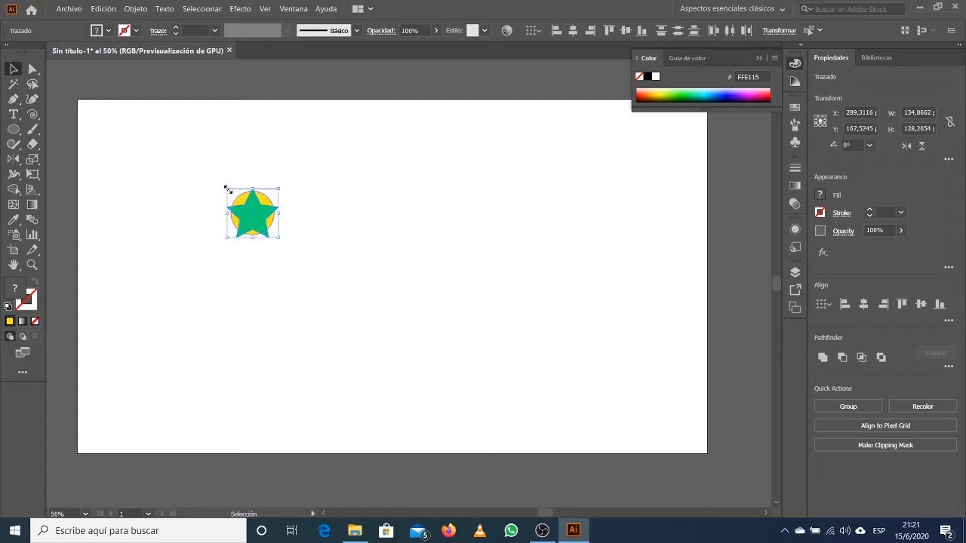
{"action": "left_click", "coordinate": [202, 179]}
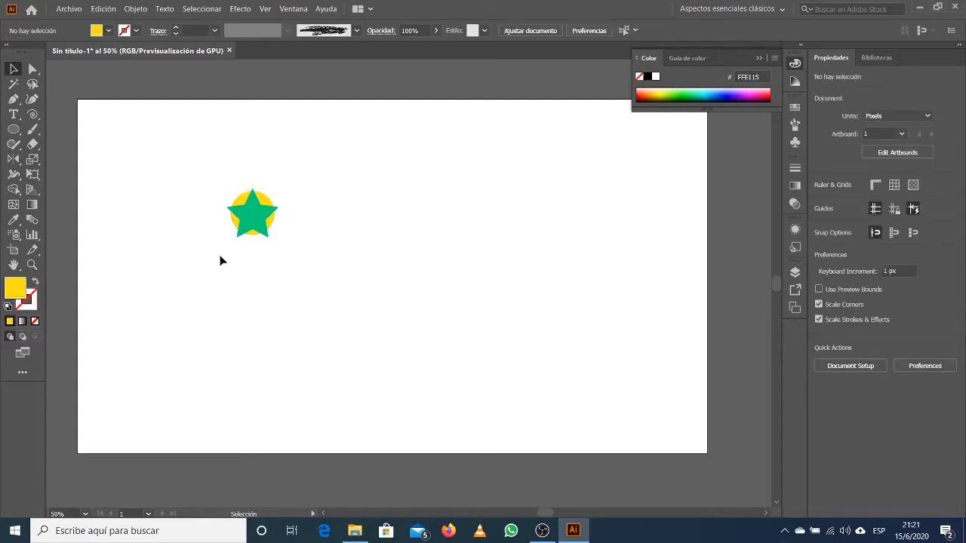
- Select the star and circle, display the document swatches, and enlarge the swatch area to show them all
{"action": "mouse_move", "coordinate": [215, 259]}
{"action": "left_mouse_down"}
{"action": "mouse_move", "coordinate": [316, 177]}
{"action": "mouse_move", "coordinate": [230, 251]}
{"action": "mouse_move", "coordinate": [202, 251]}
{"action": "mouse_move", "coordinate": [283, 174]}
{"action": "mouse_move", "coordinate": [299, 186]}
{"action": "mouse_move", "coordinate": [252, 239]}
{"action": "mouse_move", "coordinate": [205, 260]}
{"action": "left_mouse_up"}
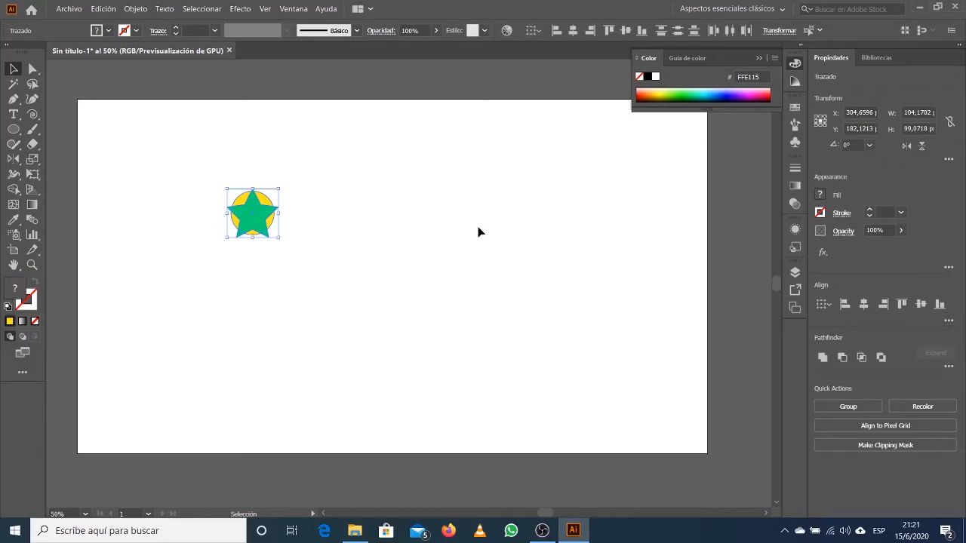
{"action": "right_click", "coordinate": [262, 219]}
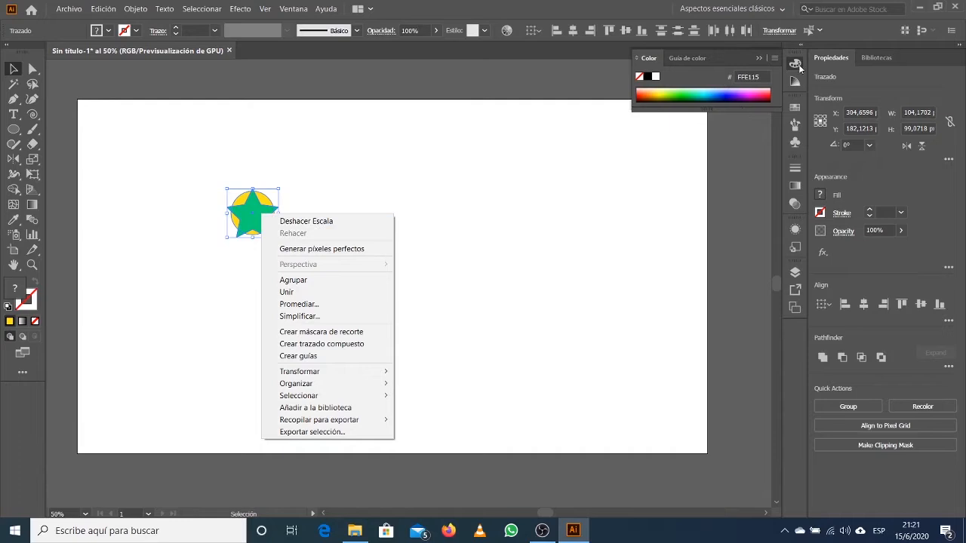
{"action": "left_click", "coordinate": [795, 108]}
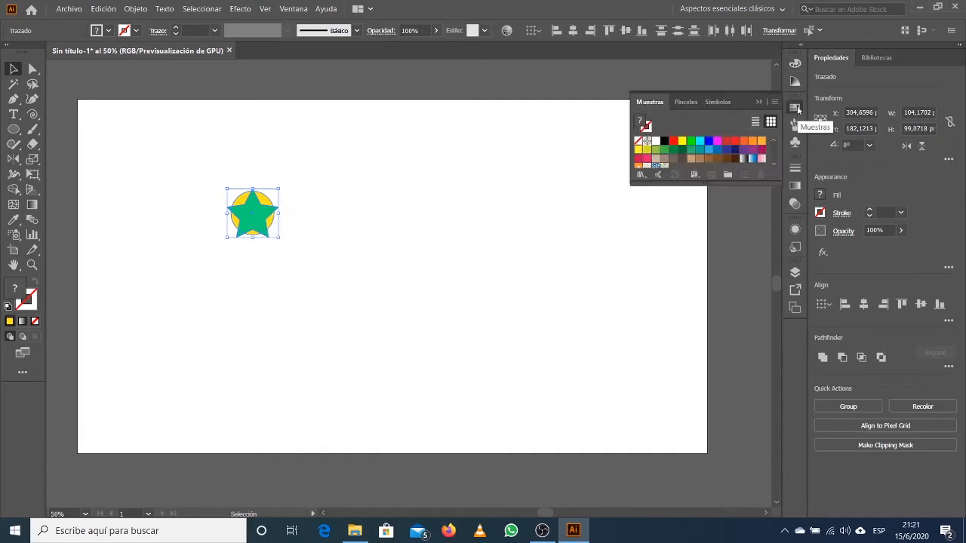
{"action": "left_click_drag", "start_coordinate": [730, 186], "coordinate": [730, 271]}
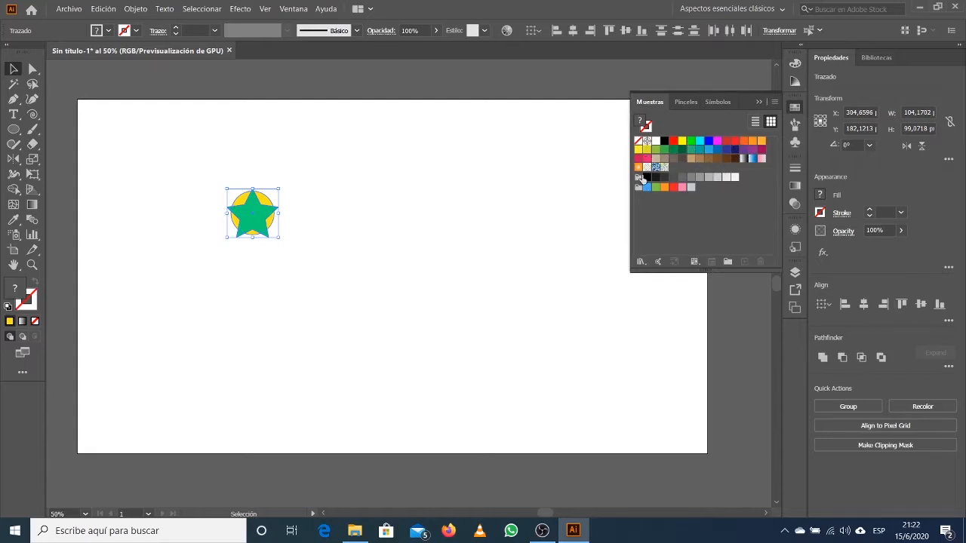
- Draw a circle about 482 px across, try the Alyssa and blue swirl pattern swatches on it, and delete it
{"action": "left_click", "coordinate": [14, 129]}
{"action": "left_click_drag", "start_coordinate": [434, 191], "coordinate": [636, 389]}
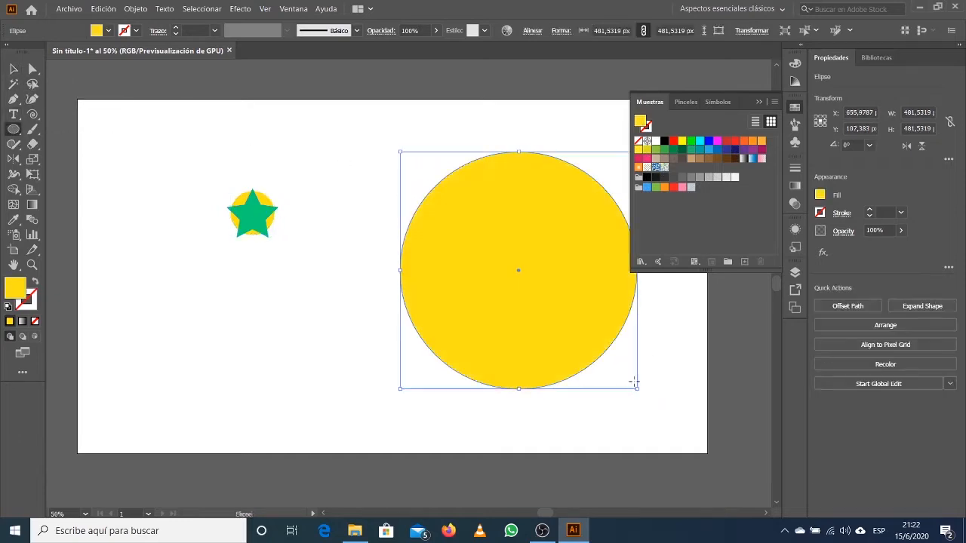
{"action": "left_click", "coordinate": [663, 168]}
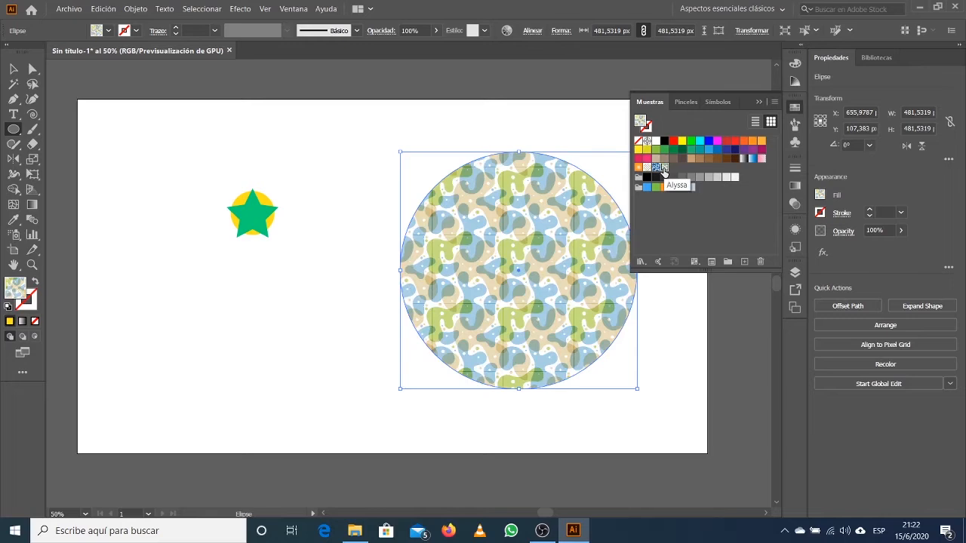
{"action": "left_click", "coordinate": [655, 167]}
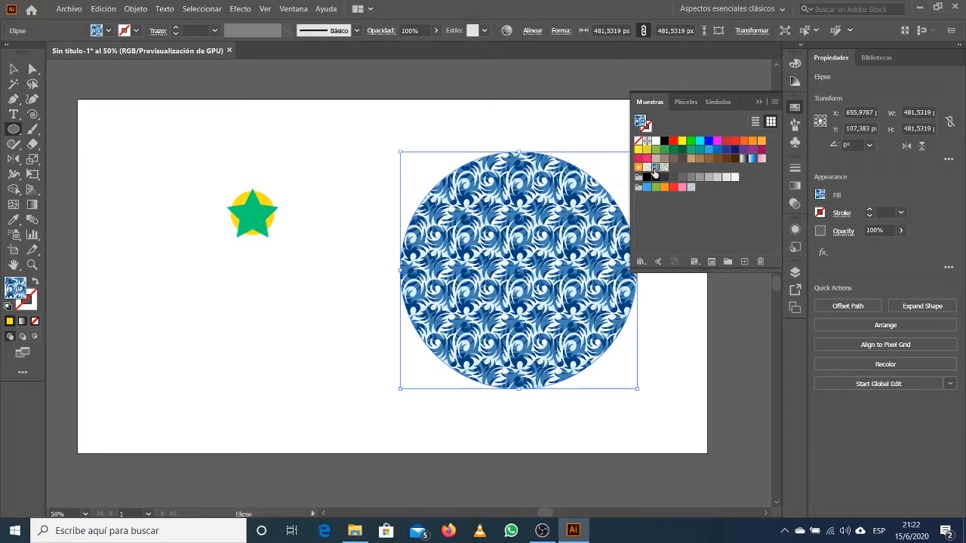
{"action": "left_click", "coordinate": [664, 169]}
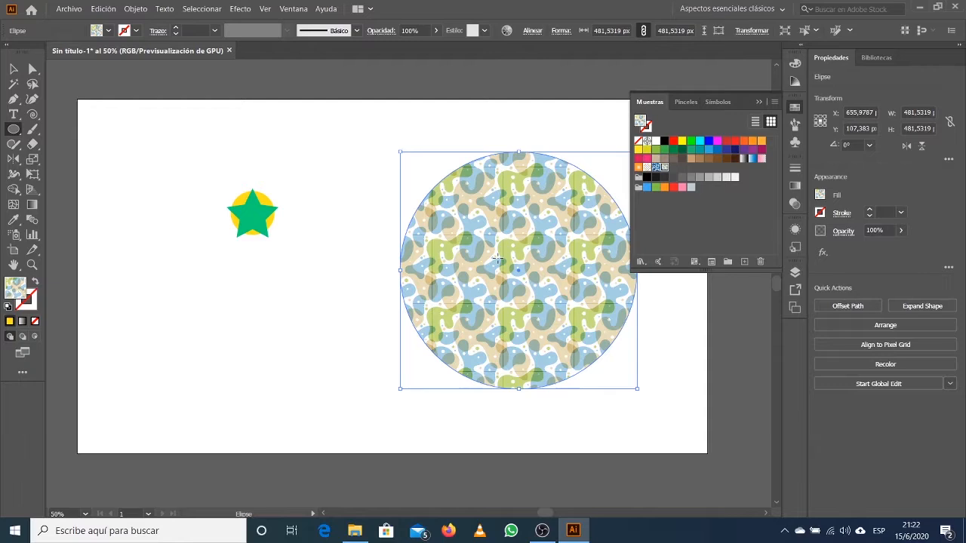
{"action": "key", "text": "Delete"}
- Save the star and circle together as a pattern swatch and move the artwork to the artboard's upper left corner
{"action": "left_click", "coordinate": [13, 69]}
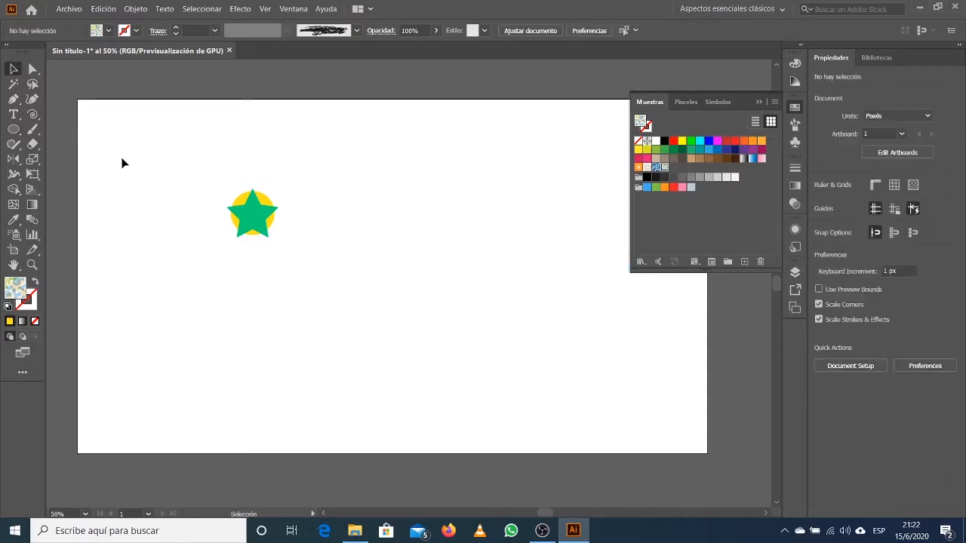
{"action": "left_click_drag", "start_coordinate": [156, 172], "coordinate": [282, 261]}
{"action": "left_click_drag", "start_coordinate": [253, 215], "coordinate": [672, 230]}
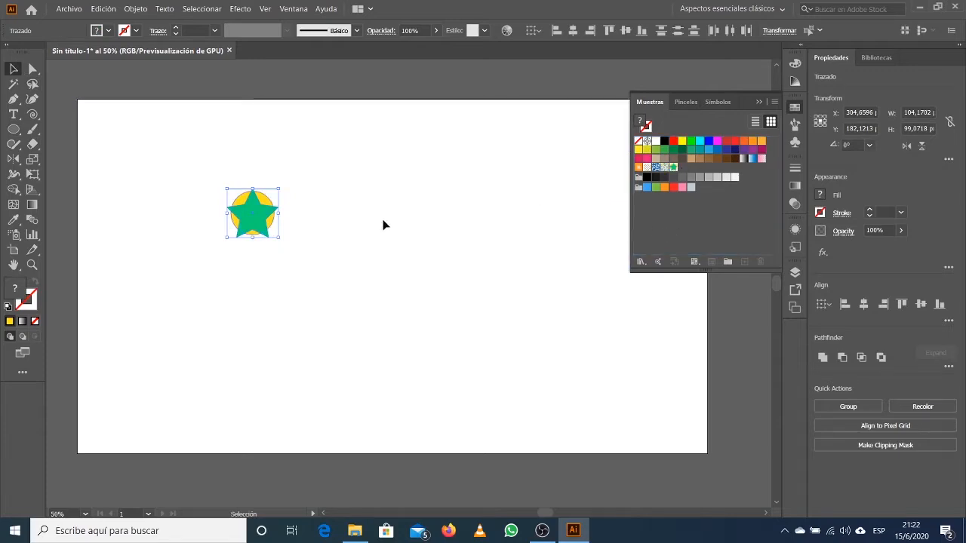
{"action": "left_click_drag", "start_coordinate": [253, 226], "coordinate": [111, 151]}
{"action": "left_click", "coordinate": [131, 244]}
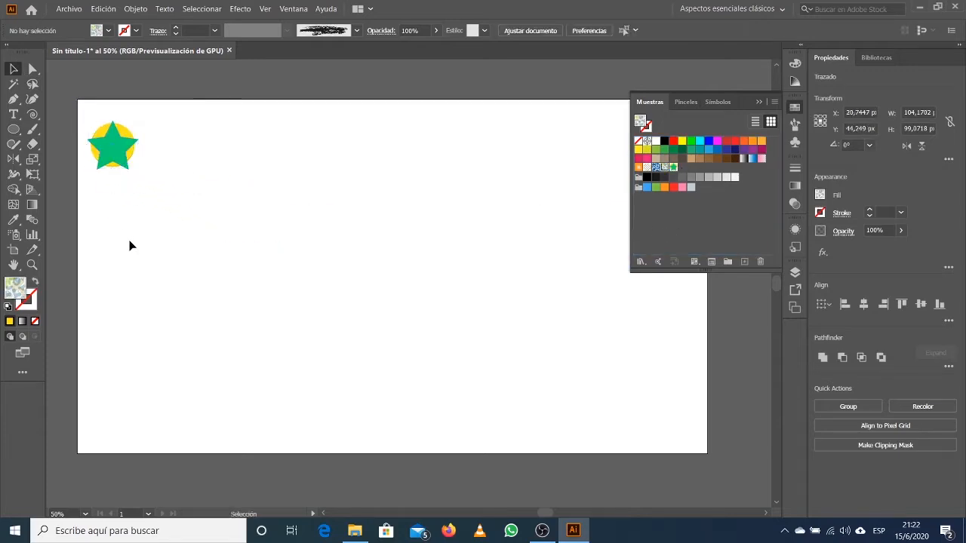
- Draw a hexagon, enlarge it to about 561 px wide, and fill it with the new star pattern swatch
{"action": "left_click", "coordinate": [14, 129]}
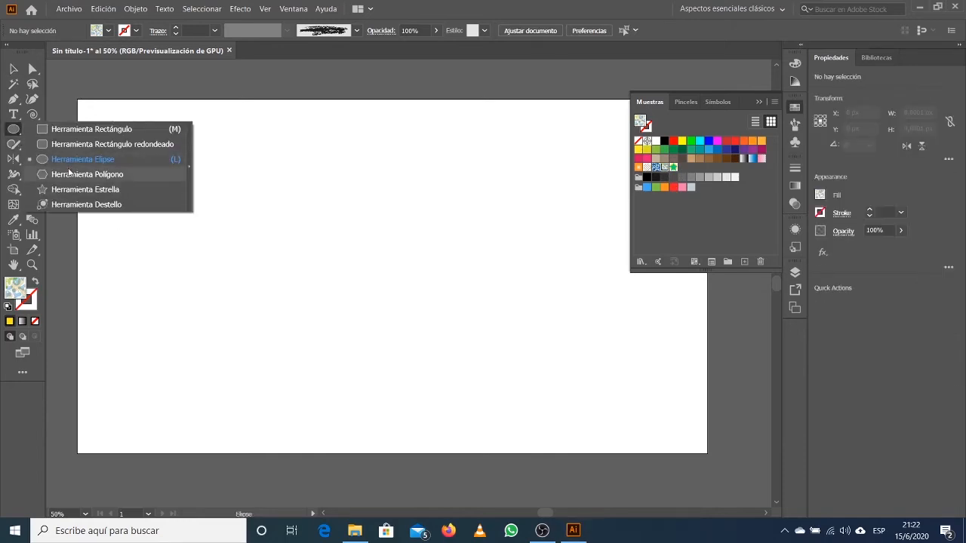
{"action": "left_click", "coordinate": [55, 175]}
{"action": "left_click_drag", "start_coordinate": [280, 201], "coordinate": [361, 260]}
{"action": "left_click", "coordinate": [14, 71]}
{"action": "left_click_drag", "start_coordinate": [265, 209], "coordinate": [347, 296]}
{"action": "left_click_drag", "start_coordinate": [463, 199], "coordinate": [536, 137]}
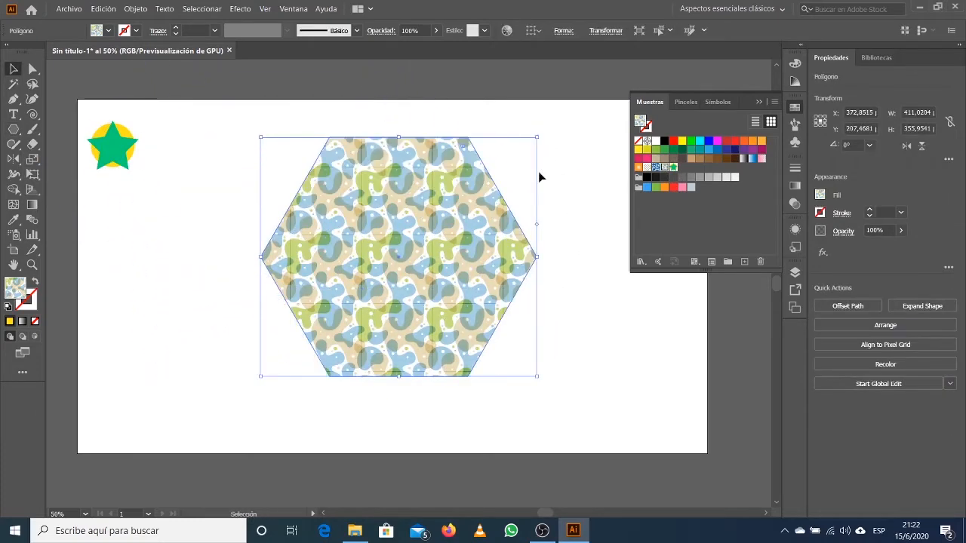
{"action": "left_click", "coordinate": [672, 168]}
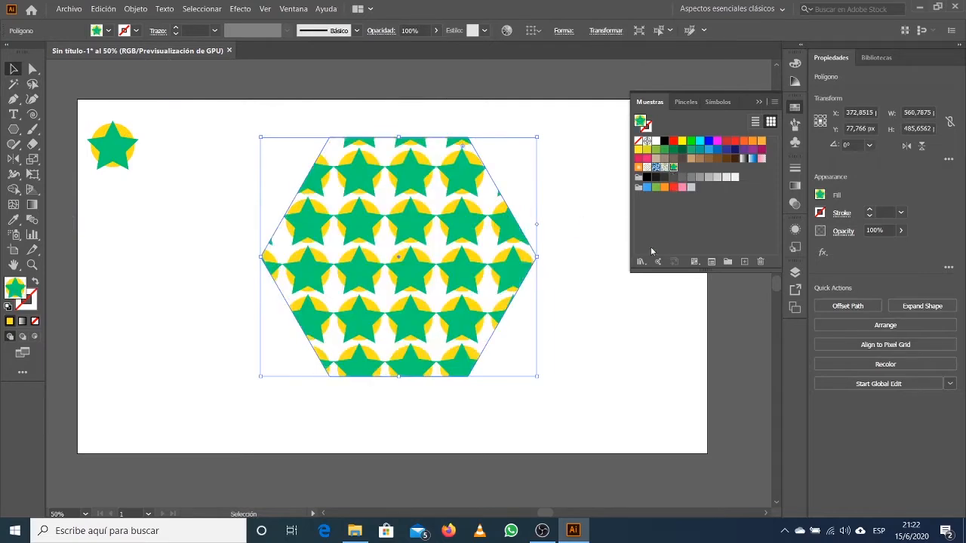
- Move the patterned hexagon around and leave it in the artboard's lower left area, at about X 221, Y 196 px
{"action": "left_click_drag", "start_coordinate": [326, 242], "coordinate": [320, 266]}
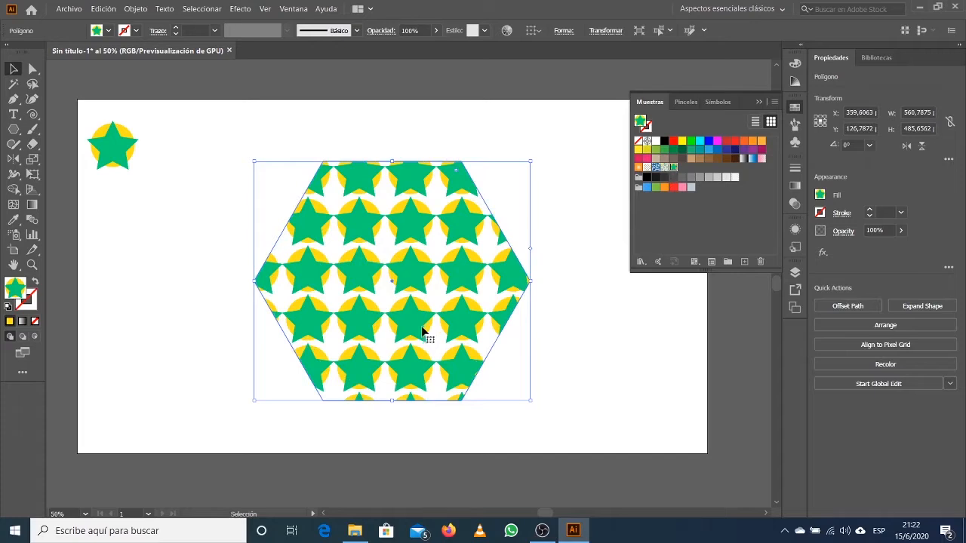
{"action": "left_click_drag", "start_coordinate": [445, 227], "coordinate": [338, 270]}
{"action": "left_click_drag", "start_coordinate": [309, 322], "coordinate": [334, 320]}
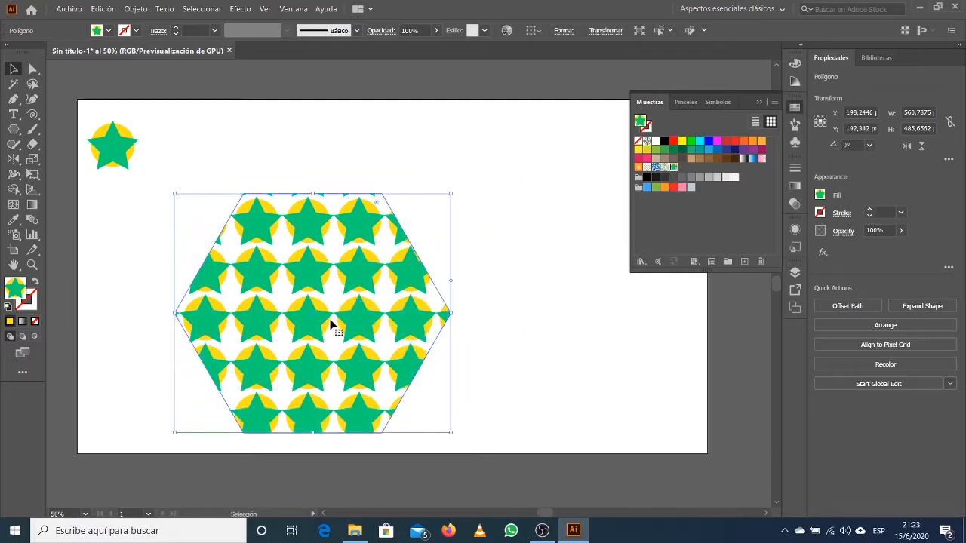
{"action": "left_click_drag", "start_coordinate": [330, 319], "coordinate": [321, 309]}
{"action": "left_click_drag", "start_coordinate": [360, 245], "coordinate": [367, 250]}
- With the hexagon selected, open the Naturaleza_Plantas decorativas pattern library and move it clear of the artwork
{"action": "left_click", "coordinate": [131, 161]}
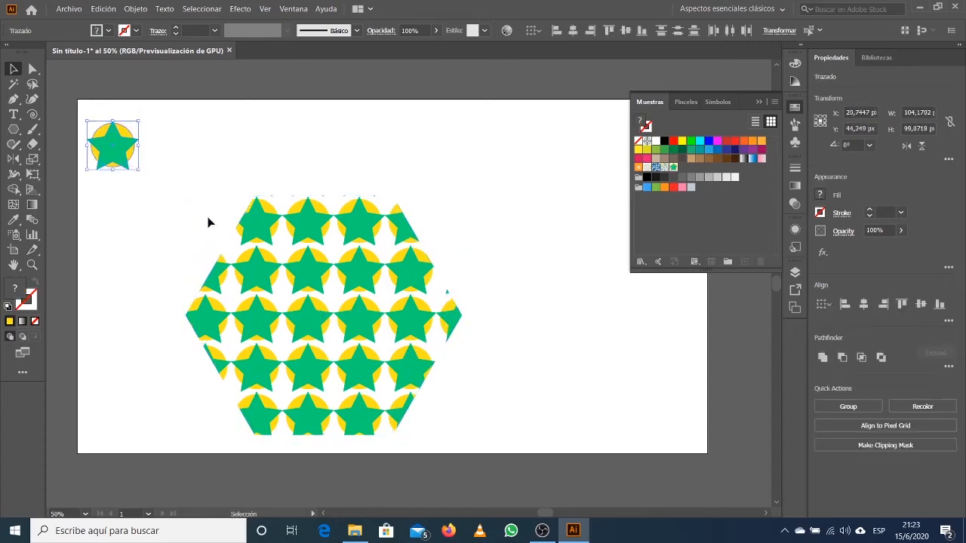
{"action": "left_click", "coordinate": [282, 251]}
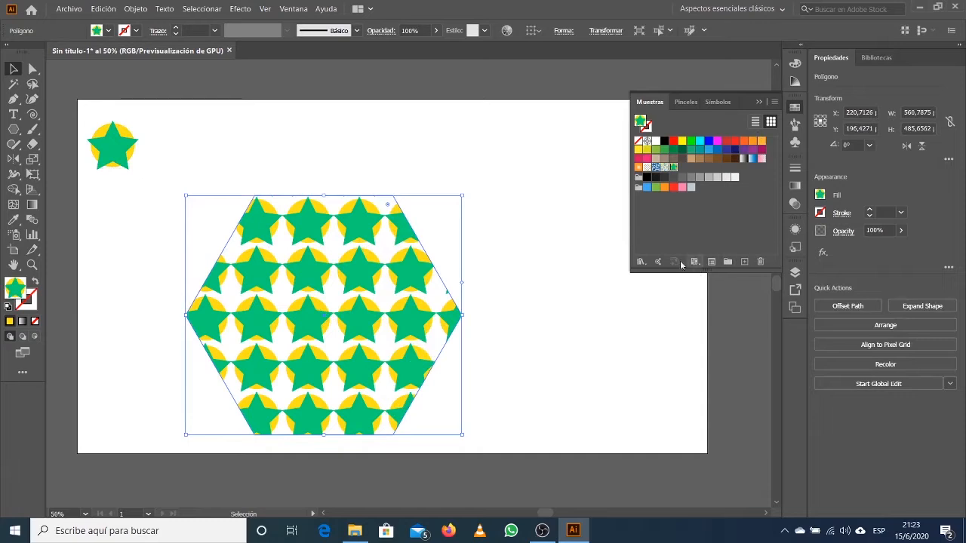
{"action": "left_click", "coordinate": [640, 262]}
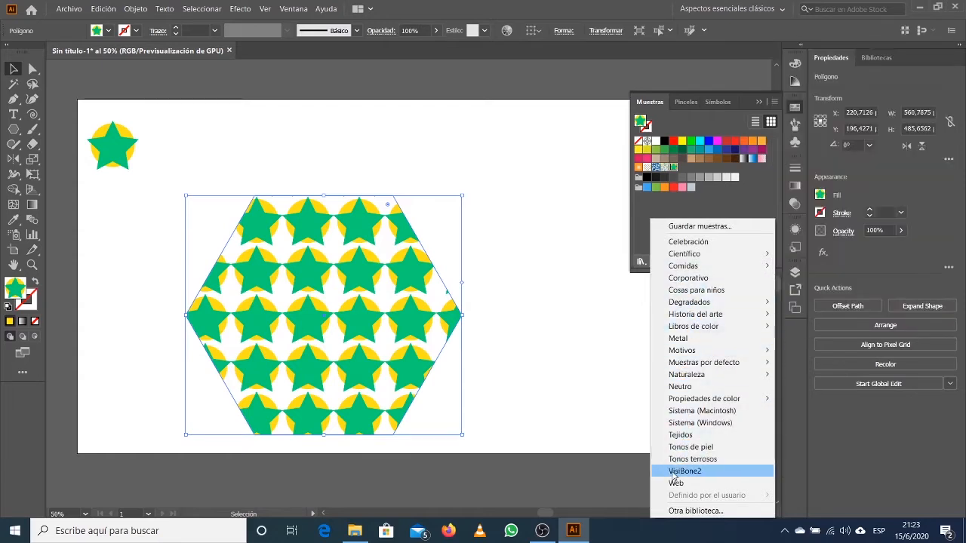
{"action": "mouse_move", "coordinate": [683, 351]}
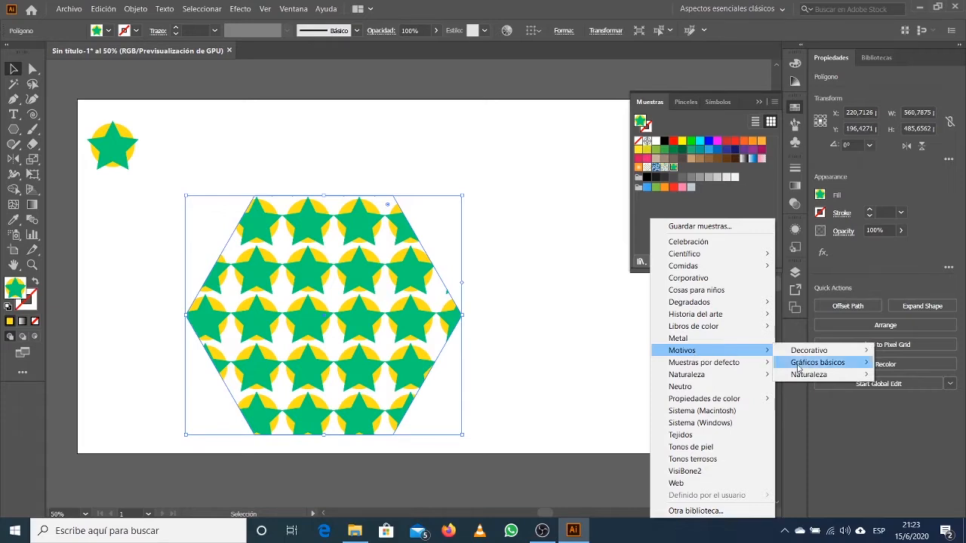
{"action": "mouse_move", "coordinate": [813, 355]}
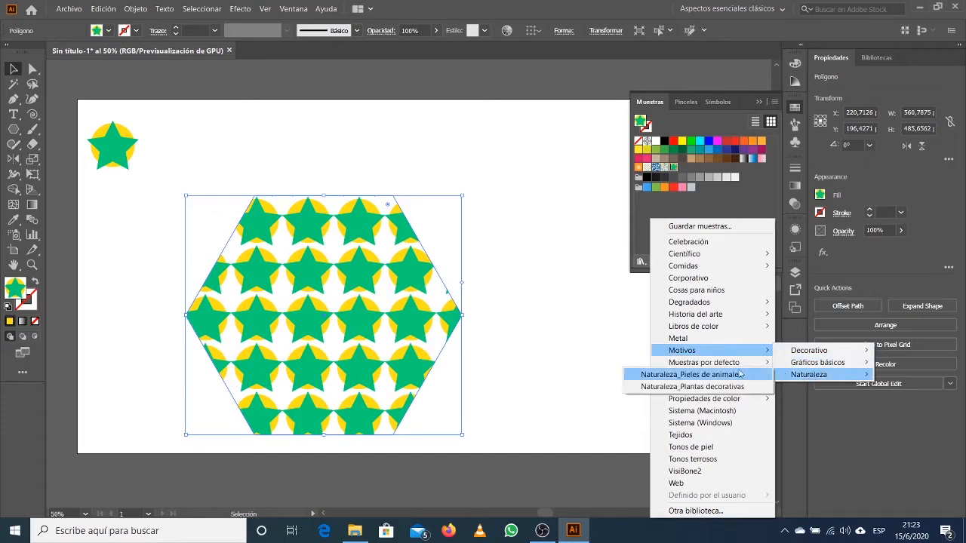
{"action": "mouse_move", "coordinate": [716, 382]}
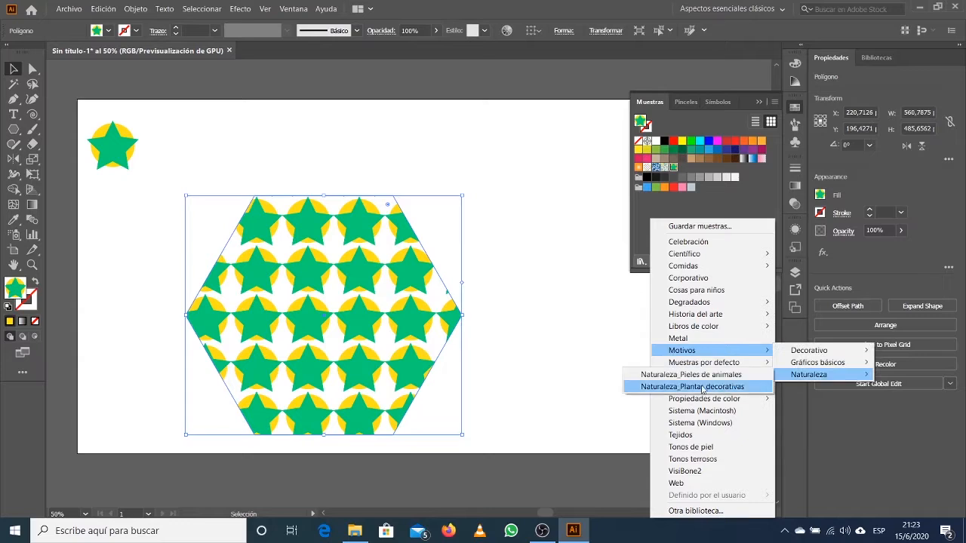
{"action": "left_click", "coordinate": [702, 388]}
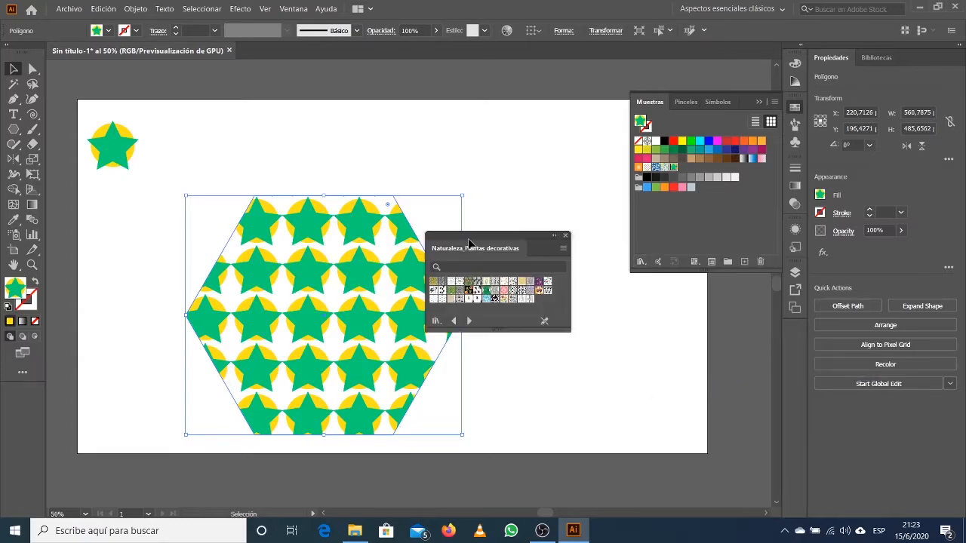
{"action": "left_click_drag", "start_coordinate": [480, 239], "coordinate": [663, 359]}
- Try several decorative plant patterns on the hexagon, including cattails, red flowers, Hojas tropicales Color, orange leaves and black florals
{"action": "left_click", "coordinate": [651, 399]}
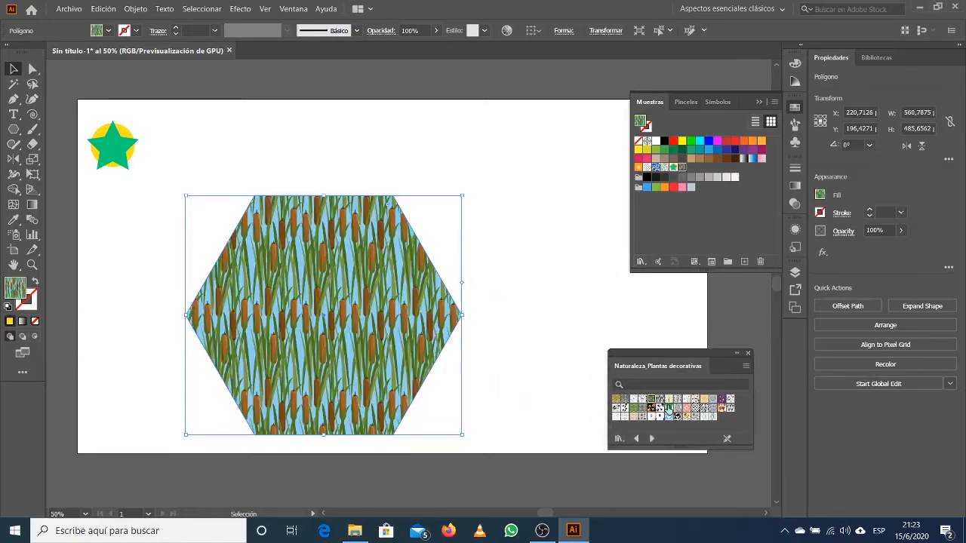
{"action": "left_click", "coordinate": [687, 408]}
{"action": "left_click", "coordinate": [729, 406]}
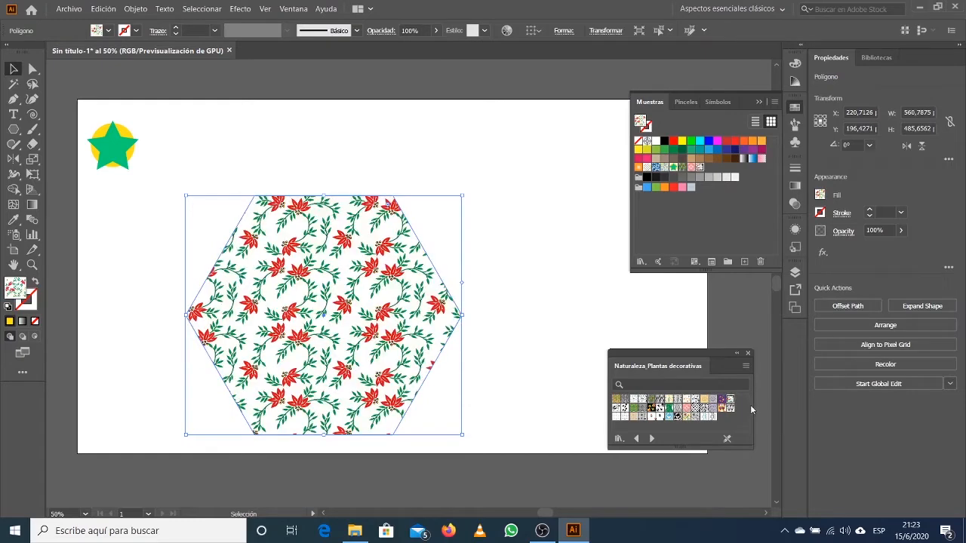
{"action": "left_click", "coordinate": [702, 409]}
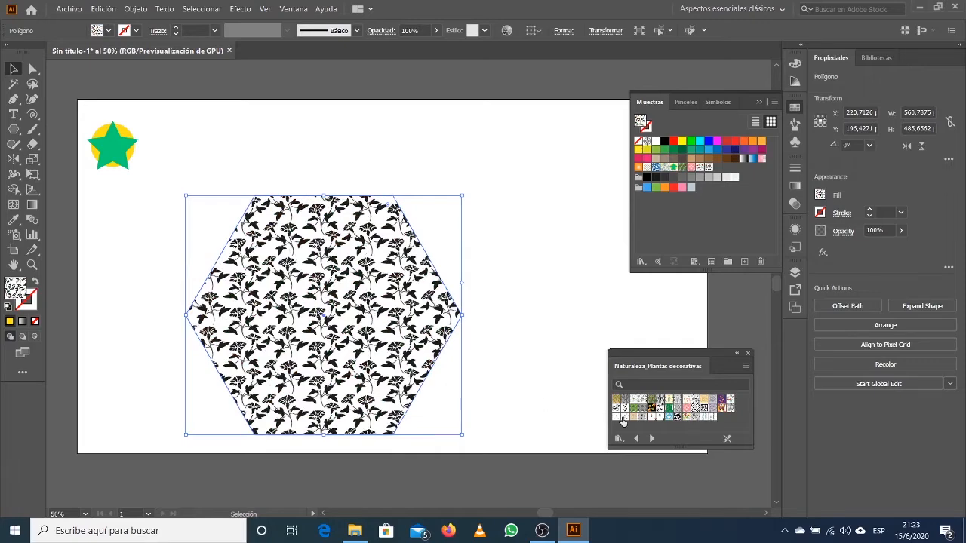
{"action": "left_click", "coordinate": [642, 409]}
{"action": "left_click", "coordinate": [669, 409]}
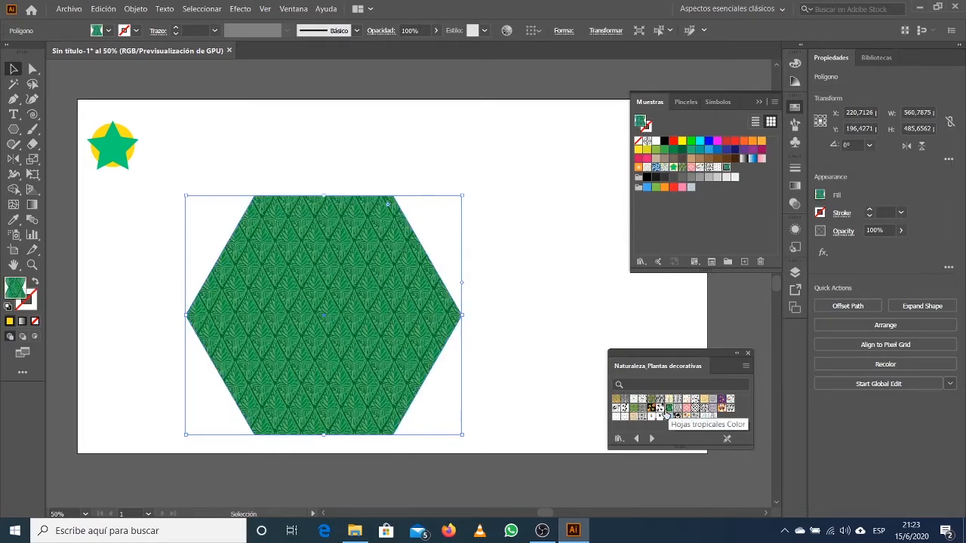
{"action": "left_click", "coordinate": [651, 408]}
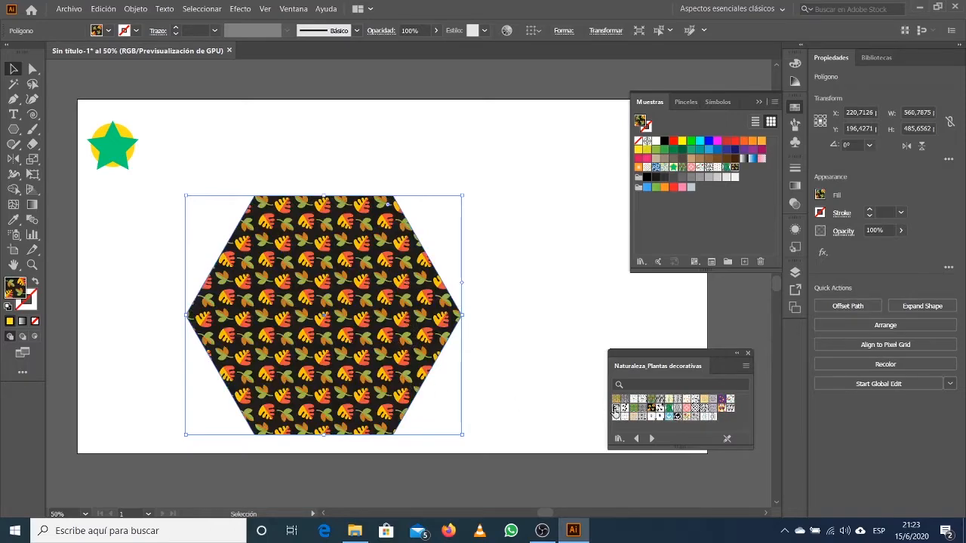
{"action": "left_click", "coordinate": [650, 408]}
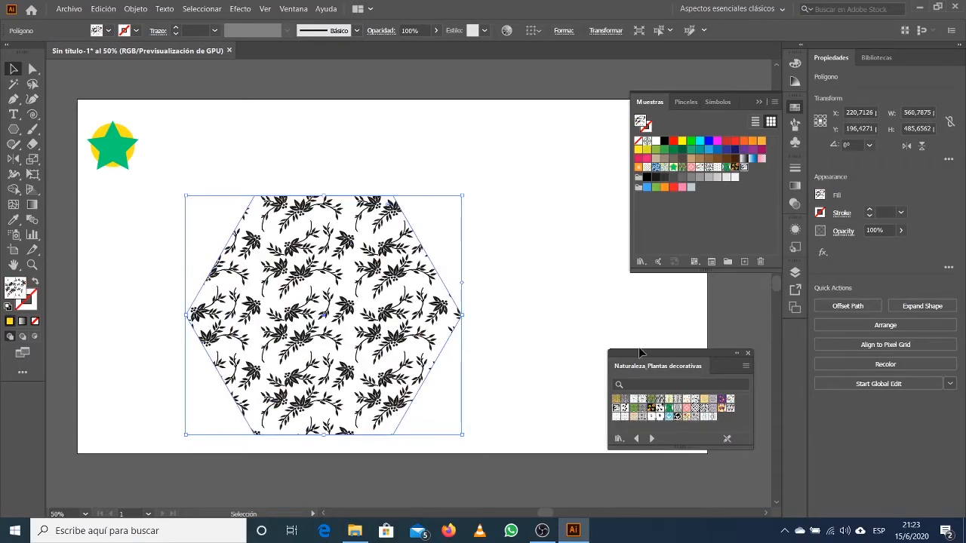
{"action": "left_click", "coordinate": [627, 321]}
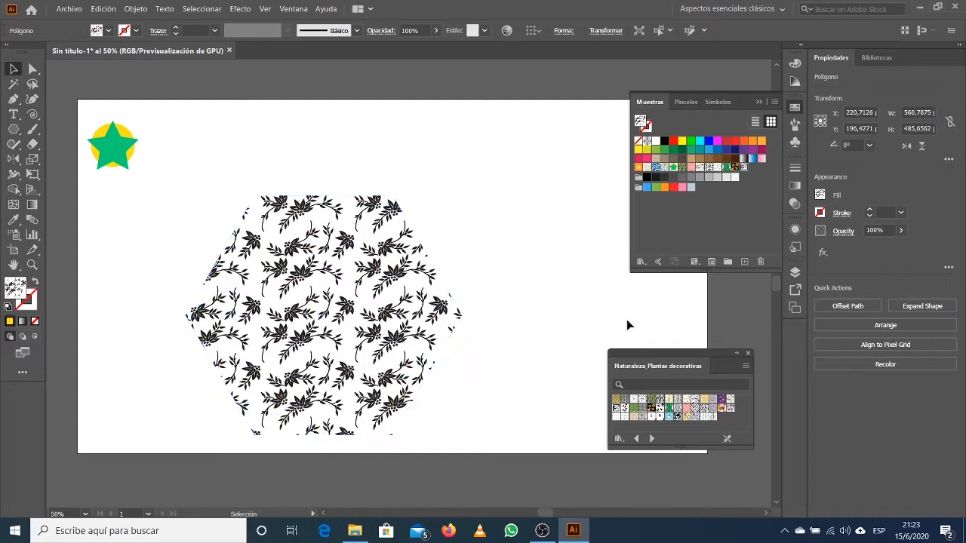
- Fill the hexagon with the star pattern swatch again and move it to about X 168, Y 184 px
{"action": "left_click", "coordinate": [672, 171]}
{"action": "left_click", "coordinate": [324, 227]}
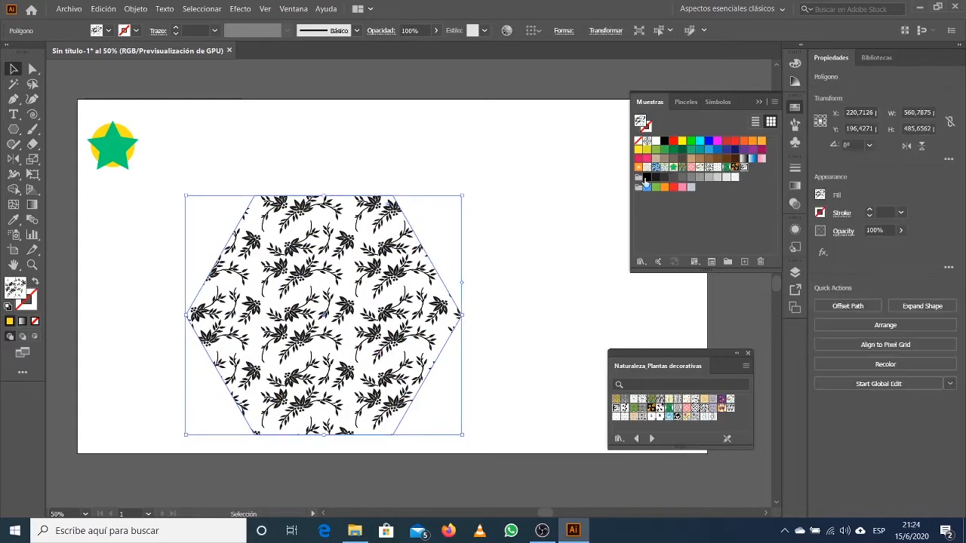
{"action": "left_click", "coordinate": [673, 167]}
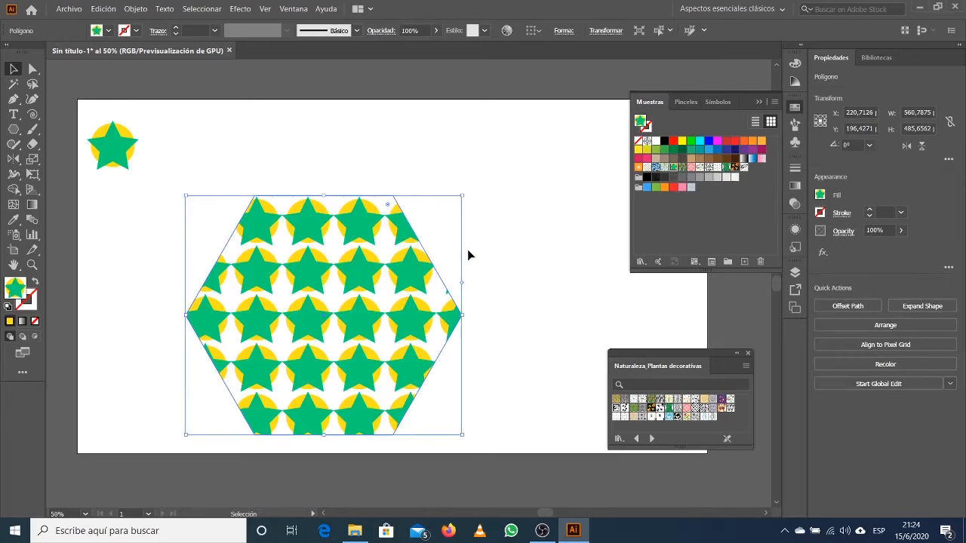
{"action": "mouse_move", "coordinate": [350, 284]}
{"action": "left_mouse_down"}
{"action": "mouse_move", "coordinate": [343, 299]}
{"action": "mouse_move", "coordinate": [336, 289]}
{"action": "left_mouse_up"}
{"action": "left_click_drag", "start_coordinate": [348, 334], "coordinate": [339, 329]}
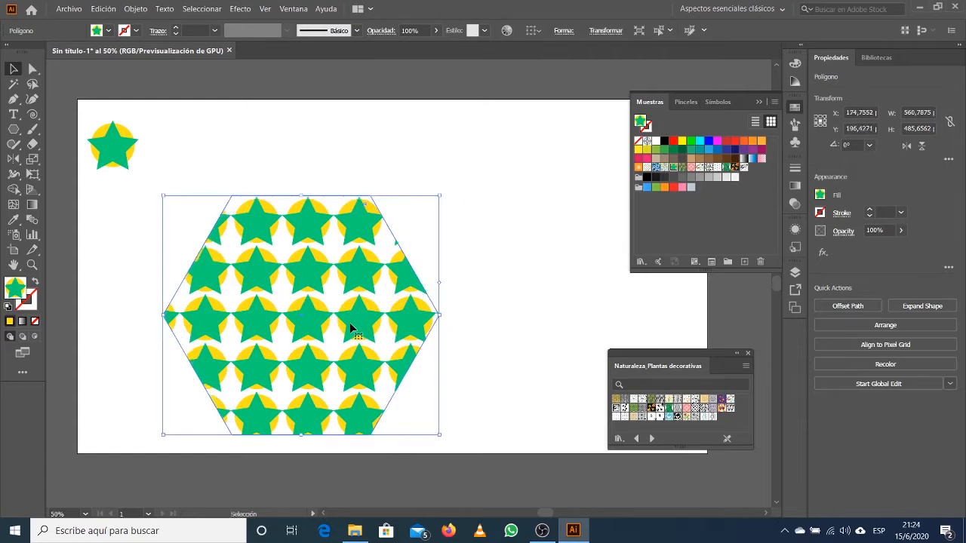
{"action": "left_click_drag", "start_coordinate": [350, 323], "coordinate": [345, 316]}
- Open the hexagon's star pattern for editing with Editar motivo
{"action": "right_click", "coordinate": [346, 316]}
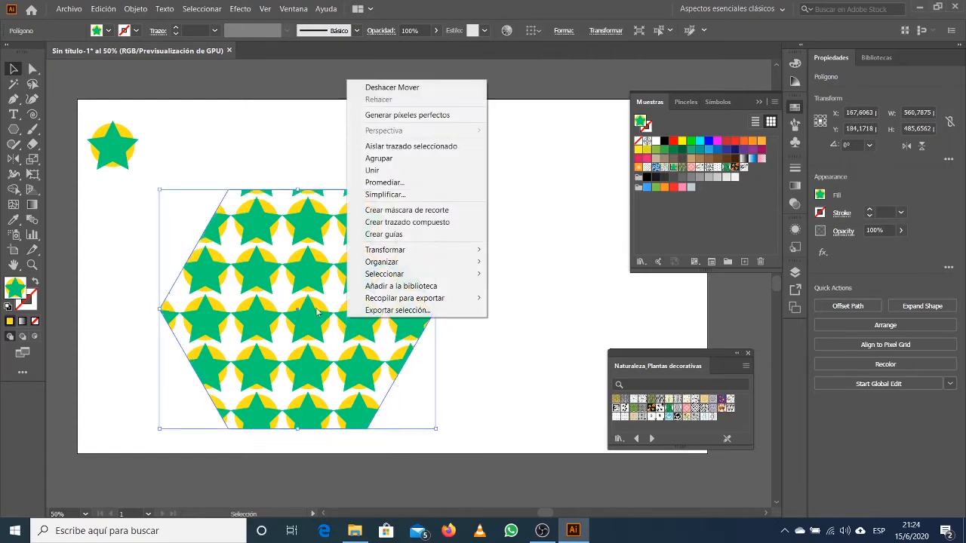
{"action": "left_click", "coordinate": [273, 262]}
{"action": "left_click", "coordinate": [135, 9]}
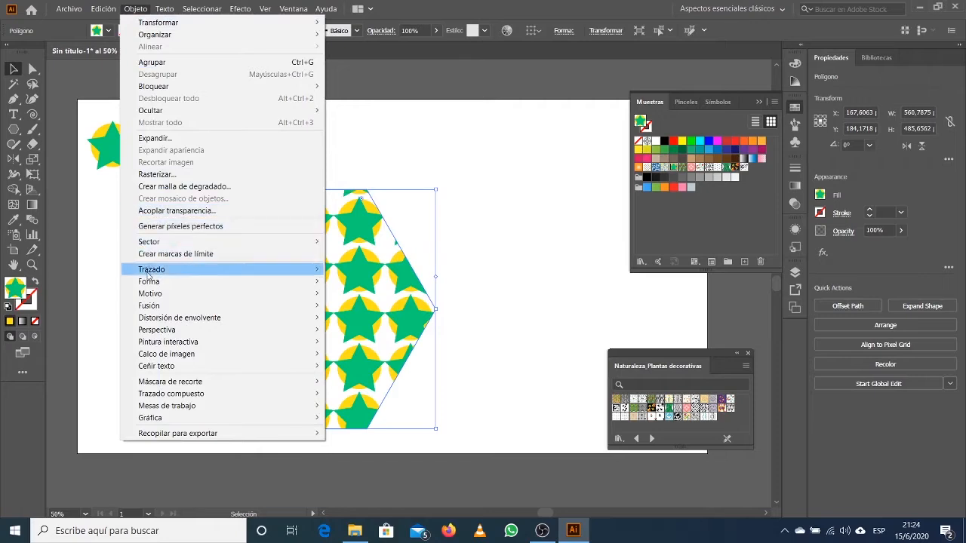
{"action": "mouse_move", "coordinate": [181, 347]}
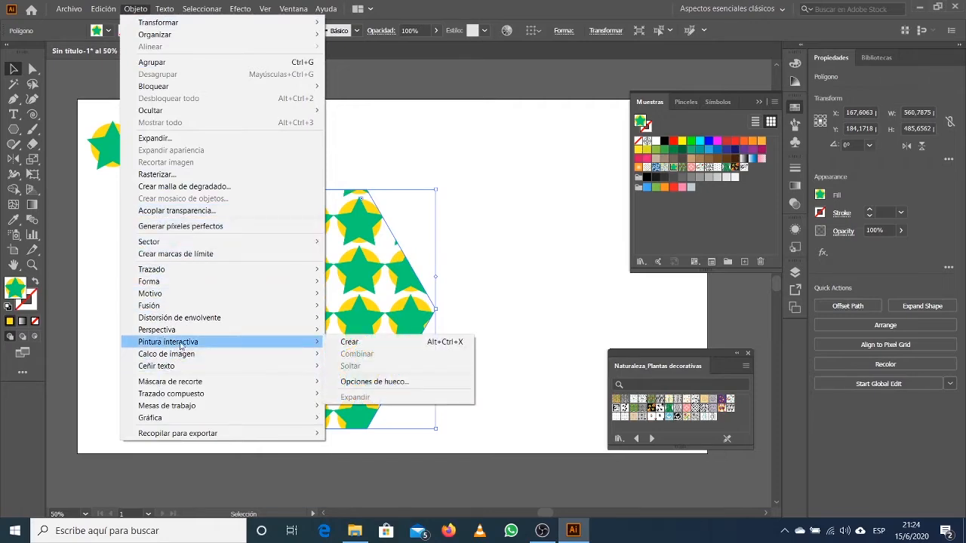
{"action": "mouse_move", "coordinate": [175, 384]}
{"action": "mouse_move", "coordinate": [148, 294]}
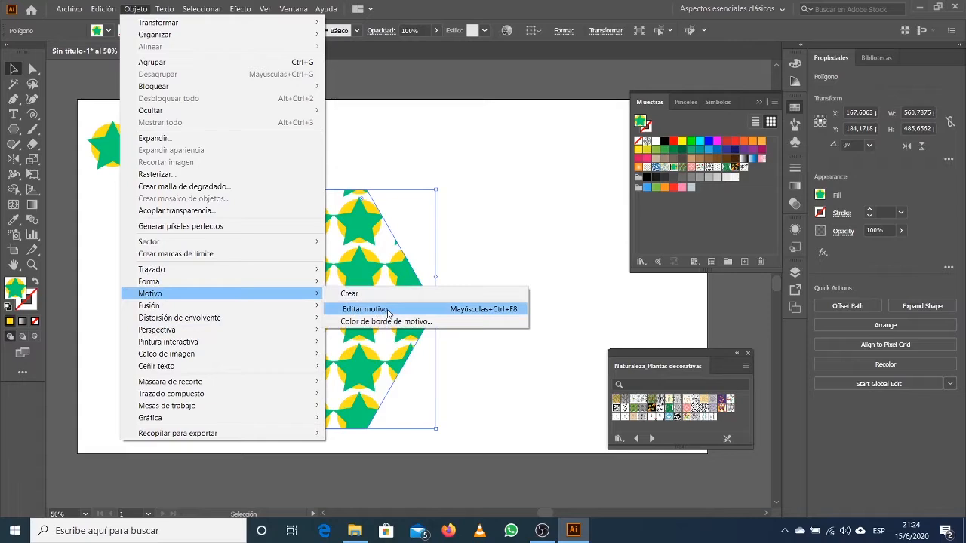
{"action": "left_click", "coordinate": [388, 311]}
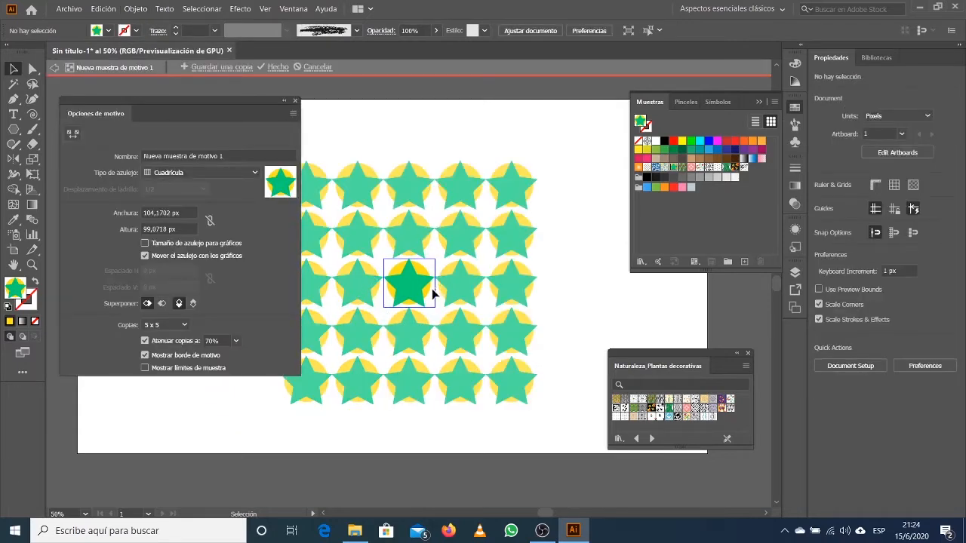
- Shrink the pattern's star to about 71 px wide, tilted about 15° at the circle's lower right, and fill it with crimson
{"action": "left_click", "coordinate": [410, 276]}
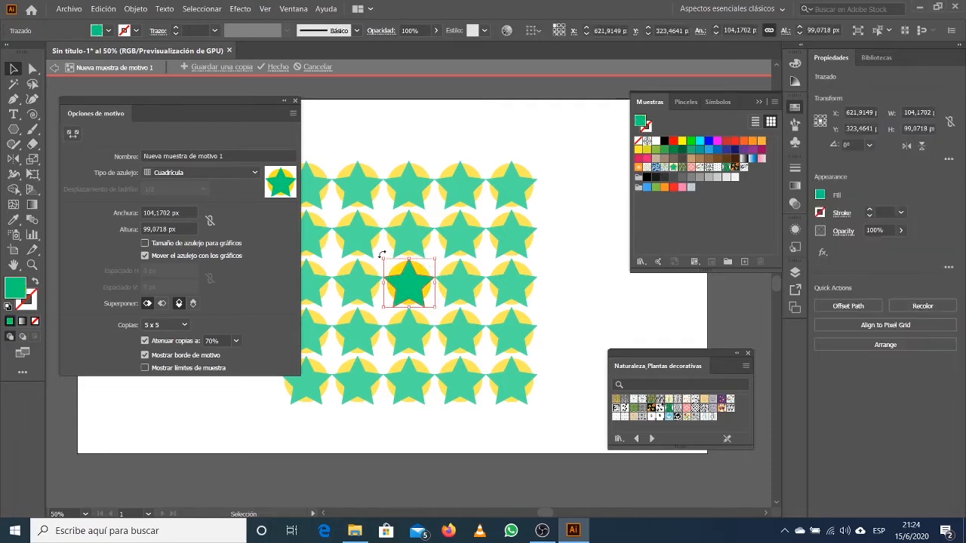
{"action": "left_click_drag", "start_coordinate": [381, 255], "coordinate": [420, 292]}
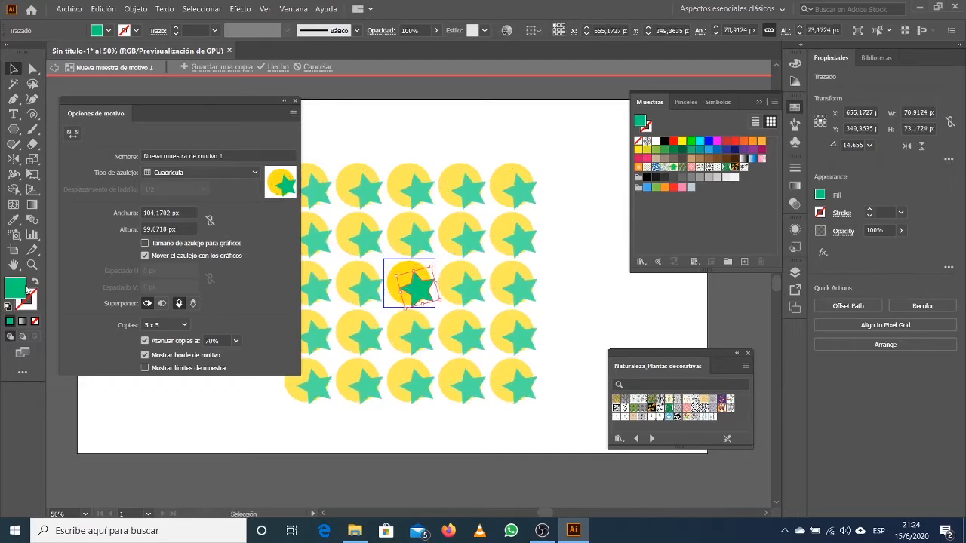
{"action": "left_click", "coordinate": [638, 159]}
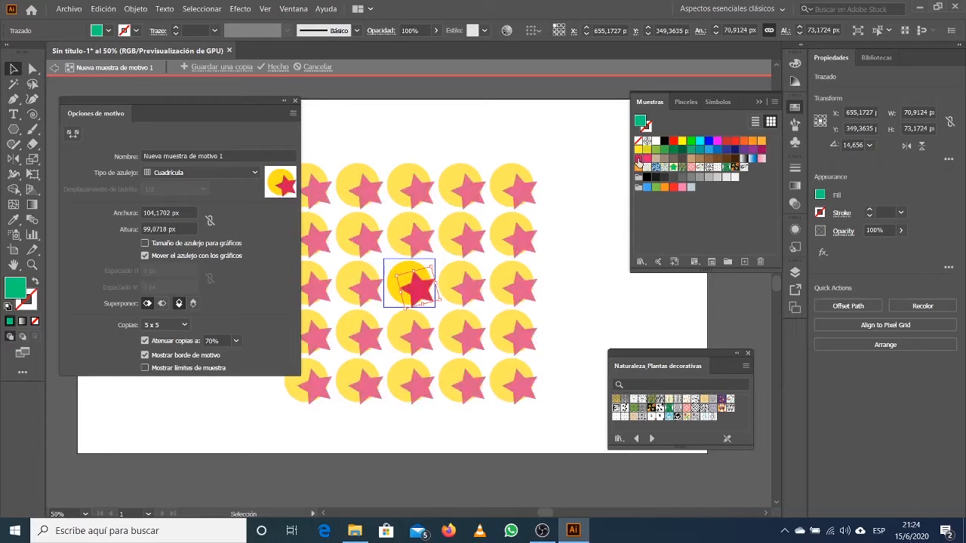
- Try green and magenta on the pattern's circle, and fill it with light brown
{"action": "left_click", "coordinate": [398, 272]}
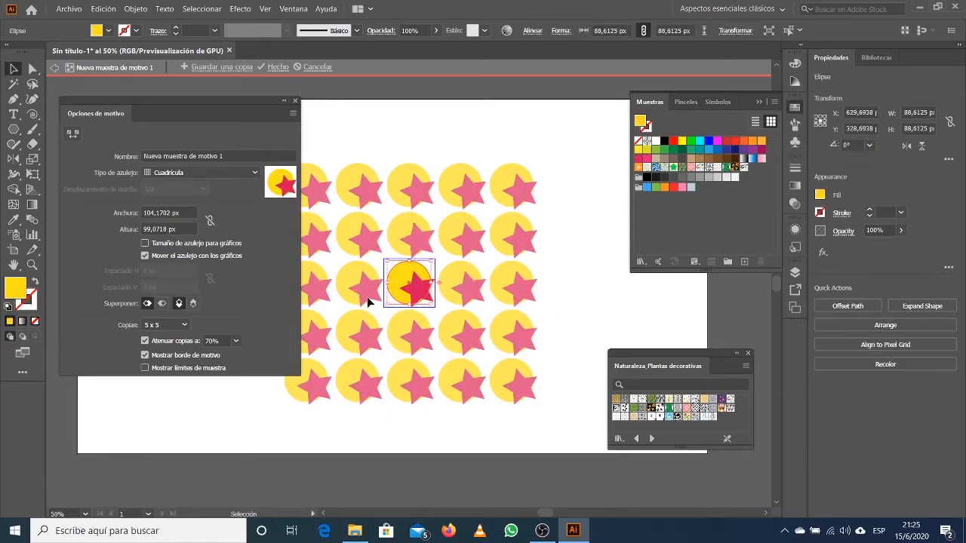
{"action": "left_click", "coordinate": [656, 150]}
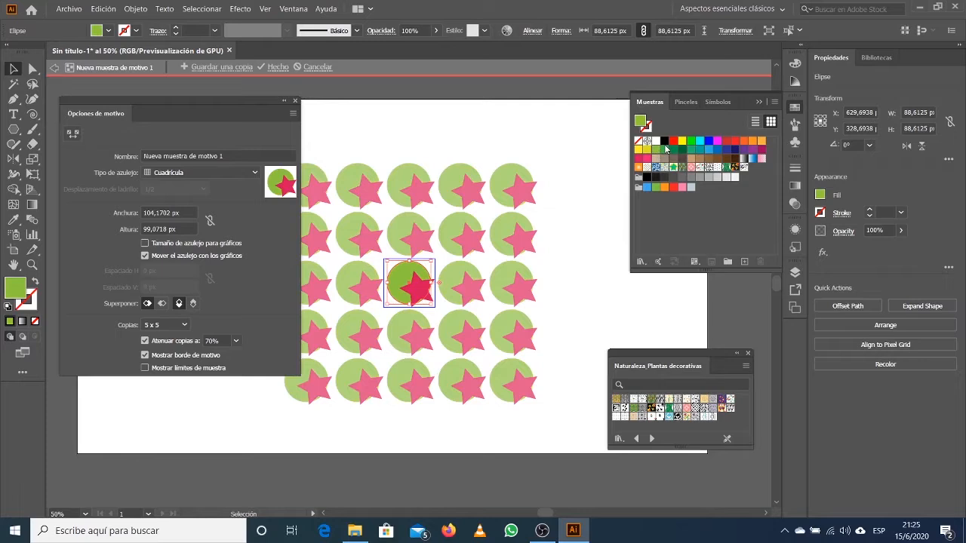
{"action": "left_click", "coordinate": [717, 141]}
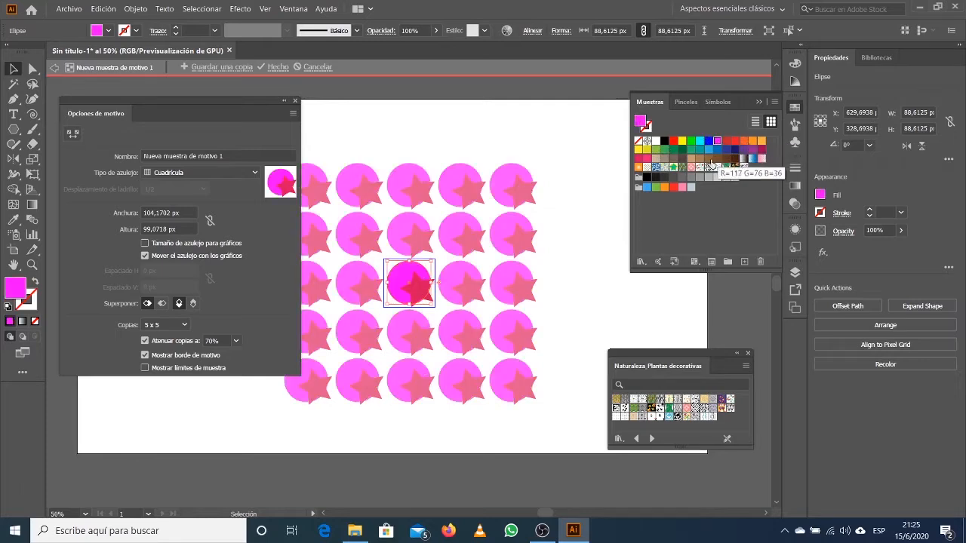
{"action": "left_click", "coordinate": [695, 160]}
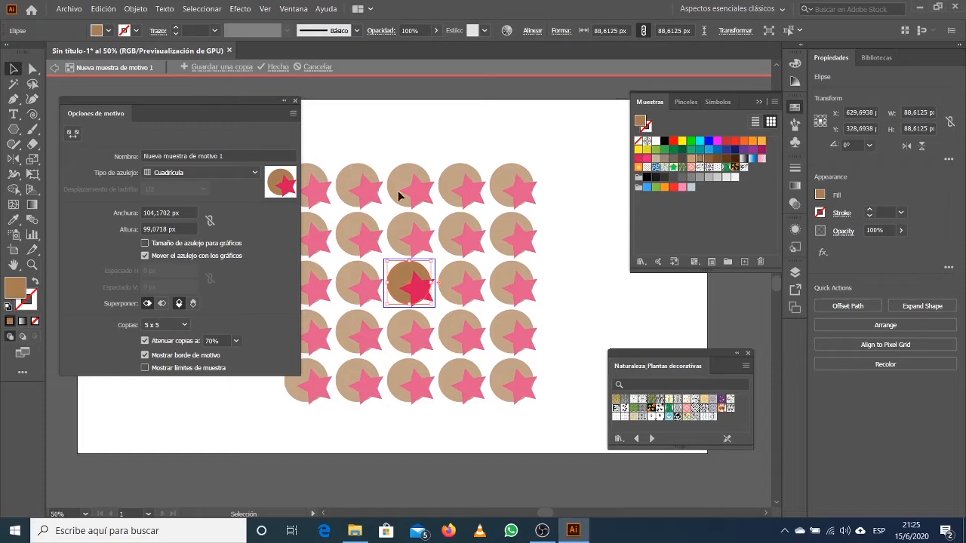
- Set the pattern's tile type to Ladrillo por fila with a 3/4 brick offset, and switch the tile type to Ladrillo por columna
{"action": "left_click", "coordinate": [250, 173]}
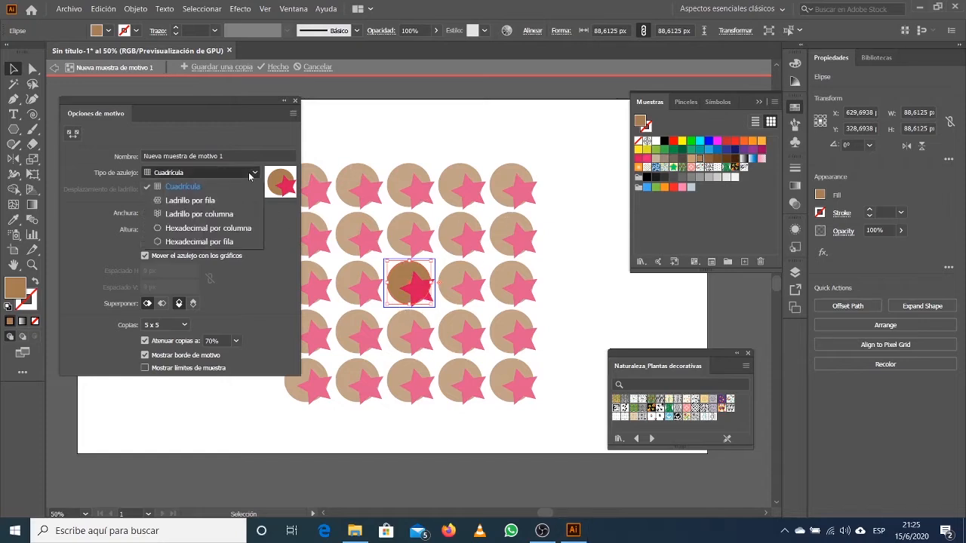
{"action": "left_click", "coordinate": [215, 201]}
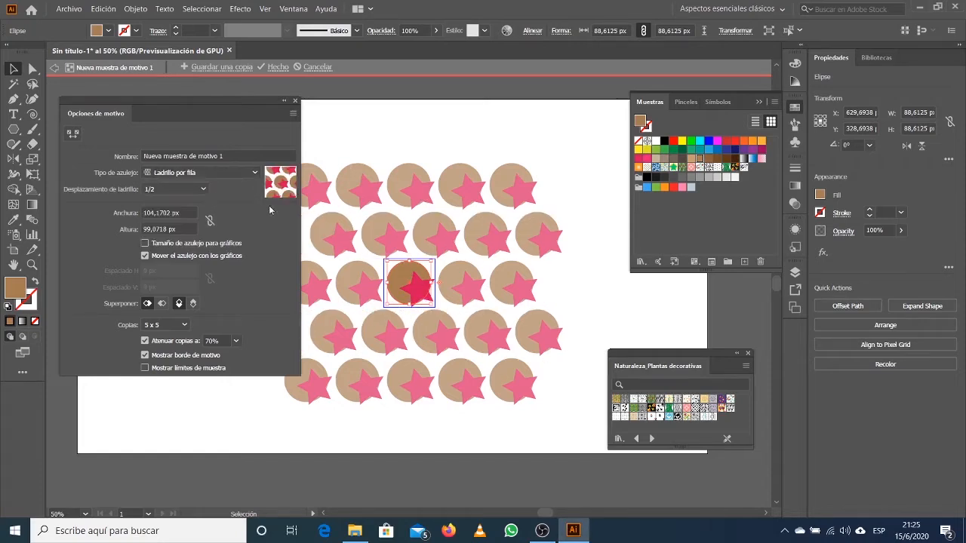
{"action": "left_click_drag", "start_coordinate": [242, 98], "coordinate": [196, 108]}
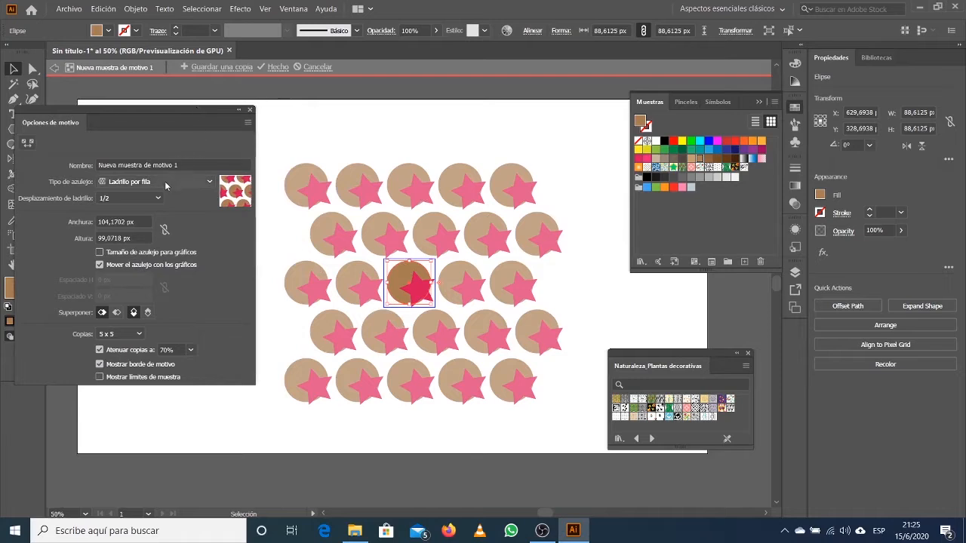
{"action": "left_click", "coordinate": [151, 198]}
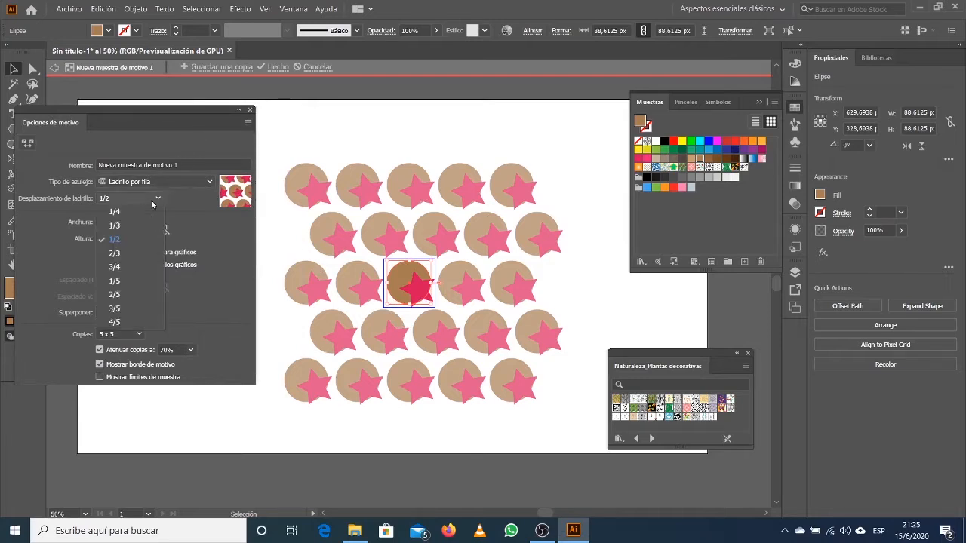
{"action": "left_click", "coordinate": [149, 266]}
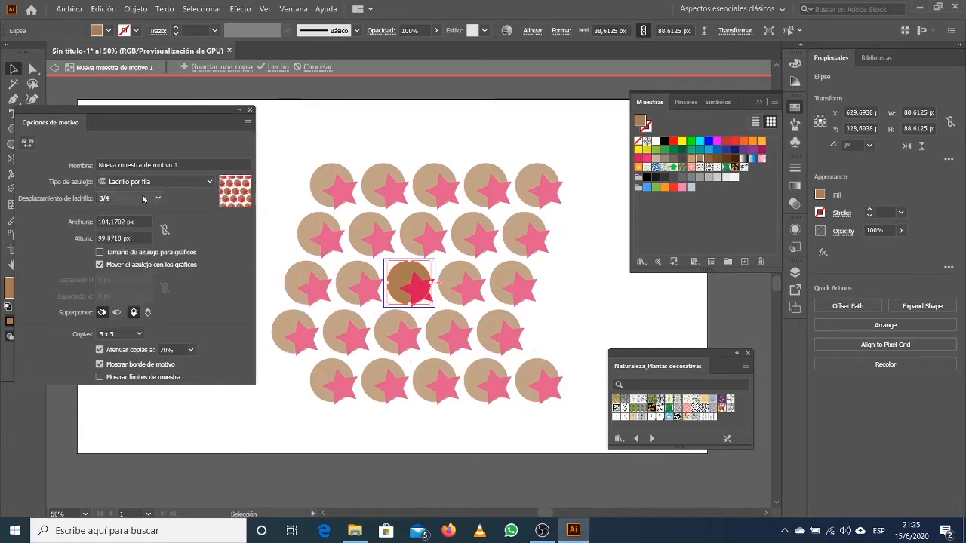
{"action": "left_click", "coordinate": [146, 184]}
{"action": "left_click", "coordinate": [146, 205]}
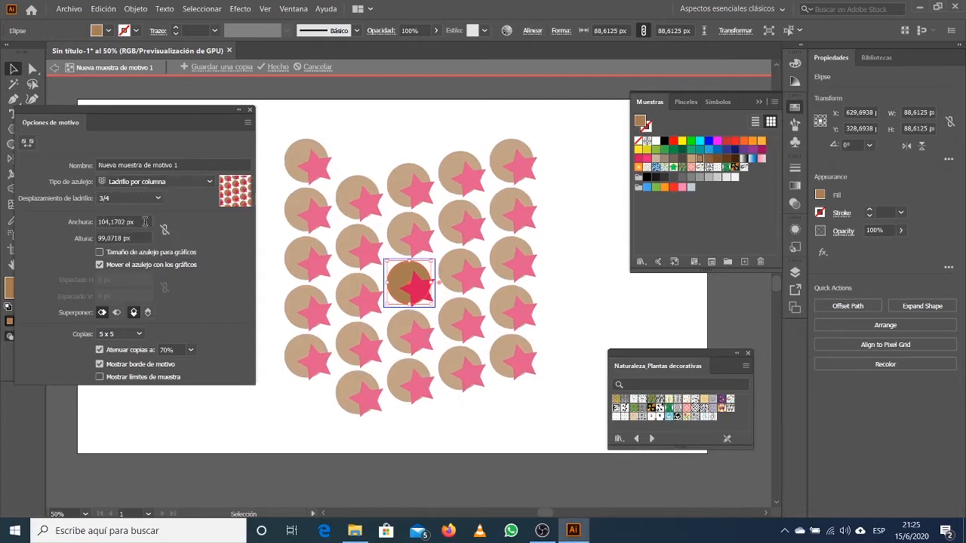
- Try the tile type Hexadecimal por columna, settle on Hexadecimal por fila, and set the pattern's preview copies to 3 x 7
{"action": "left_click", "coordinate": [145, 183]}
{"action": "left_click", "coordinate": [146, 235]}
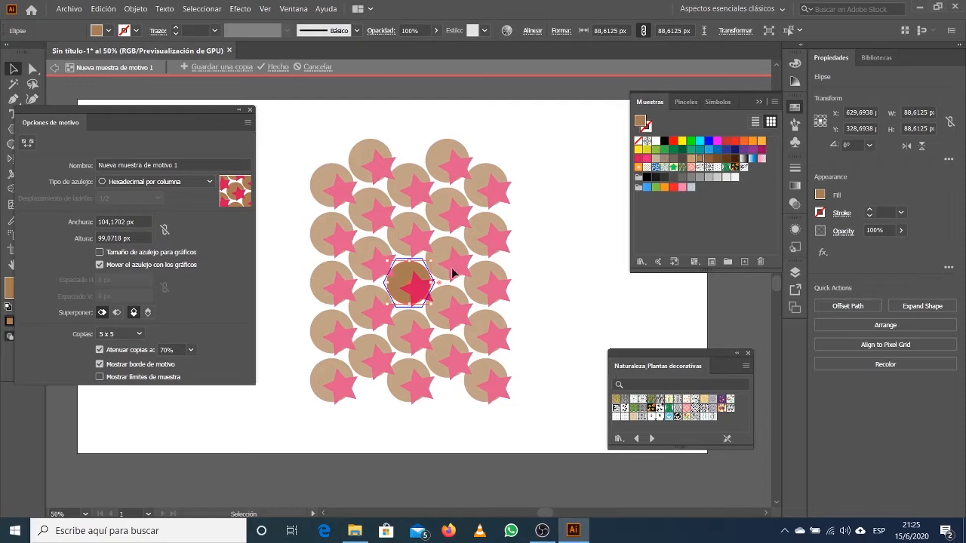
{"action": "left_click", "coordinate": [174, 184]}
{"action": "left_click", "coordinate": [165, 252]}
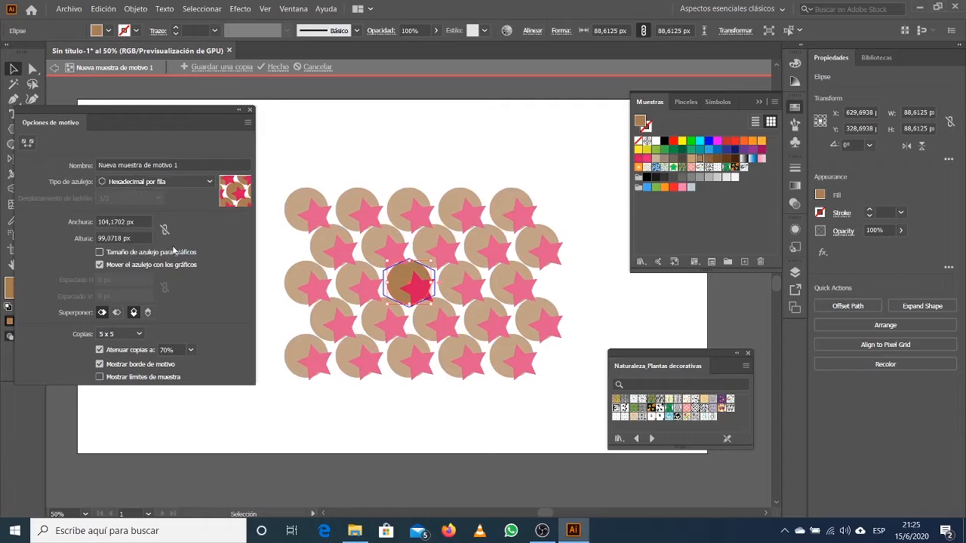
{"action": "left_click", "coordinate": [119, 333]}
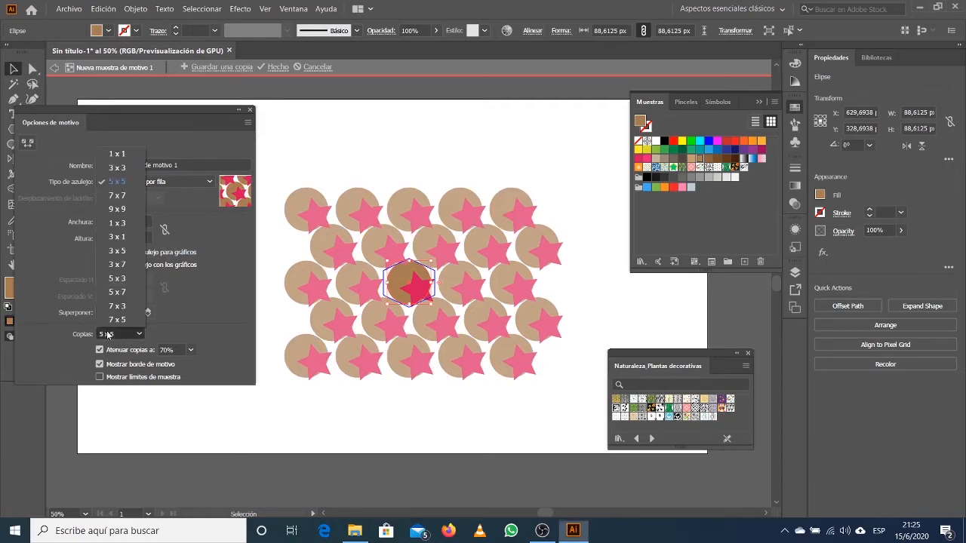
{"action": "left_click", "coordinate": [117, 264]}
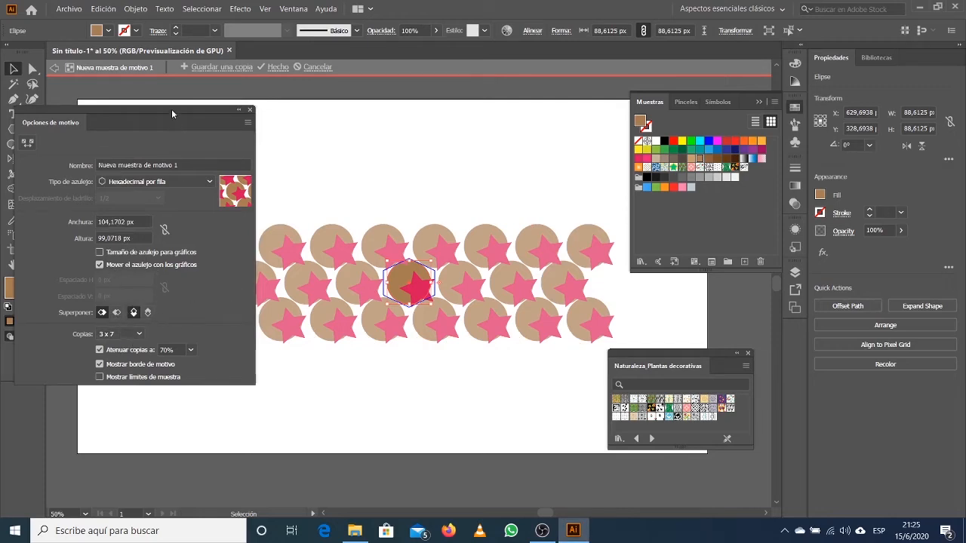
- Close the pattern options, leave pattern editing, and move the hexagon to about X 305, Y 148 px
{"action": "left_click_drag", "start_coordinate": [171, 108], "coordinate": [226, 139]}
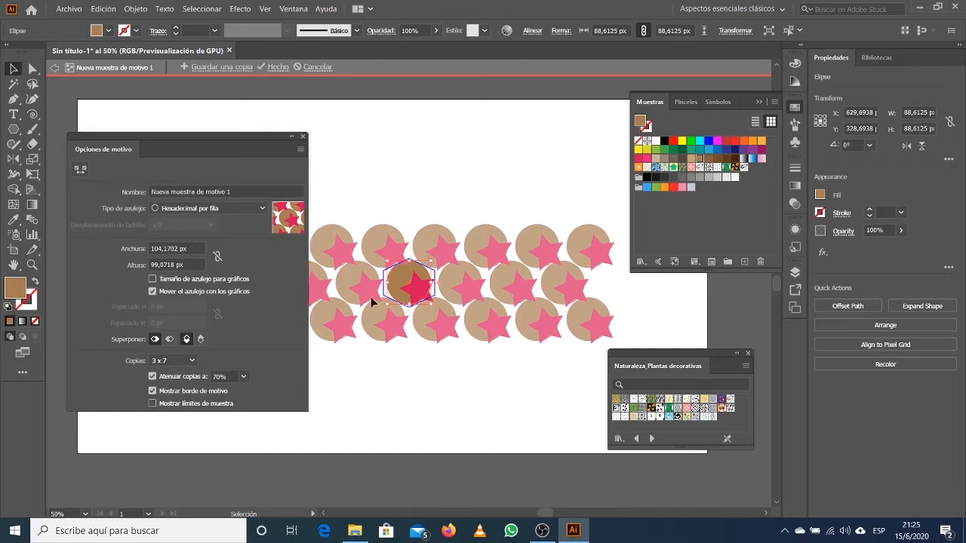
{"action": "left_click", "coordinate": [303, 137]}
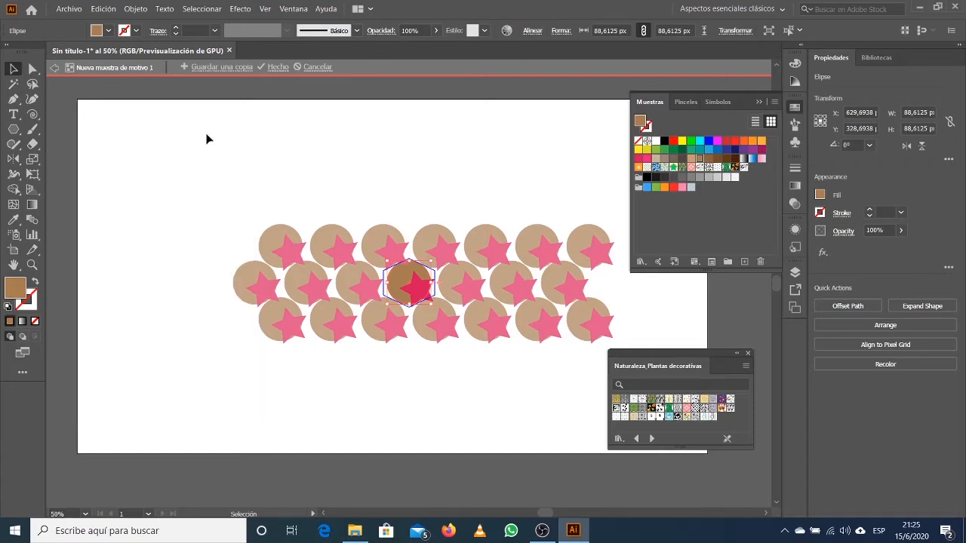
{"action": "left_click", "coordinate": [53, 67]}
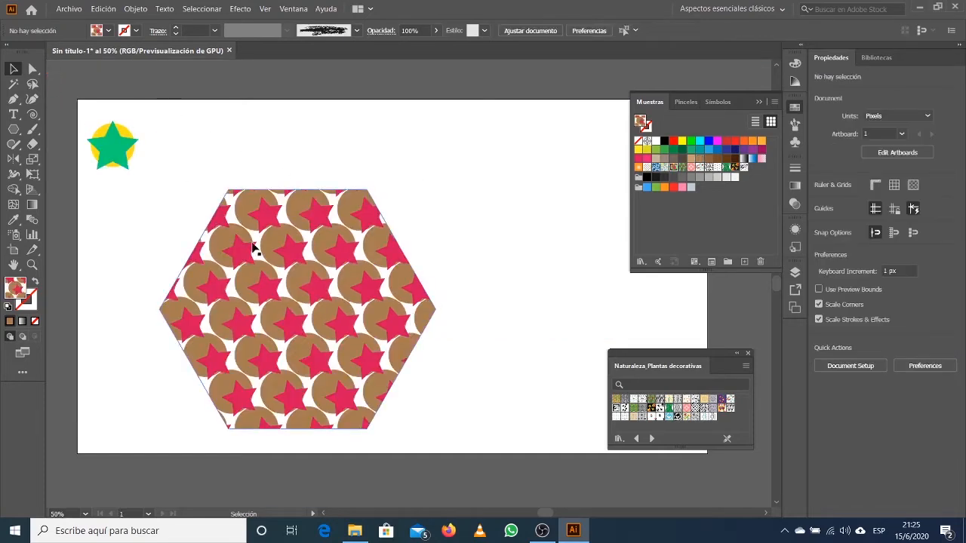
{"action": "left_click_drag", "start_coordinate": [254, 245], "coordinate": [291, 237]}
{"action": "left_click_drag", "start_coordinate": [394, 288], "coordinate": [374, 281]}
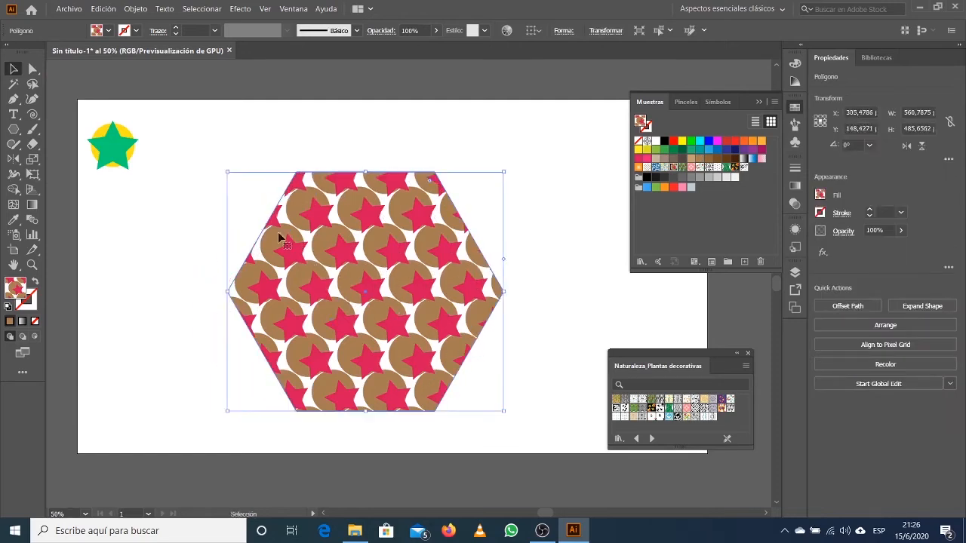
- Reopen the hexagon's pattern with Editar motivo, close its options, and return to the artboard
{"action": "left_click", "coordinate": [136, 10]}
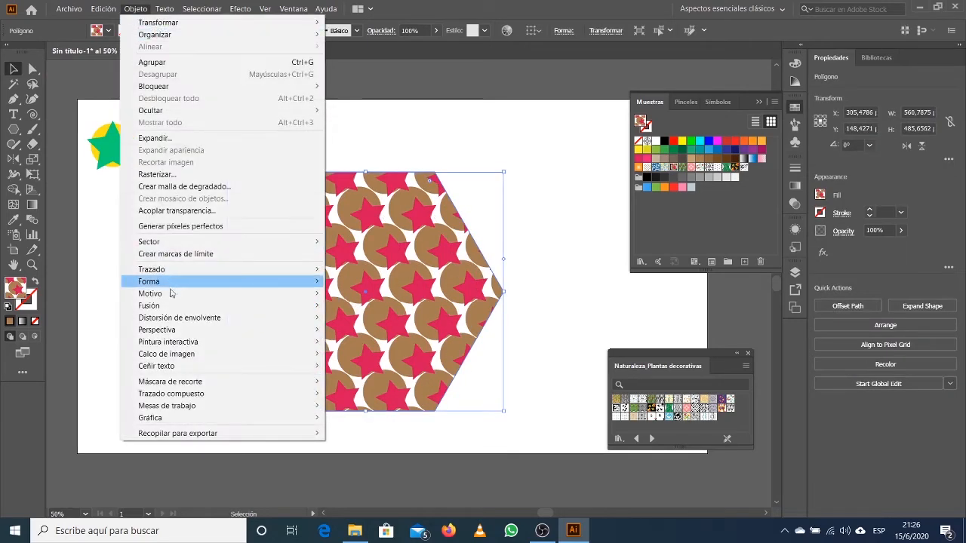
{"action": "mouse_move", "coordinate": [171, 294]}
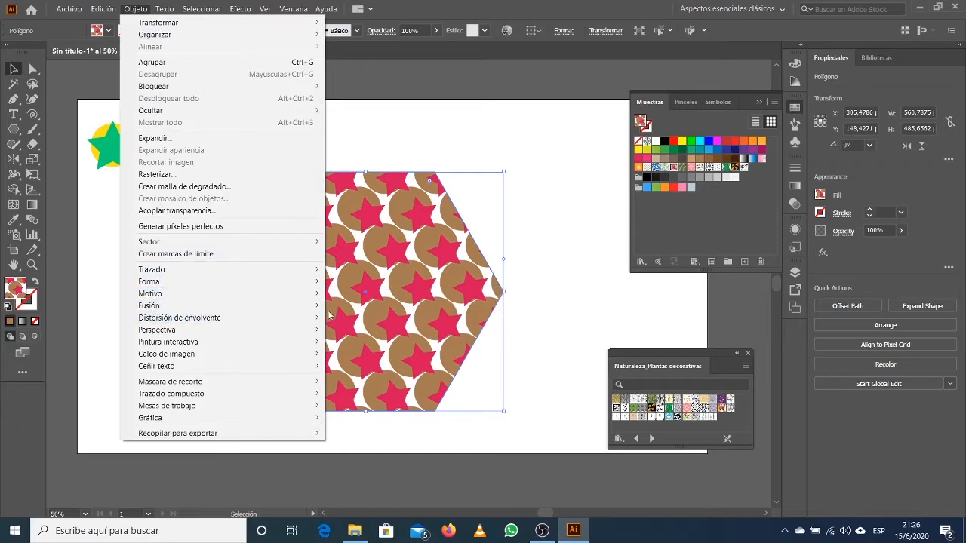
{"action": "mouse_move", "coordinate": [308, 295]}
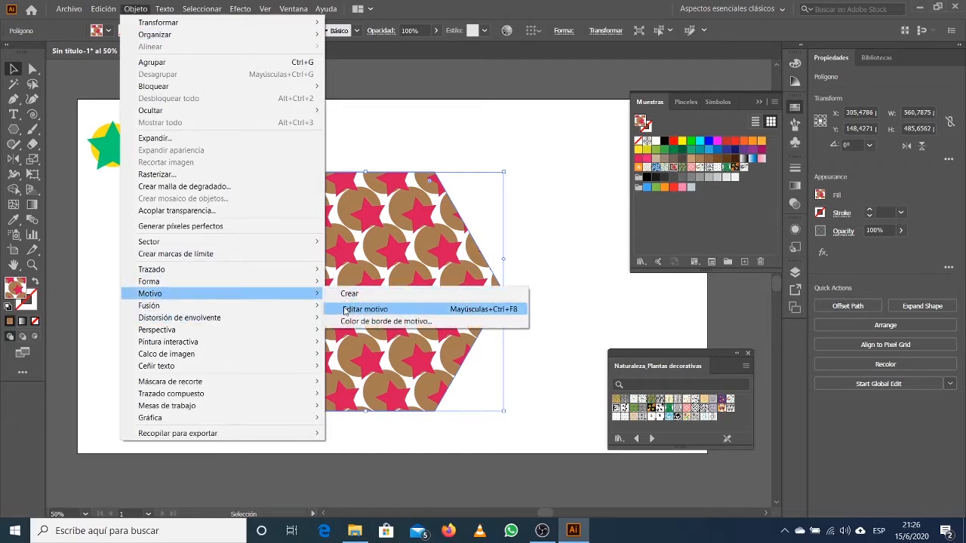
{"action": "left_click", "coordinate": [344, 309]}
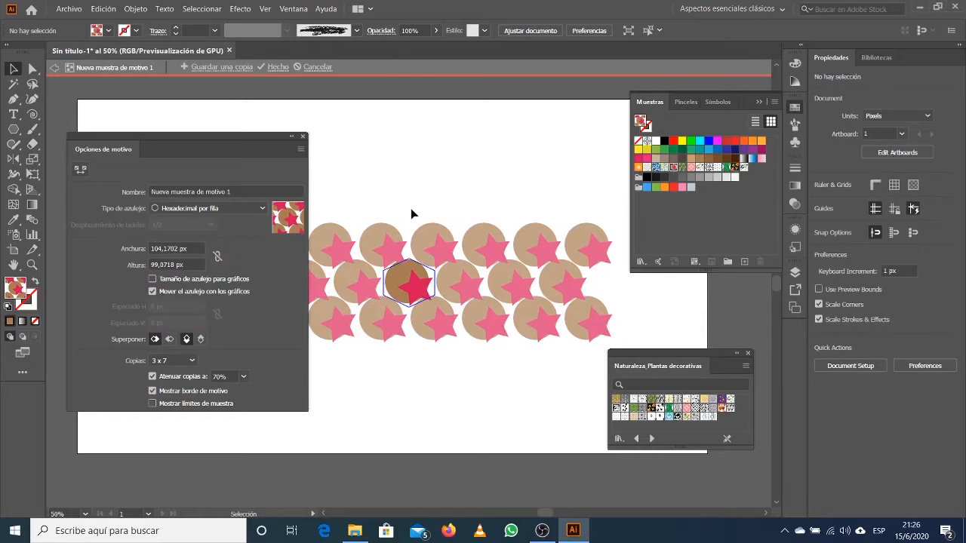
{"action": "left_click", "coordinate": [302, 137]}
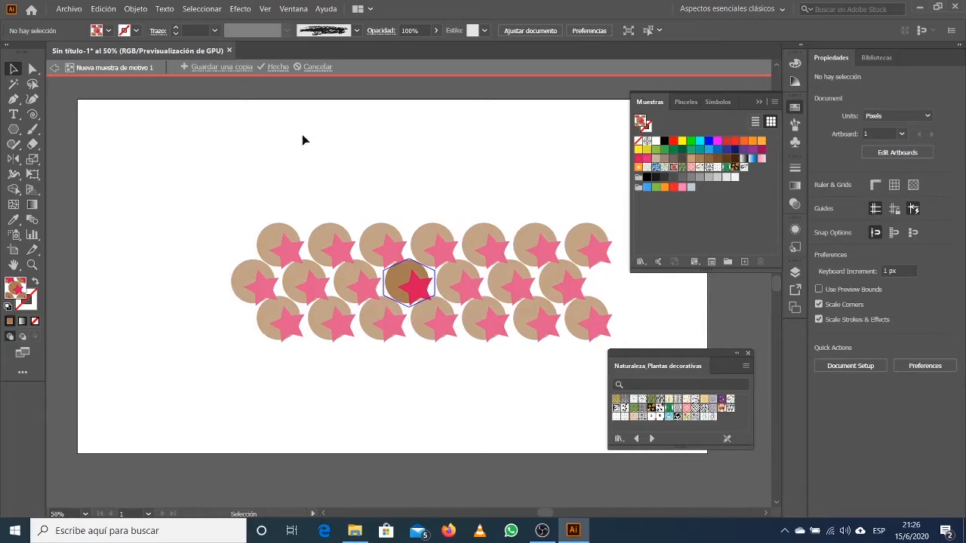
{"action": "left_click", "coordinate": [54, 68]}
- Move the hexagon to about X 366, Y 160 px and review its transform options
{"action": "left_click_drag", "start_coordinate": [332, 264], "coordinate": [370, 287]}
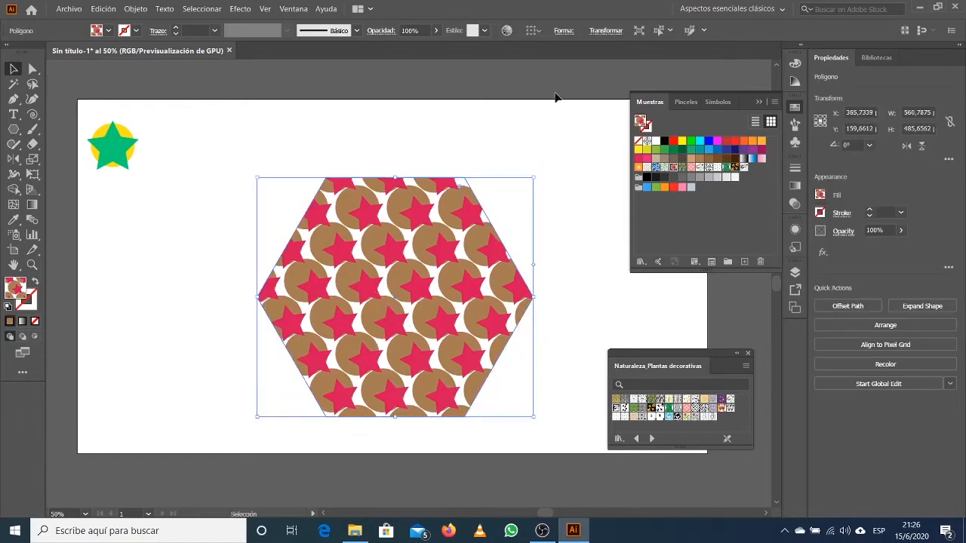
{"action": "left_click", "coordinate": [611, 32]}
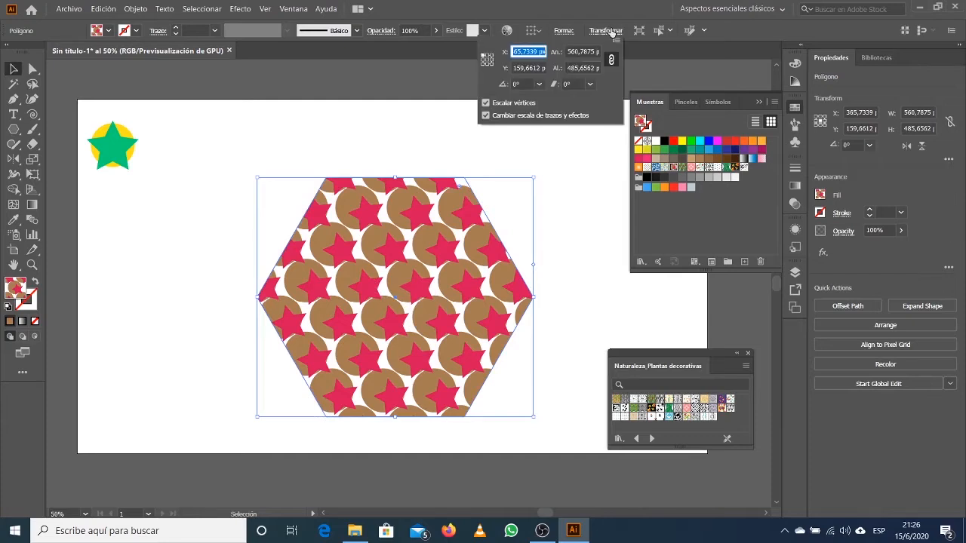
{"action": "left_click", "coordinate": [615, 39]}
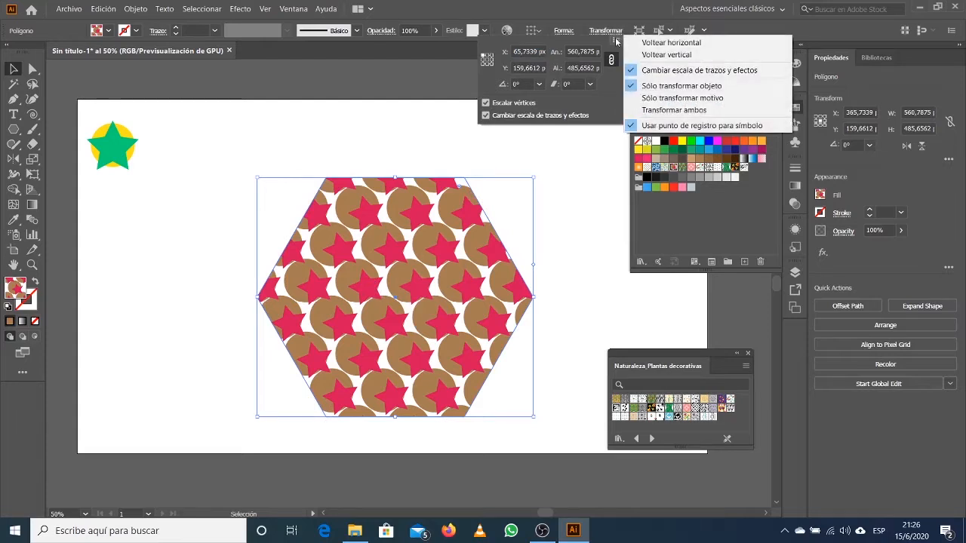
{"action": "left_click", "coordinate": [606, 28]}
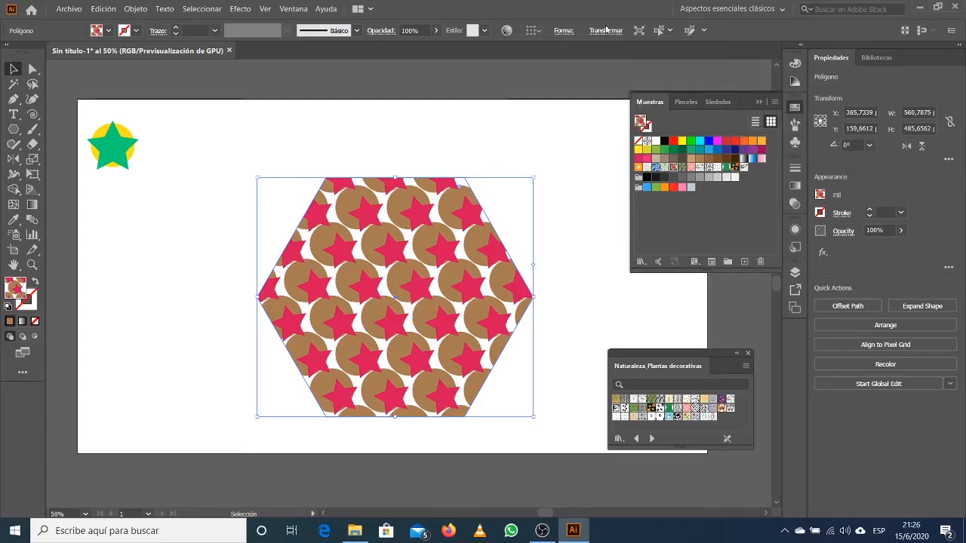
{"action": "left_click", "coordinate": [605, 30]}
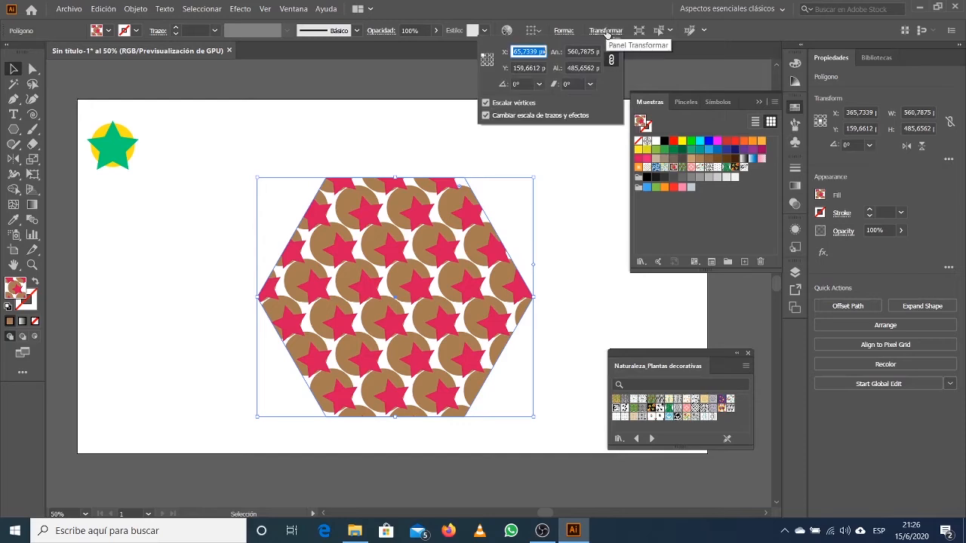
{"action": "left_click", "coordinate": [606, 32]}
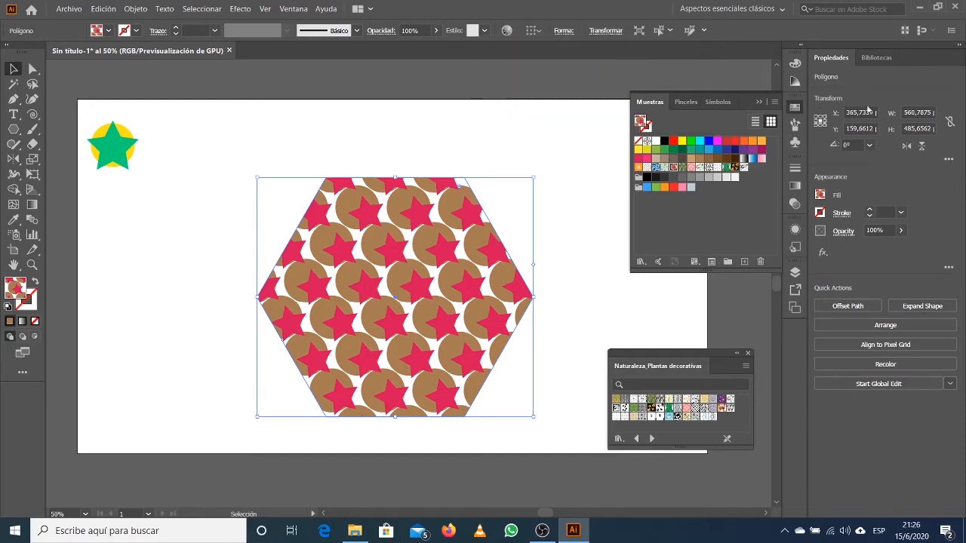
{"action": "left_click", "coordinate": [947, 161]}
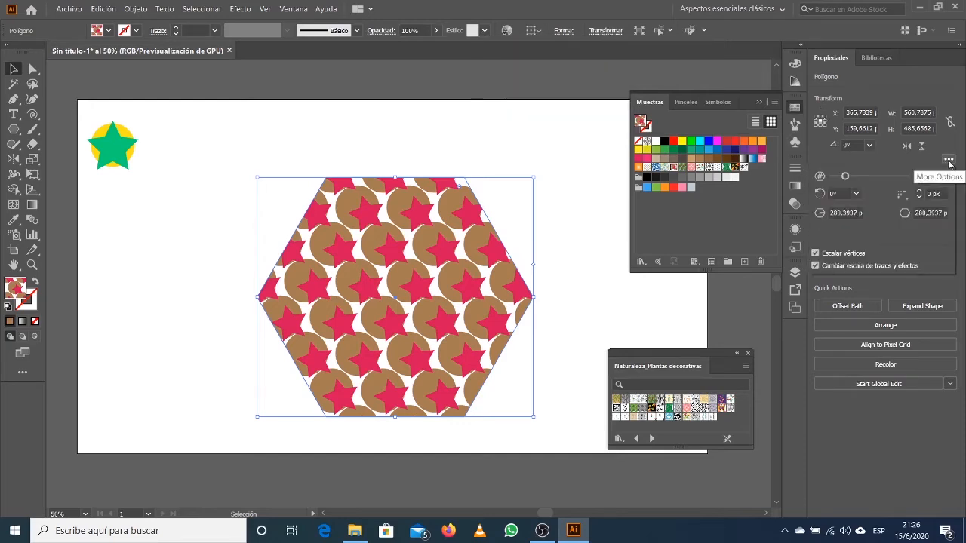
{"action": "left_click", "coordinate": [947, 163]}
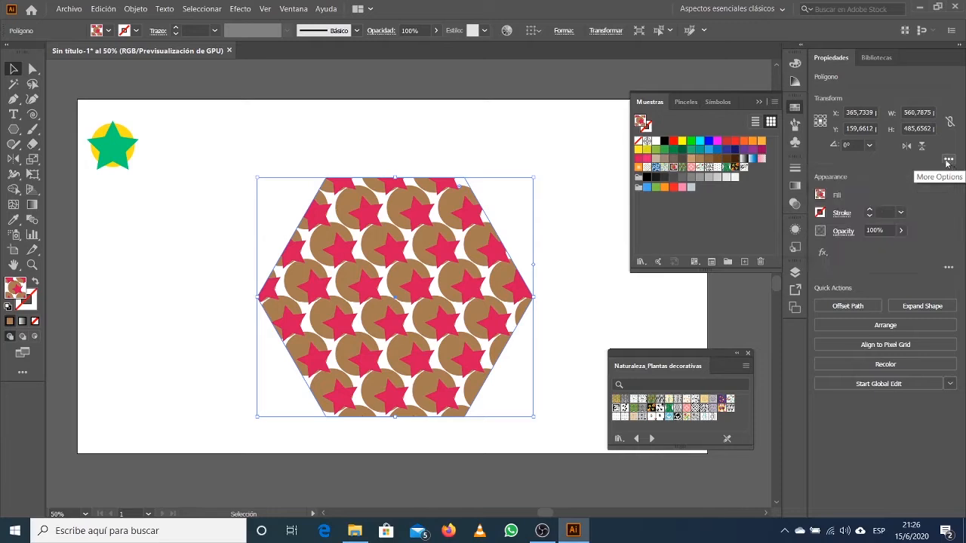
- Shrink the hexagon to about 339 × 294 px with Sólo transformar objeto active, leaving the pattern unscaled
{"action": "left_click", "coordinate": [616, 34]}
{"action": "left_click", "coordinate": [616, 40]}
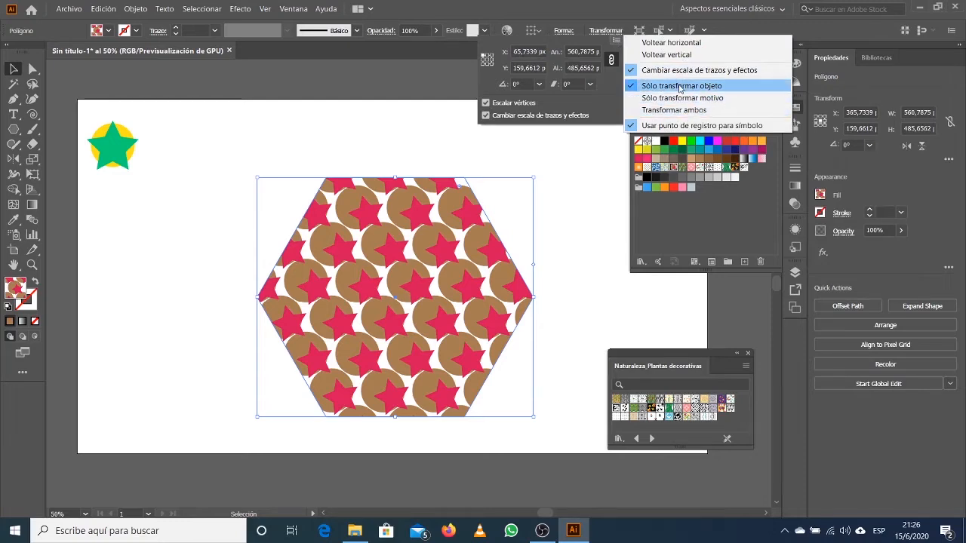
{"action": "left_click", "coordinate": [532, 185]}
{"action": "left_click_drag", "start_coordinate": [534, 179], "coordinate": [425, 272]}
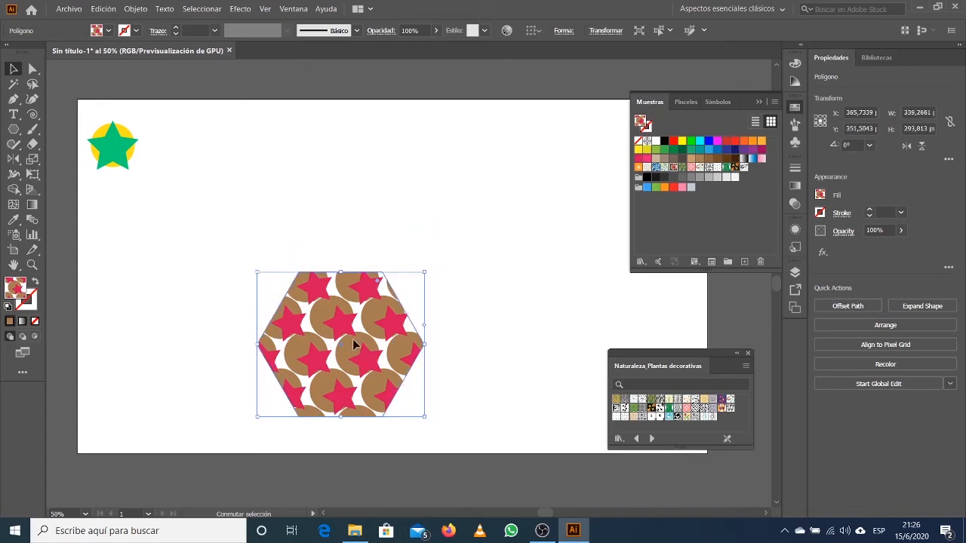
- Enlarge the hexagon and pattern together to about 431 × 374 px with Transformar ambos, and try a clockwise rotation of about 28°, undoing it
{"action": "left_click", "coordinate": [615, 32]}
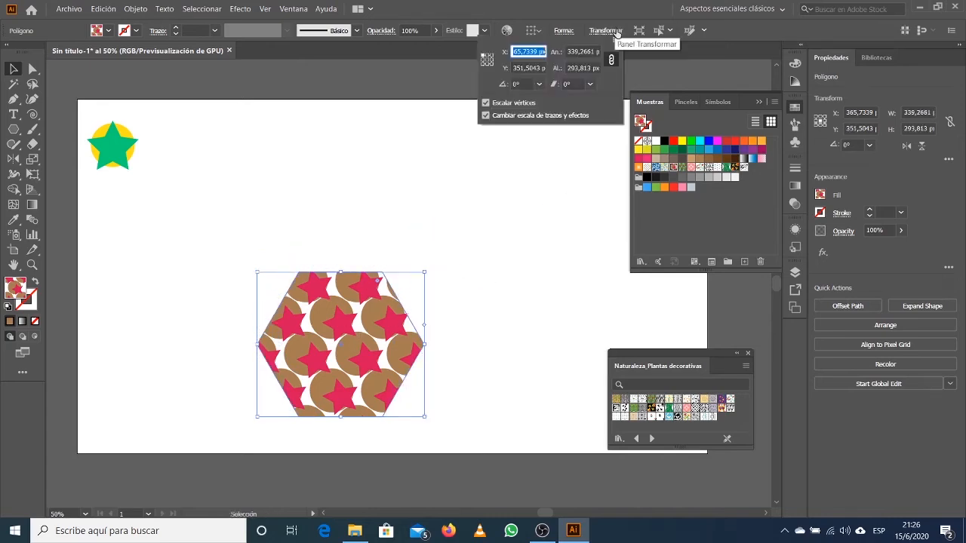
{"action": "left_click", "coordinate": [616, 40]}
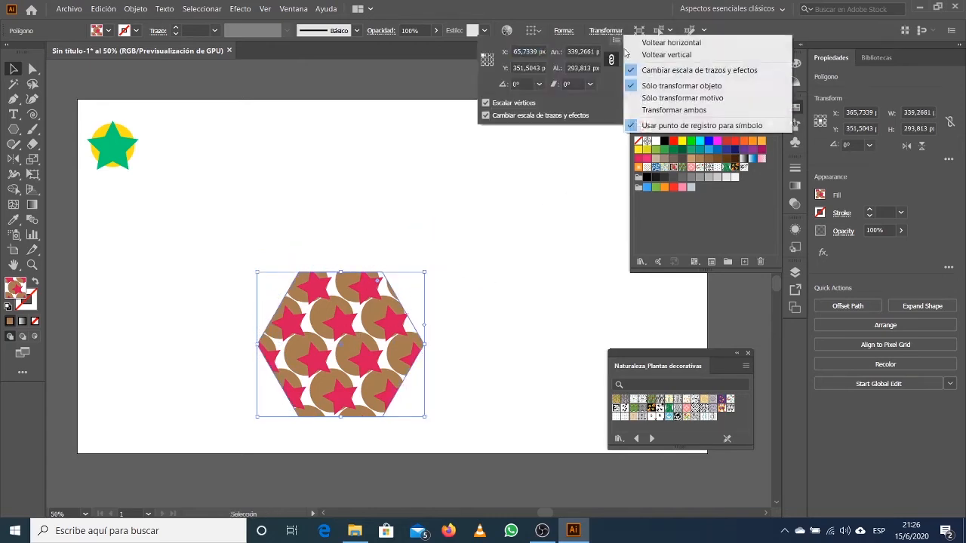
{"action": "left_click", "coordinate": [661, 110]}
{"action": "left_click", "coordinate": [423, 278]}
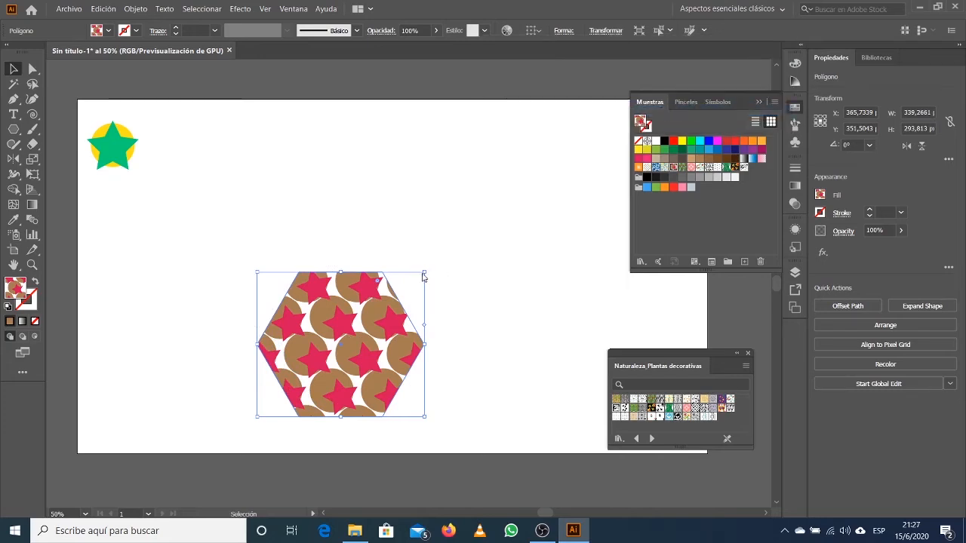
{"action": "left_click_drag", "start_coordinate": [428, 270], "coordinate": [520, 295]}
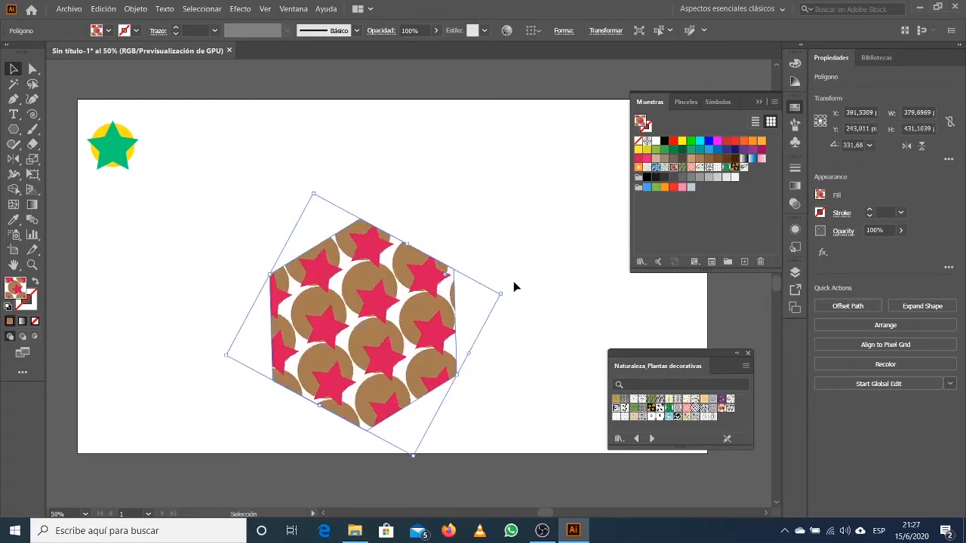
{"action": "key", "text": "ctrl+z"}
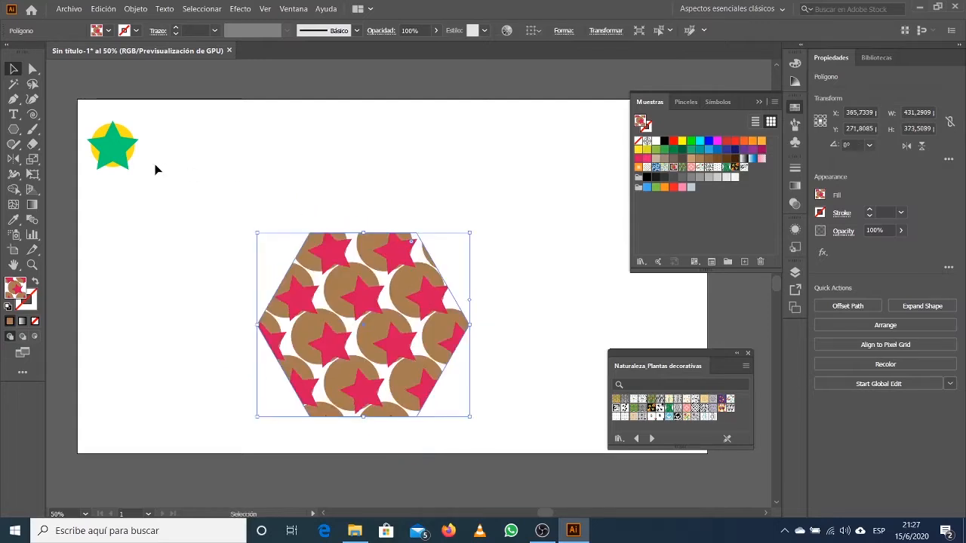
- Select the green star and yellow circle artwork, and open the Motivos Vonster decorative swatch library
{"action": "left_click", "coordinate": [101, 132]}
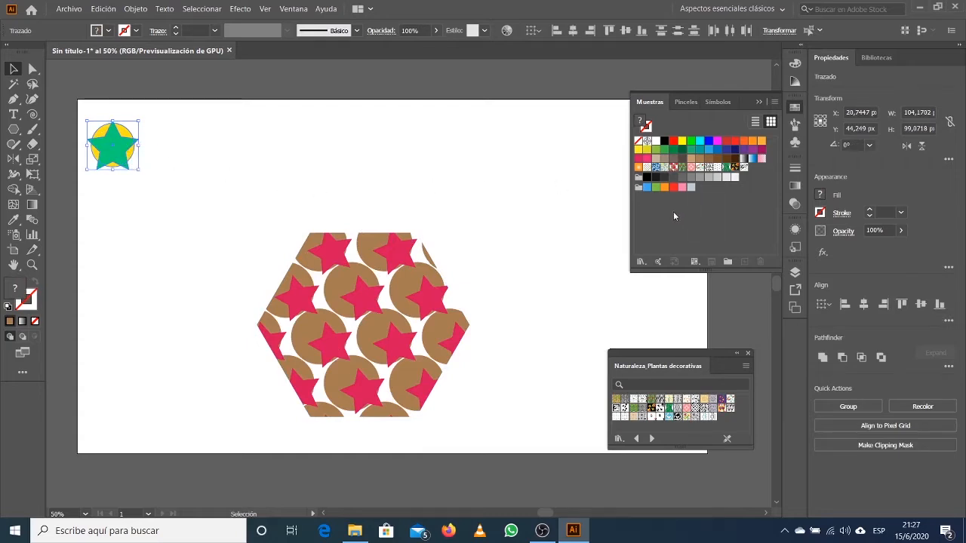
{"action": "left_click", "coordinate": [640, 261]}
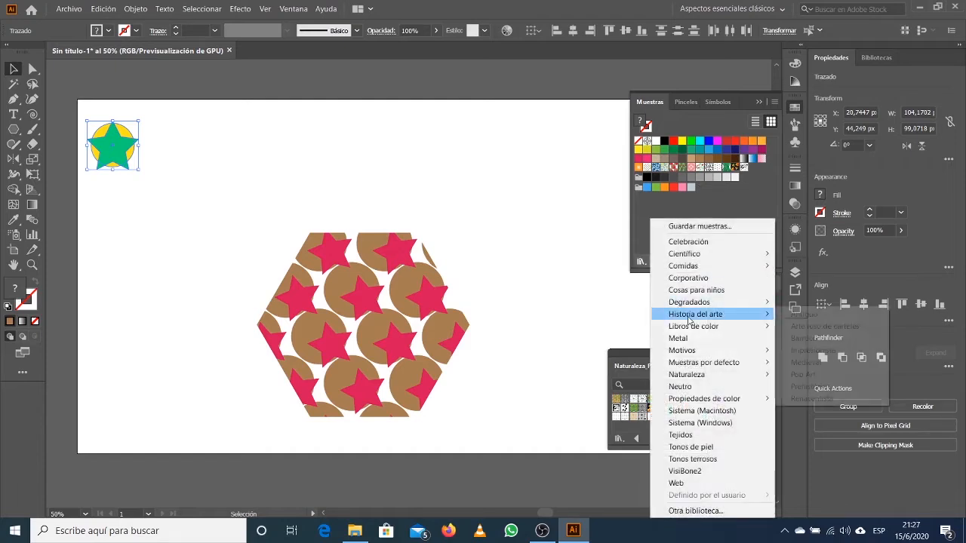
{"action": "mouse_move", "coordinate": [692, 351]}
{"action": "mouse_move", "coordinate": [809, 352]}
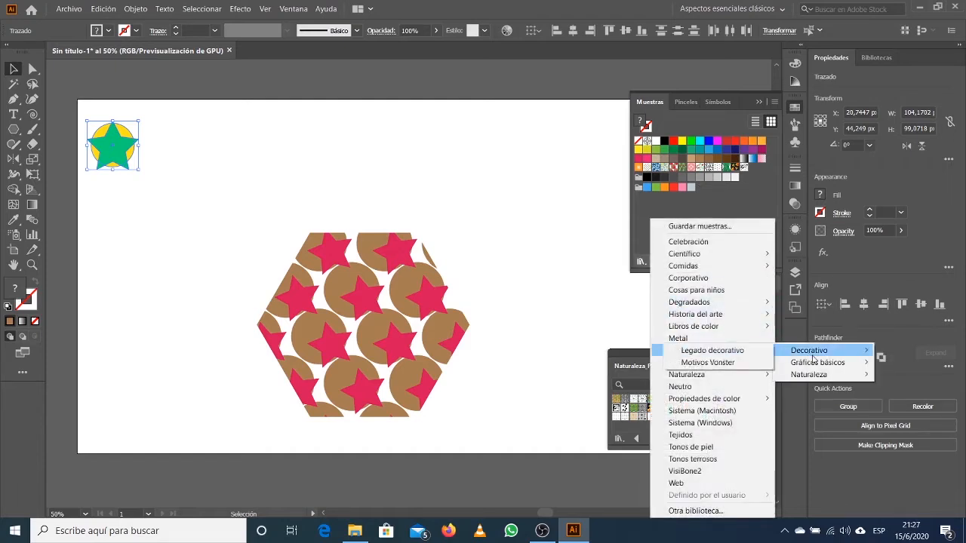
{"action": "left_click", "coordinate": [739, 362]}
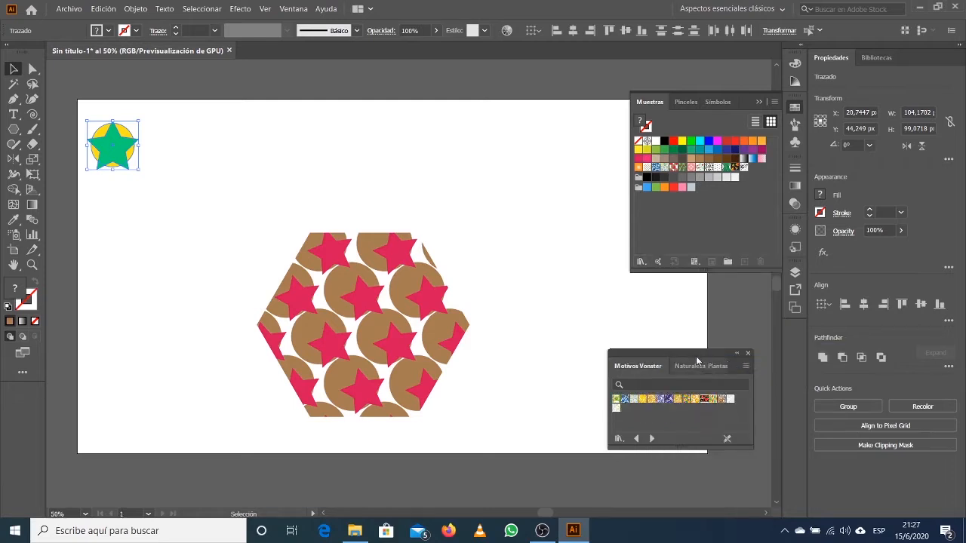
- Fill the hexagon with the multicolor paint-splatter pattern from Motivos Vonster and move it up to about X 371, Y 203 px
{"action": "left_click", "coordinate": [387, 343]}
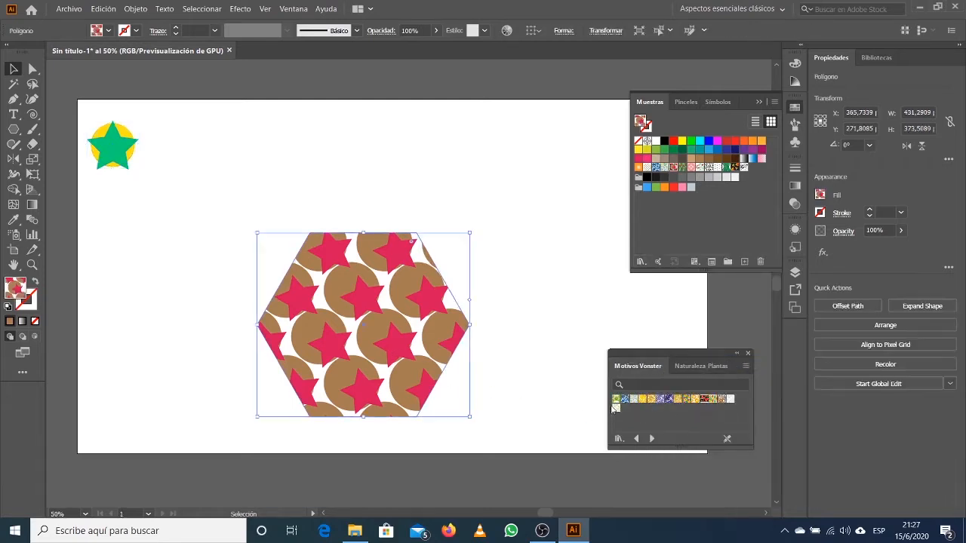
{"action": "left_click", "coordinate": [646, 400]}
{"action": "left_click", "coordinate": [686, 399]}
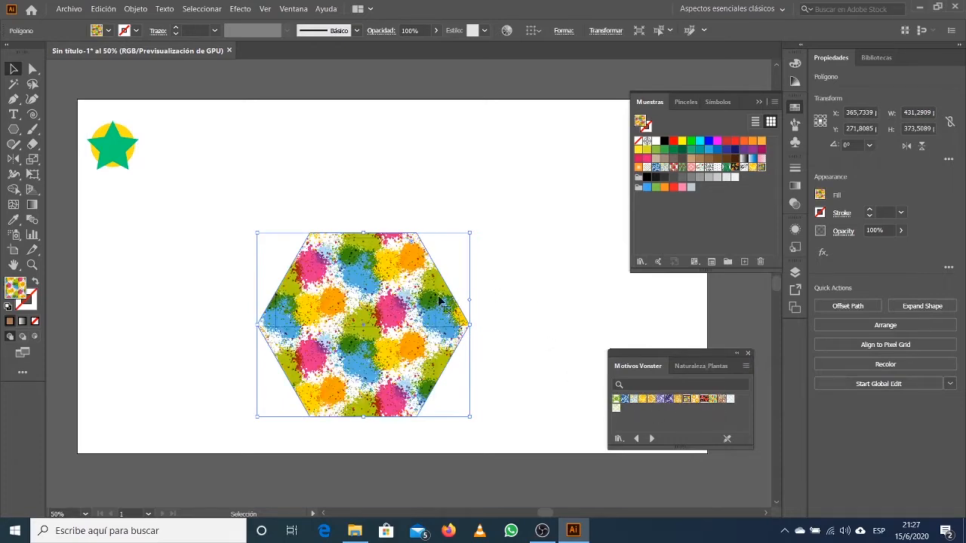
{"action": "left_click_drag", "start_coordinate": [398, 302], "coordinate": [401, 269]}
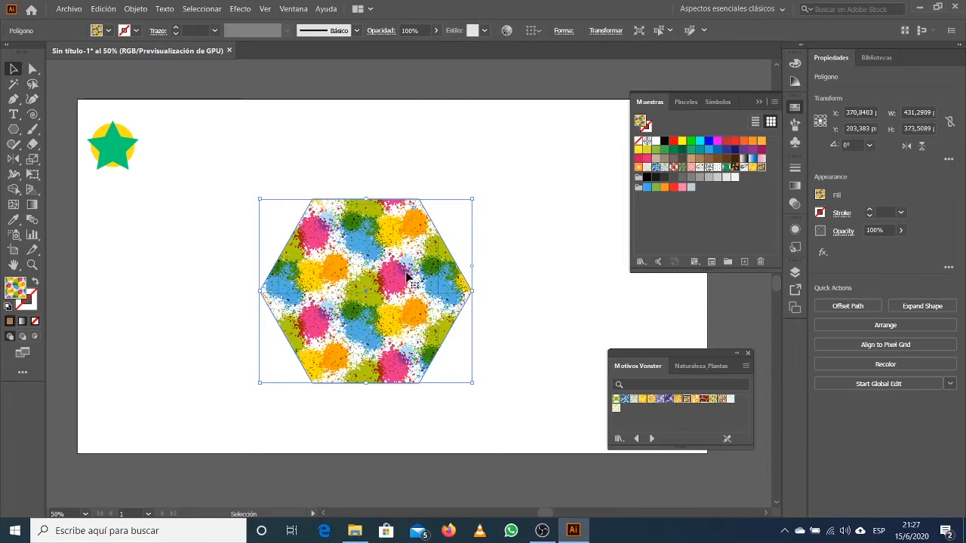
- Move the paint-splatter hexagon around the artboard and delete it
{"action": "left_click_drag", "start_coordinate": [408, 280], "coordinate": [388, 227]}
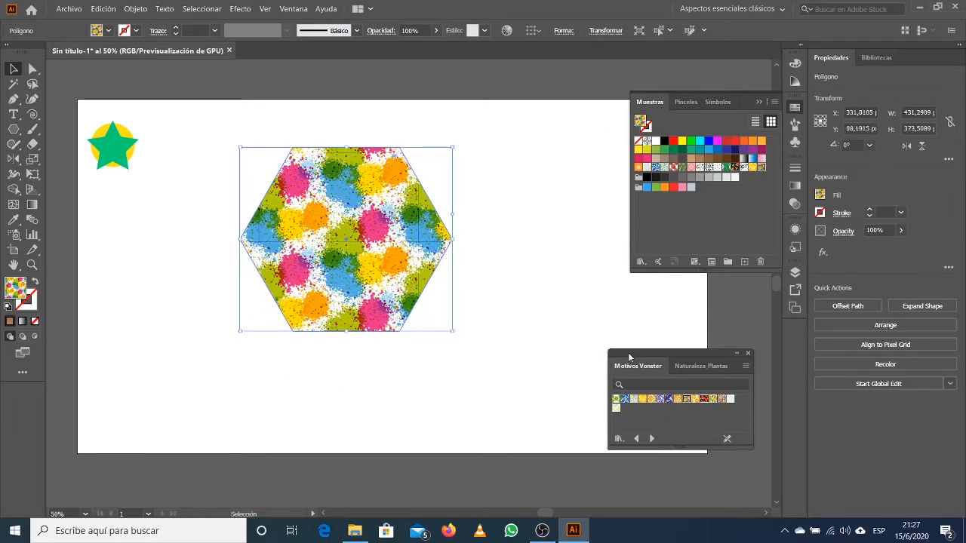
{"action": "left_click_drag", "start_coordinate": [611, 353], "coordinate": [614, 387]}
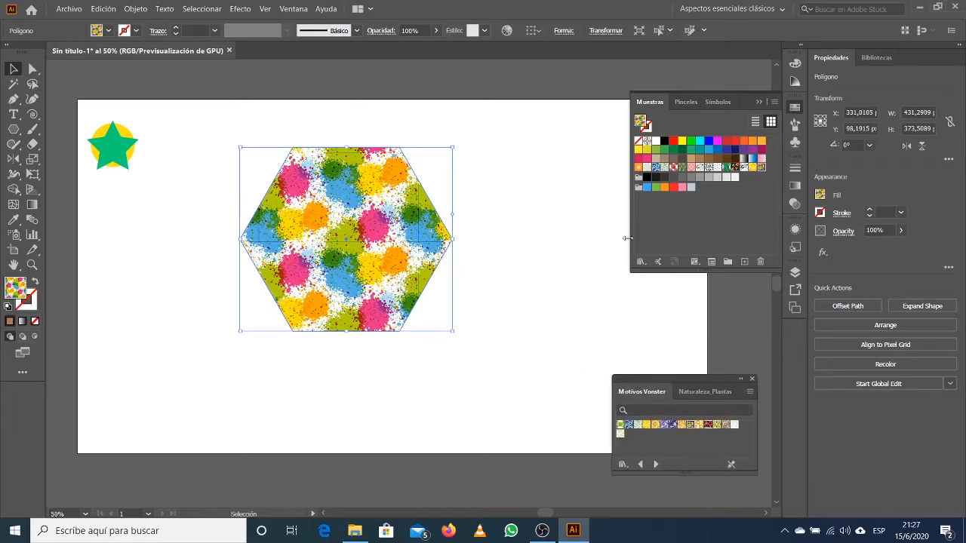
{"action": "left_click_drag", "start_coordinate": [355, 210], "coordinate": [361, 220]}
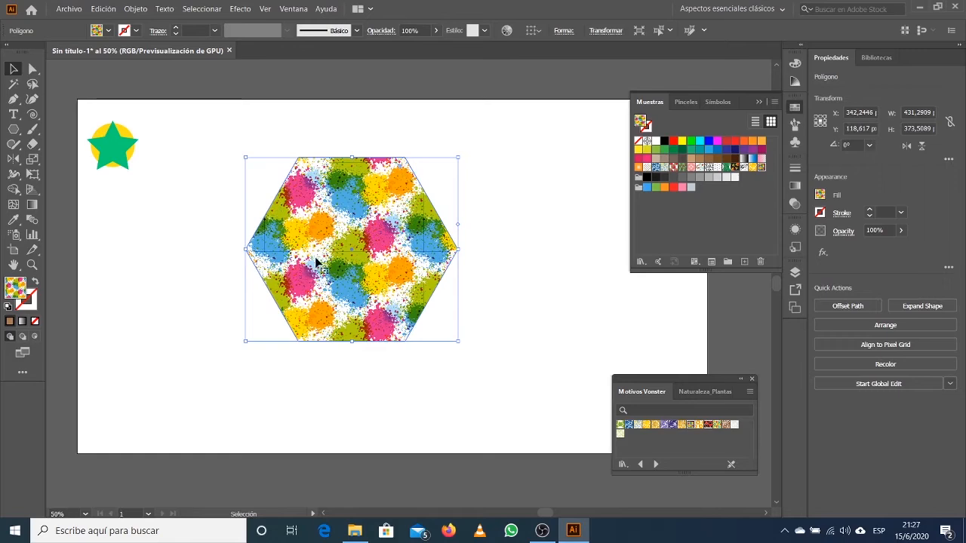
{"action": "left_click_drag", "start_coordinate": [358, 220], "coordinate": [369, 228]}
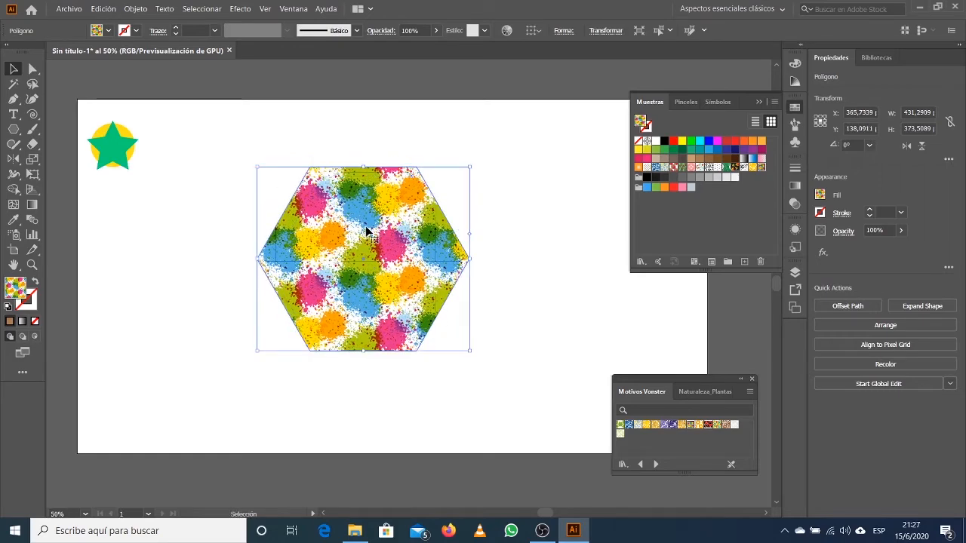
{"action": "key", "text": "Delete"}
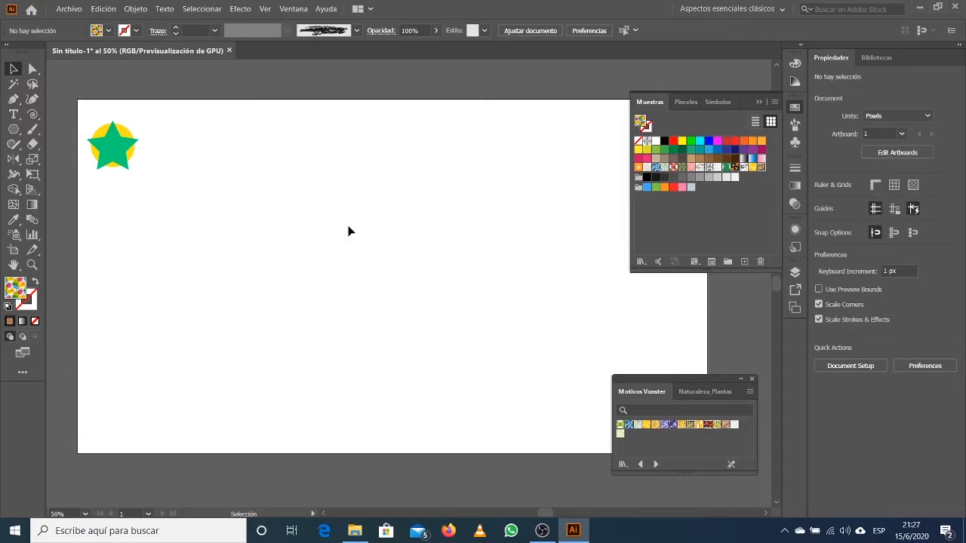
- Select the green star and yellow circle artwork, close the Motivos Vonster library, and collapse the swatches
{"action": "left_click", "coordinate": [126, 157]}
{"action": "left_click_drag", "start_coordinate": [156, 190], "coordinate": [86, 121]}
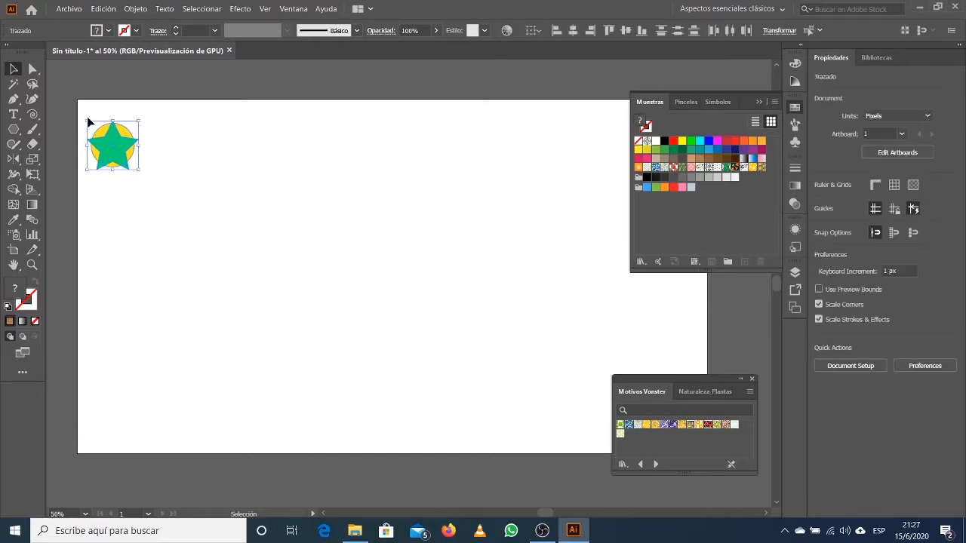
{"action": "left_click", "coordinate": [751, 378]}
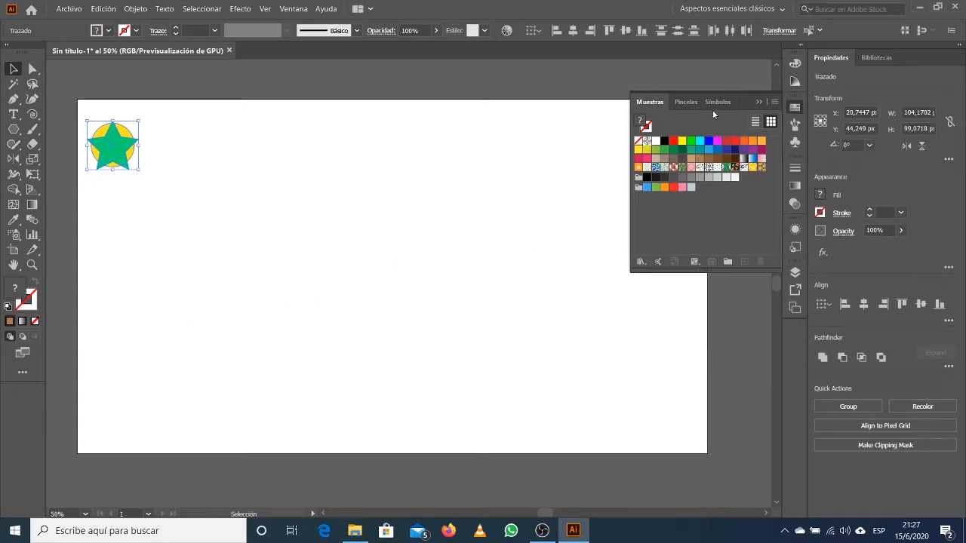
{"action": "left_click", "coordinate": [756, 102]}
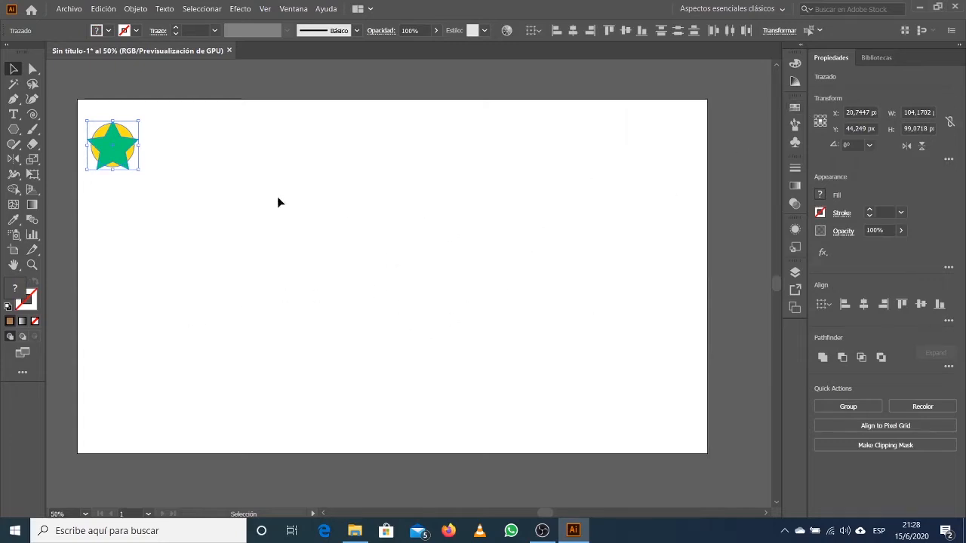
- Display the document symbols and open the Ciencia loca symbol library, enlarging both to show all their symbols
{"action": "left_click", "coordinate": [796, 143]}
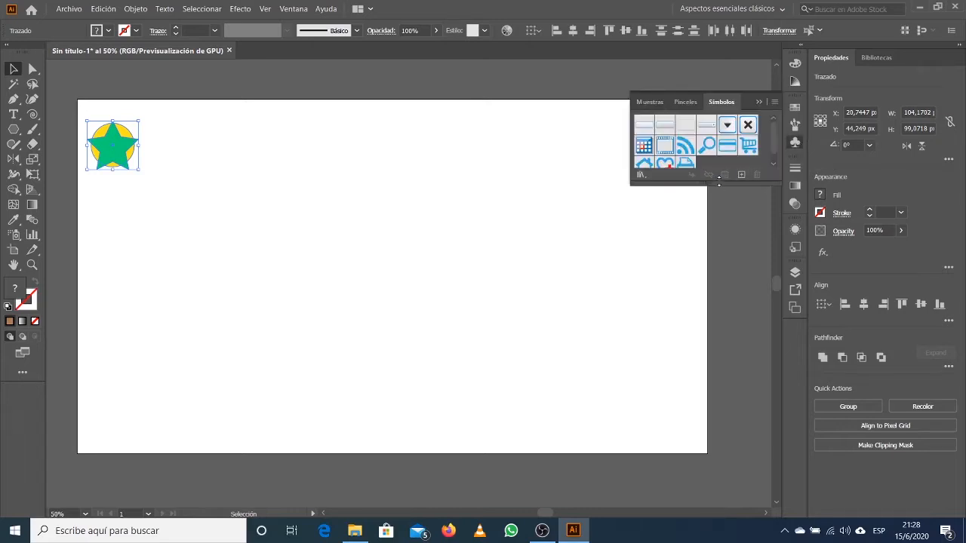
{"action": "left_click_drag", "start_coordinate": [718, 181], "coordinate": [711, 253]}
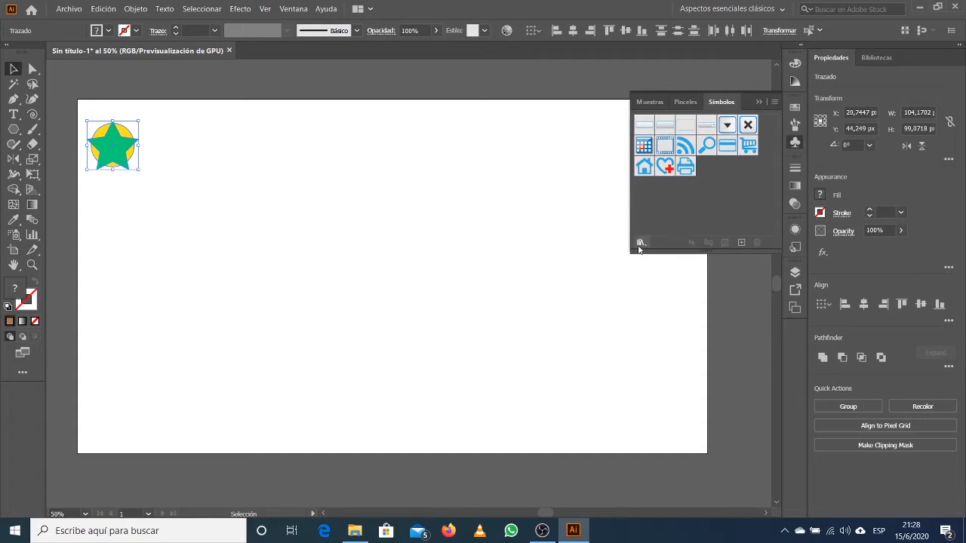
{"action": "left_click", "coordinate": [640, 243]}
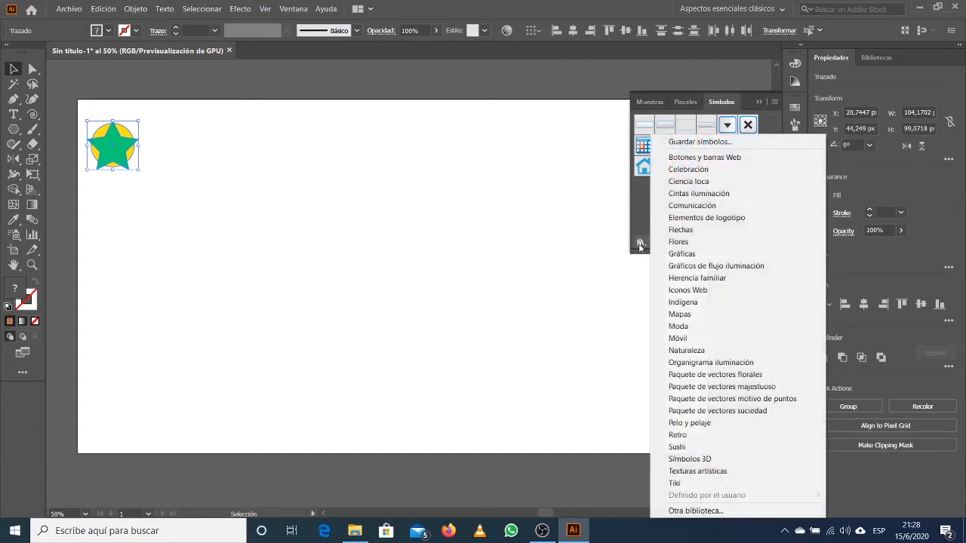
{"action": "left_click", "coordinate": [706, 182]}
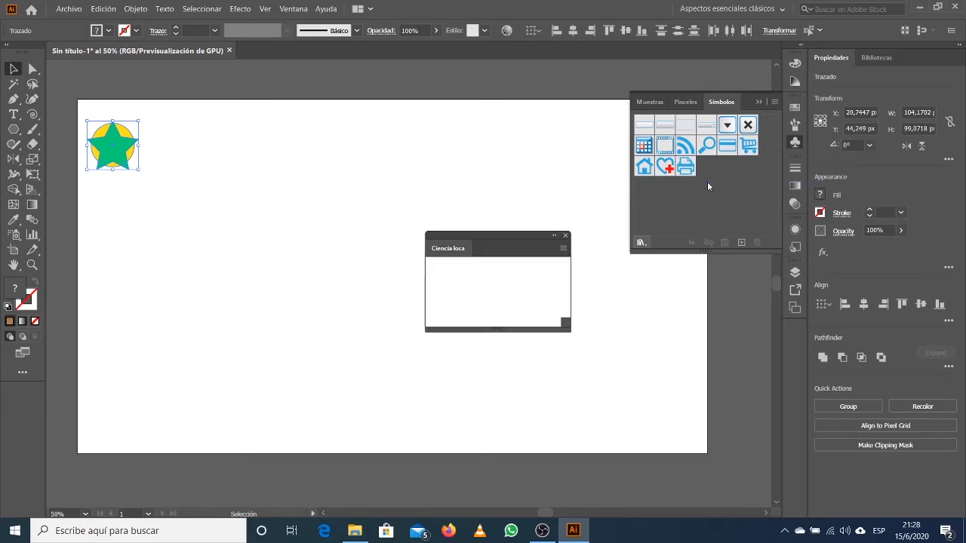
{"action": "left_click_drag", "start_coordinate": [562, 328], "coordinate": [623, 393]}
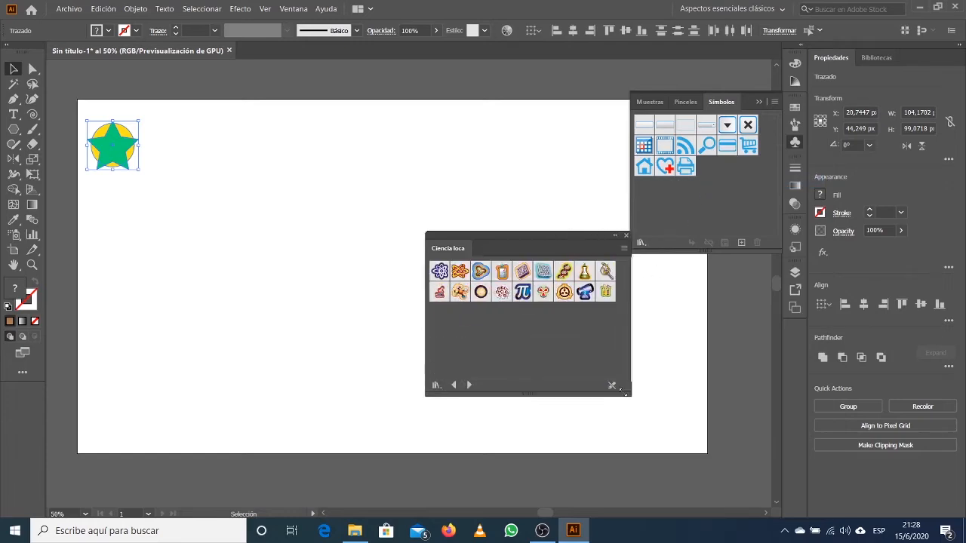
- Close the Ciencia loca library, open the Flores symbol library, and resize and place it directly below the document symbols
{"action": "left_click", "coordinate": [627, 236]}
{"action": "left_click", "coordinate": [640, 243]}
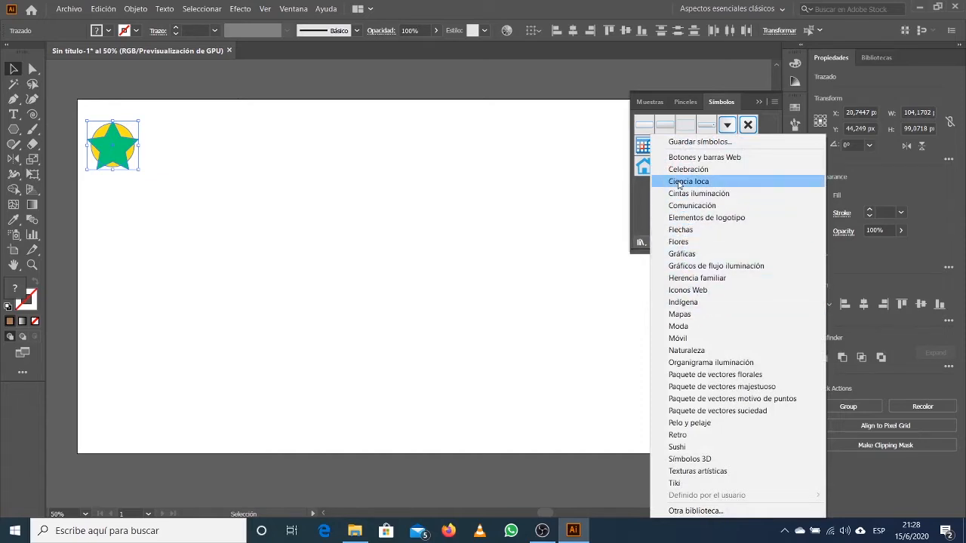
{"action": "left_click", "coordinate": [679, 241]}
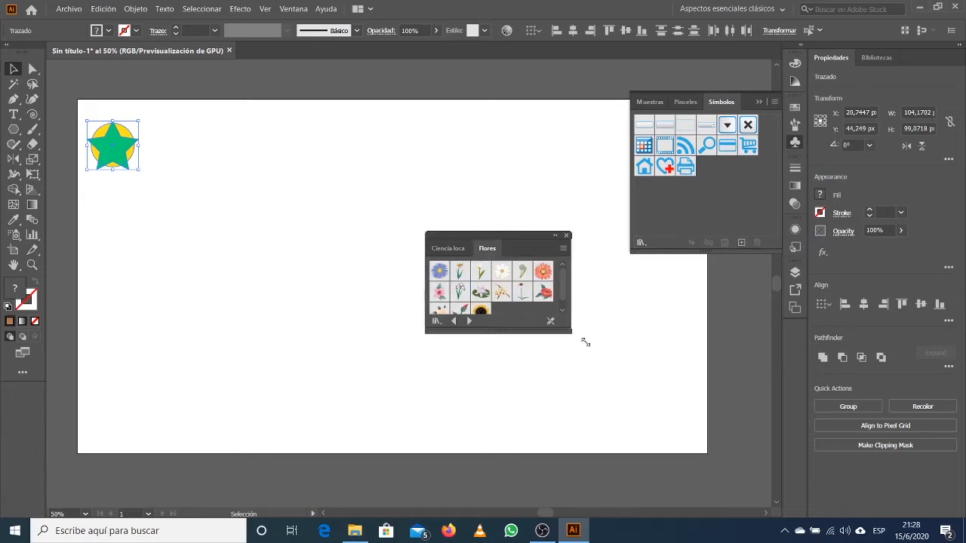
{"action": "left_click_drag", "start_coordinate": [586, 343], "coordinate": [624, 377]}
{"action": "left_click_drag", "start_coordinate": [517, 241], "coordinate": [706, 270]}
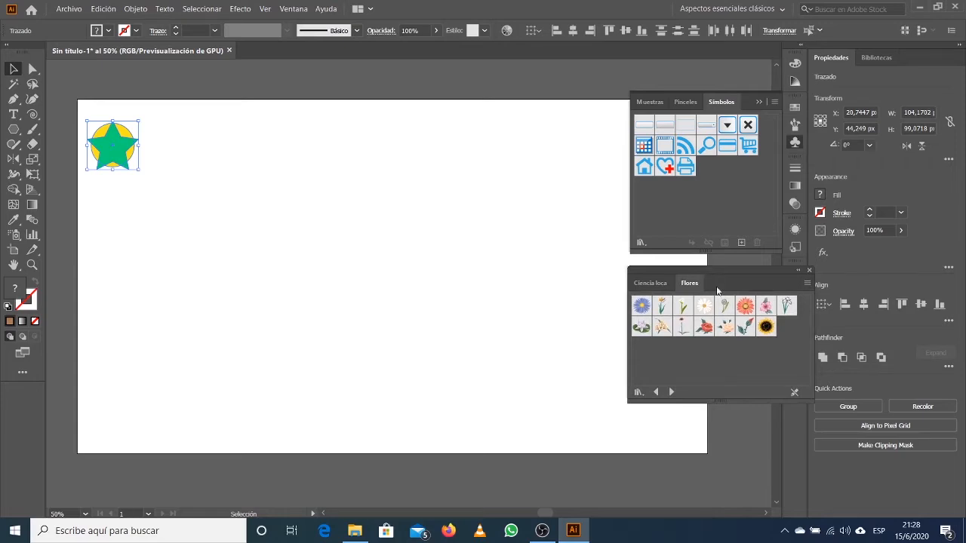
{"action": "left_click_drag", "start_coordinate": [811, 399], "coordinate": [782, 375]}
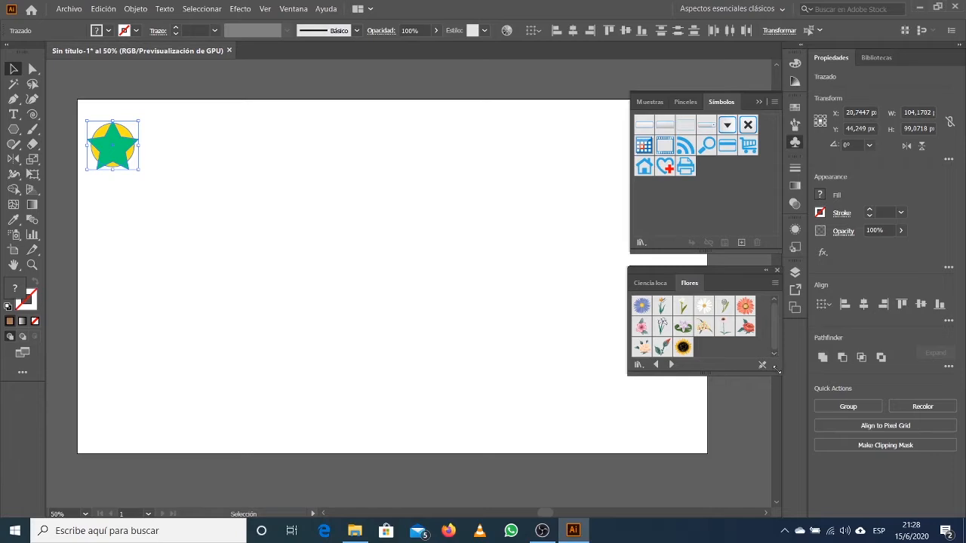
{"action": "mouse_move", "coordinate": [779, 373]}
{"action": "left_mouse_down"}
{"action": "mouse_move", "coordinate": [785, 391]}
{"action": "mouse_move", "coordinate": [773, 391]}
{"action": "left_mouse_up"}
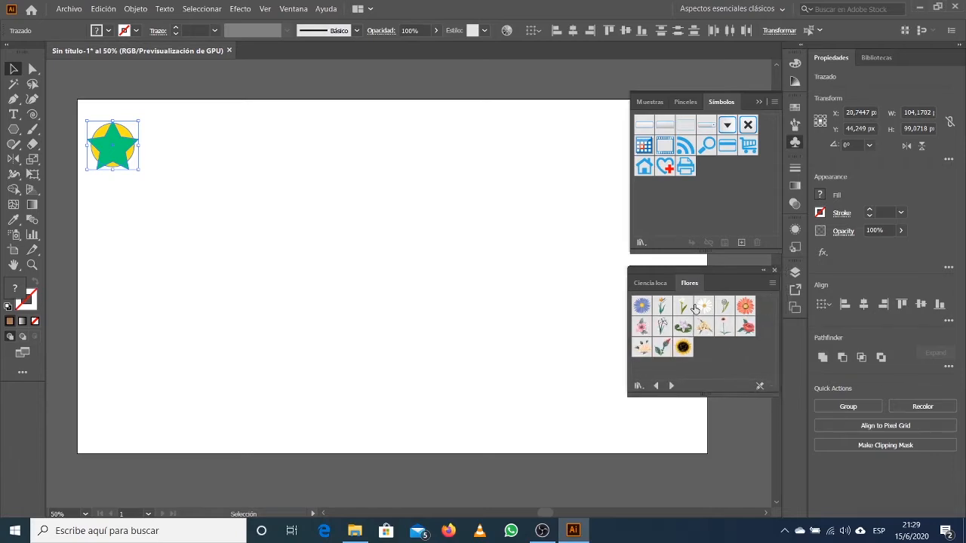
{"action": "left_click_drag", "start_coordinate": [677, 268], "coordinate": [679, 265]}
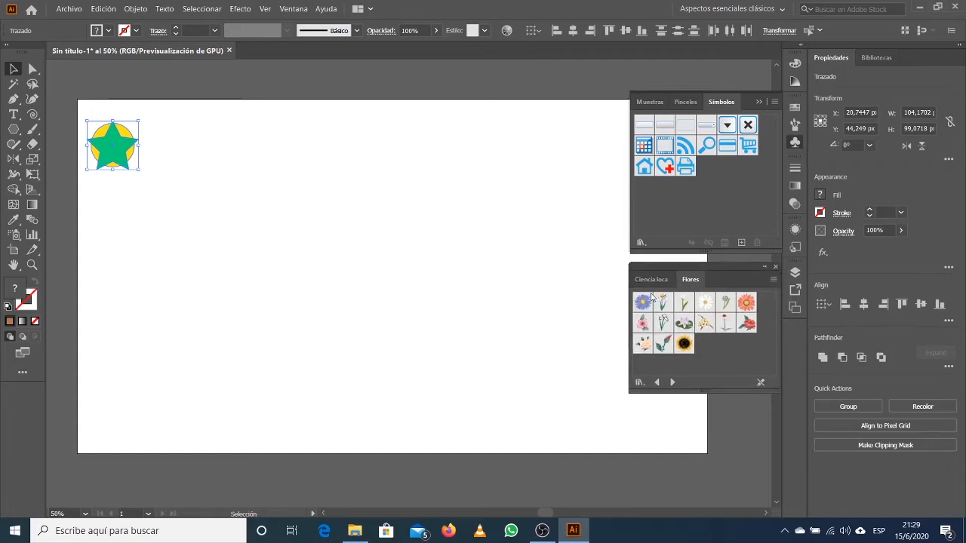
- Place nine instances of the blue Áster symbol from Flores across the middle of the artboard
{"action": "left_click_drag", "start_coordinate": [642, 301], "coordinate": [415, 287]}
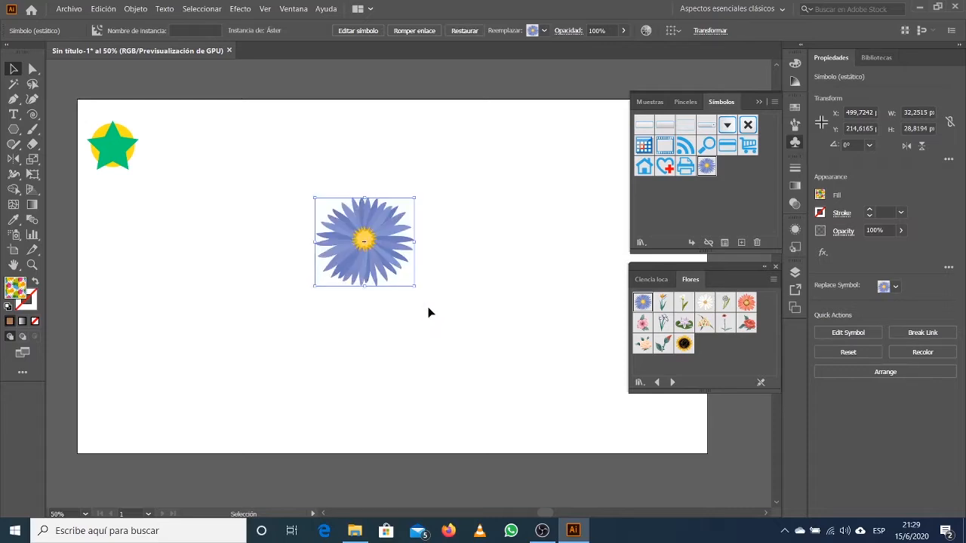
{"action": "left_click", "coordinate": [651, 280]}
{"action": "left_click", "coordinate": [690, 279]}
{"action": "left_click_drag", "start_coordinate": [410, 233], "coordinate": [438, 328]}
{"action": "left_click_drag", "start_coordinate": [437, 328], "coordinate": [511, 368]}
{"action": "left_click", "coordinate": [371, 410]}
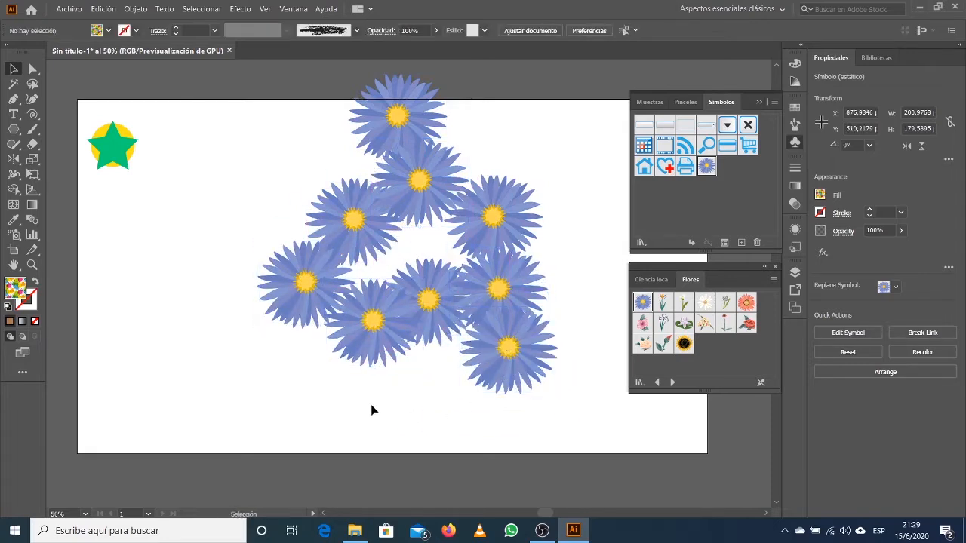
- Select all the aster instances and add the white daisy symbol from Flores to the document symbols
{"action": "left_click_drag", "start_coordinate": [565, 415], "coordinate": [261, 98]}
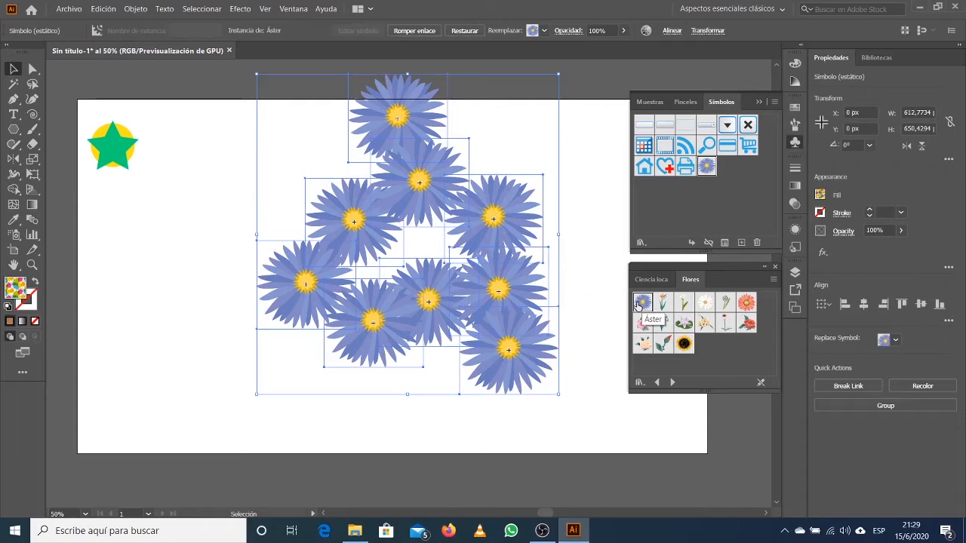
{"action": "left_click_drag", "start_coordinate": [637, 304], "coordinate": [415, 295]}
{"action": "left_click", "coordinate": [700, 308]}
{"action": "left_click", "coordinate": [774, 280]}
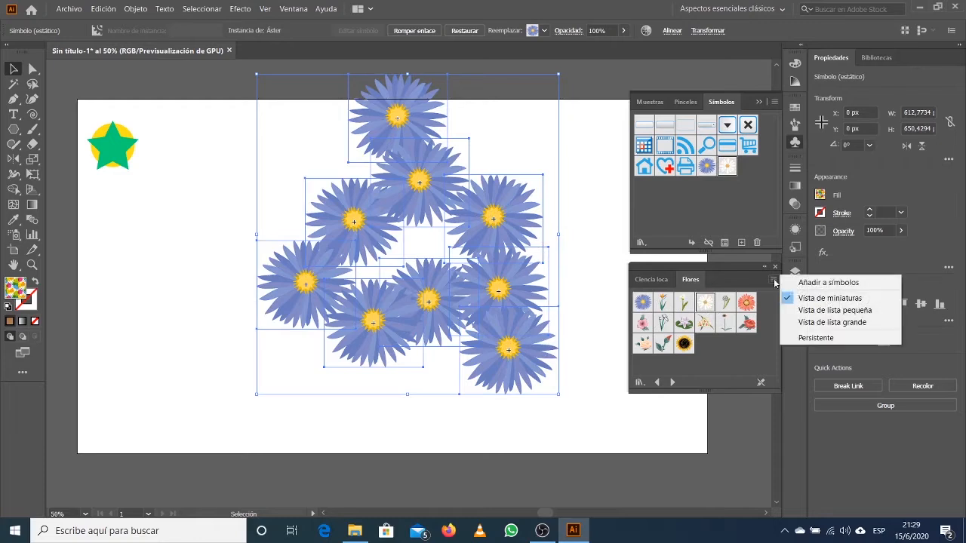
{"action": "left_click", "coordinate": [702, 306]}
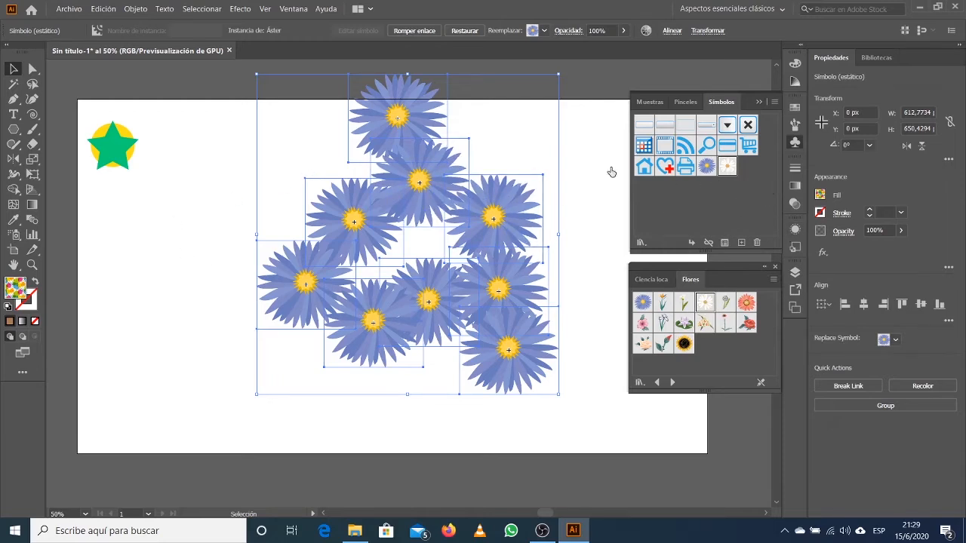
- Move the whole group of asters down onto the artboard, and shift the left-hand upper aster slightly up and left
{"action": "left_click_drag", "start_coordinate": [214, 102], "coordinate": [557, 395]}
{"action": "left_click_drag", "start_coordinate": [487, 236], "coordinate": [462, 273]}
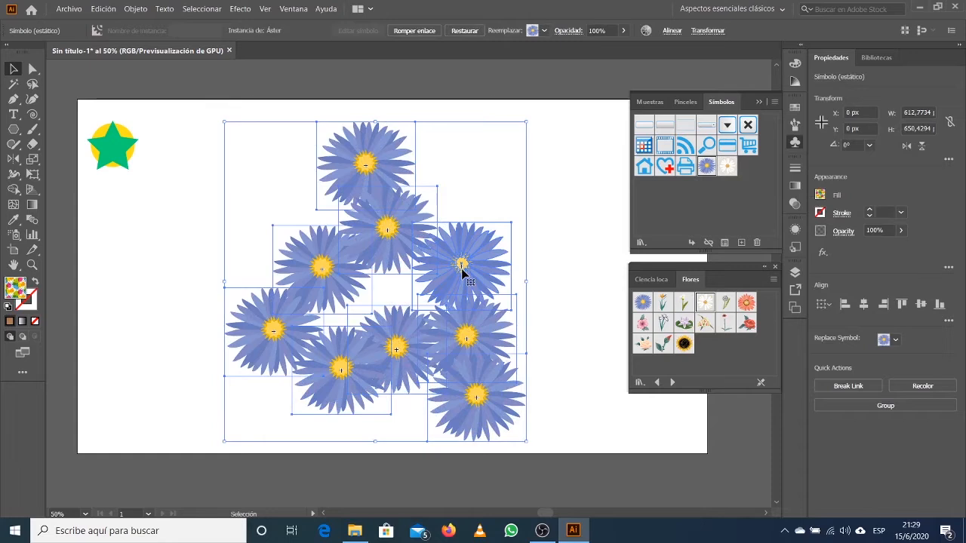
{"action": "left_click", "coordinate": [181, 194]}
{"action": "left_click_drag", "start_coordinate": [297, 271], "coordinate": [276, 236]}
- Select all the aster instances and delete them, keeping the star and circle artwork
{"action": "left_click", "coordinate": [205, 209]}
{"action": "left_click_drag", "start_coordinate": [216, 148], "coordinate": [550, 369]}
{"action": "left_click_drag", "start_coordinate": [587, 151], "coordinate": [231, 398]}
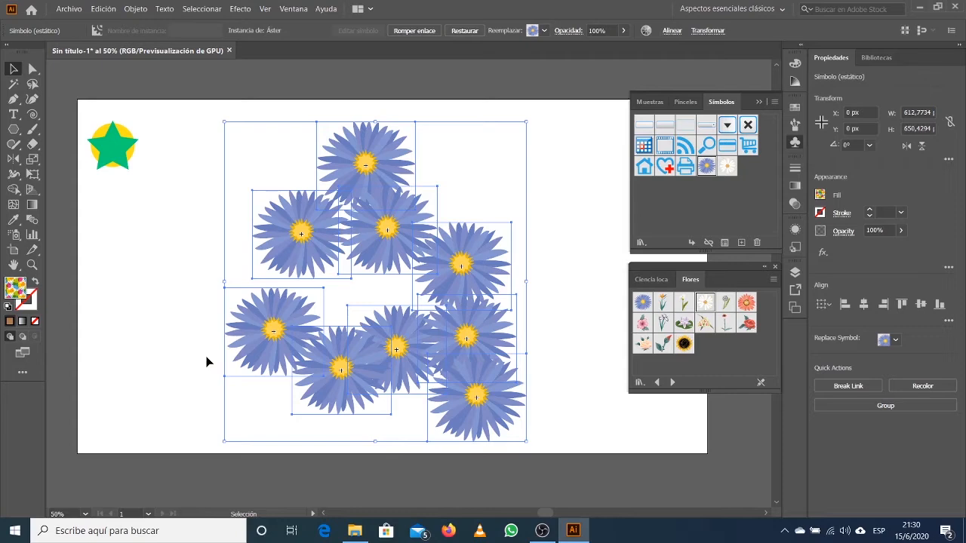
{"action": "left_click_drag", "start_coordinate": [188, 125], "coordinate": [513, 452]}
{"action": "key", "text": "Delete"}
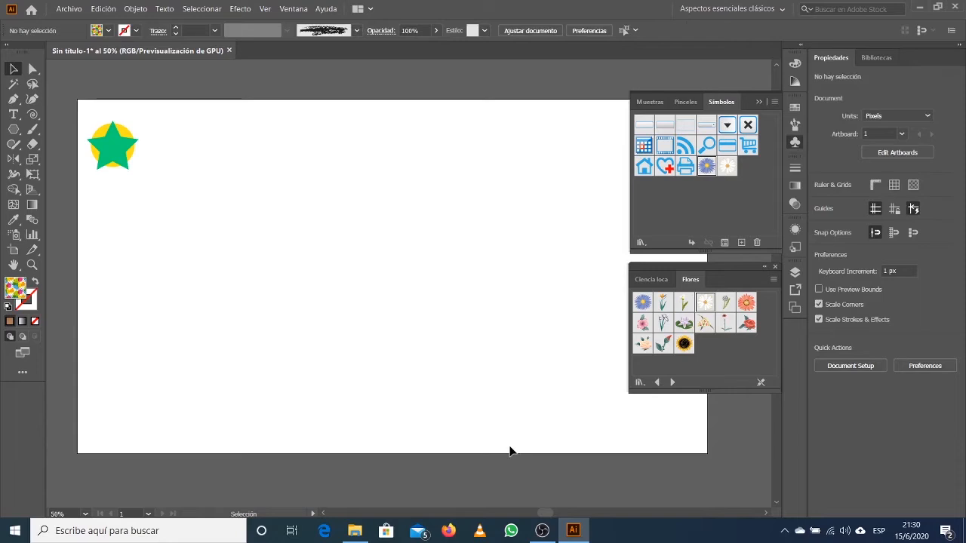
- Start a new symbol from the star and circle artwork and name it uno
{"action": "left_click_drag", "start_coordinate": [204, 194], "coordinate": [89, 101]}
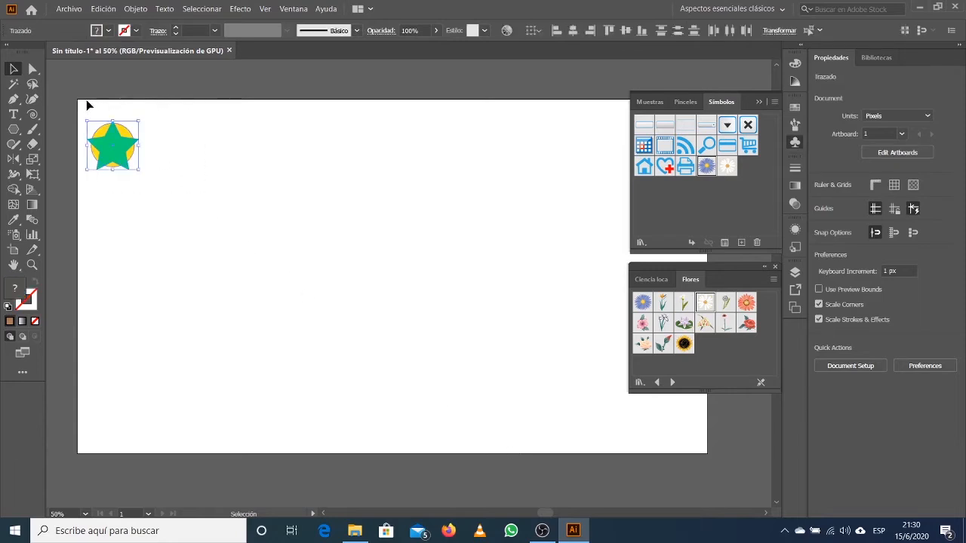
{"action": "left_click_drag", "start_coordinate": [113, 144], "coordinate": [698, 209]}
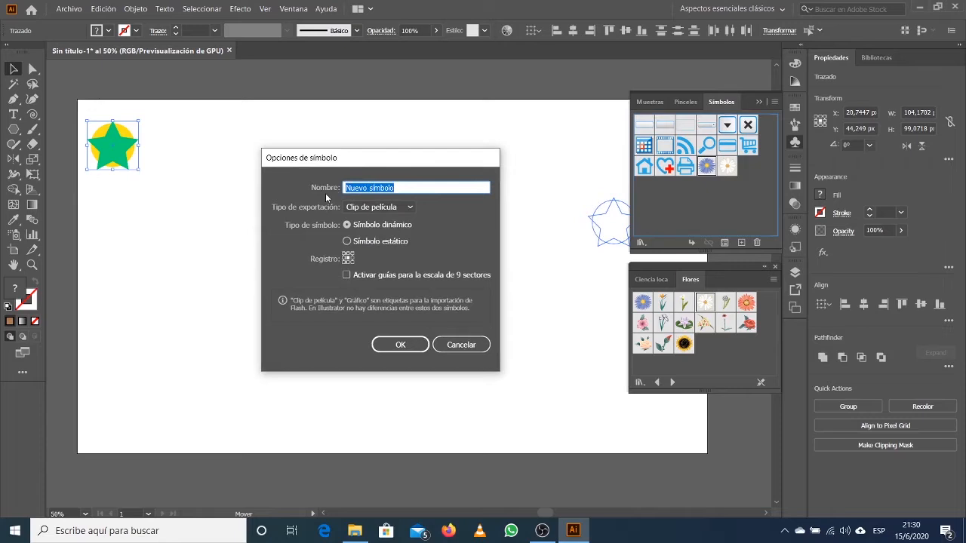
{"action": "type", "text": "uno"}
- Try the Gráfico export type for the new symbol, then set it back to Clip de película
{"action": "left_click", "coordinate": [410, 205]}
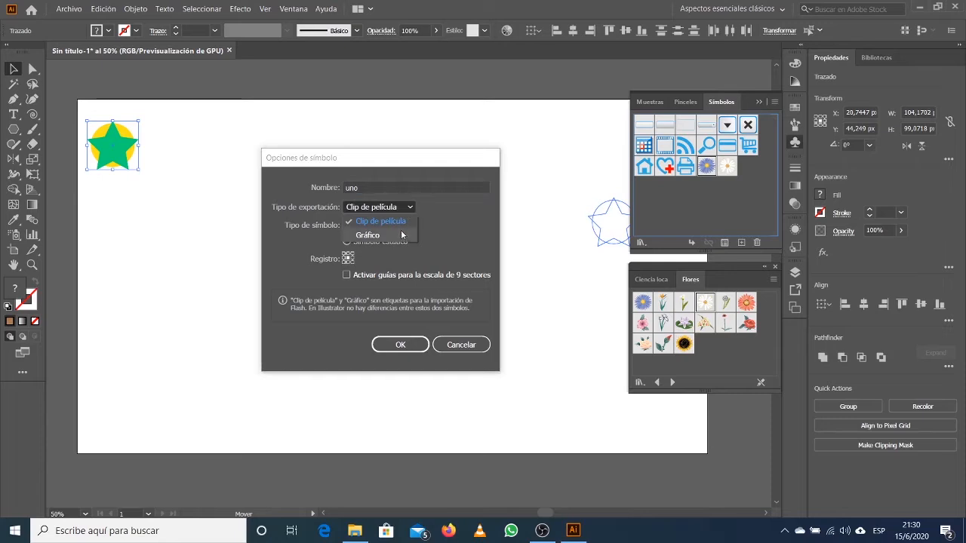
{"action": "left_click", "coordinate": [402, 235]}
{"action": "left_click", "coordinate": [403, 213]}
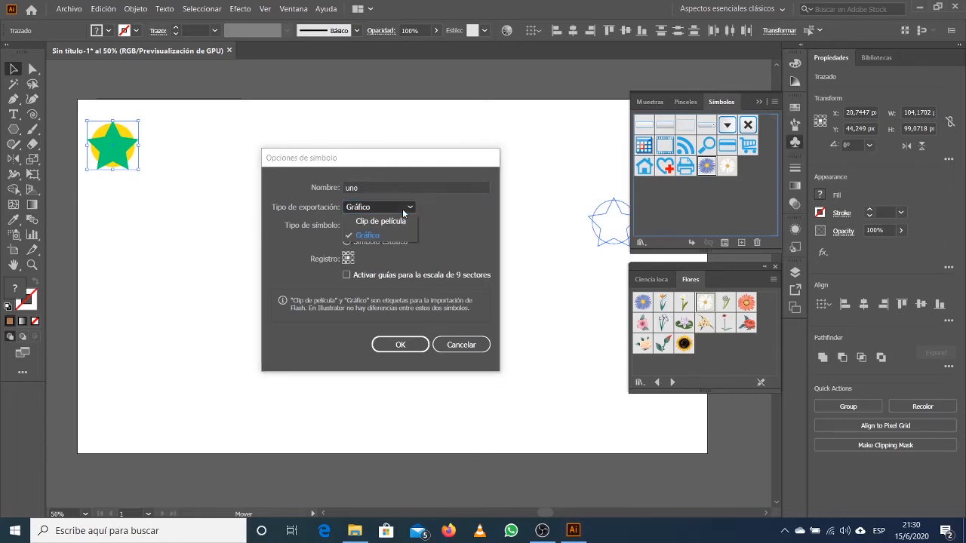
{"action": "left_click", "coordinate": [403, 223]}
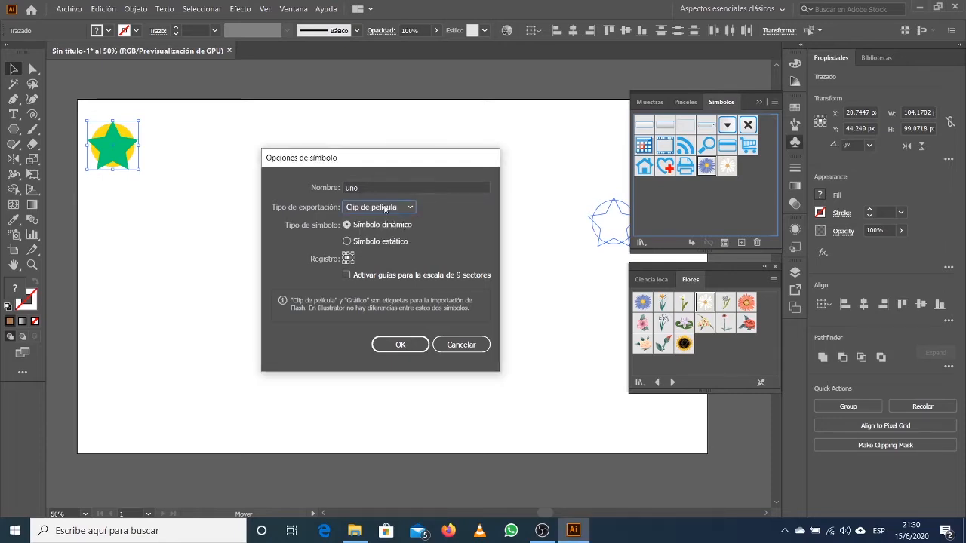
{"action": "left_click", "coordinate": [386, 209]}
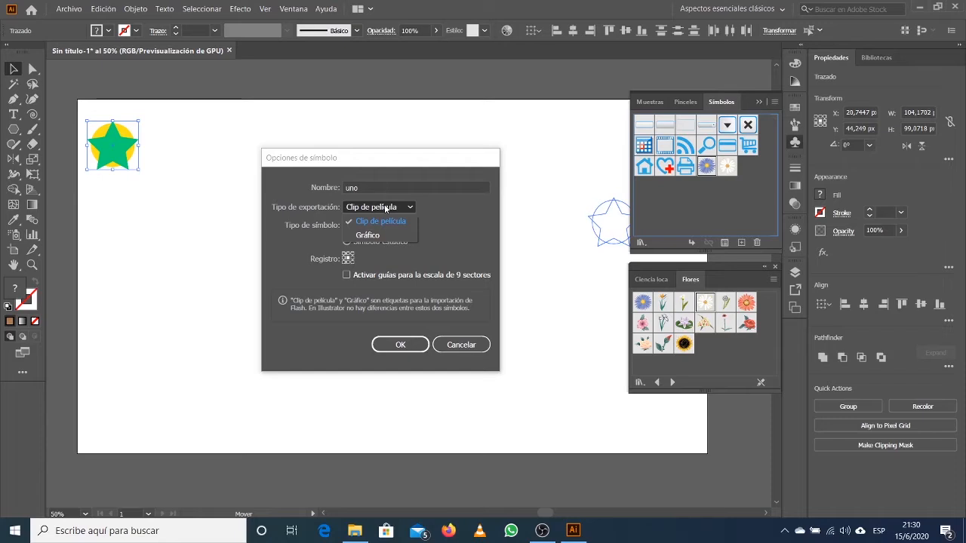
{"action": "left_click", "coordinate": [361, 234]}
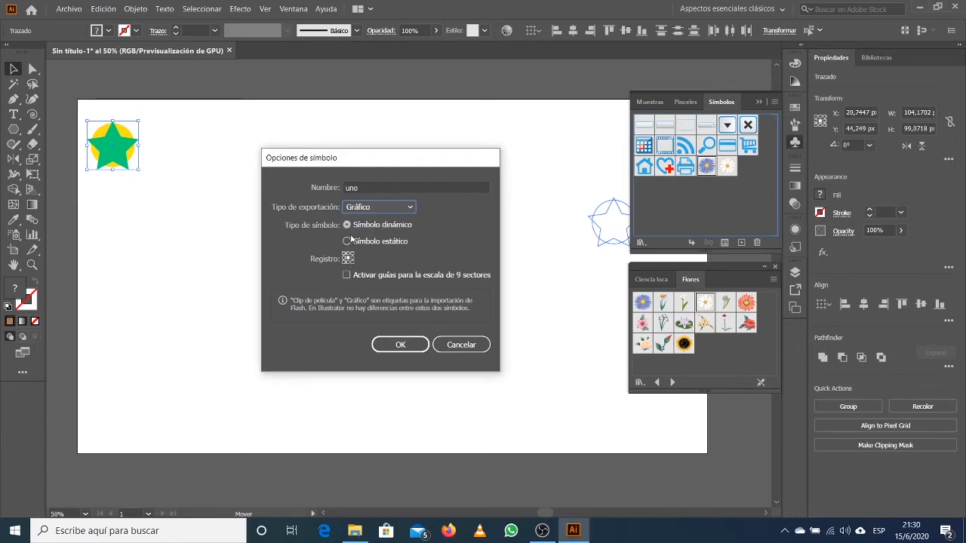
{"action": "left_click", "coordinate": [369, 210]}
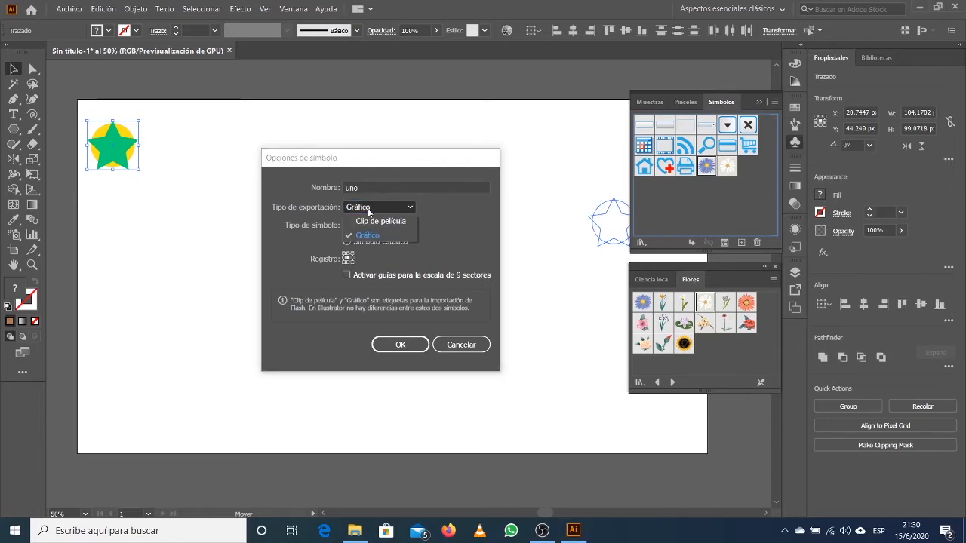
{"action": "left_click", "coordinate": [362, 220]}
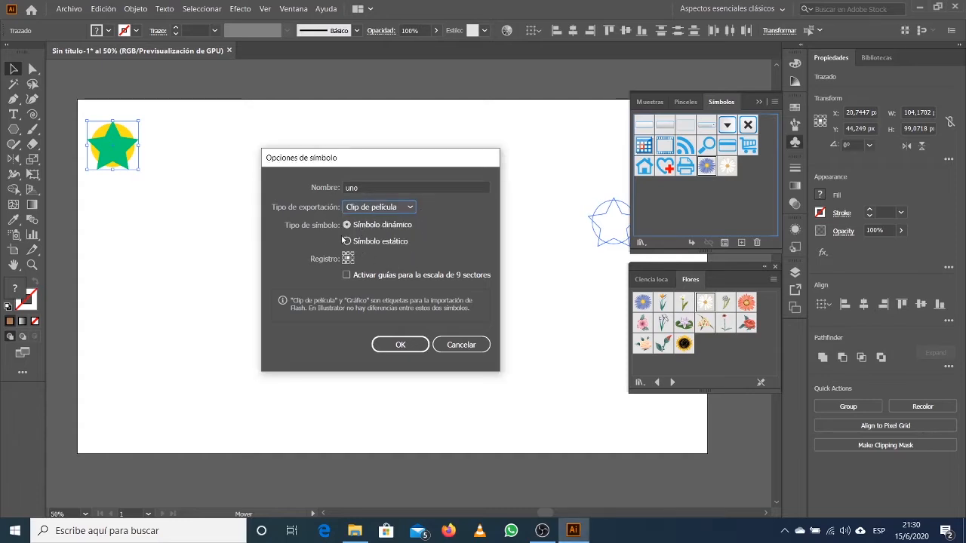
- Create uno as a dynamic symbol with the Clip de película export type
{"action": "left_click_drag", "start_coordinate": [351, 162], "coordinate": [367, 148]}
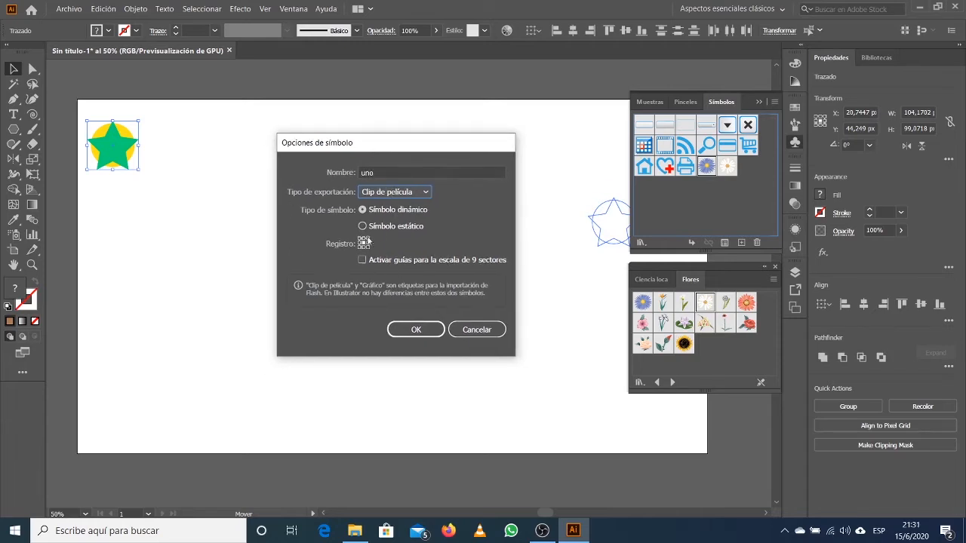
{"action": "left_click_drag", "start_coordinate": [334, 143], "coordinate": [325, 139]}
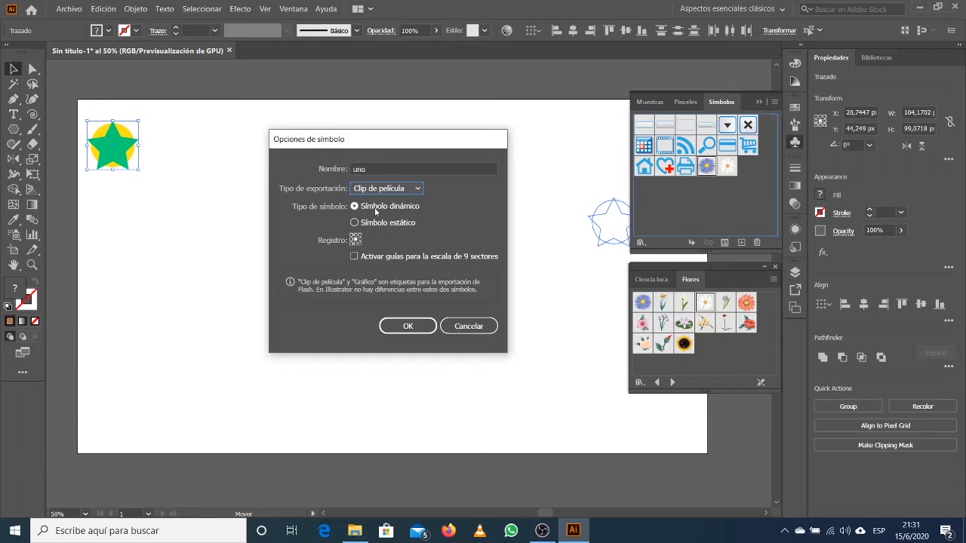
{"action": "left_click", "coordinate": [417, 327]}
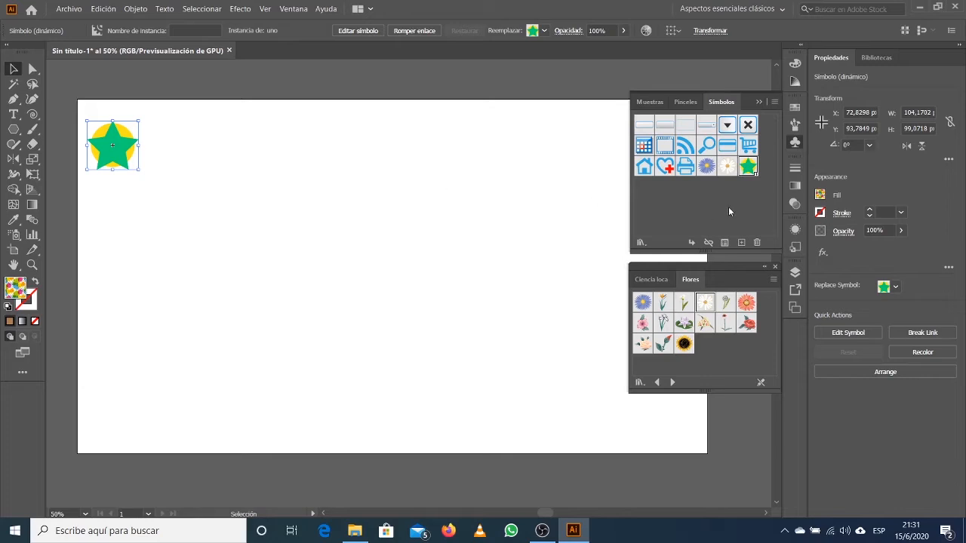
- Place two instances of the uno symbol right of the artboard's centre, then move both slightly down and left
{"action": "left_click_drag", "start_coordinate": [748, 166], "coordinate": [490, 197]}
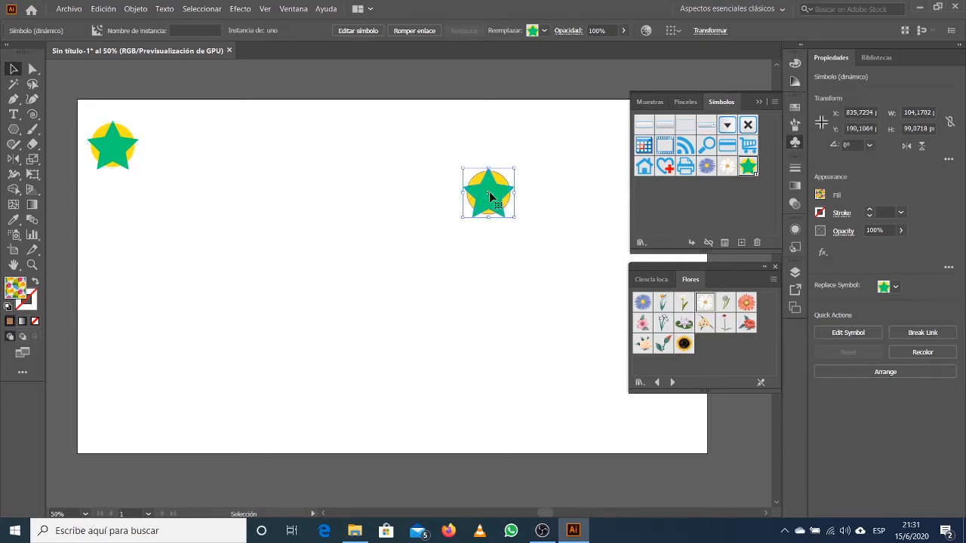
{"action": "left_click_drag", "start_coordinate": [748, 166], "coordinate": [458, 286]}
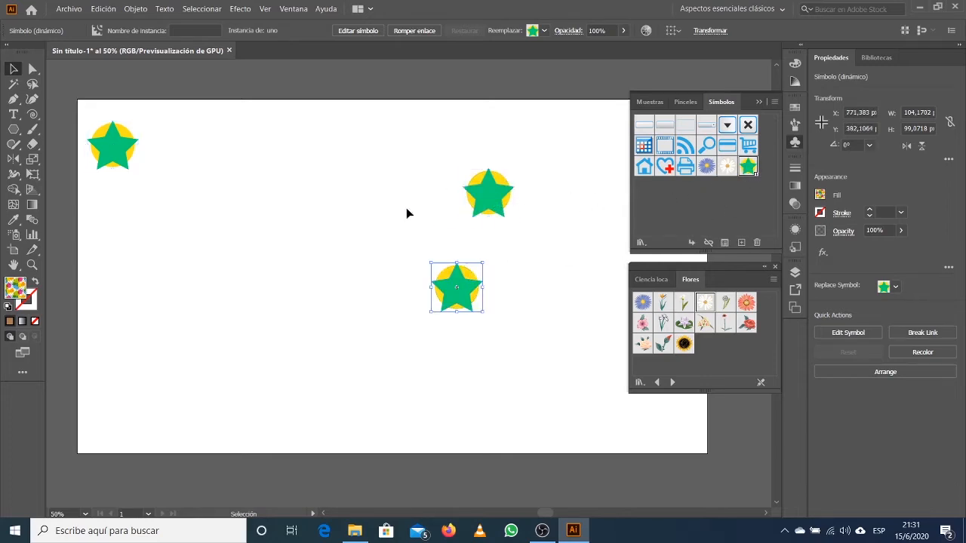
{"action": "left_click_drag", "start_coordinate": [405, 214], "coordinate": [531, 357]}
{"action": "left_click_drag", "start_coordinate": [489, 193], "coordinate": [461, 231]}
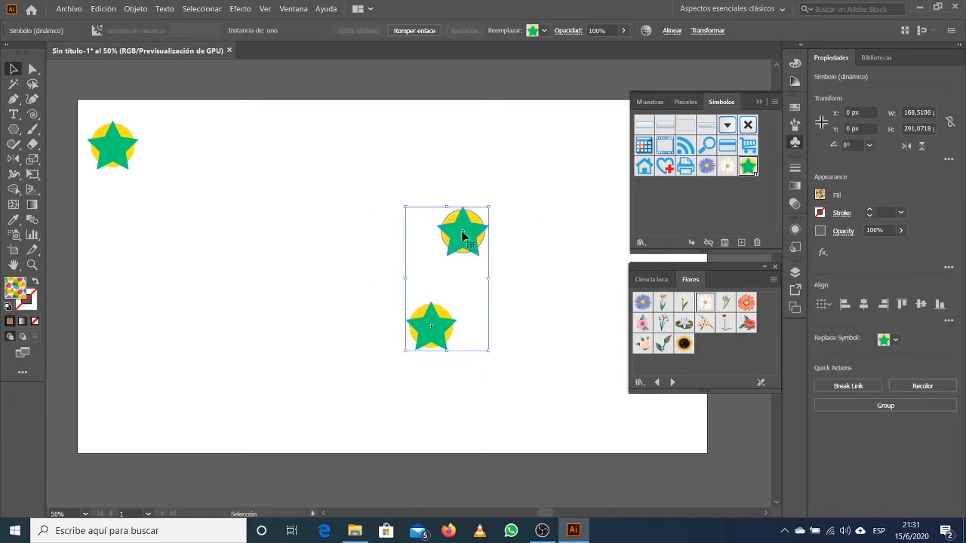
- Duplicate the upper of the two newly placed star instances up and to its left
{"action": "left_click", "coordinate": [359, 236]}
{"action": "left_click", "coordinate": [451, 230]}
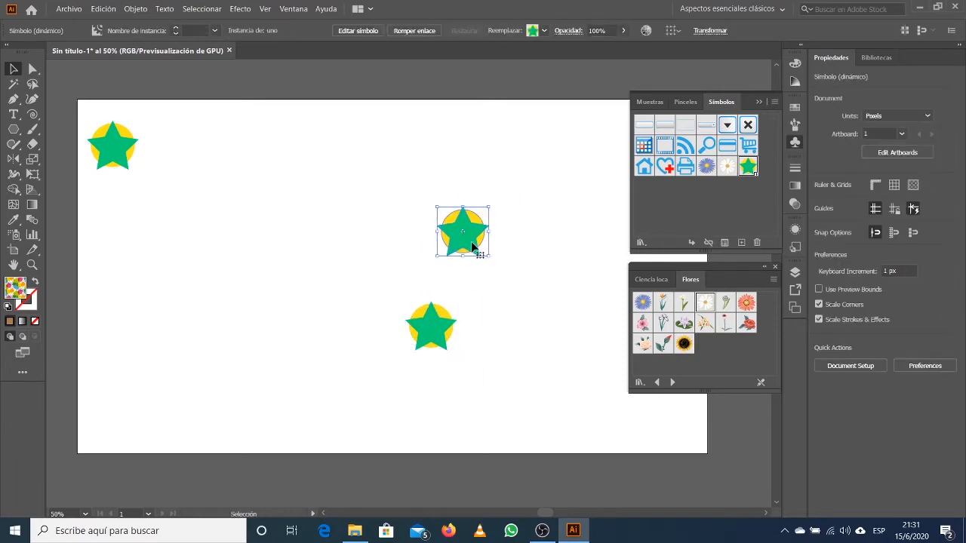
{"action": "left_click_drag", "start_coordinate": [465, 241], "coordinate": [376, 196]}
- Select the three star instances around the artboard's centre and delete them, keeping the original in the upper-left corner
{"action": "left_click_drag", "start_coordinate": [296, 136], "coordinate": [581, 452]}
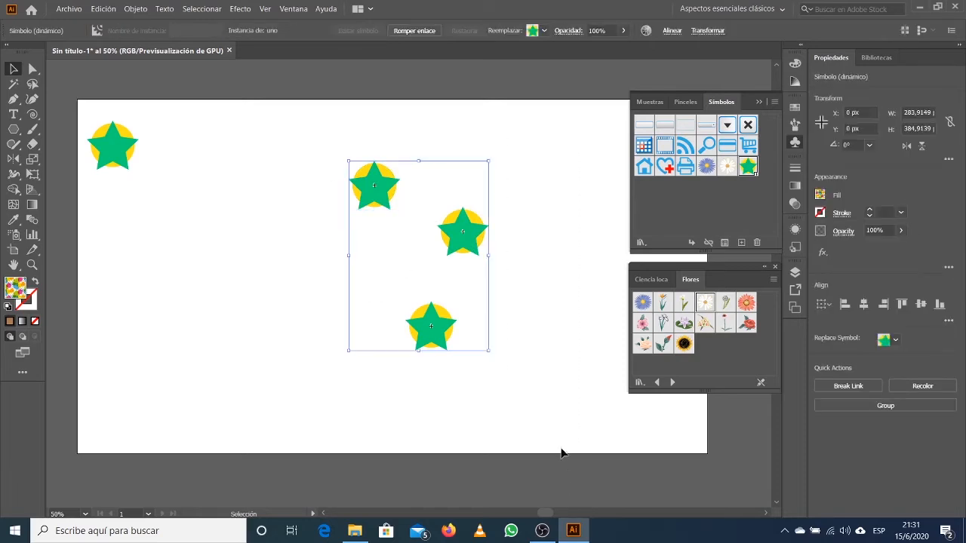
{"action": "left_click_drag", "start_coordinate": [551, 425], "coordinate": [362, 150]}
{"action": "key", "text": "Delete"}
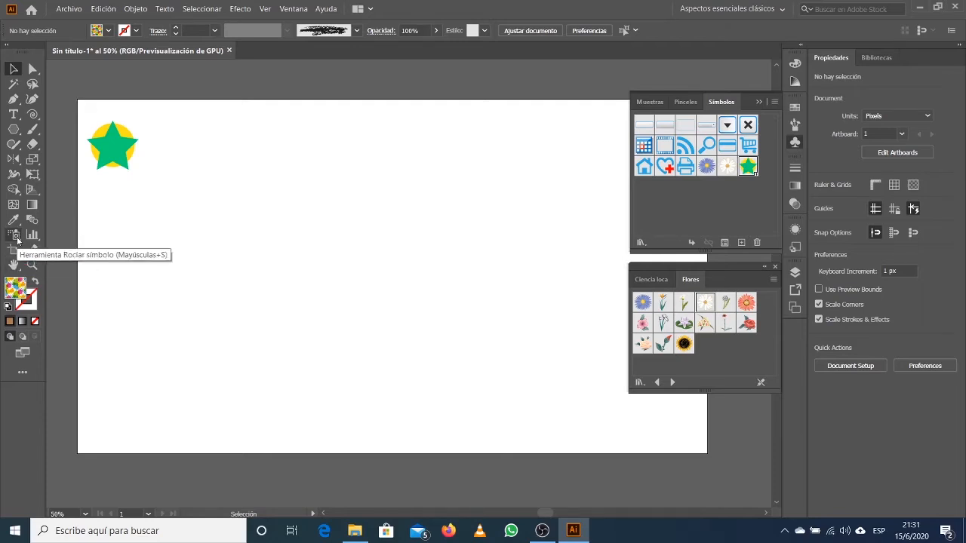
- Activate the Symbol Sprayer tool, review its diameter and intensity options, and accept them
{"action": "left_click", "coordinate": [16, 236]}
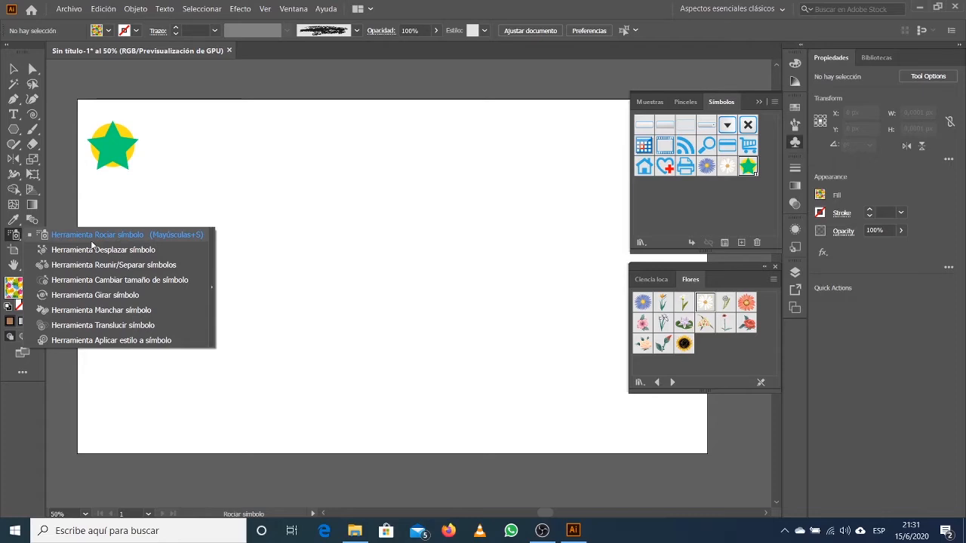
{"action": "left_click", "coordinate": [94, 238]}
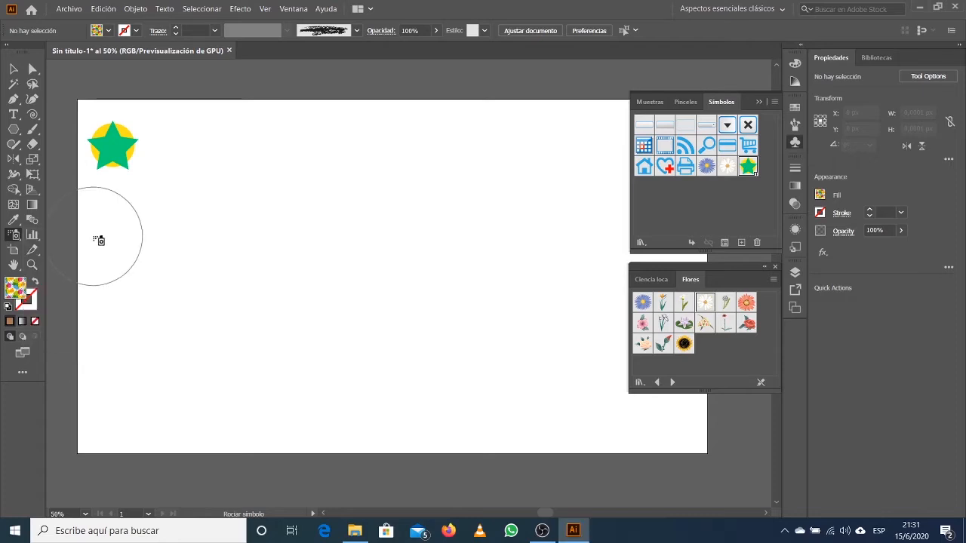
{"action": "double_click", "coordinate": [14, 239]}
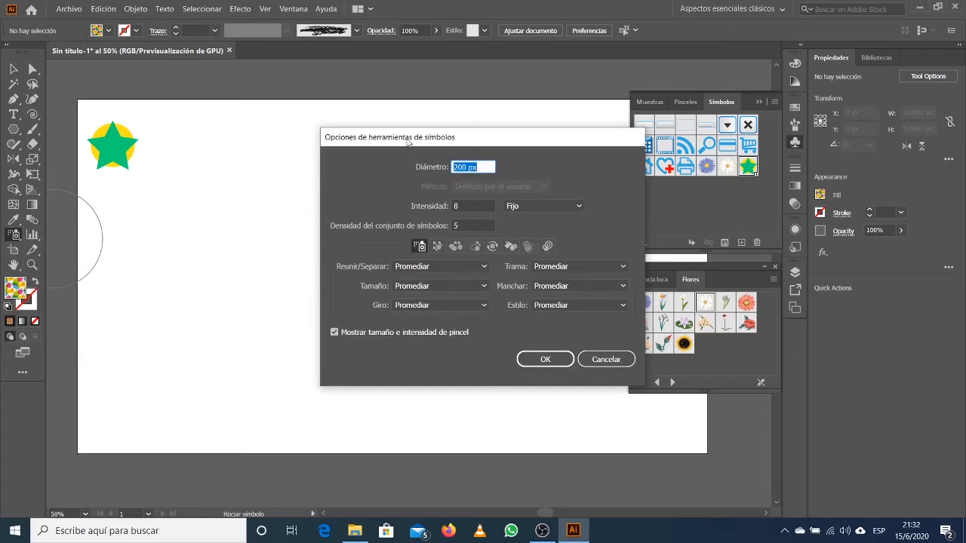
{"action": "left_click_drag", "start_coordinate": [407, 141], "coordinate": [325, 130]}
{"action": "left_click", "coordinate": [385, 194]}
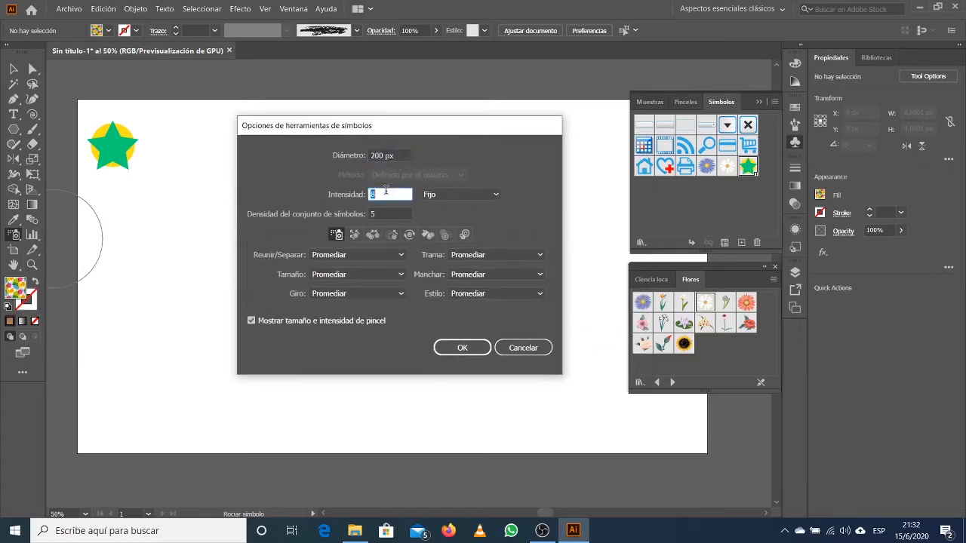
{"action": "double_click", "coordinate": [379, 155]}
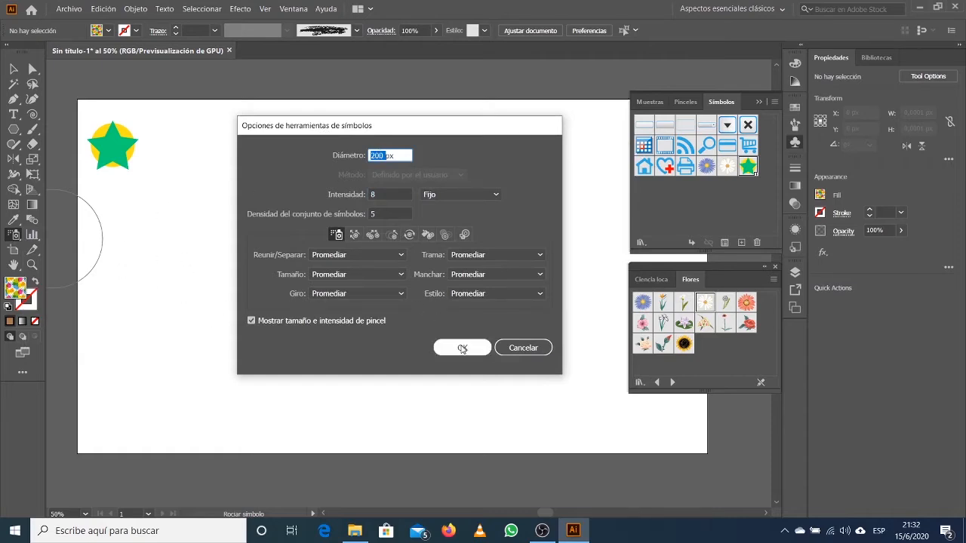
{"action": "left_click", "coordinate": [463, 349]}
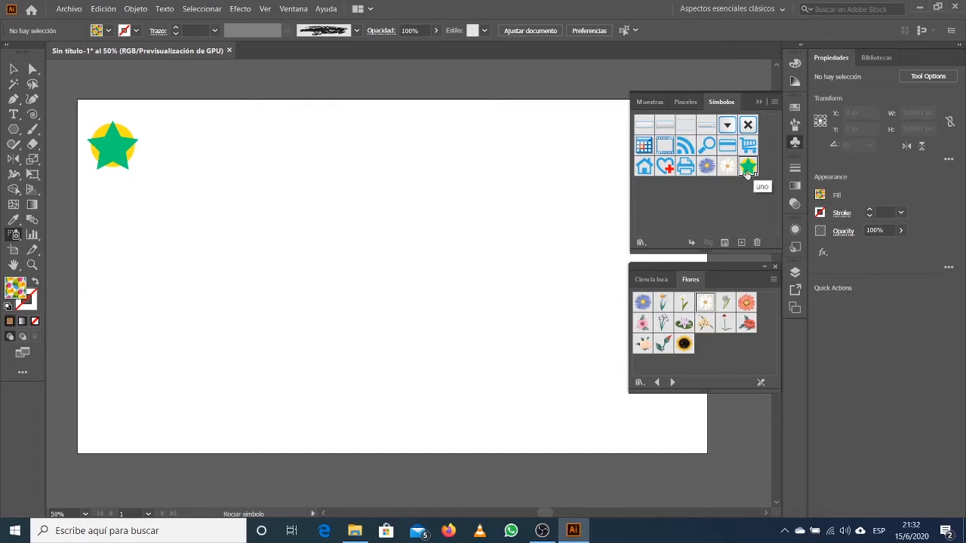
- Spray many instances of the uno symbol across the middle of the artboard as a symbol set
{"action": "left_click", "coordinate": [747, 166]}
{"action": "mouse_move", "coordinate": [252, 243]}
{"action": "left_mouse_down"}
{"action": "mouse_move", "coordinate": [317, 224]}
{"action": "mouse_move", "coordinate": [388, 241]}
{"action": "mouse_move", "coordinate": [376, 314]}
{"action": "mouse_move", "coordinate": [335, 274]}
{"action": "mouse_move", "coordinate": [279, 351]}
{"action": "left_mouse_up"}
{"action": "mouse_move", "coordinate": [431, 312]}
{"action": "left_mouse_down"}
{"action": "mouse_move", "coordinate": [507, 267]}
{"action": "mouse_move", "coordinate": [467, 249]}
{"action": "mouse_move", "coordinate": [441, 195]}
{"action": "mouse_move", "coordinate": [511, 327]}
{"action": "mouse_move", "coordinate": [435, 360]}
{"action": "mouse_move", "coordinate": [368, 356]}
{"action": "mouse_move", "coordinate": [244, 276]}
{"action": "mouse_move", "coordinate": [308, 204]}
{"action": "mouse_move", "coordinate": [366, 171]}
{"action": "mouse_move", "coordinate": [527, 217]}
{"action": "mouse_move", "coordinate": [549, 248]}
{"action": "mouse_move", "coordinate": [370, 229]}
{"action": "mouse_move", "coordinate": [264, 176]}
{"action": "mouse_move", "coordinate": [261, 276]}
{"action": "mouse_move", "coordinate": [182, 281]}
{"action": "mouse_move", "coordinate": [184, 295]}
{"action": "mouse_move", "coordinate": [316, 358]}
{"action": "mouse_move", "coordinate": [428, 345]}
{"action": "mouse_move", "coordinate": [444, 205]}
{"action": "mouse_move", "coordinate": [462, 200]}
{"action": "mouse_move", "coordinate": [578, 325]}
{"action": "mouse_move", "coordinate": [537, 359]}
{"action": "mouse_move", "coordinate": [492, 348]}
{"action": "mouse_move", "coordinate": [489, 325]}
{"action": "mouse_move", "coordinate": [459, 323]}
{"action": "mouse_move", "coordinate": [444, 214]}
{"action": "mouse_move", "coordinate": [491, 197]}
{"action": "left_mouse_up"}
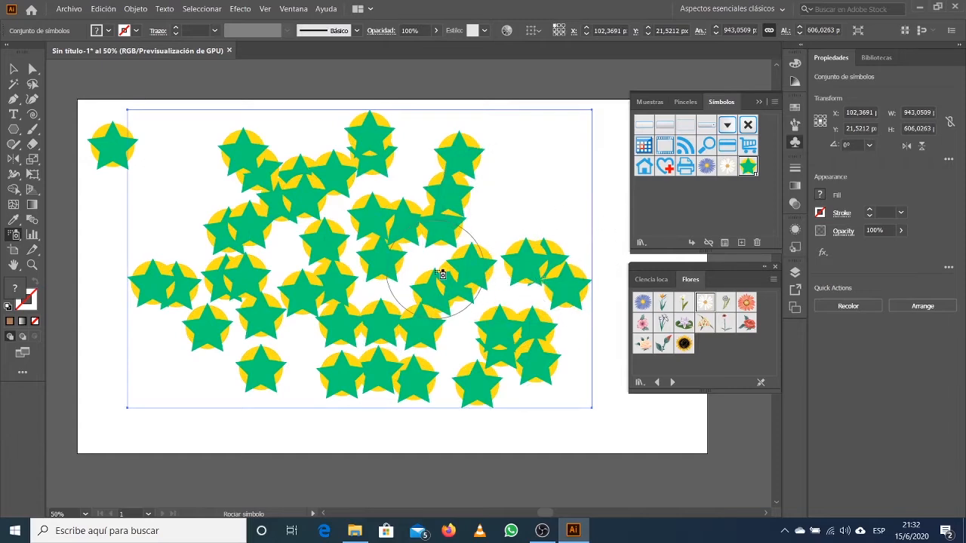
{"action": "left_click_drag", "start_coordinate": [441, 274], "coordinate": [429, 393]}
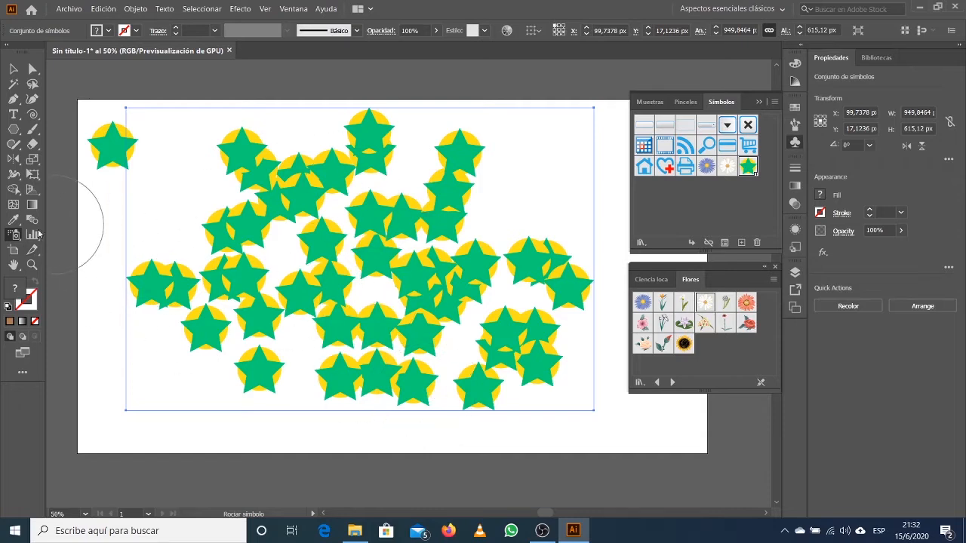
- Use the Symbol Shifter tool on the stars in the upper middle of the sprayed set
{"action": "left_click", "coordinate": [13, 234]}
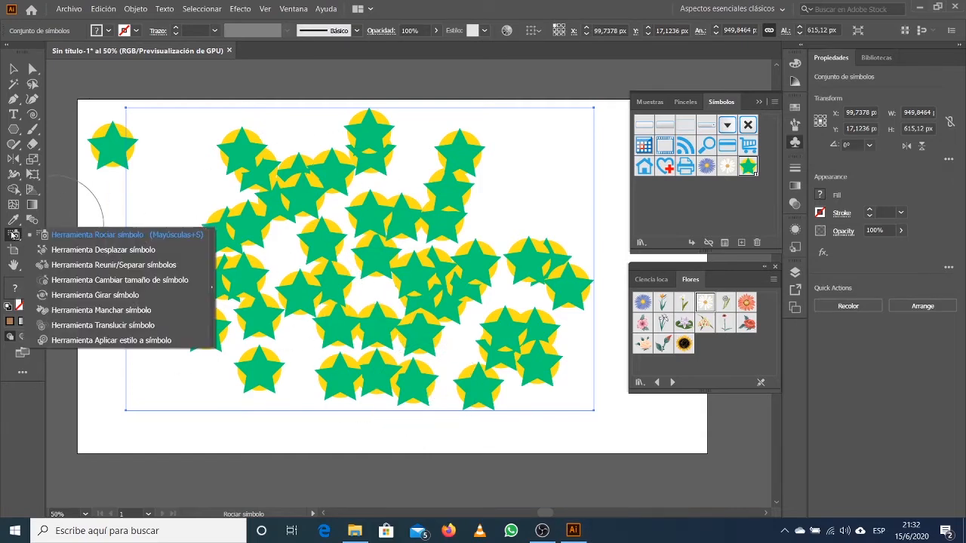
{"action": "left_click", "coordinate": [70, 252]}
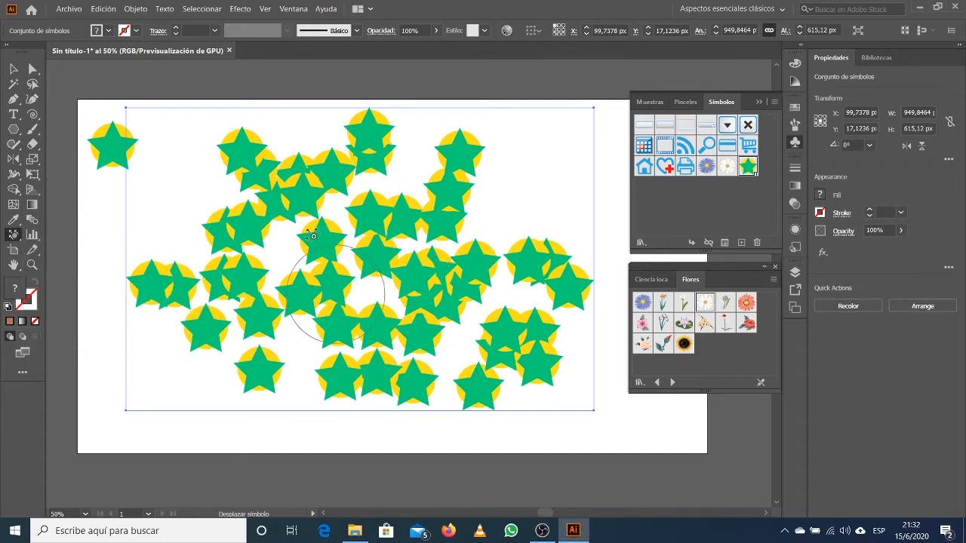
{"action": "mouse_move", "coordinate": [312, 236]}
{"action": "left_mouse_down"}
{"action": "mouse_move", "coordinate": [329, 262]}
{"action": "mouse_move", "coordinate": [408, 259]}
{"action": "mouse_move", "coordinate": [431, 251]}
{"action": "mouse_move", "coordinate": [438, 228]}
{"action": "mouse_move", "coordinate": [393, 202]}
{"action": "mouse_move", "coordinate": [389, 220]}
{"action": "mouse_move", "coordinate": [435, 208]}
{"action": "mouse_move", "coordinate": [440, 186]}
{"action": "mouse_move", "coordinate": [376, 228]}
{"action": "mouse_move", "coordinate": [360, 224]}
{"action": "mouse_move", "coordinate": [454, 205]}
{"action": "mouse_move", "coordinate": [455, 181]}
{"action": "mouse_move", "coordinate": [443, 197]}
{"action": "mouse_move", "coordinate": [467, 208]}
{"action": "mouse_move", "coordinate": [421, 202]}
{"action": "left_mouse_up"}
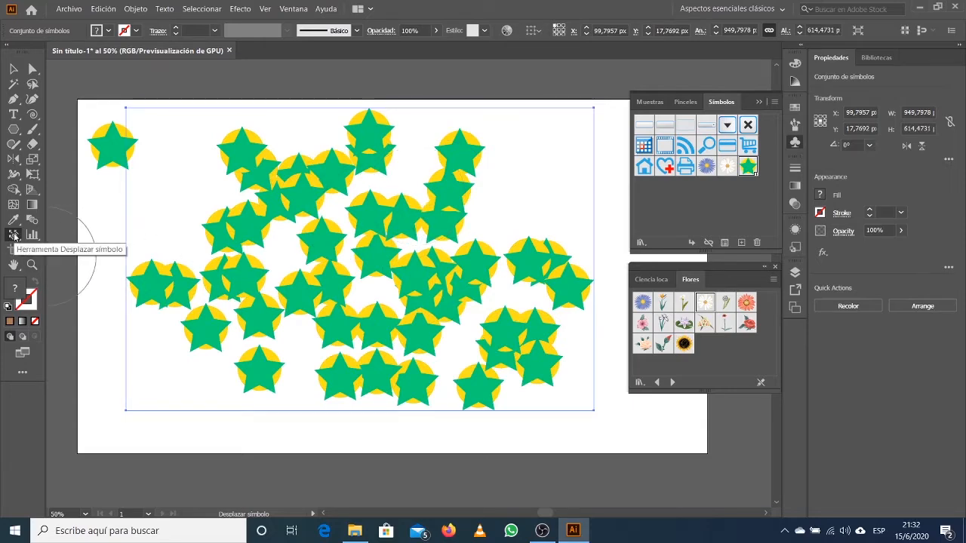
- Set the Symbol Shifter diameter to 500 px and shift the stars in the set's central and right areas
{"action": "double_click", "coordinate": [12, 236]}
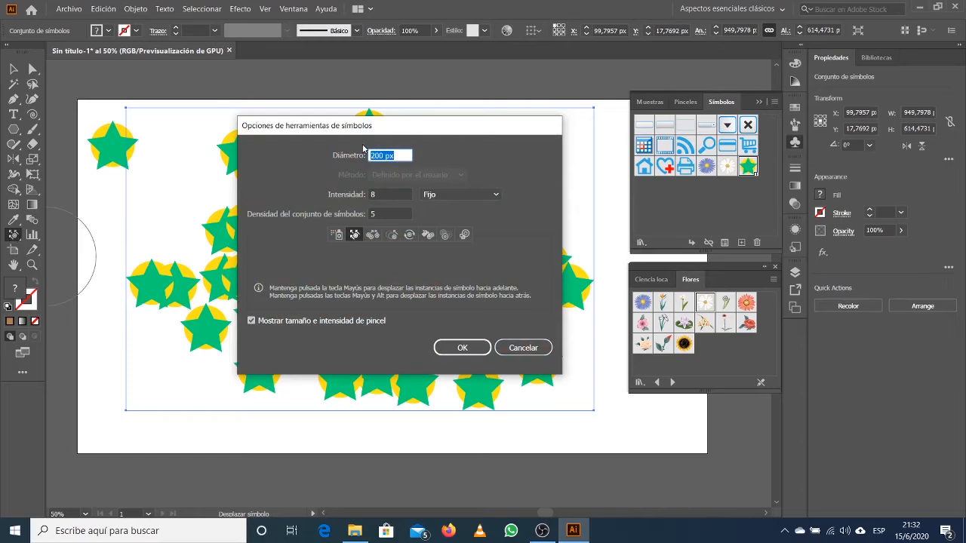
{"action": "type", "text": "500"}
{"action": "key", "text": "Return"}
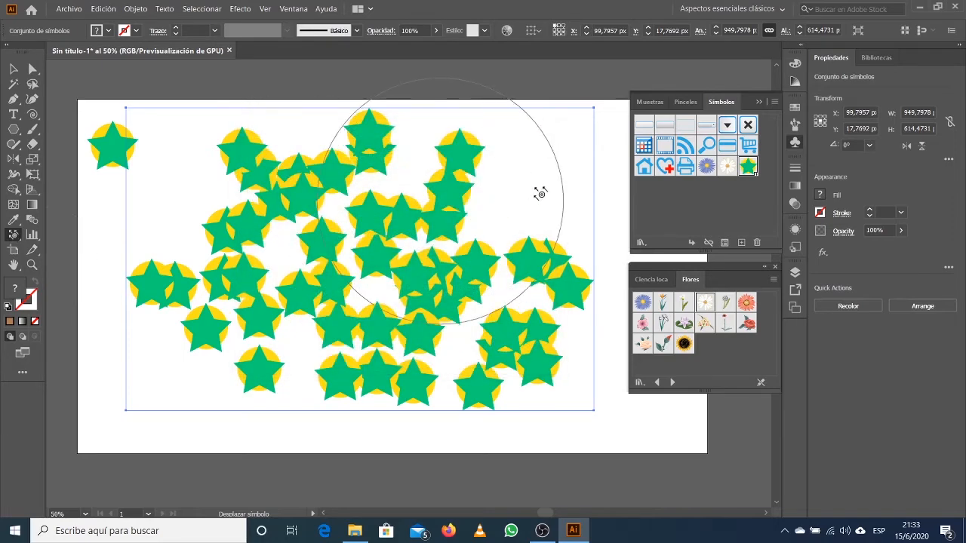
{"action": "left_click_drag", "start_coordinate": [540, 194], "coordinate": [533, 196]}
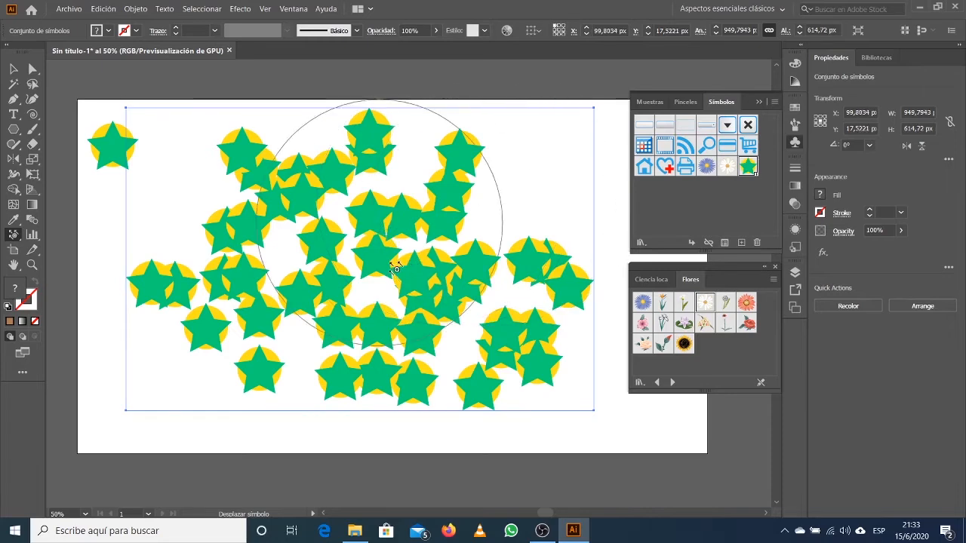
{"action": "left_click_drag", "start_coordinate": [396, 269], "coordinate": [399, 258]}
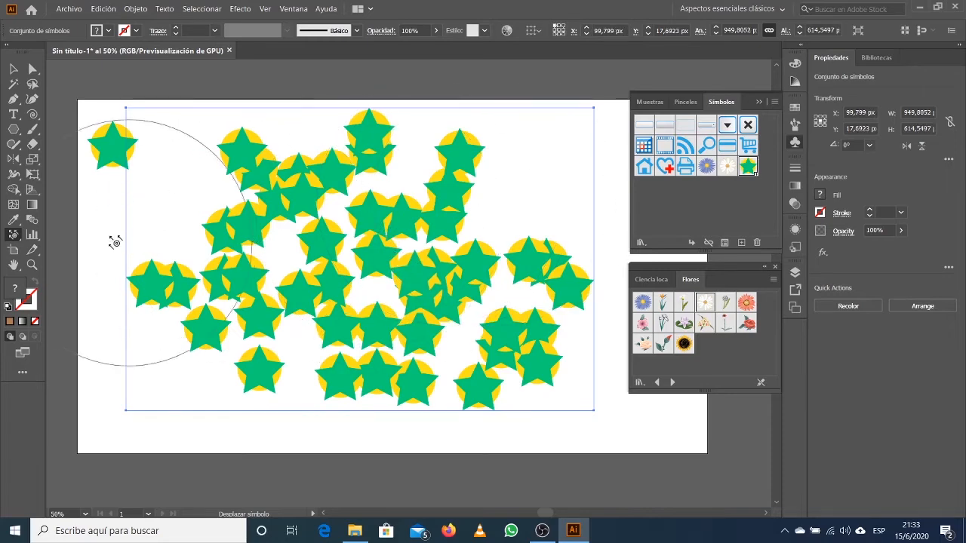
- Spread the sprayed stars apart across the artboard with the Symbol Scruncher tool
{"action": "left_click", "coordinate": [16, 239]}
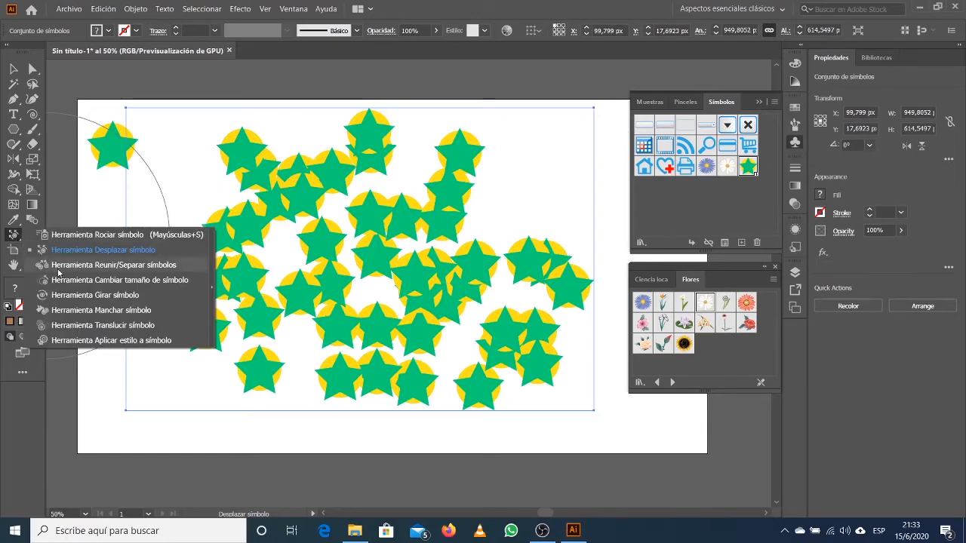
{"action": "left_click", "coordinate": [58, 266]}
{"action": "mouse_move", "coordinate": [408, 291]}
{"action": "left_mouse_down"}
{"action": "mouse_move", "coordinate": [387, 319]}
{"action": "mouse_move", "coordinate": [265, 261]}
{"action": "mouse_move", "coordinate": [264, 199]}
{"action": "mouse_move", "coordinate": [408, 220]}
{"action": "mouse_move", "coordinate": [433, 265]}
{"action": "mouse_move", "coordinate": [457, 267]}
{"action": "mouse_move", "coordinate": [437, 262]}
{"action": "mouse_move", "coordinate": [382, 286]}
{"action": "mouse_move", "coordinate": [332, 285]}
{"action": "mouse_move", "coordinate": [416, 277]}
{"action": "mouse_move", "coordinate": [421, 258]}
{"action": "mouse_move", "coordinate": [447, 319]}
{"action": "mouse_move", "coordinate": [474, 292]}
{"action": "mouse_move", "coordinate": [435, 206]}
{"action": "mouse_move", "coordinate": [453, 128]}
{"action": "mouse_move", "coordinate": [370, 160]}
{"action": "mouse_move", "coordinate": [279, 154]}
{"action": "mouse_move", "coordinate": [234, 202]}
{"action": "mouse_move", "coordinate": [278, 234]}
{"action": "mouse_move", "coordinate": [252, 183]}
{"action": "mouse_move", "coordinate": [242, 185]}
{"action": "mouse_move", "coordinate": [233, 223]}
{"action": "mouse_move", "coordinate": [263, 251]}
{"action": "mouse_move", "coordinate": [327, 248]}
{"action": "mouse_move", "coordinate": [430, 333]}
{"action": "mouse_move", "coordinate": [262, 296]}
{"action": "mouse_move", "coordinate": [178, 184]}
{"action": "mouse_move", "coordinate": [236, 171]}
{"action": "mouse_move", "coordinate": [489, 168]}
{"action": "mouse_move", "coordinate": [227, 294]}
{"action": "left_mouse_up"}
- Set the Symbol Sizer diameter to 200 px and enlarge stars in the center, left and upper right areas of the set
{"action": "left_click", "coordinate": [13, 235]}
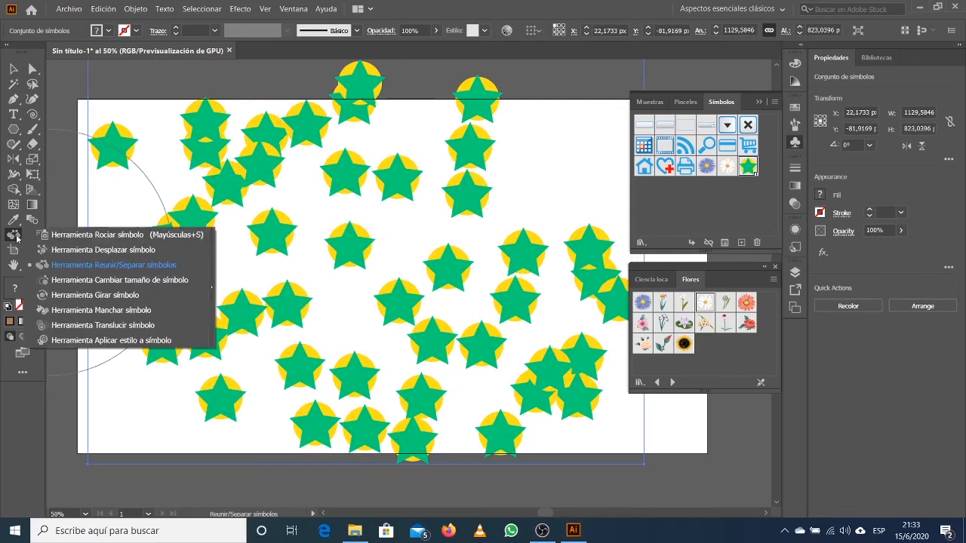
{"action": "left_click", "coordinate": [68, 284]}
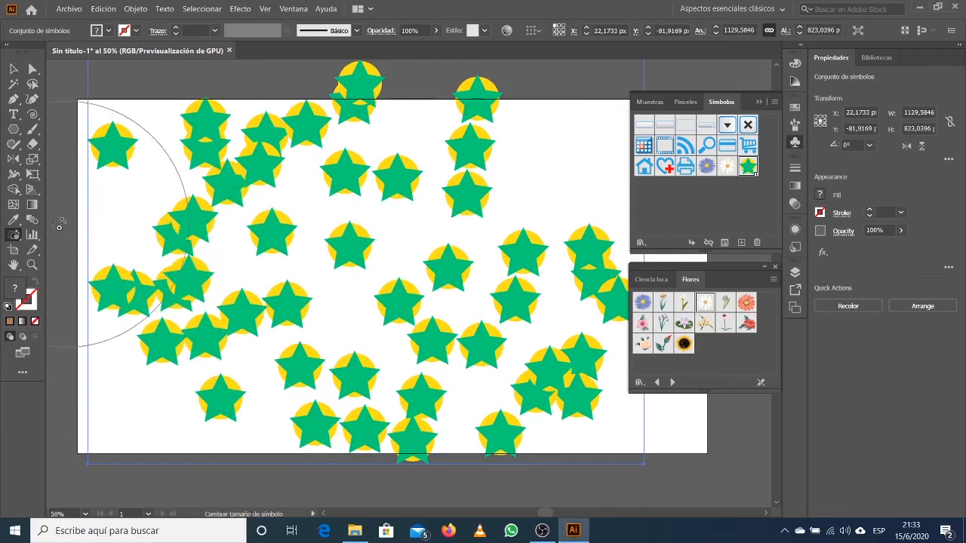
{"action": "double_click", "coordinate": [13, 235]}
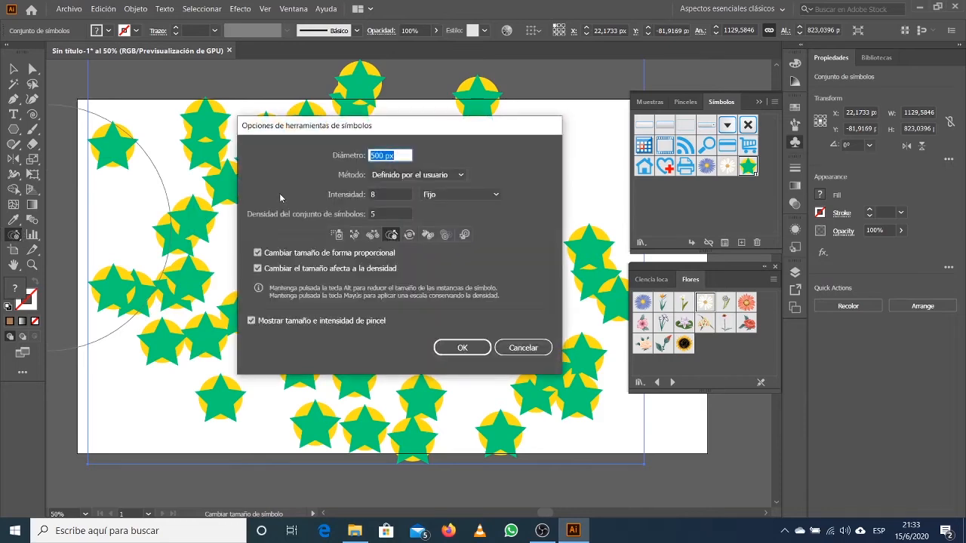
{"action": "type", "text": "200"}
{"action": "key", "text": "Return"}
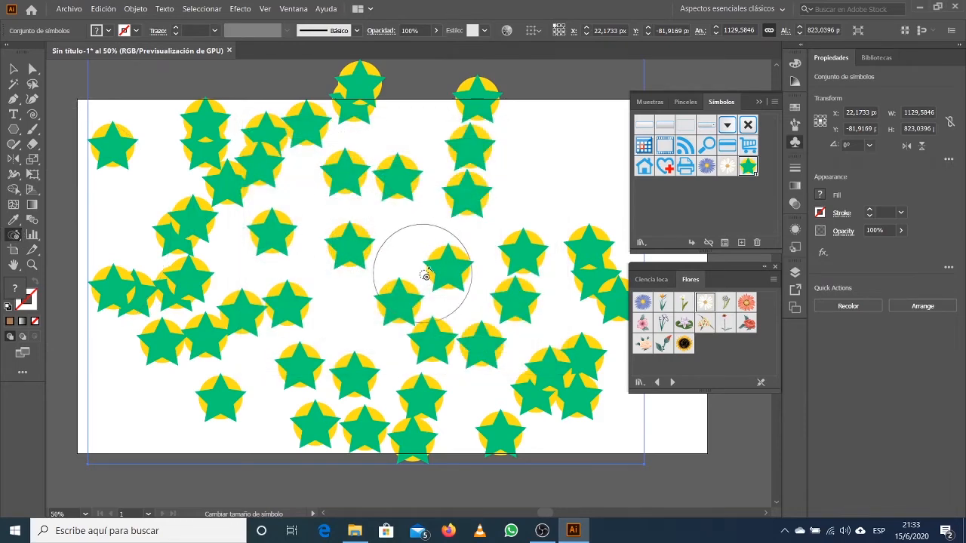
{"action": "mouse_move", "coordinate": [425, 276]}
{"action": "left_mouse_down"}
{"action": "mouse_move", "coordinate": [353, 310]}
{"action": "mouse_move", "coordinate": [228, 270]}
{"action": "mouse_move", "coordinate": [169, 268]}
{"action": "mouse_move", "coordinate": [155, 289]}
{"action": "left_mouse_up"}
{"action": "left_click_drag", "start_coordinate": [212, 184], "coordinate": [215, 179]}
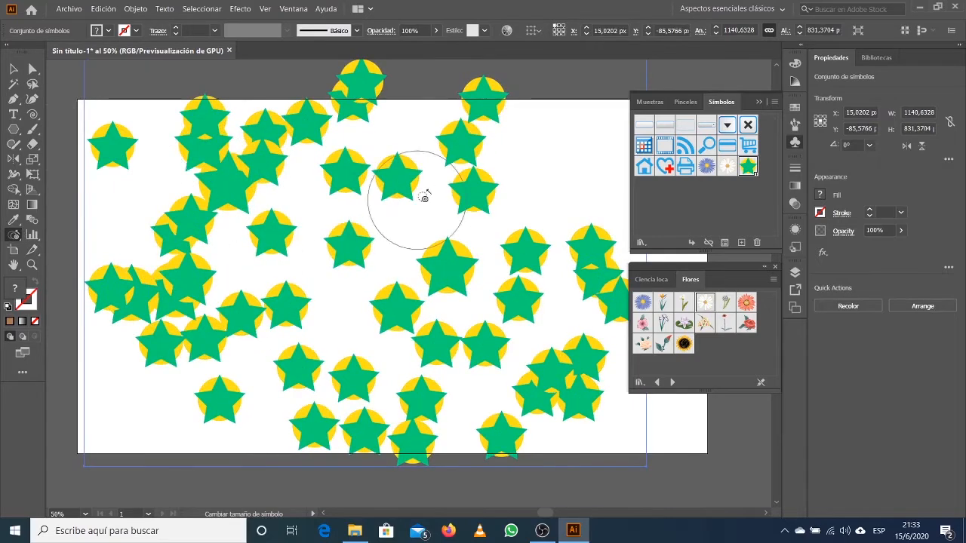
{"action": "left_click_drag", "start_coordinate": [462, 165], "coordinate": [458, 160]}
- Try the Symbol Sizer on the lone star at the artboard's upper left, and enlarge the overlapping stars beside it
{"action": "left_click", "coordinate": [67, 146]}
{"action": "left_click", "coordinate": [102, 158]}
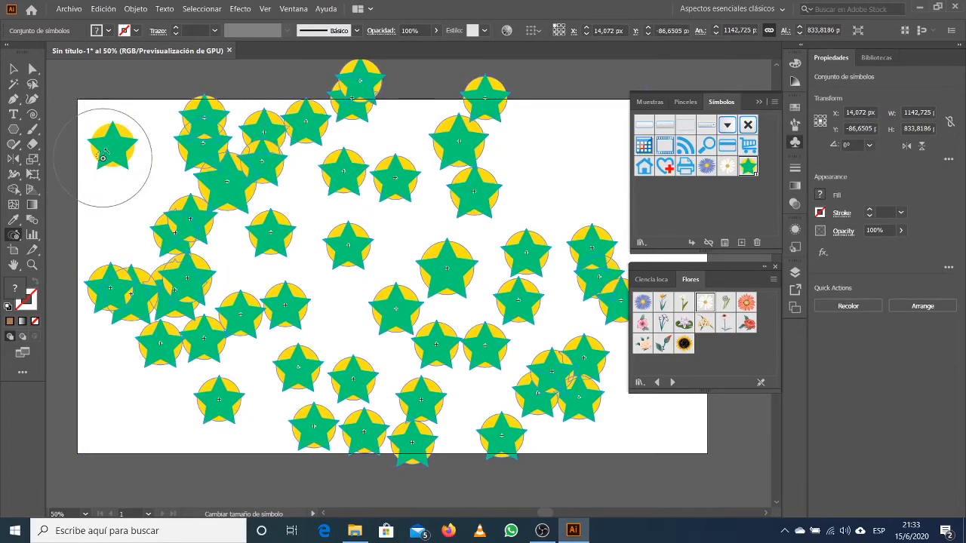
{"action": "left_click", "coordinate": [122, 151]}
{"action": "left_click", "coordinate": [148, 153]}
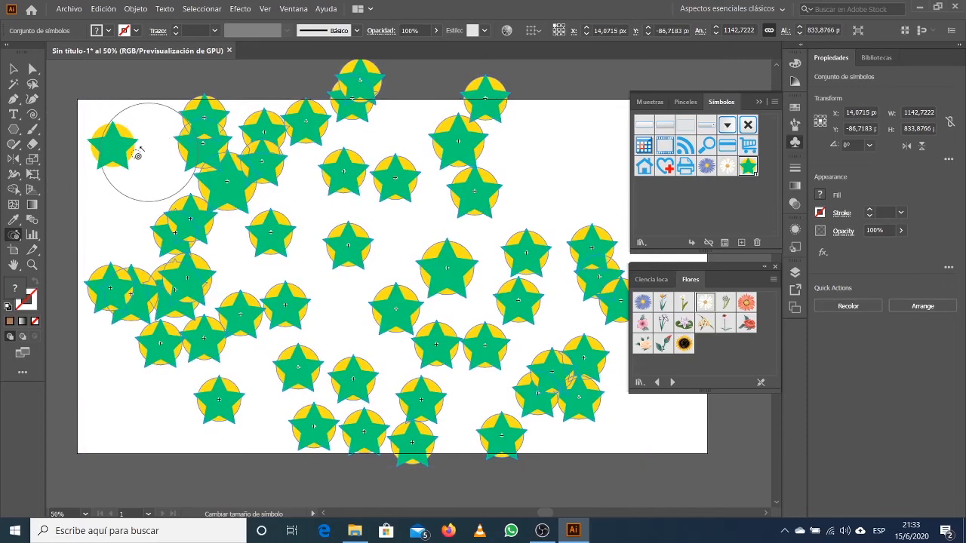
{"action": "left_click", "coordinate": [118, 152]}
{"action": "left_click", "coordinate": [215, 162]}
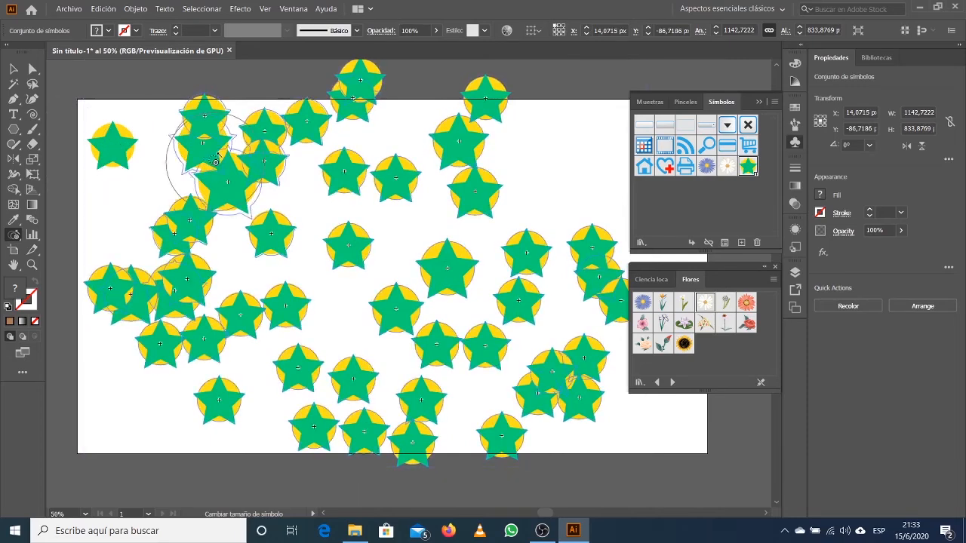
{"action": "left_click_drag", "start_coordinate": [215, 162], "coordinate": [205, 218]}
- Shrink stars in the lower middle, center, upper left, upper middle and right areas of the set with the Symbol Sizer tool
{"action": "left_click", "coordinate": [353, 382], "text": "alt"}
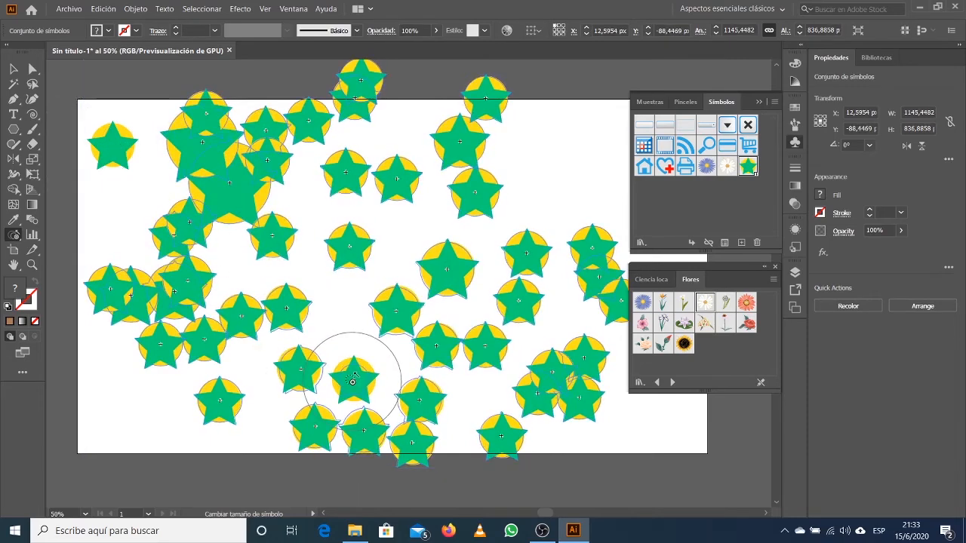
{"action": "left_click", "coordinate": [442, 291], "text": "alt"}
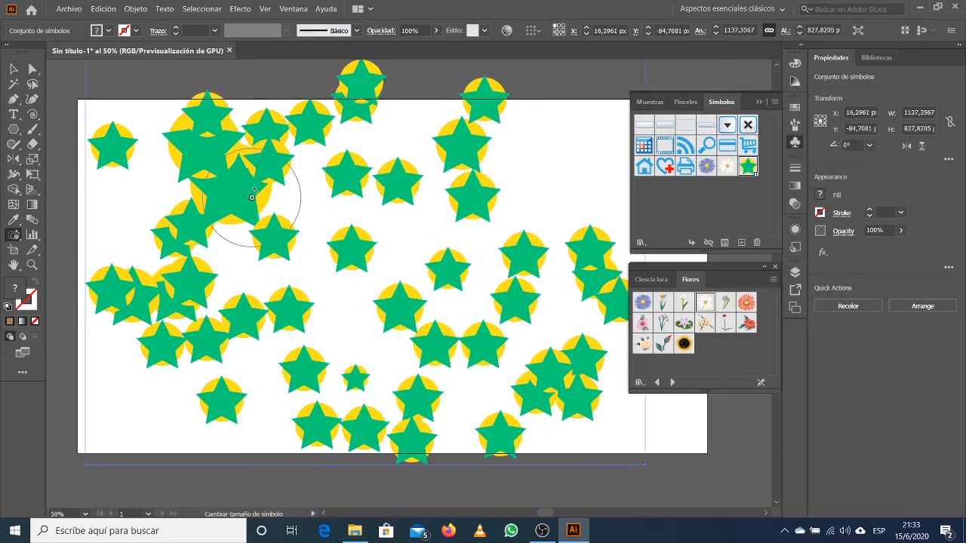
{"action": "left_click", "coordinate": [253, 195], "text": "alt"}
{"action": "left_click", "coordinate": [357, 181], "text": "alt"}
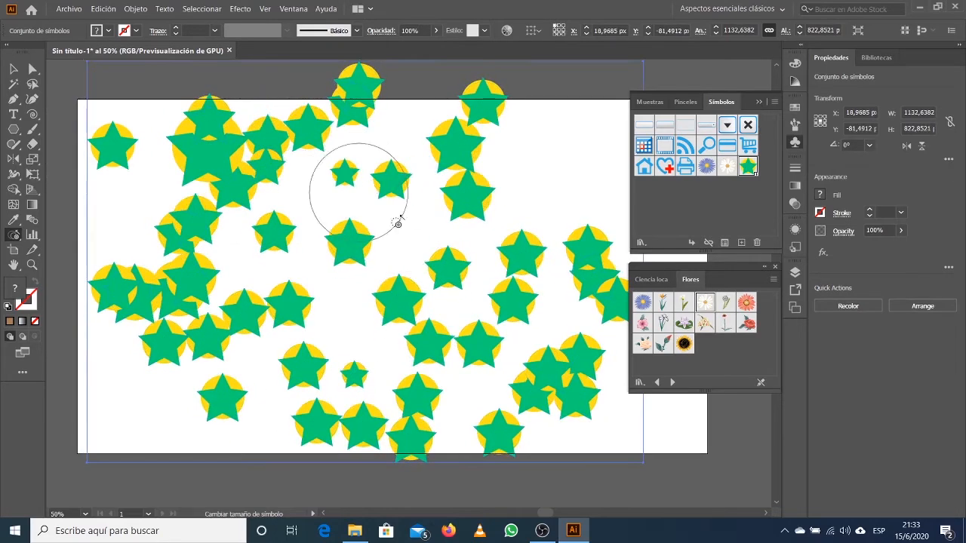
{"action": "left_click", "coordinate": [583, 288], "text": "alt"}
{"action": "left_click_drag", "start_coordinate": [582, 288], "coordinate": [556, 373]}
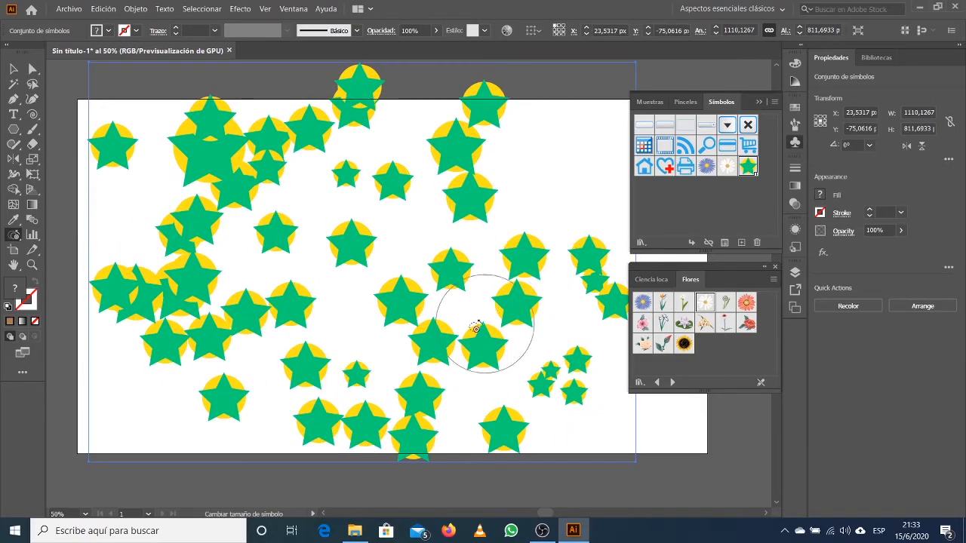
- Close the Símbolos and Flores panels and rotate stars across the set with the Symbol Spinner tool
{"action": "left_click", "coordinate": [757, 102]}
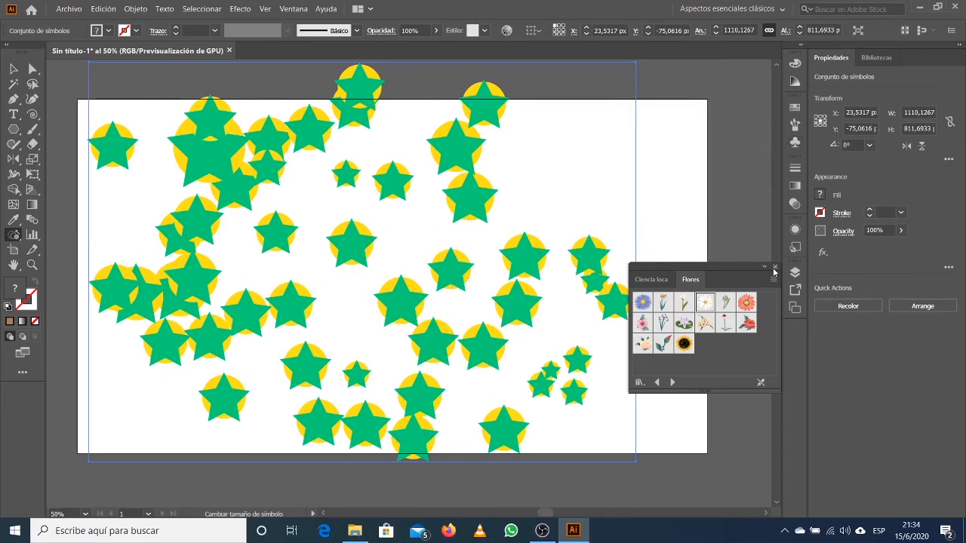
{"action": "left_click", "coordinate": [774, 268]}
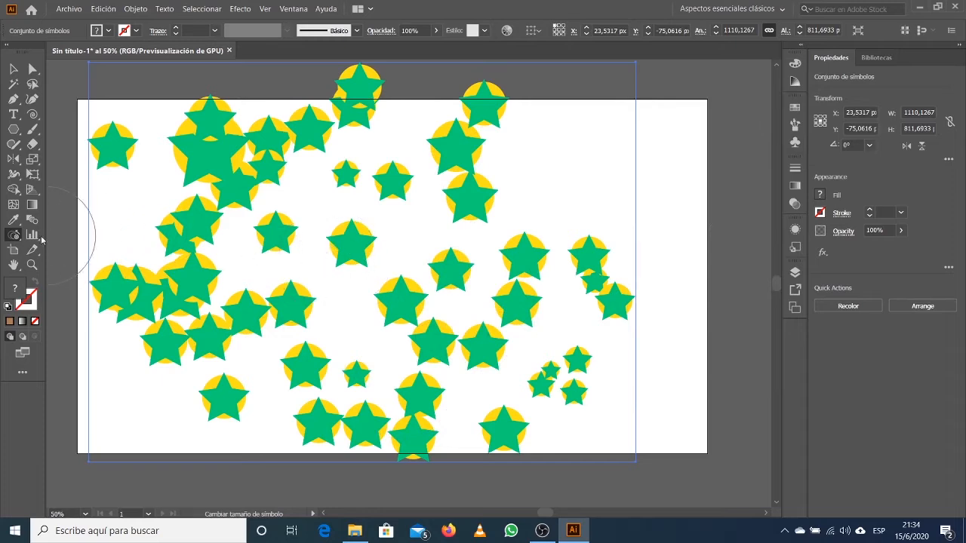
{"action": "left_click", "coordinate": [14, 237]}
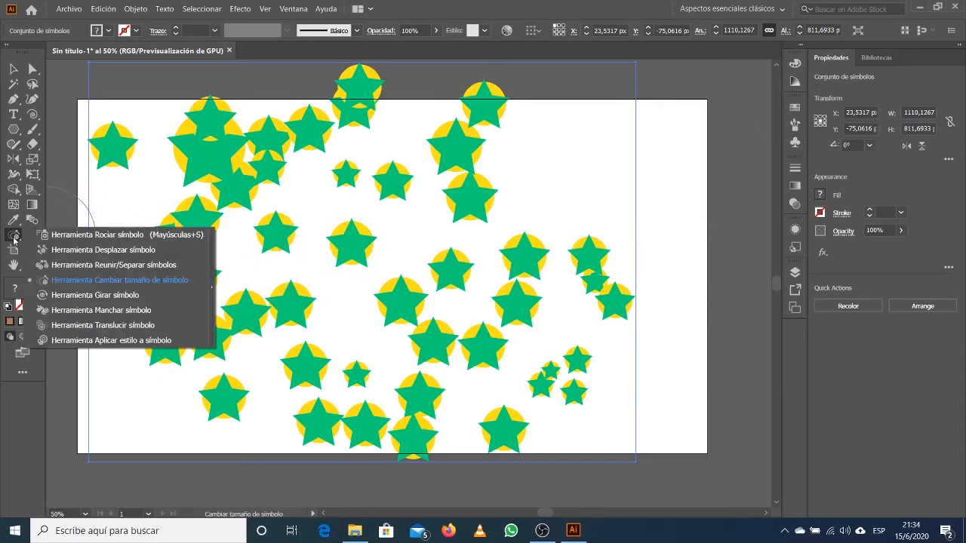
{"action": "left_click", "coordinate": [80, 298]}
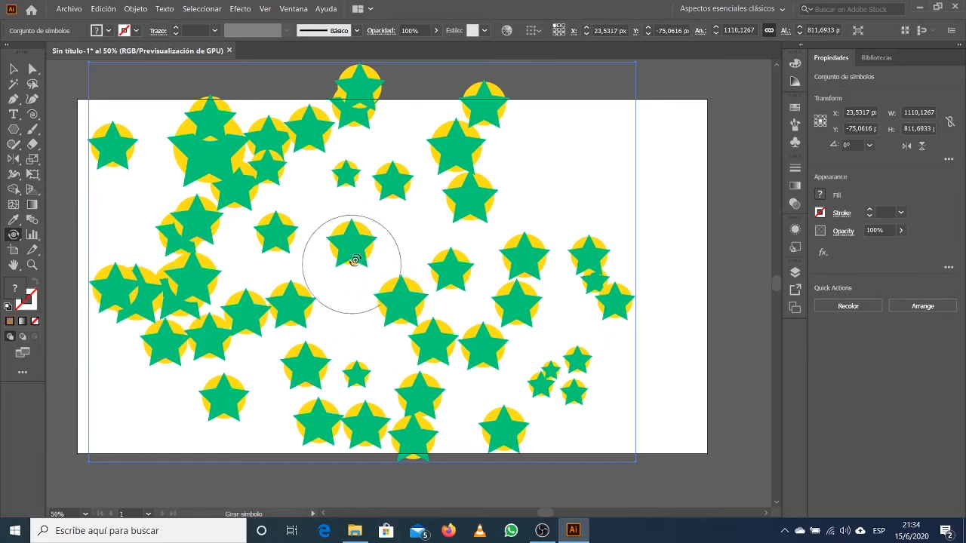
{"action": "mouse_move", "coordinate": [252, 245]}
{"action": "left_mouse_down"}
{"action": "mouse_move", "coordinate": [205, 334]}
{"action": "mouse_move", "coordinate": [258, 345]}
{"action": "mouse_move", "coordinate": [225, 311]}
{"action": "mouse_move", "coordinate": [113, 317]}
{"action": "mouse_move", "coordinate": [141, 422]}
{"action": "mouse_move", "coordinate": [196, 407]}
{"action": "left_mouse_up"}
{"action": "mouse_move", "coordinate": [420, 345]}
{"action": "left_mouse_down"}
{"action": "mouse_move", "coordinate": [454, 321]}
{"action": "mouse_move", "coordinate": [572, 344]}
{"action": "mouse_move", "coordinate": [562, 381]}
{"action": "left_mouse_up"}
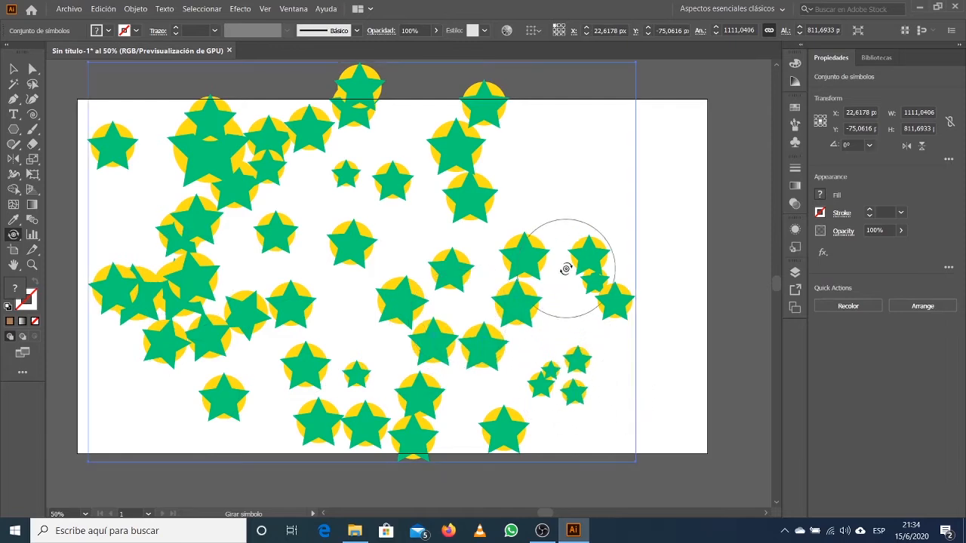
{"action": "mouse_move", "coordinate": [565, 267]}
{"action": "left_mouse_down"}
{"action": "mouse_move", "coordinate": [623, 277]}
{"action": "mouse_move", "coordinate": [632, 302]}
{"action": "left_mouse_up"}
{"action": "left_click_drag", "start_coordinate": [366, 191], "coordinate": [305, 202]}
{"action": "mouse_move", "coordinate": [257, 183]}
{"action": "left_mouse_down"}
{"action": "mouse_move", "coordinate": [203, 161]}
{"action": "mouse_move", "coordinate": [190, 167]}
{"action": "mouse_move", "coordinate": [204, 145]}
{"action": "mouse_move", "coordinate": [187, 181]}
{"action": "mouse_move", "coordinate": [413, 202]}
{"action": "mouse_move", "coordinate": [491, 135]}
{"action": "mouse_move", "coordinate": [502, 178]}
{"action": "mouse_move", "coordinate": [430, 377]}
{"action": "mouse_move", "coordinate": [435, 424]}
{"action": "mouse_move", "coordinate": [431, 409]}
{"action": "left_mouse_up"}
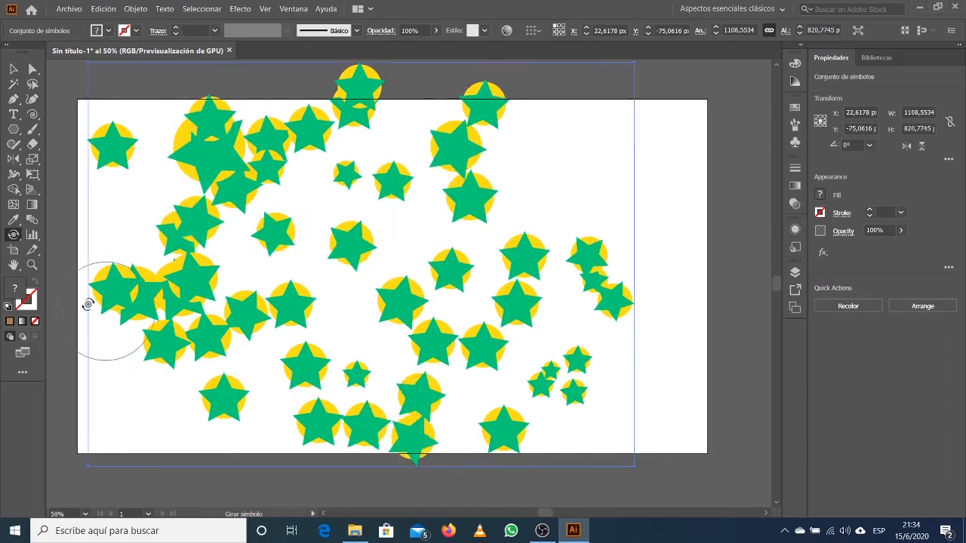
- Choose a solid red fill for the Symbol Stainer tool and stain the star right of the set's center
{"action": "left_click", "coordinate": [15, 235]}
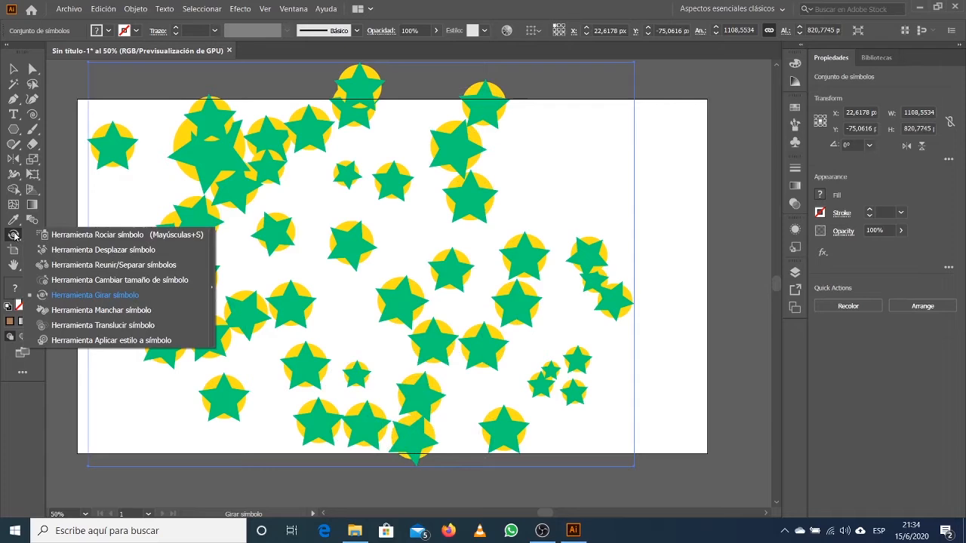
{"action": "left_click", "coordinate": [72, 310]}
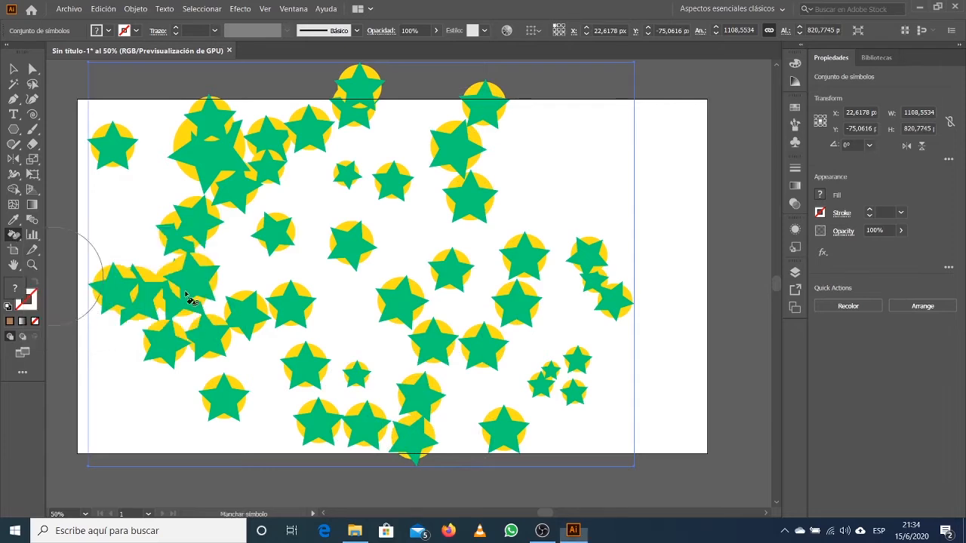
{"action": "left_click", "coordinate": [406, 306]}
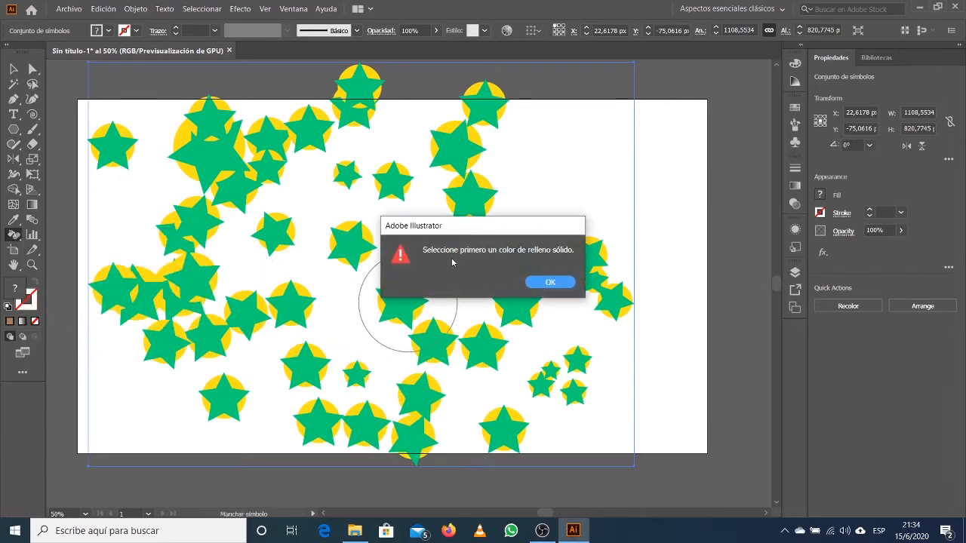
{"action": "left_click", "coordinate": [537, 288]}
{"action": "left_click", "coordinate": [794, 110]}
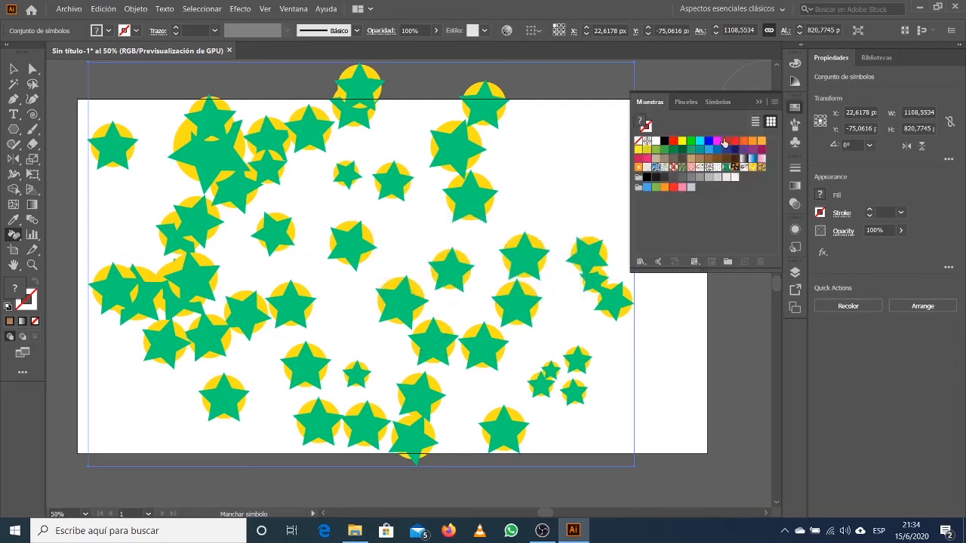
{"action": "left_click", "coordinate": [672, 142]}
{"action": "left_click", "coordinate": [444, 269]}
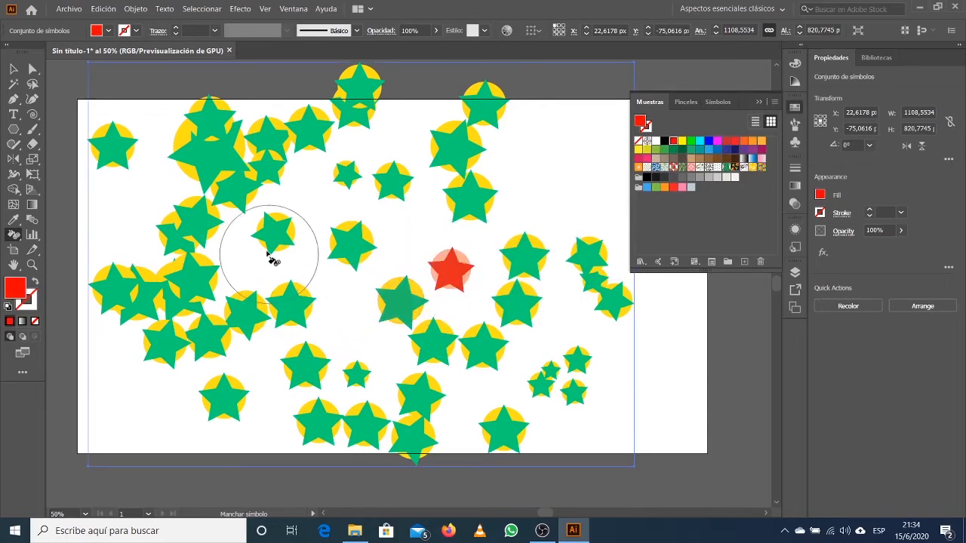
- Stain stars in the lower middle, left and upper areas red, including the largest star at the upper left
{"action": "mouse_move", "coordinate": [273, 260]}
{"action": "left_mouse_down"}
{"action": "mouse_move", "coordinate": [256, 356]}
{"action": "mouse_move", "coordinate": [409, 414]}
{"action": "left_mouse_up"}
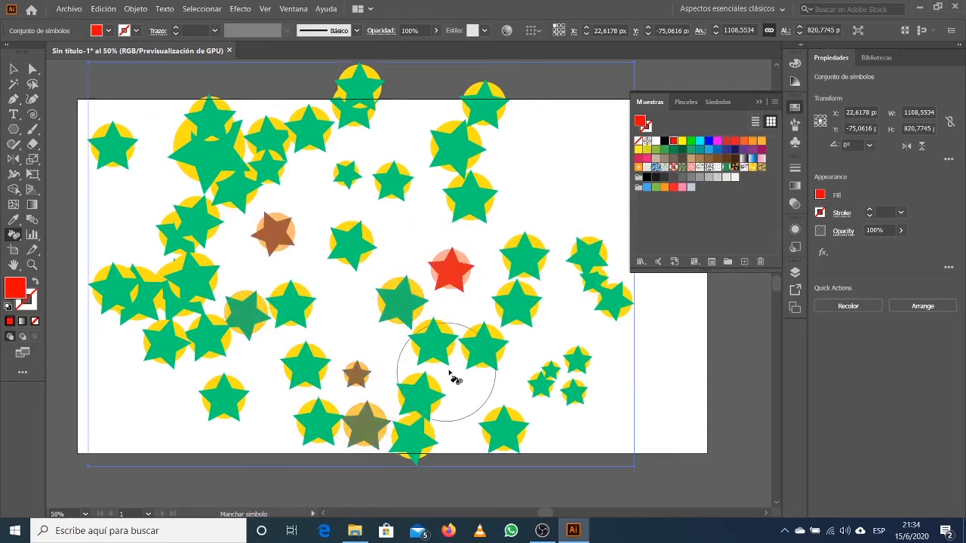
{"action": "left_click_drag", "start_coordinate": [451, 377], "coordinate": [437, 347]}
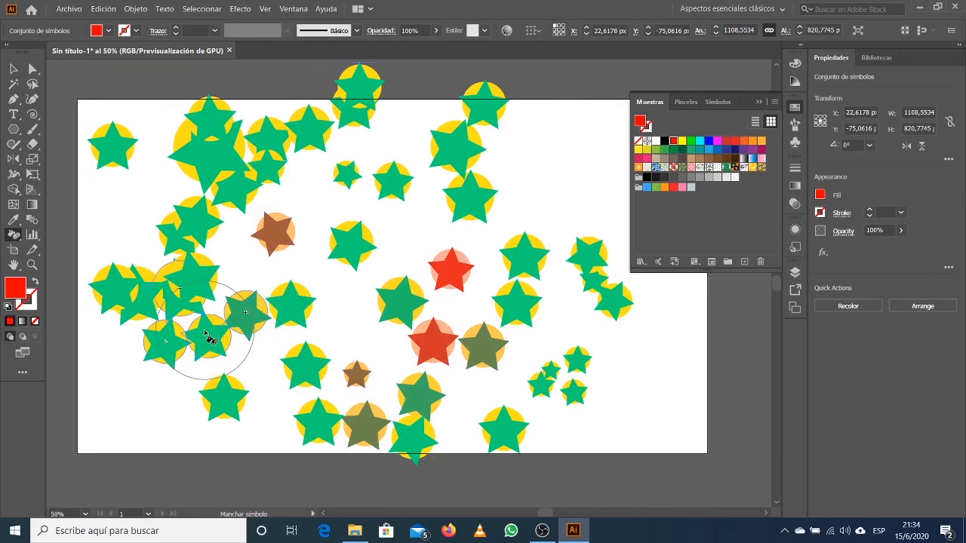
{"action": "mouse_move", "coordinate": [205, 337]}
{"action": "left_mouse_down"}
{"action": "mouse_move", "coordinate": [178, 342]}
{"action": "mouse_move", "coordinate": [231, 355]}
{"action": "mouse_move", "coordinate": [202, 298]}
{"action": "mouse_move", "coordinate": [175, 354]}
{"action": "mouse_move", "coordinate": [216, 339]}
{"action": "left_mouse_up"}
{"action": "left_click_drag", "start_coordinate": [372, 197], "coordinate": [384, 188]}
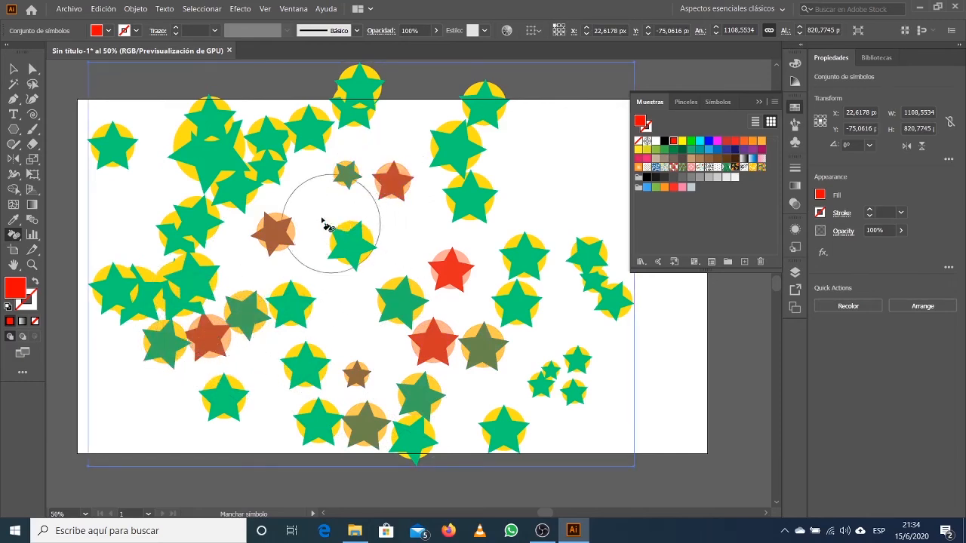
{"action": "left_click", "coordinate": [470, 192]}
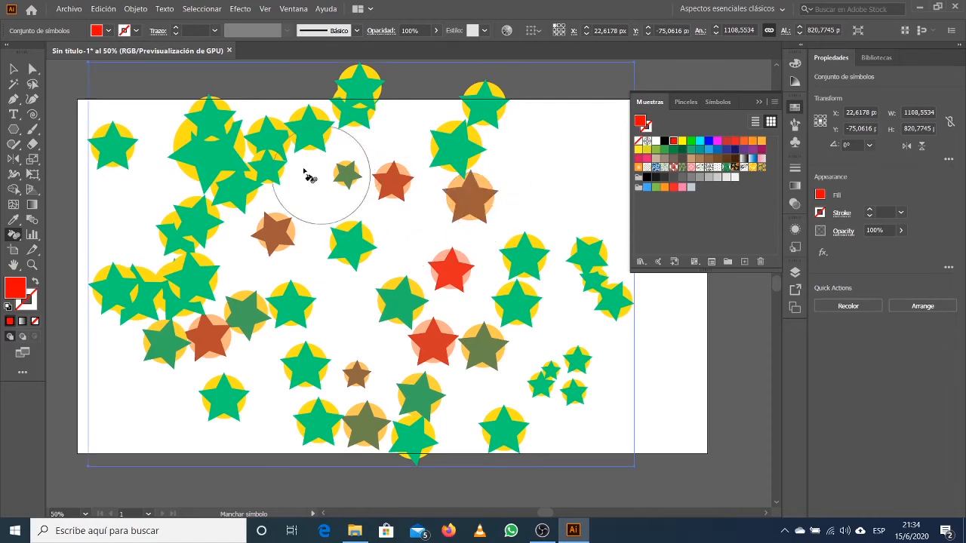
{"action": "left_click_drag", "start_coordinate": [254, 155], "coordinate": [209, 150]}
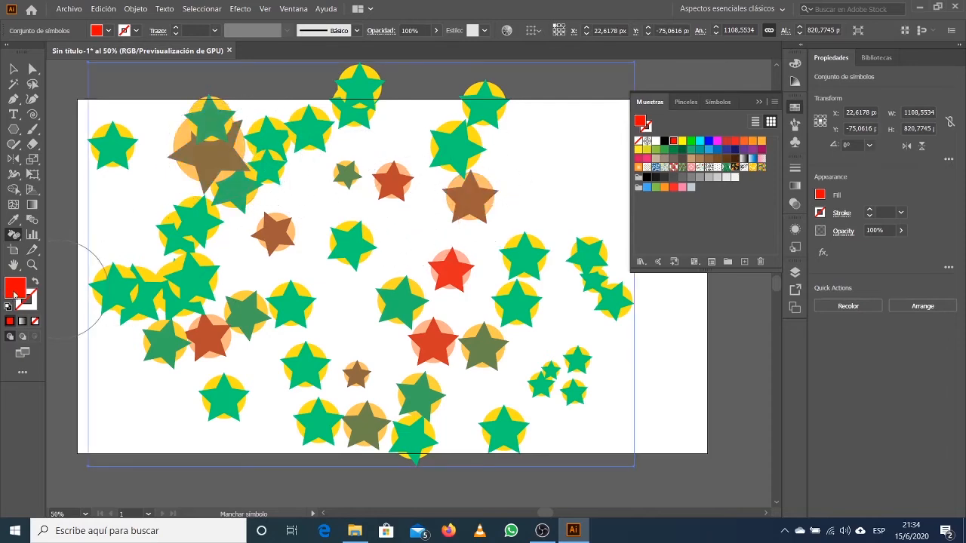
- Stain the stars in the left-center, middle and right-center of the set red with the Symbol Stainer tool
{"action": "mouse_move", "coordinate": [194, 280]}
{"action": "left_mouse_down"}
{"action": "mouse_move", "coordinate": [234, 315]}
{"action": "mouse_move", "coordinate": [308, 345]}
{"action": "mouse_move", "coordinate": [287, 308]}
{"action": "mouse_move", "coordinate": [291, 315]}
{"action": "left_mouse_up"}
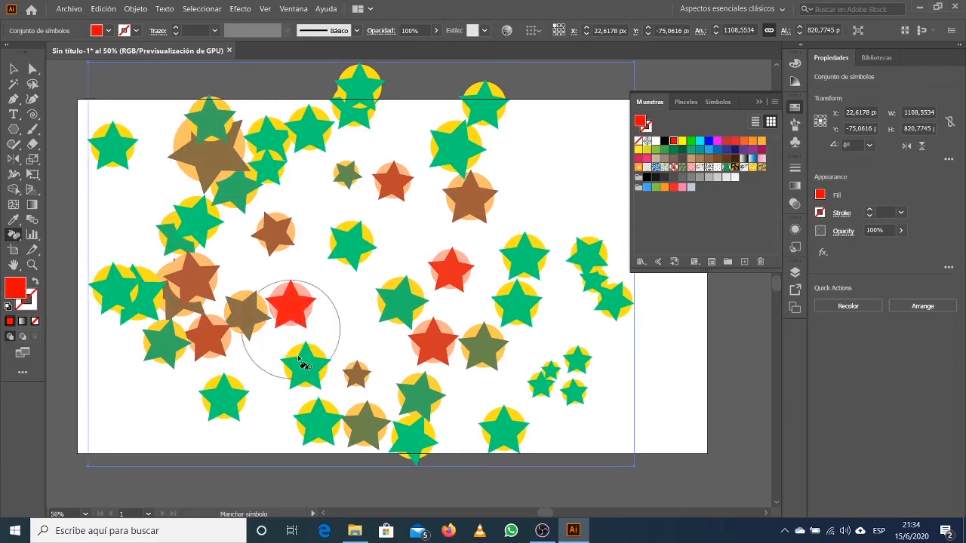
{"action": "left_click_drag", "start_coordinate": [306, 371], "coordinate": [306, 372]}
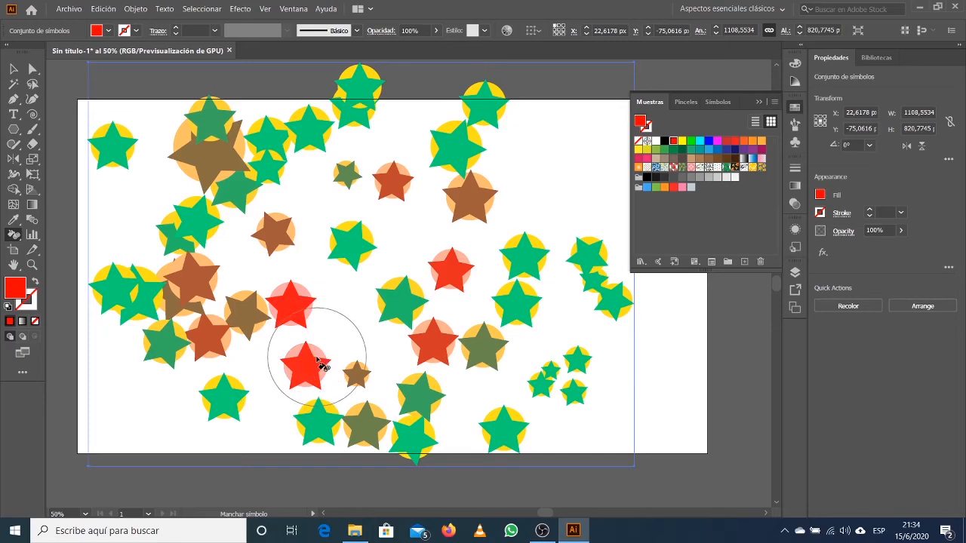
{"action": "left_click", "coordinate": [401, 310]}
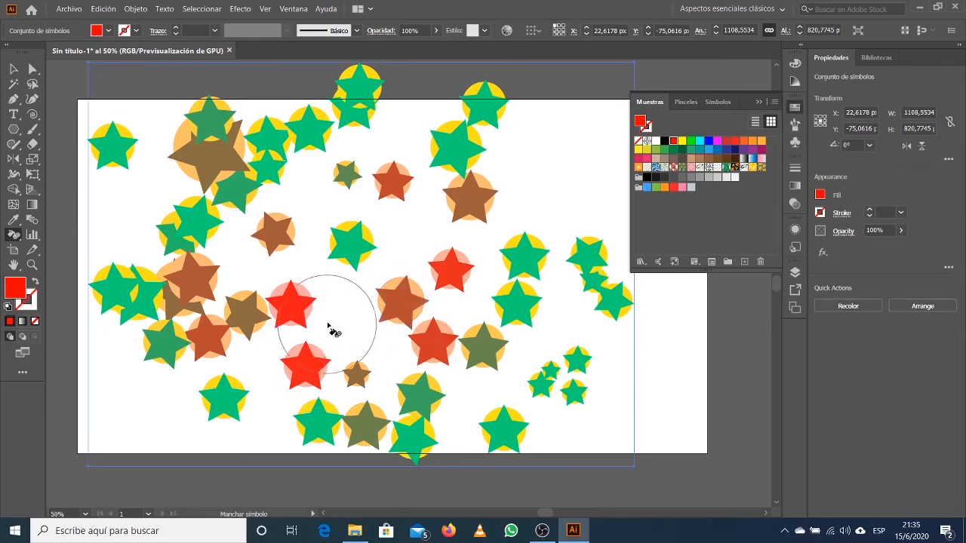
{"action": "left_click", "coordinate": [338, 257]}
{"action": "left_click", "coordinate": [522, 255]}
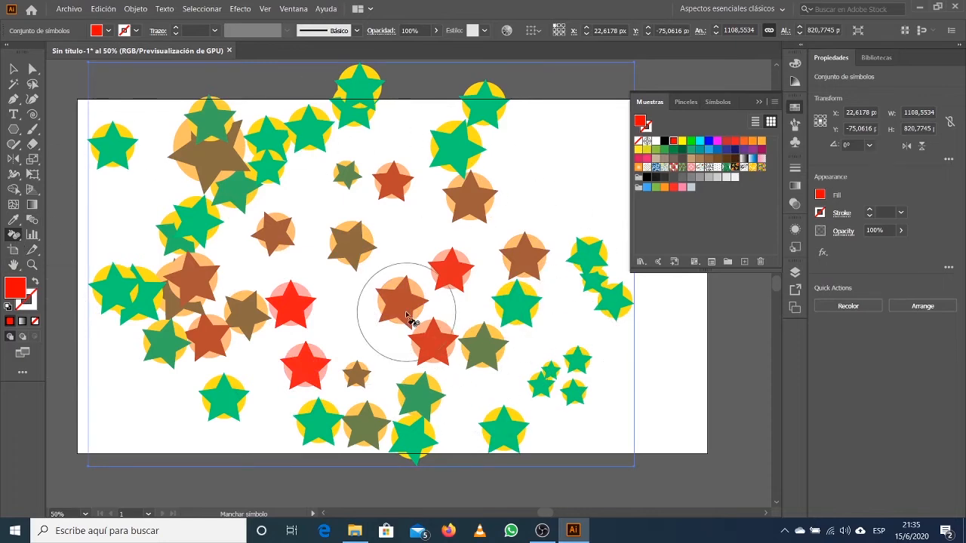
- Move the stained and green stars around in the set with the Symbol Shifter tool
{"action": "left_click", "coordinate": [25, 237]}
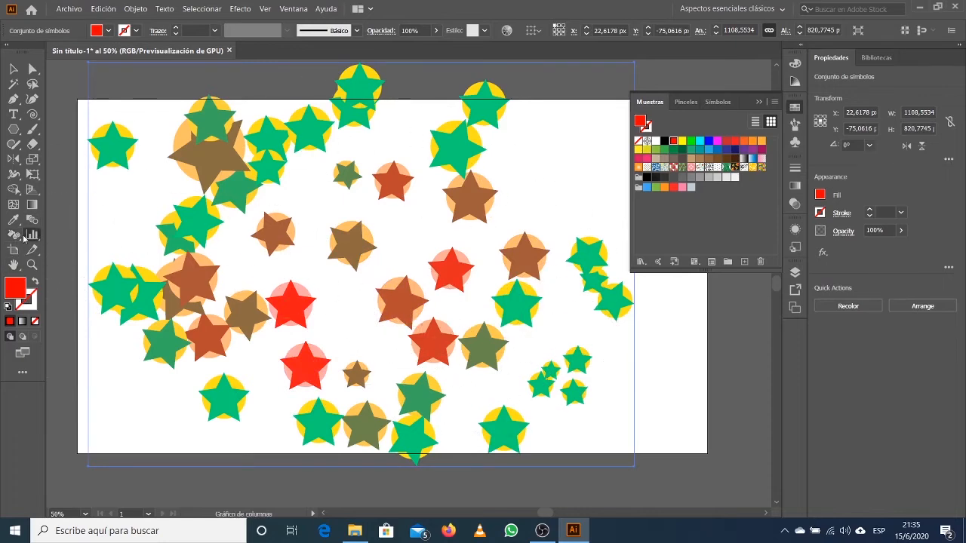
{"action": "left_click", "coordinate": [16, 235]}
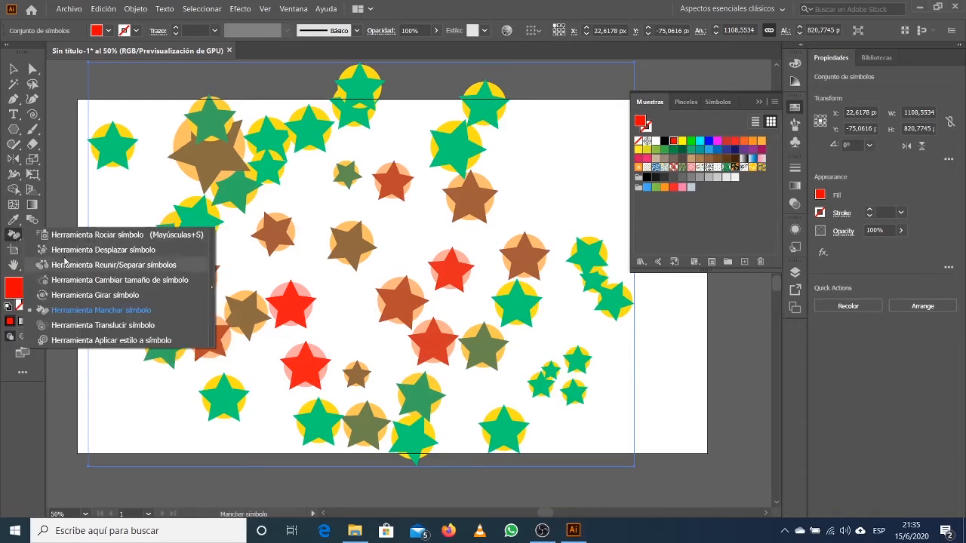
{"action": "left_click", "coordinate": [105, 250]}
{"action": "mouse_move", "coordinate": [104, 250]}
{"action": "left_mouse_down"}
{"action": "mouse_move", "coordinate": [566, 258]}
{"action": "mouse_move", "coordinate": [598, 224]}
{"action": "mouse_move", "coordinate": [611, 186]}
{"action": "mouse_move", "coordinate": [528, 357]}
{"action": "mouse_move", "coordinate": [675, 415]}
{"action": "mouse_move", "coordinate": [497, 461]}
{"action": "mouse_move", "coordinate": [487, 439]}
{"action": "mouse_move", "coordinate": [455, 506]}
{"action": "mouse_move", "coordinate": [395, 405]}
{"action": "mouse_move", "coordinate": [323, 447]}
{"action": "mouse_move", "coordinate": [215, 442]}
{"action": "mouse_move", "coordinate": [143, 418]}
{"action": "mouse_move", "coordinate": [178, 371]}
{"action": "mouse_move", "coordinate": [169, 355]}
{"action": "mouse_move", "coordinate": [68, 471]}
{"action": "mouse_move", "coordinate": [149, 294]}
{"action": "mouse_move", "coordinate": [110, 225]}
{"action": "mouse_move", "coordinate": [117, 162]}
{"action": "left_mouse_up"}
{"action": "mouse_move", "coordinate": [172, 264]}
{"action": "left_mouse_down"}
{"action": "mouse_move", "coordinate": [80, 381]}
{"action": "mouse_move", "coordinate": [190, 257]}
{"action": "mouse_move", "coordinate": [191, 240]}
{"action": "mouse_move", "coordinate": [248, 298]}
{"action": "left_mouse_up"}
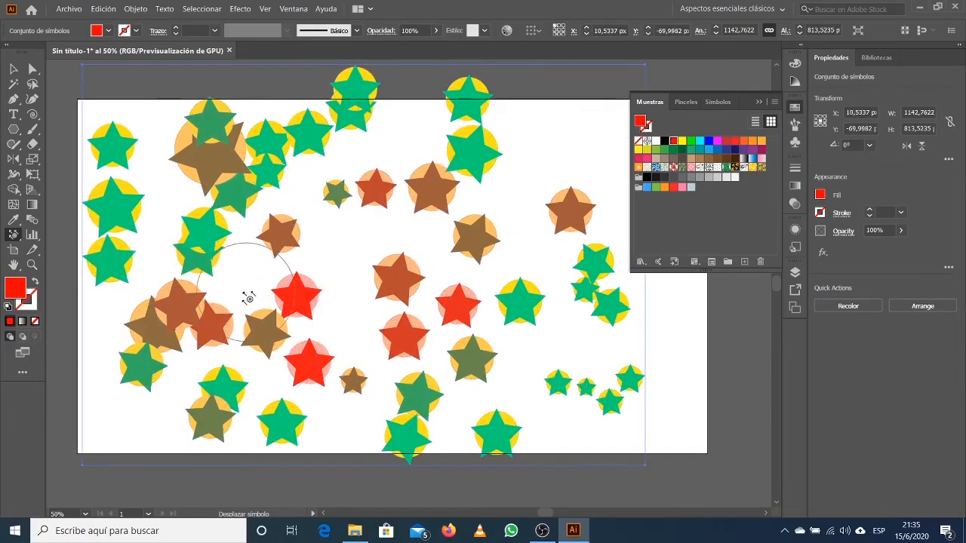
- Shift more stars in the left, upper and central areas of the set with the Symbol Shifter tool
{"action": "mouse_move", "coordinate": [206, 243]}
{"action": "left_mouse_down"}
{"action": "mouse_move", "coordinate": [172, 217]}
{"action": "mouse_move", "coordinate": [176, 243]}
{"action": "left_mouse_up"}
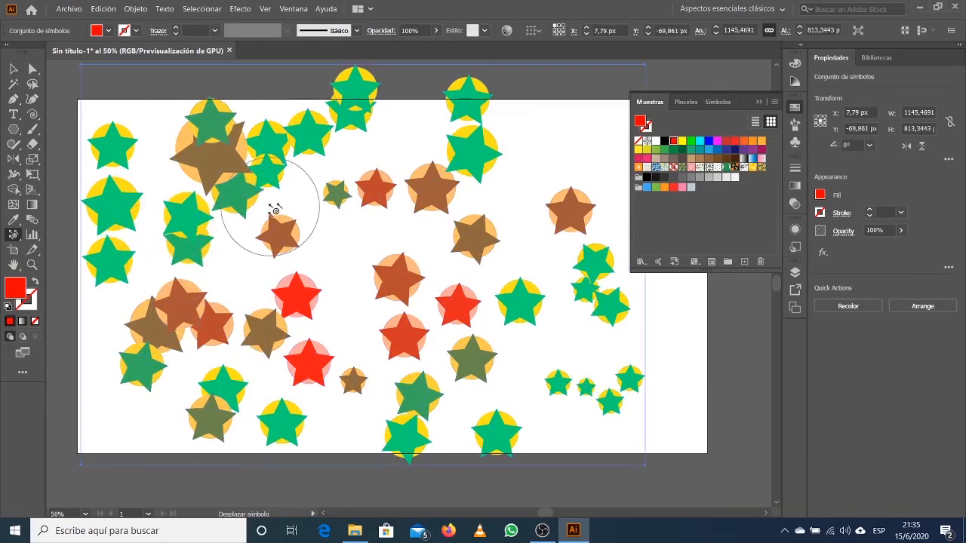
{"action": "mouse_move", "coordinate": [274, 210]}
{"action": "left_mouse_down"}
{"action": "mouse_move", "coordinate": [271, 175]}
{"action": "mouse_move", "coordinate": [370, 189]}
{"action": "left_mouse_up"}
{"action": "mouse_move", "coordinate": [214, 148]}
{"action": "left_mouse_down"}
{"action": "mouse_move", "coordinate": [151, 124]}
{"action": "mouse_move", "coordinate": [158, 126]}
{"action": "left_mouse_up"}
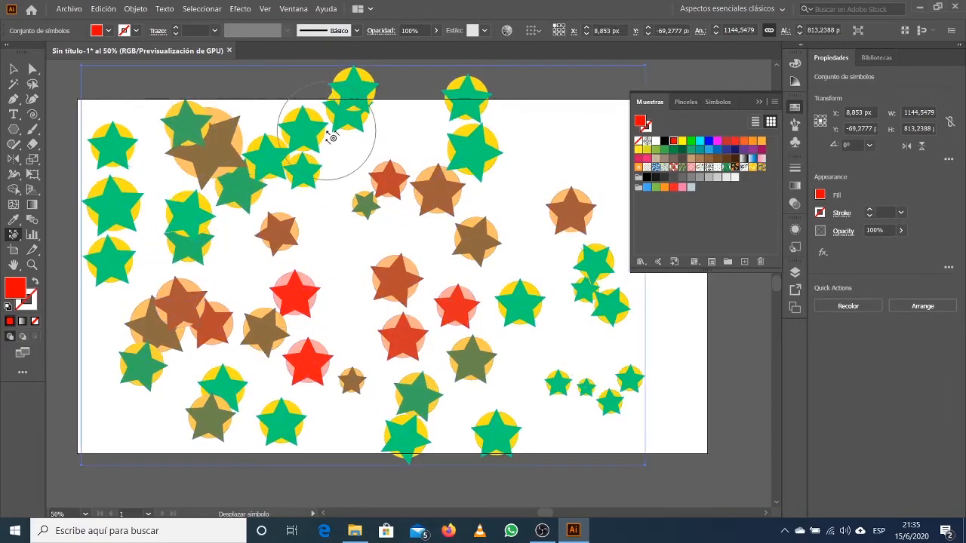
{"action": "left_click_drag", "start_coordinate": [330, 135], "coordinate": [563, 328]}
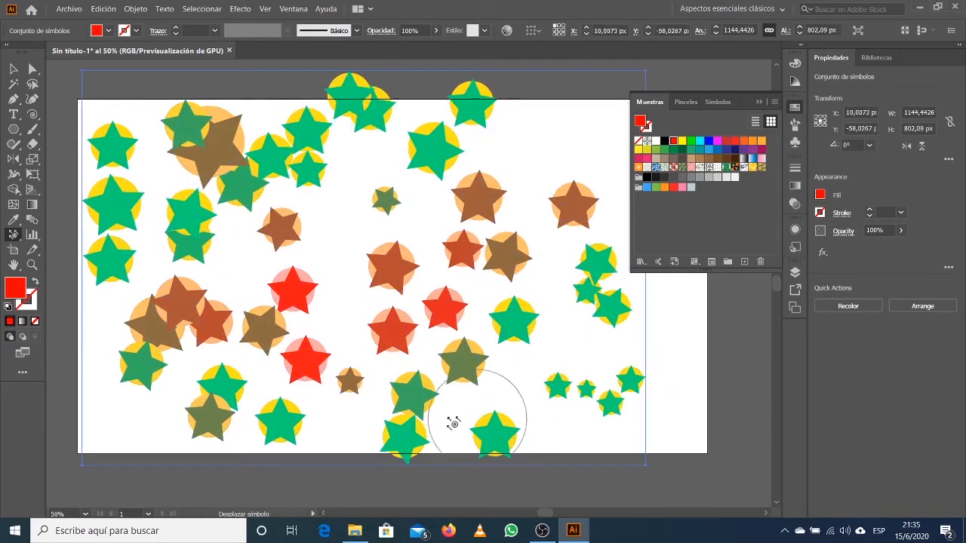
- Spray additional symbol instances into the upper and middle areas of the set with the Symbol Sprayer tool
{"action": "left_click", "coordinate": [13, 236]}
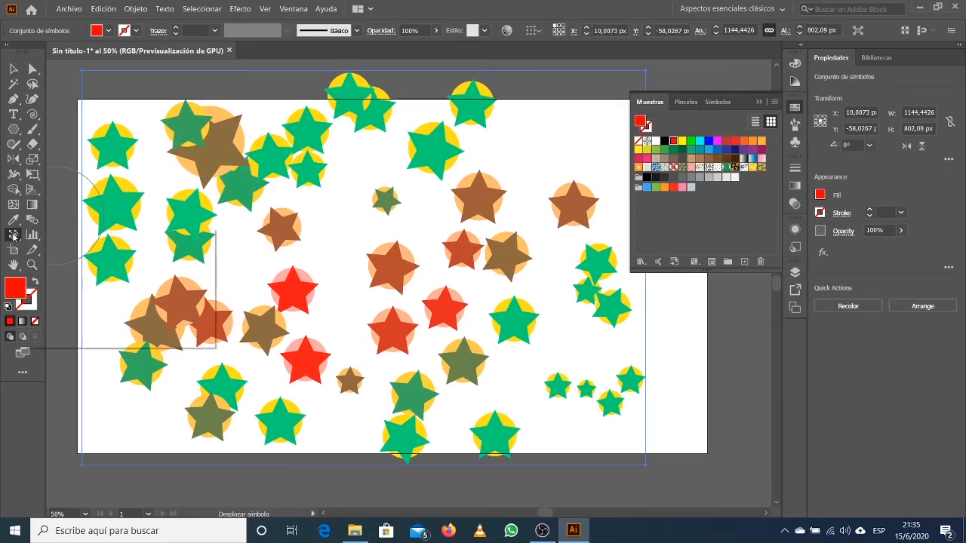
{"action": "left_click", "coordinate": [96, 235]}
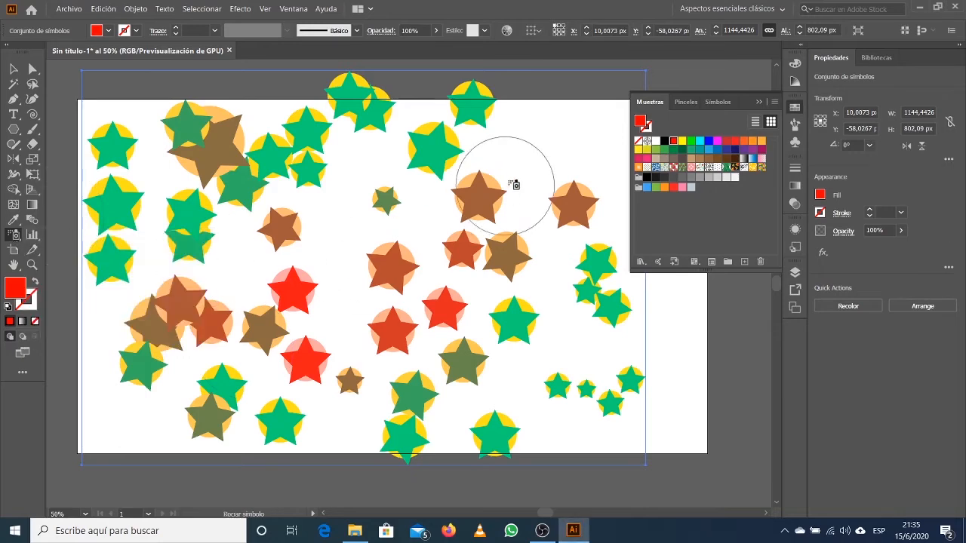
{"action": "left_click_drag", "start_coordinate": [387, 197], "coordinate": [359, 228]}
{"action": "left_click_drag", "start_coordinate": [297, 316], "coordinate": [347, 271]}
{"action": "mouse_move", "coordinate": [336, 260]}
{"action": "left_mouse_down"}
{"action": "mouse_move", "coordinate": [340, 231]}
{"action": "mouse_move", "coordinate": [359, 294]}
{"action": "left_mouse_up"}
{"action": "left_click", "coordinate": [317, 328]}
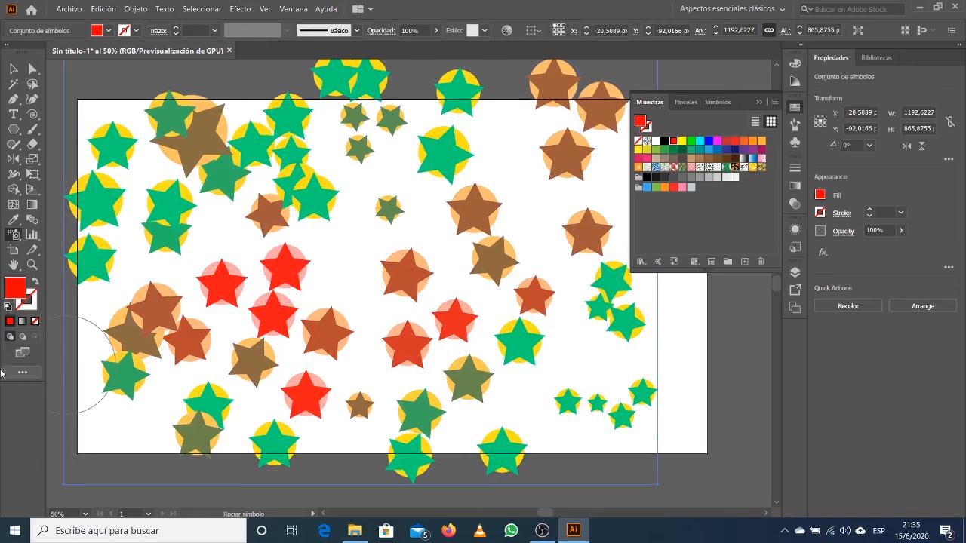
- Make stars across the left, middle and upper areas of the set translucent with the Symbol Screener tool
{"action": "left_click", "coordinate": [19, 235]}
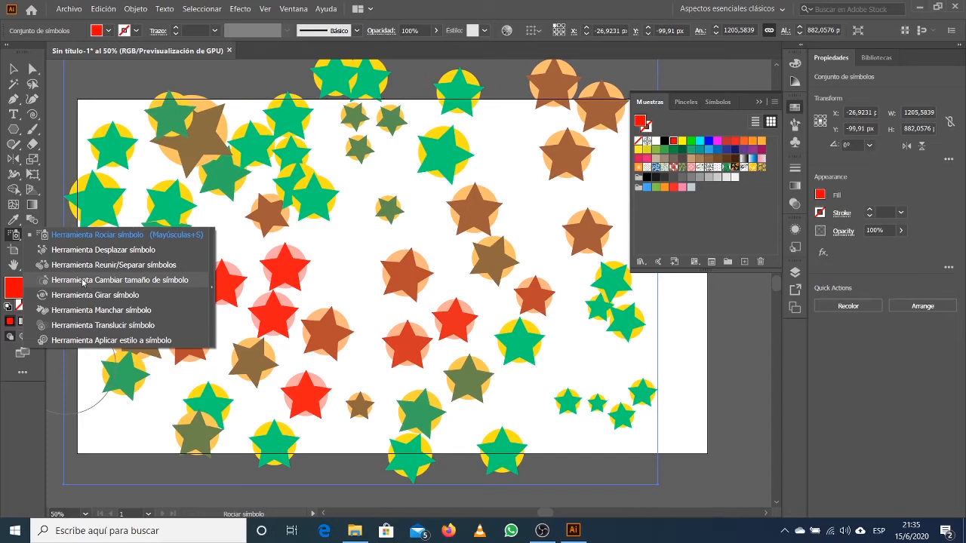
{"action": "left_click", "coordinate": [115, 325]}
{"action": "mouse_move", "coordinate": [269, 323]}
{"action": "left_mouse_down"}
{"action": "mouse_move", "coordinate": [250, 224]}
{"action": "mouse_move", "coordinate": [267, 201]}
{"action": "mouse_move", "coordinate": [219, 180]}
{"action": "mouse_move", "coordinate": [211, 164]}
{"action": "mouse_move", "coordinate": [302, 175]}
{"action": "mouse_move", "coordinate": [341, 250]}
{"action": "mouse_move", "coordinate": [152, 227]}
{"action": "mouse_move", "coordinate": [148, 308]}
{"action": "mouse_move", "coordinate": [322, 359]}
{"action": "mouse_move", "coordinate": [474, 383]}
{"action": "mouse_move", "coordinate": [545, 334]}
{"action": "mouse_move", "coordinate": [472, 248]}
{"action": "mouse_move", "coordinate": [456, 169]}
{"action": "mouse_move", "coordinate": [373, 139]}
{"action": "mouse_move", "coordinate": [356, 111]}
{"action": "mouse_move", "coordinate": [280, 99]}
{"action": "mouse_move", "coordinate": [344, 81]}
{"action": "mouse_move", "coordinate": [247, 139]}
{"action": "mouse_move", "coordinate": [184, 154]}
{"action": "mouse_move", "coordinate": [172, 126]}
{"action": "mouse_move", "coordinate": [140, 180]}
{"action": "mouse_move", "coordinate": [116, 188]}
{"action": "mouse_move", "coordinate": [134, 258]}
{"action": "mouse_move", "coordinate": [236, 378]}
{"action": "mouse_move", "coordinate": [360, 370]}
{"action": "mouse_move", "coordinate": [345, 336]}
{"action": "mouse_move", "coordinate": [398, 409]}
{"action": "left_mouse_up"}
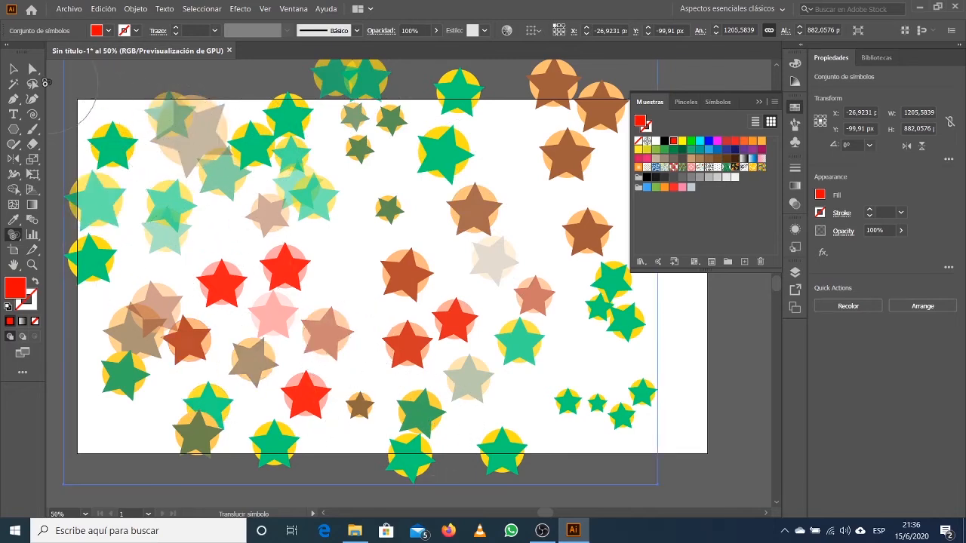
- Scale the whole symbol set up to about 1307 by 956 px with the Selection tool
{"action": "left_click", "coordinate": [16, 69]}
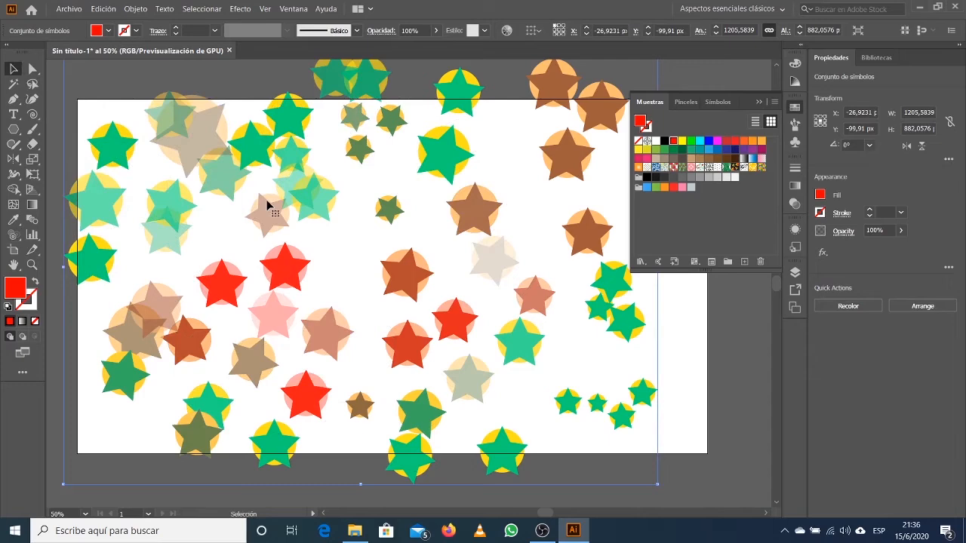
{"action": "left_click", "coordinate": [365, 230], "text": "ctrl+alt"}
{"action": "left_click_drag", "start_coordinate": [372, 279], "coordinate": [316, 297]}
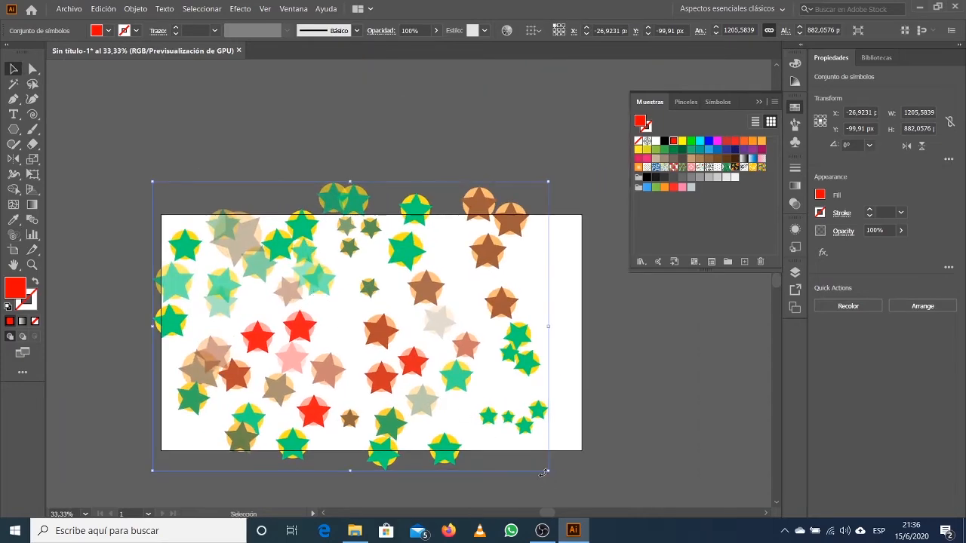
{"action": "left_click_drag", "start_coordinate": [550, 474], "coordinate": [581, 495]}
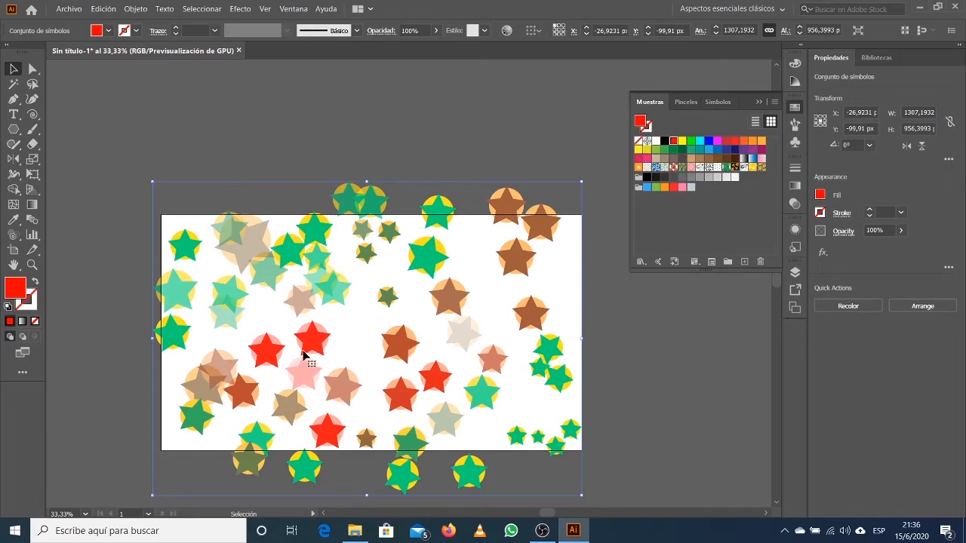
- Delete the symbol set and move the remaining single star symbol near the middle of the artboard
{"action": "left_click_drag", "start_coordinate": [302, 352], "coordinate": [290, 291]}
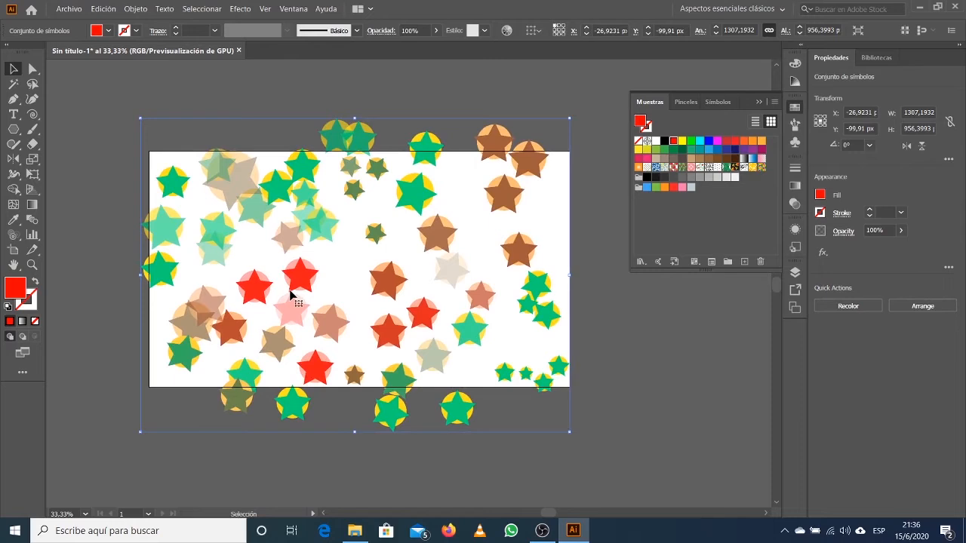
{"action": "key", "text": "Delete"}
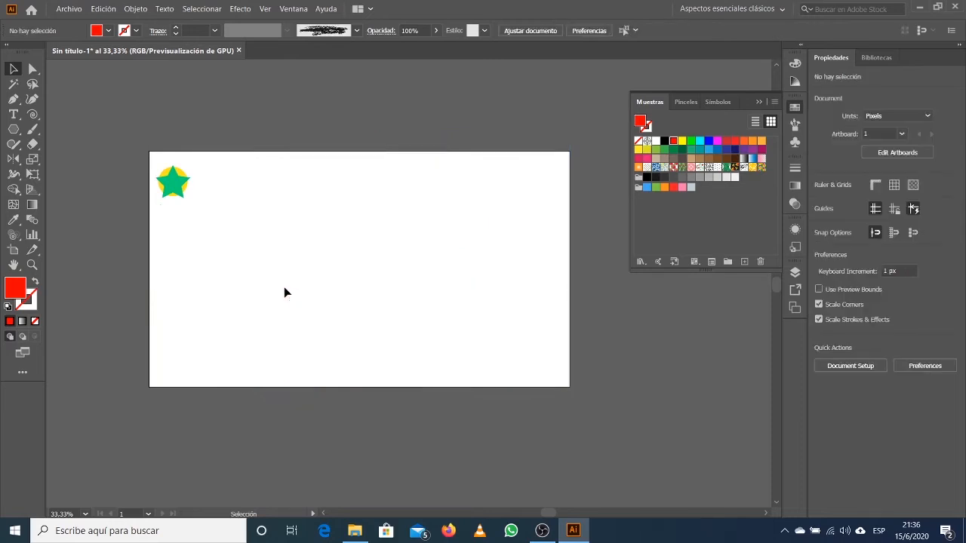
{"action": "left_click_drag", "start_coordinate": [172, 181], "coordinate": [344, 250]}
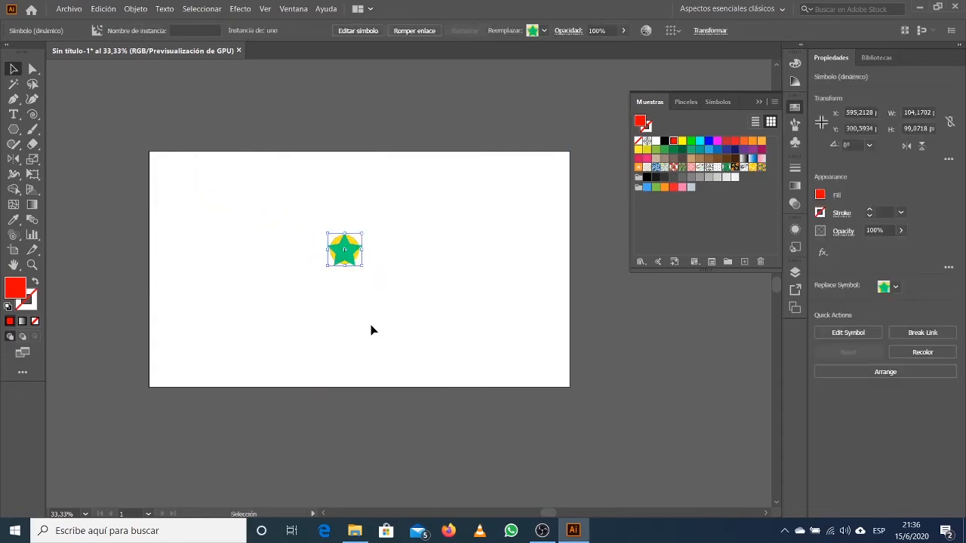
- Draw a red rectangle about 83 by 34 px left of the star symbol and copy it to the star's right side
{"action": "left_click", "coordinate": [348, 287]}
{"action": "left_click", "coordinate": [398, 269]}
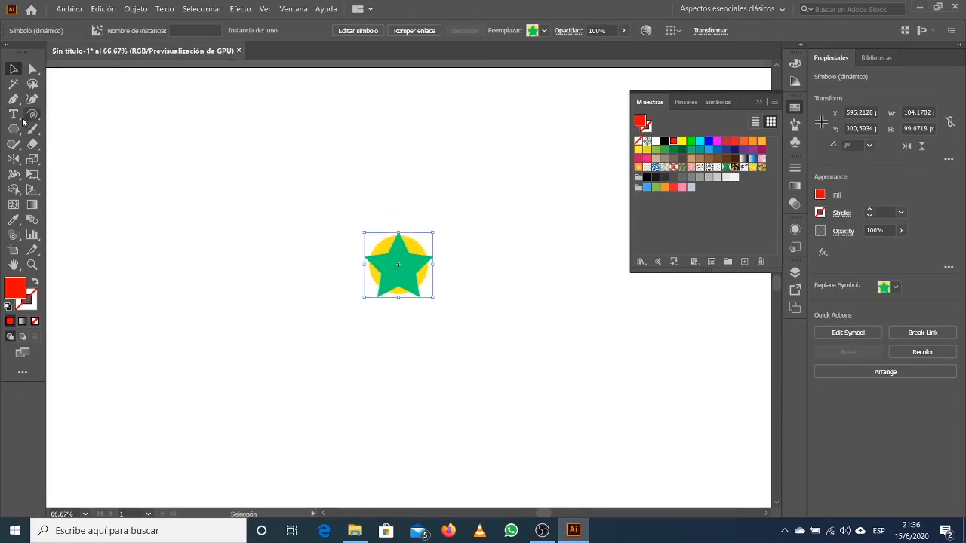
{"action": "left_click_drag", "start_coordinate": [12, 130], "coordinate": [75, 128]}
{"action": "left_click_drag", "start_coordinate": [306, 247], "coordinate": [361, 270]}
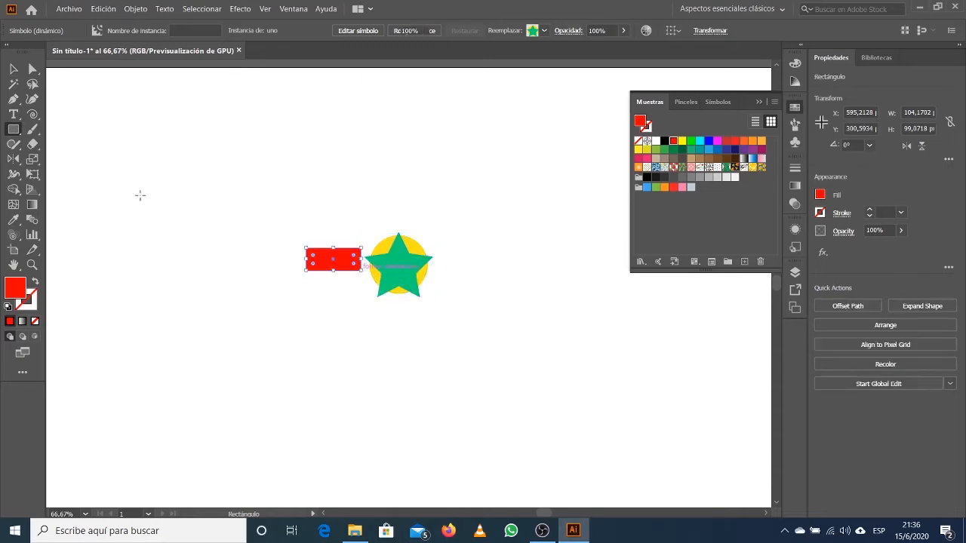
{"action": "left_click", "coordinate": [14, 69]}
{"action": "left_click", "coordinate": [289, 278]}
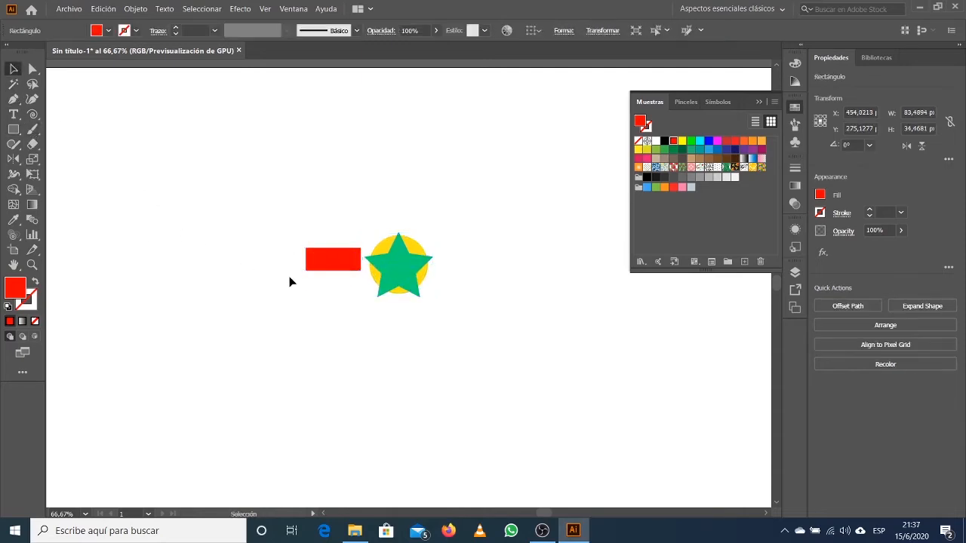
{"action": "left_click_drag", "start_coordinate": [330, 263], "coordinate": [465, 297]}
{"action": "left_click", "coordinate": [361, 322]}
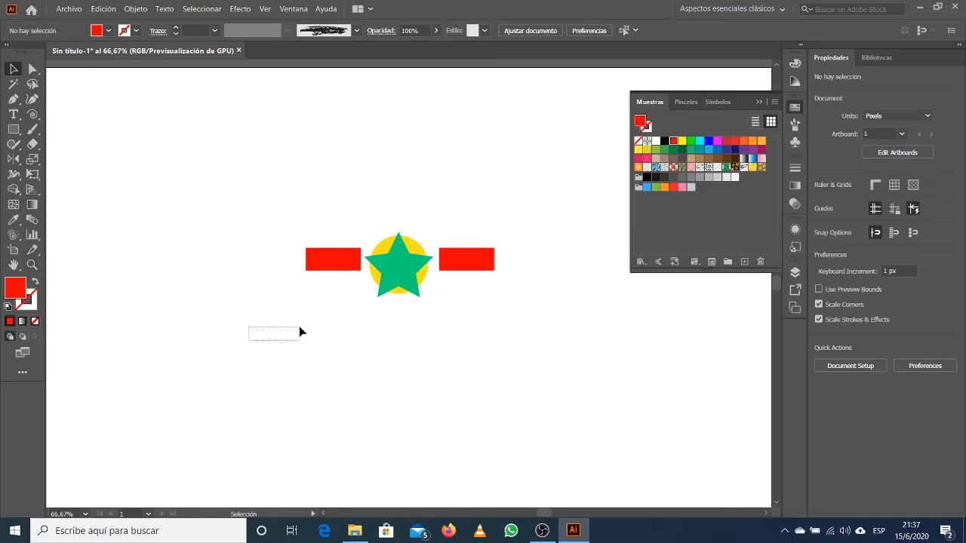
- Align the vertical centers of both red rectangles and the star symbol
{"action": "left_click", "coordinate": [411, 249]}
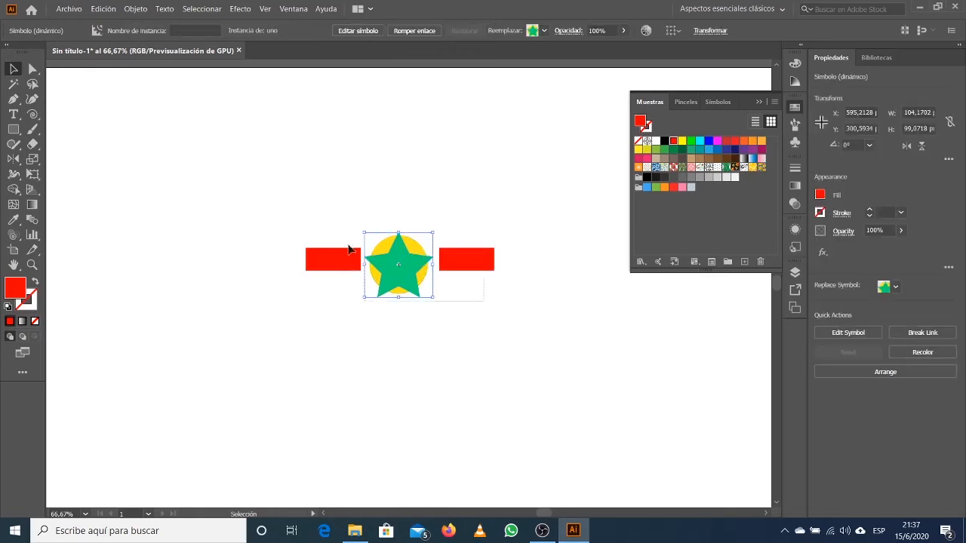
{"action": "key", "text": "ctrl+a"}
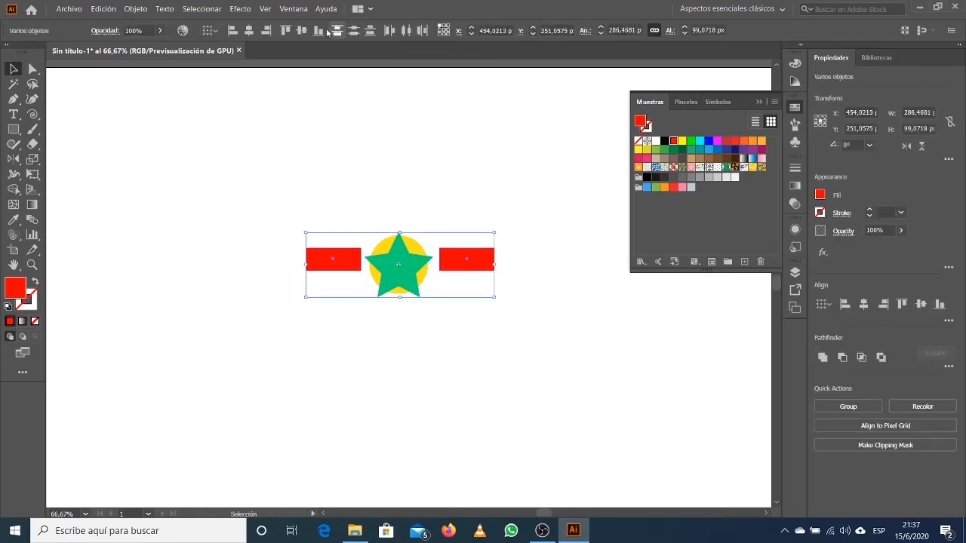
{"action": "left_click", "coordinate": [302, 31]}
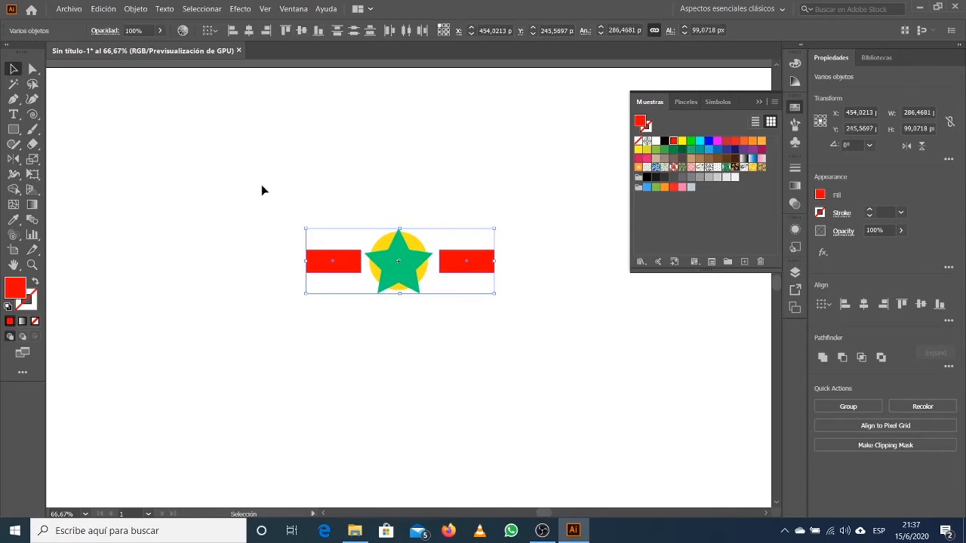
{"action": "left_click", "coordinate": [349, 241]}
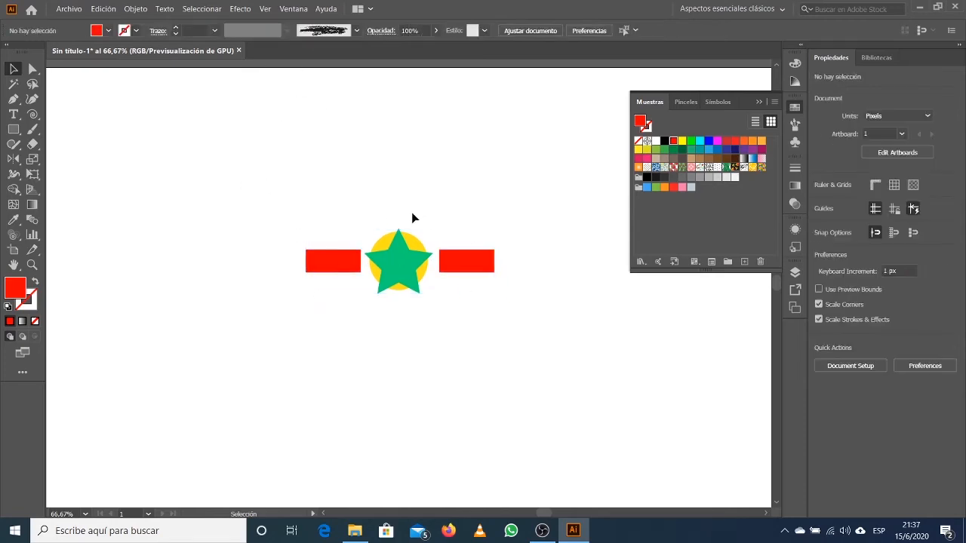
- Move the two rectangles and the star symbol together about 32 px right and 37 px down
{"action": "left_click_drag", "start_coordinate": [247, 187], "coordinate": [566, 341]}
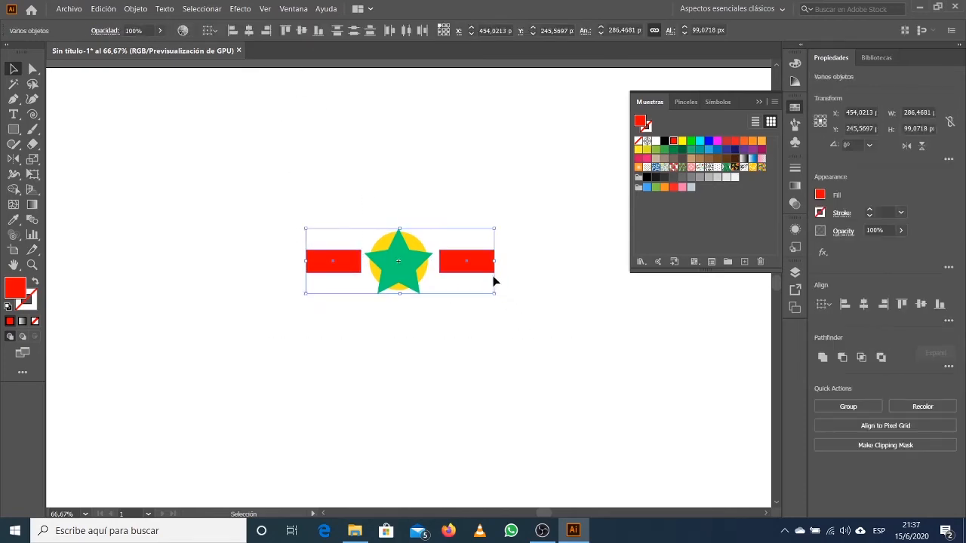
{"action": "left_click_drag", "start_coordinate": [470, 270], "coordinate": [493, 304]}
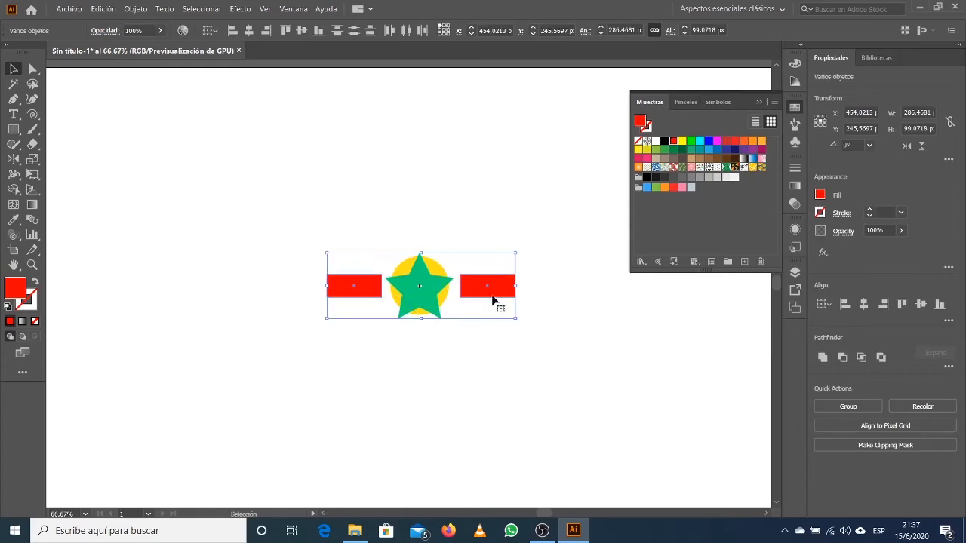
{"action": "left_click", "coordinate": [379, 363]}
- Delete the red rectangle on the right of the star symbol
{"action": "left_click", "coordinate": [356, 286]}
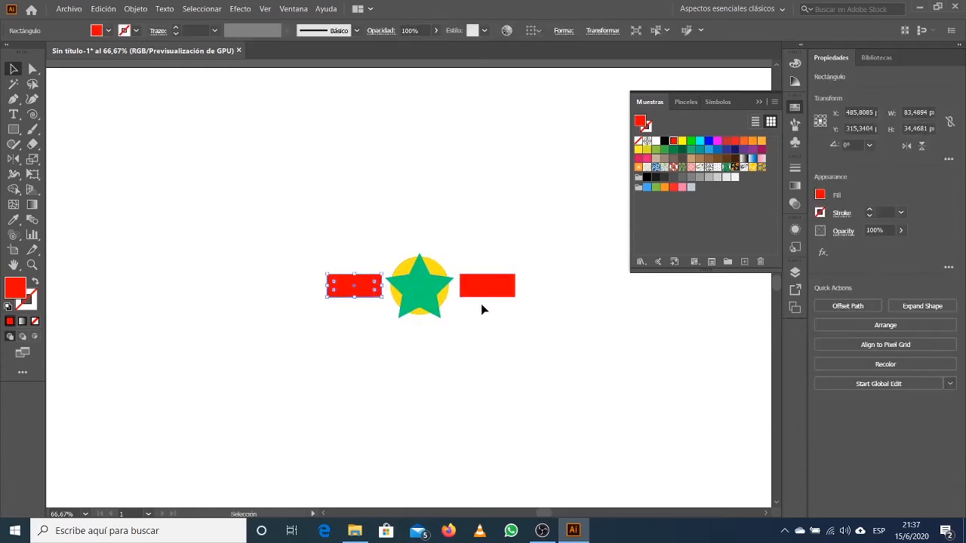
{"action": "left_click", "coordinate": [492, 327]}
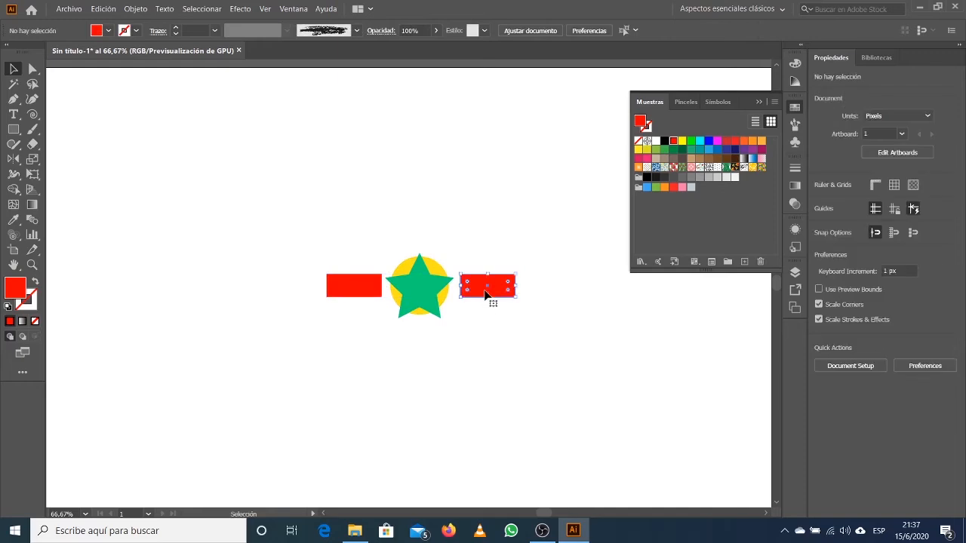
{"action": "left_click", "coordinate": [491, 297]}
{"action": "key", "text": "Delete"}
- Send the remaining rectangle to the back and stretch it rightward to about 285 px wide behind the star
{"action": "right_click", "coordinate": [352, 275]}
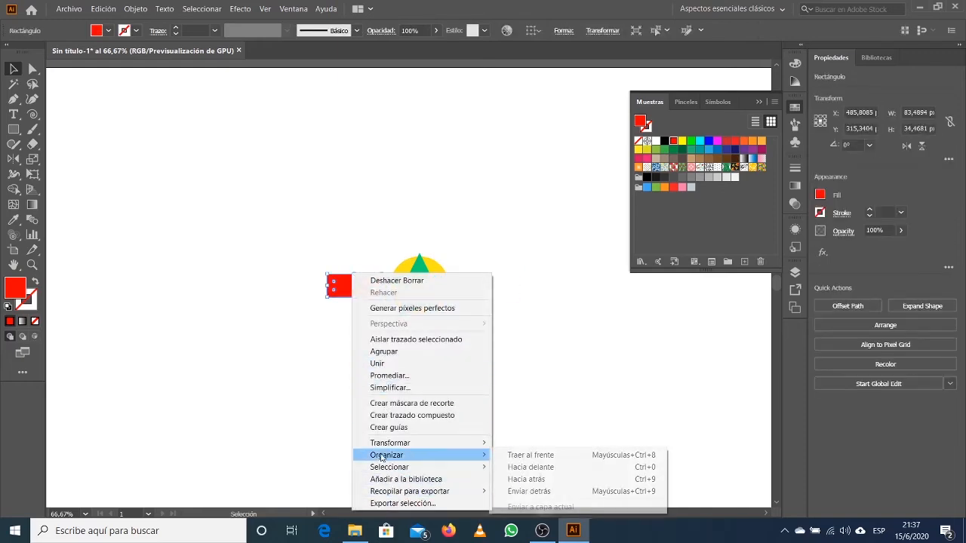
{"action": "mouse_move", "coordinate": [382, 456]}
{"action": "left_click", "coordinate": [500, 492]}
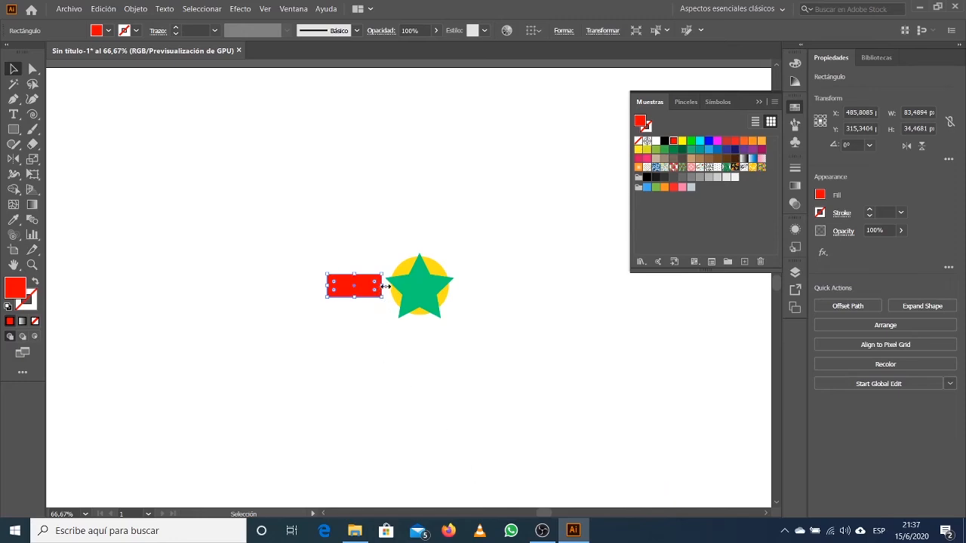
{"action": "left_click_drag", "start_coordinate": [383, 297], "coordinate": [516, 300]}
{"action": "left_click", "coordinate": [494, 365]}
- Collapse the swatches and move the red bar and star symbol together up about 22 px
{"action": "left_click_drag", "start_coordinate": [502, 345], "coordinate": [334, 199]}
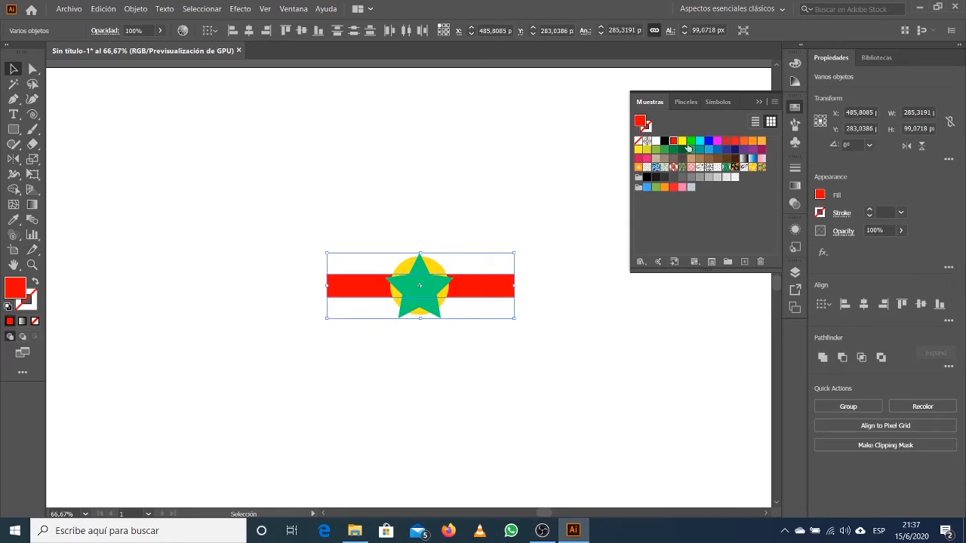
{"action": "left_click", "coordinate": [759, 102]}
{"action": "left_click", "coordinate": [350, 198]}
{"action": "left_click_drag", "start_coordinate": [295, 208], "coordinate": [535, 327]}
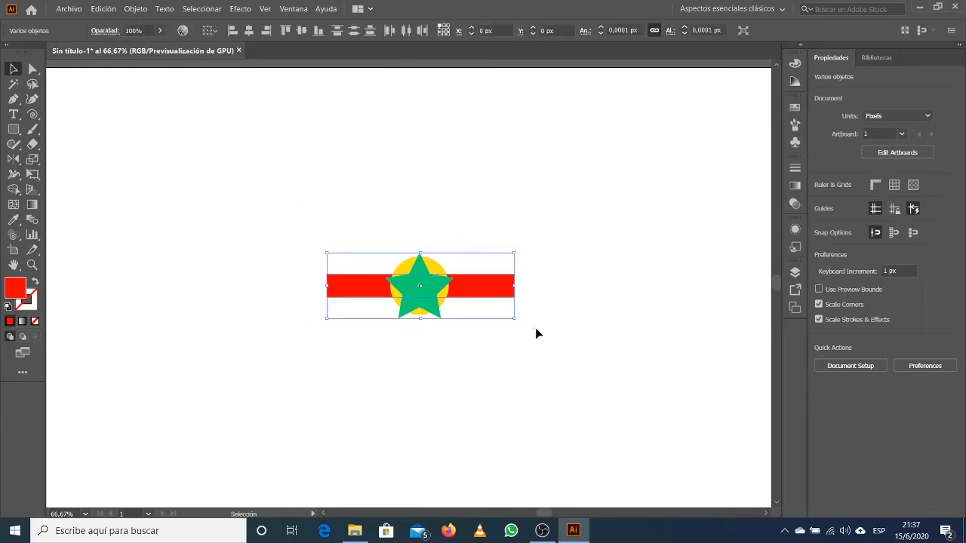
{"action": "left_click_drag", "start_coordinate": [482, 276], "coordinate": [486, 267]}
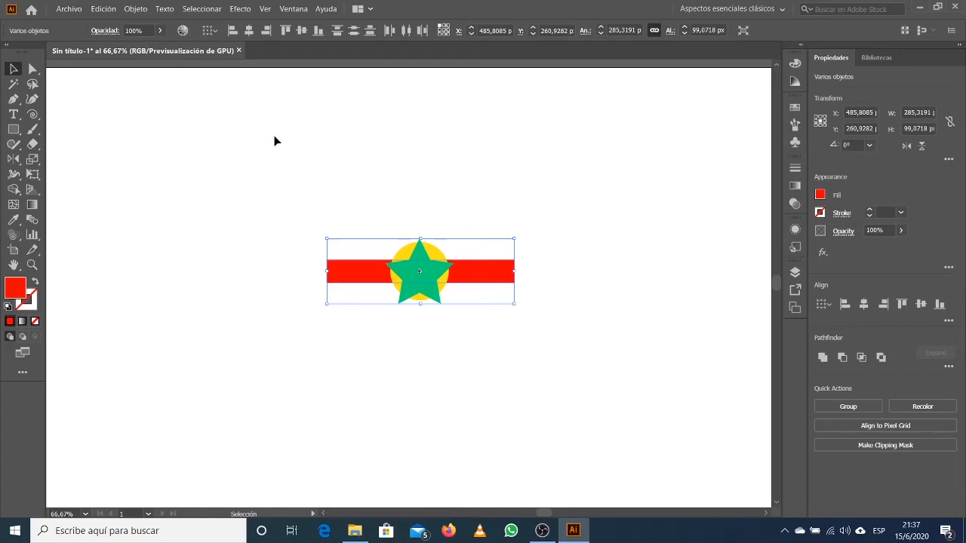
- Preview the Arco warp effect on the ungrouped bar and star, and try the Bóveda style with 50% bend
{"action": "left_click", "coordinate": [240, 9]}
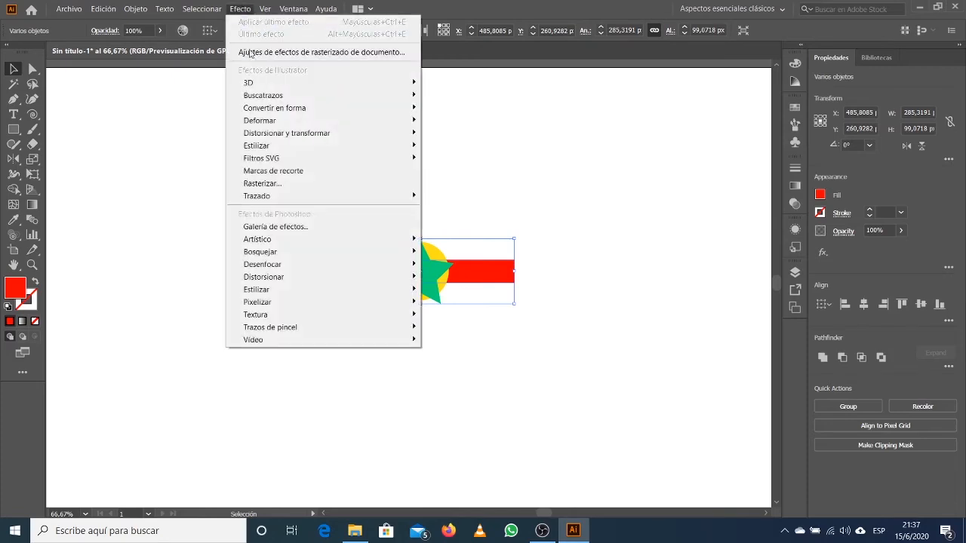
{"action": "mouse_move", "coordinate": [263, 123]}
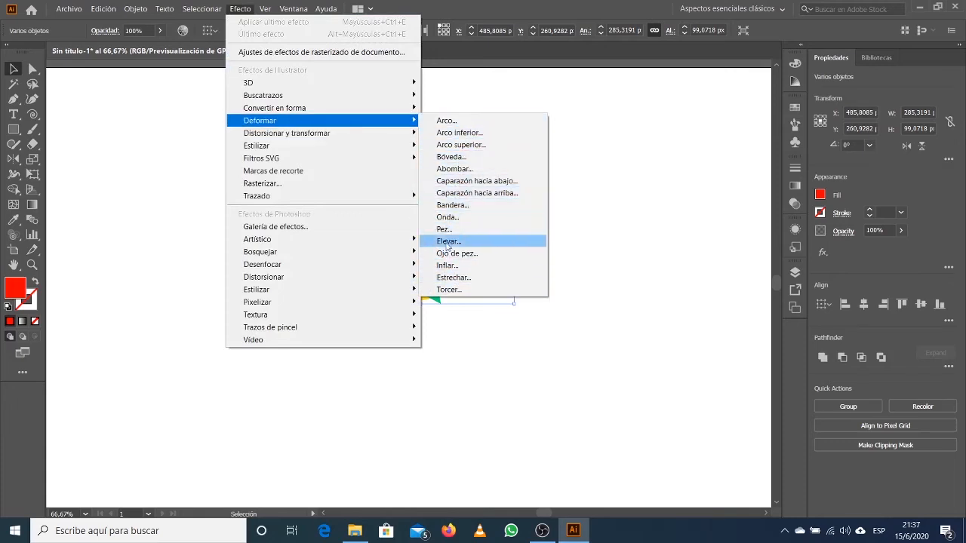
{"action": "left_click", "coordinate": [447, 122]}
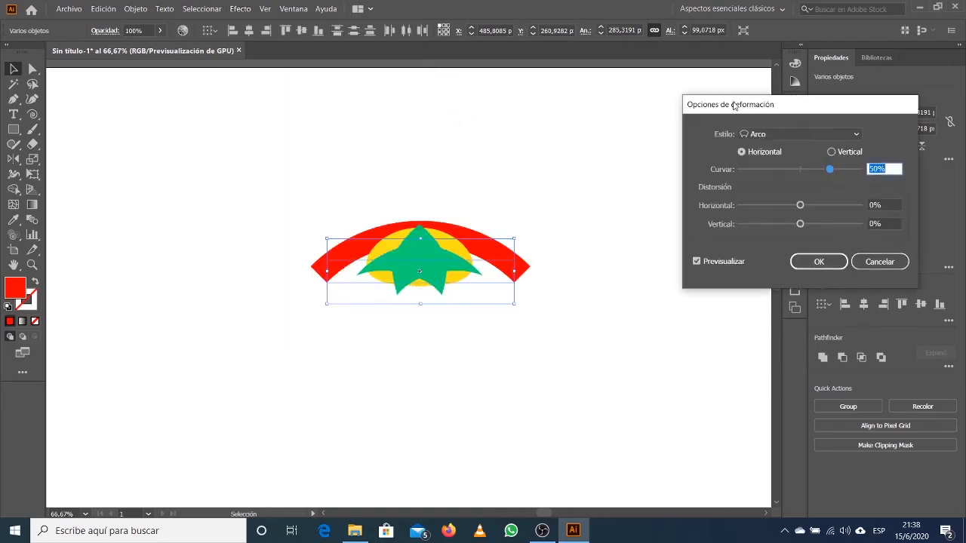
{"action": "left_click_drag", "start_coordinate": [734, 106], "coordinate": [728, 140]}
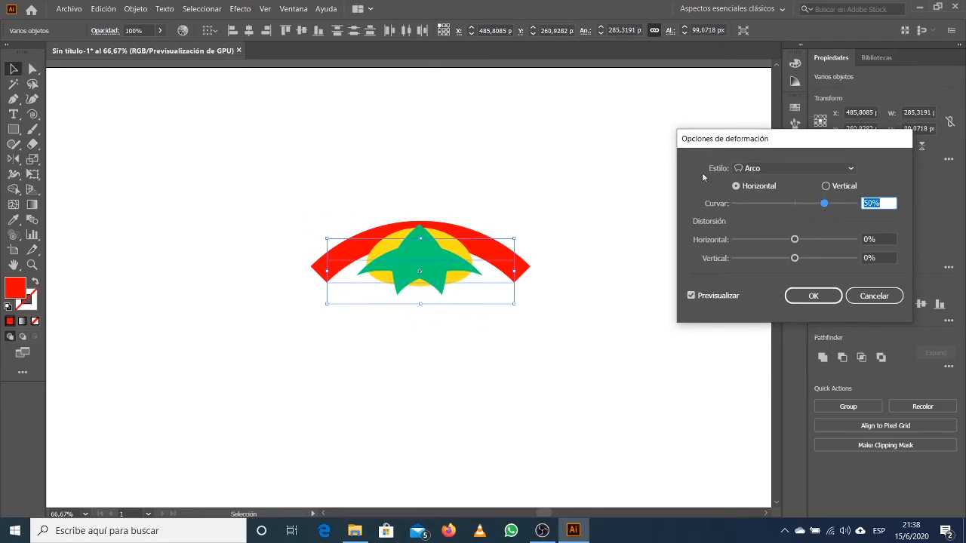
{"action": "left_click", "coordinate": [737, 168]}
{"action": "left_click", "coordinate": [750, 225]}
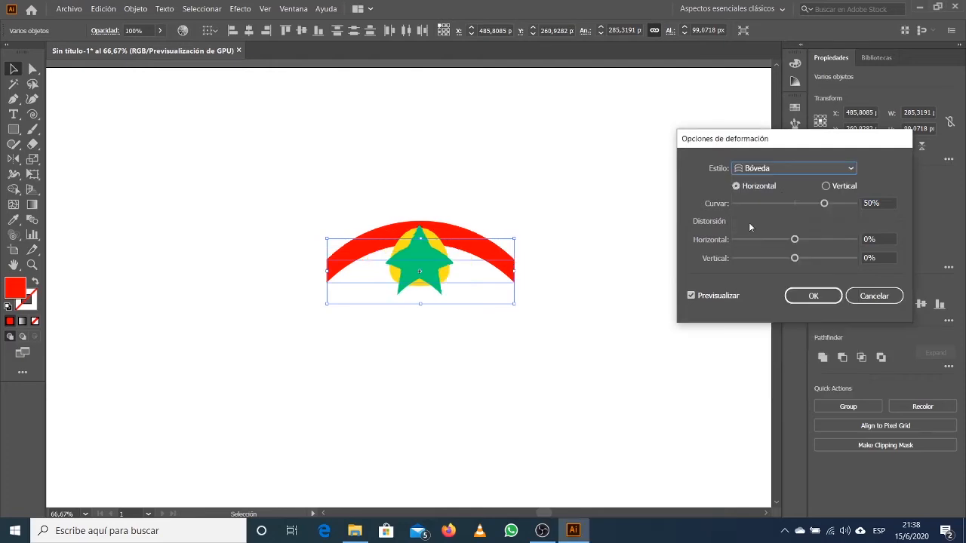
- Try the Pez, Elevar, Arco and Bandera warp styles on the ungrouped bar and star, and cancel the warp
{"action": "left_click", "coordinate": [761, 172]}
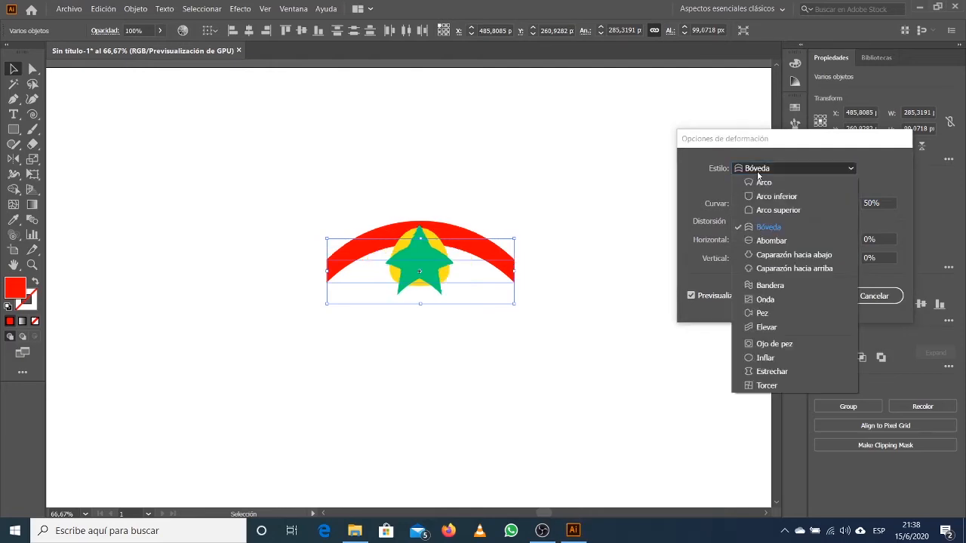
{"action": "left_click", "coordinate": [790, 314]}
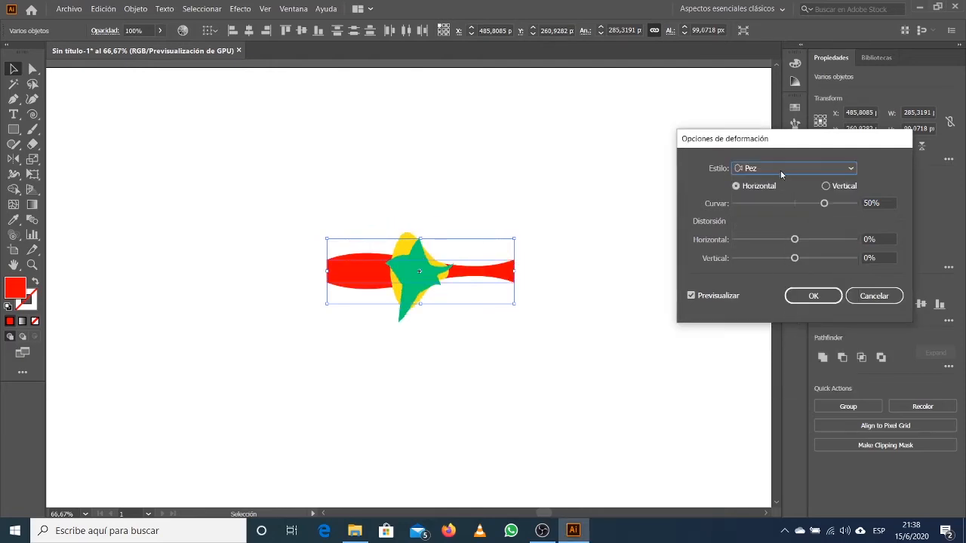
{"action": "left_click", "coordinate": [780, 169]}
{"action": "left_click", "coordinate": [781, 327]}
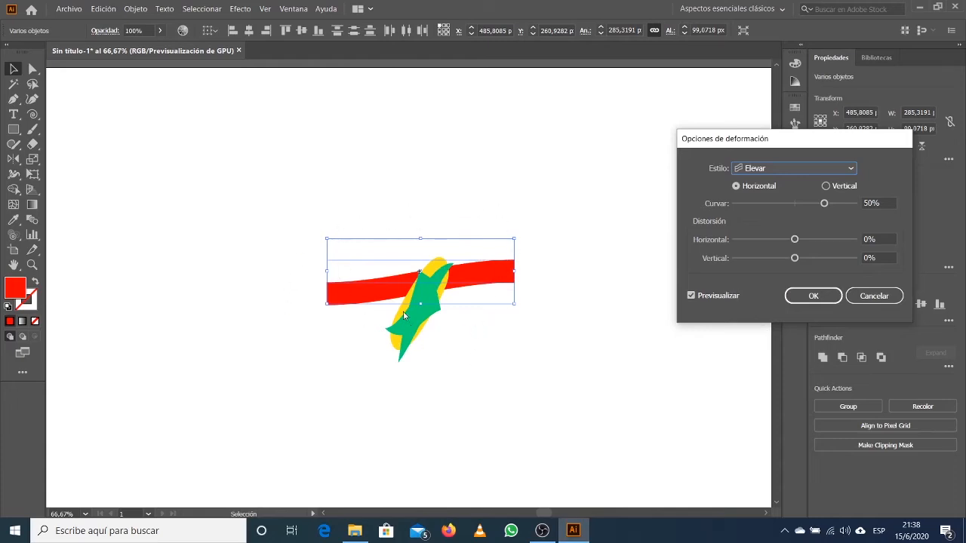
{"action": "left_click", "coordinate": [741, 169]}
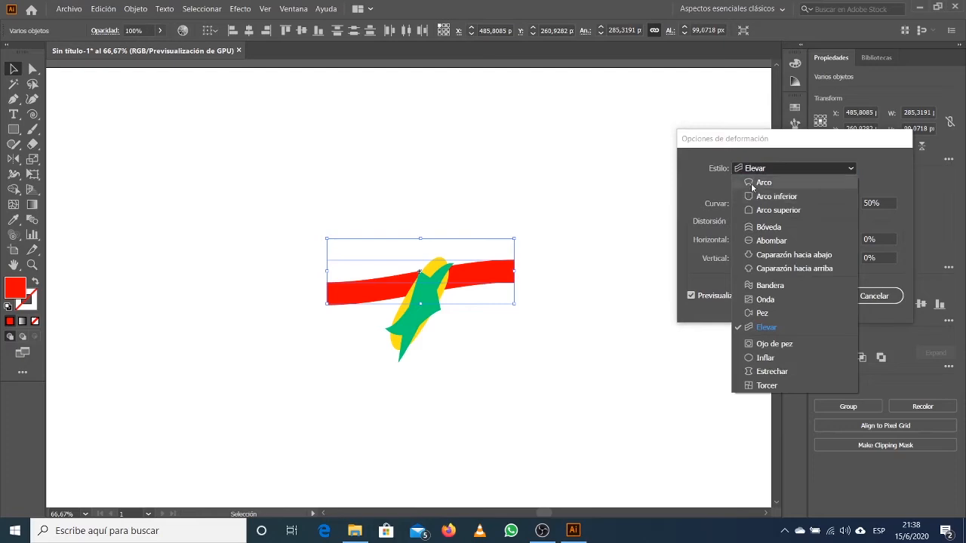
{"action": "left_click", "coordinate": [752, 186]}
{"action": "left_click", "coordinate": [776, 168]}
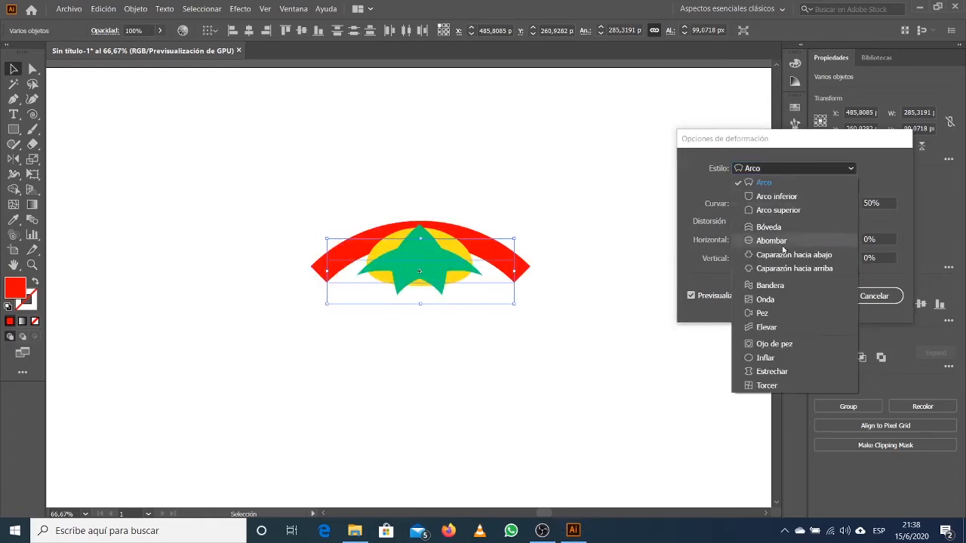
{"action": "left_click", "coordinate": [771, 285]}
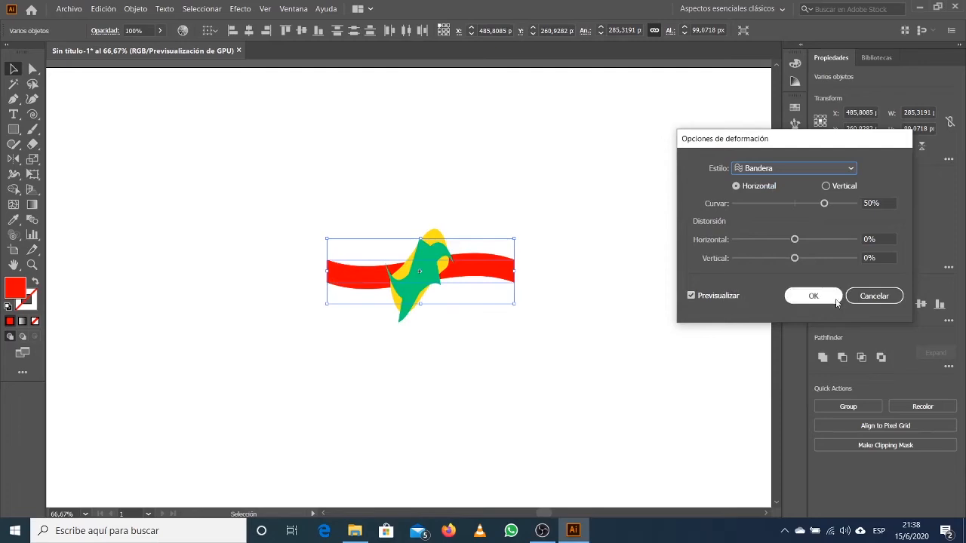
{"action": "left_click", "coordinate": [874, 296]}
- Group the red bar and the star symbol into one object
{"action": "left_click", "coordinate": [556, 190]}
{"action": "left_click_drag", "start_coordinate": [562, 175], "coordinate": [330, 305]}
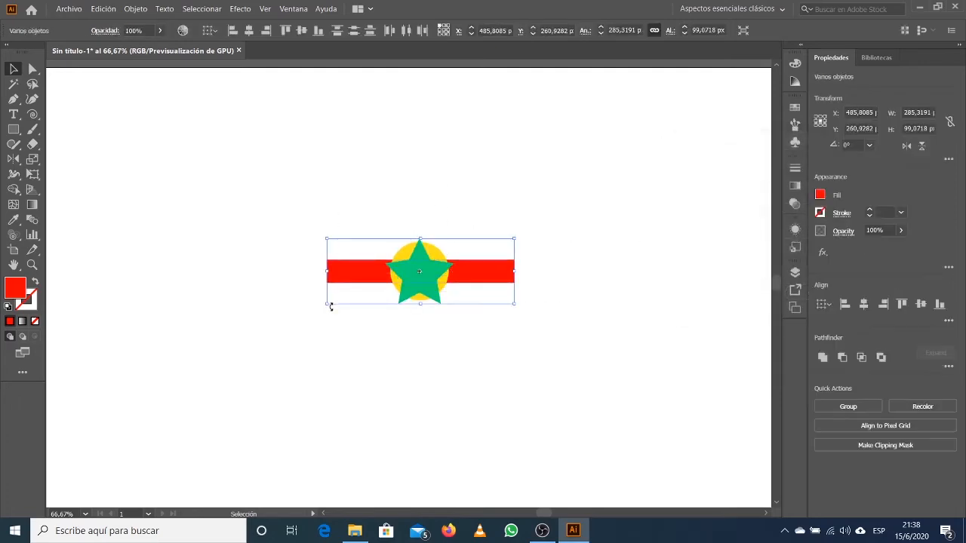
{"action": "key", "text": "a"}
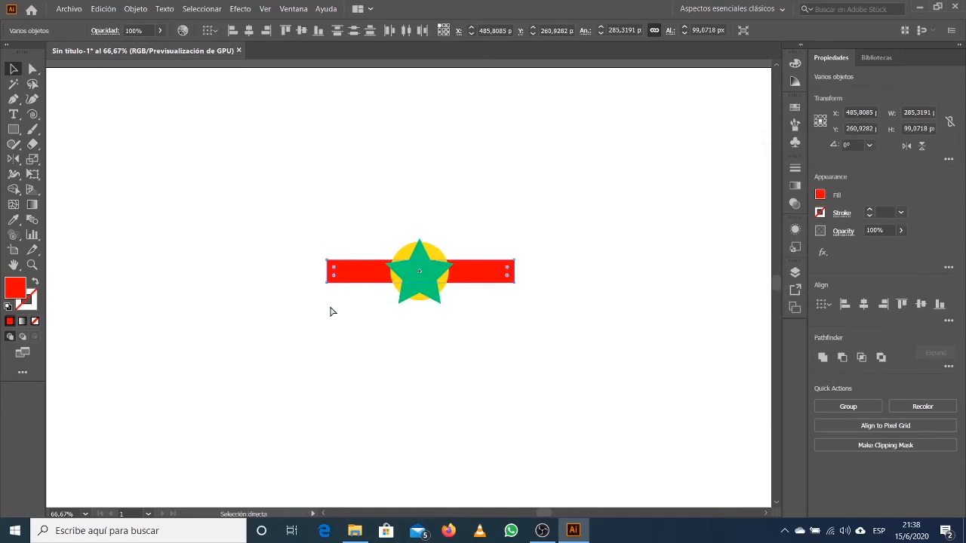
{"action": "key", "text": "ctrl+g"}
{"action": "key", "text": "v"}
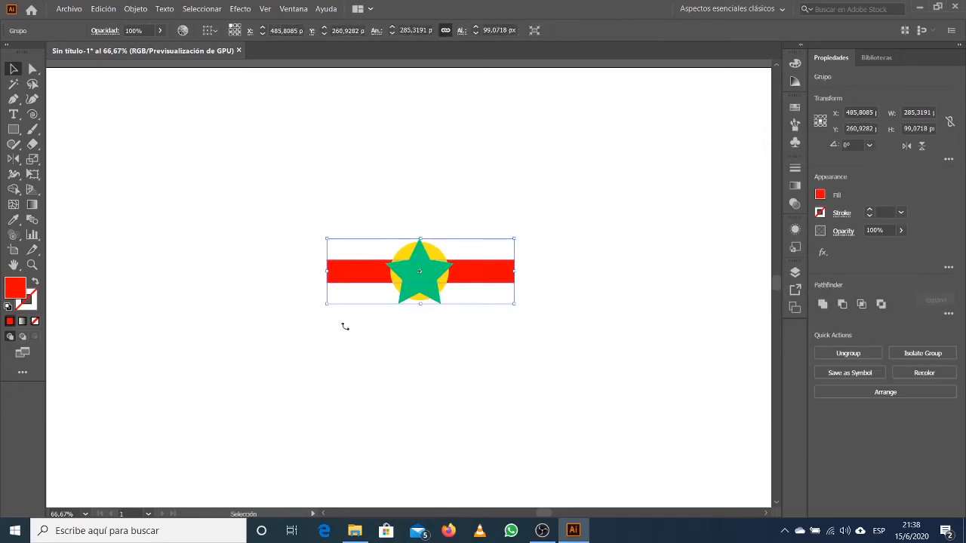
- Move the grouped bar and star about 54 px left and 26 px down
{"action": "left_click", "coordinate": [361, 397]}
{"action": "left_click", "coordinate": [407, 291]}
{"action": "left_click", "coordinate": [135, 8]}
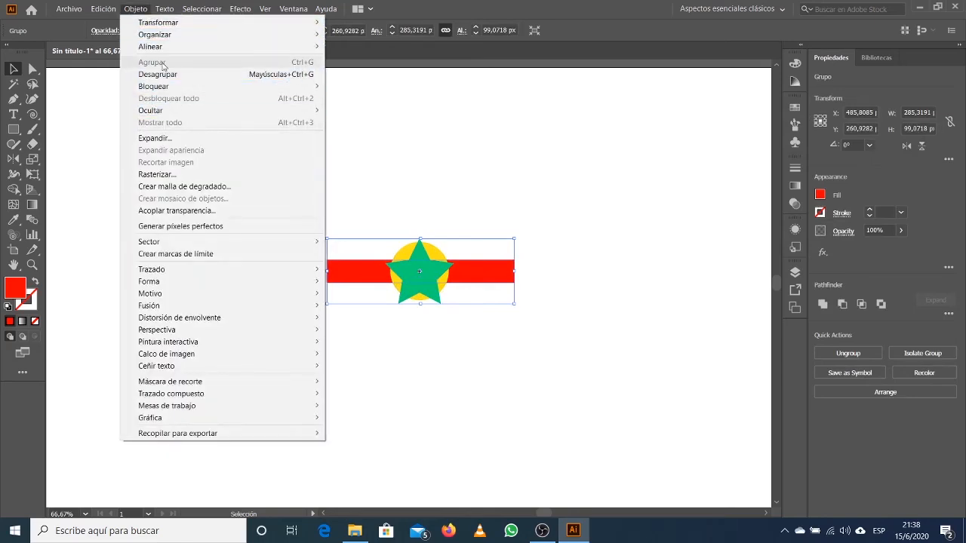
{"action": "left_click", "coordinate": [494, 150]}
{"action": "left_click_drag", "start_coordinate": [415, 276], "coordinate": [387, 312]}
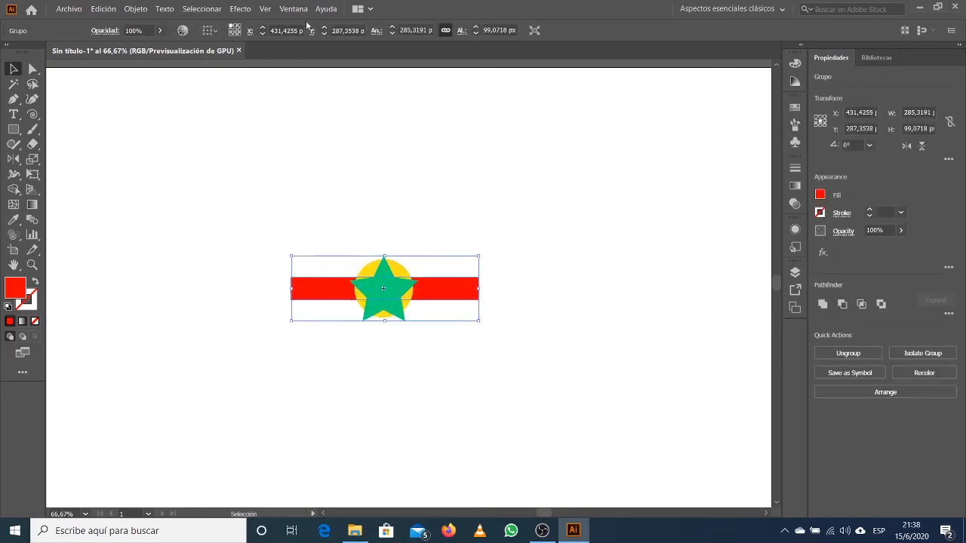
- Start an Arco warp effect on the group and set its bend to -54%
{"action": "left_click", "coordinate": [243, 10]}
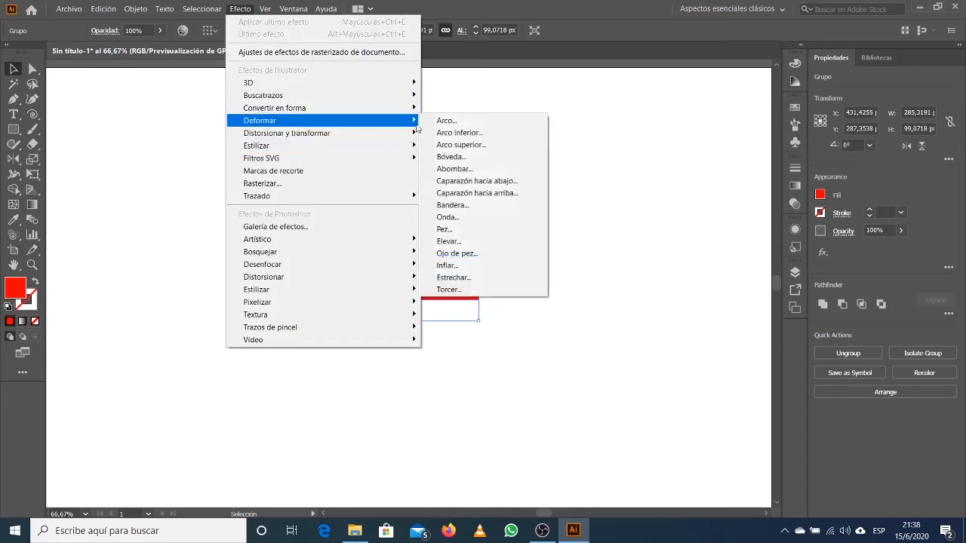
{"action": "left_click", "coordinate": [439, 121]}
{"action": "left_click_drag", "start_coordinate": [734, 138], "coordinate": [649, 169]}
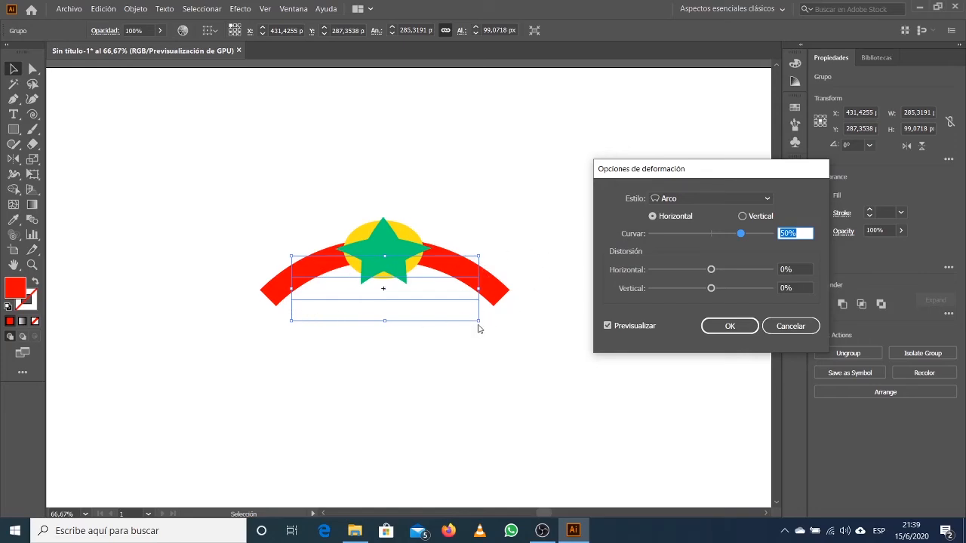
{"action": "left_click_drag", "start_coordinate": [742, 233], "coordinate": [680, 246]}
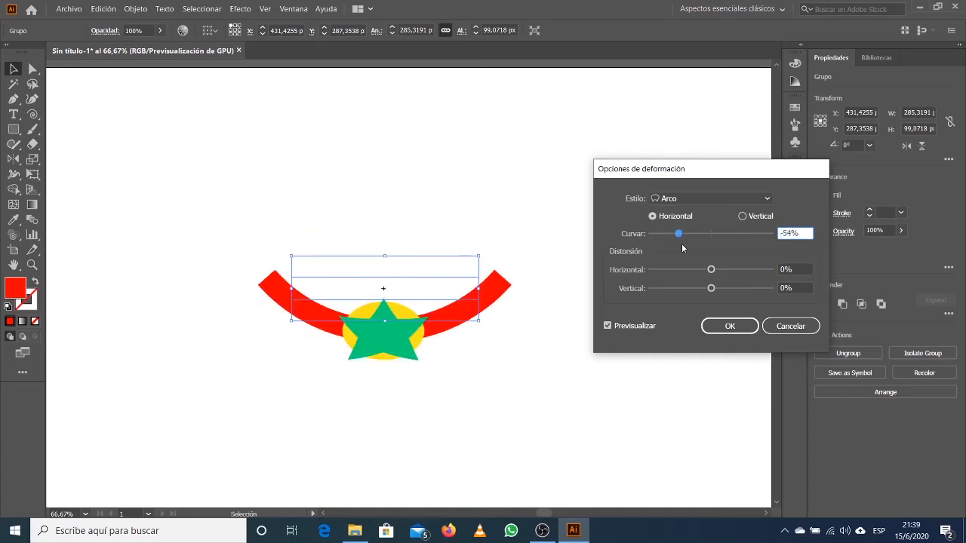
{"action": "left_click_drag", "start_coordinate": [658, 166], "coordinate": [642, 151]}
- Try the Arco superior style and the Abombar style with 34% bend on the group
{"action": "left_click", "coordinate": [661, 183]}
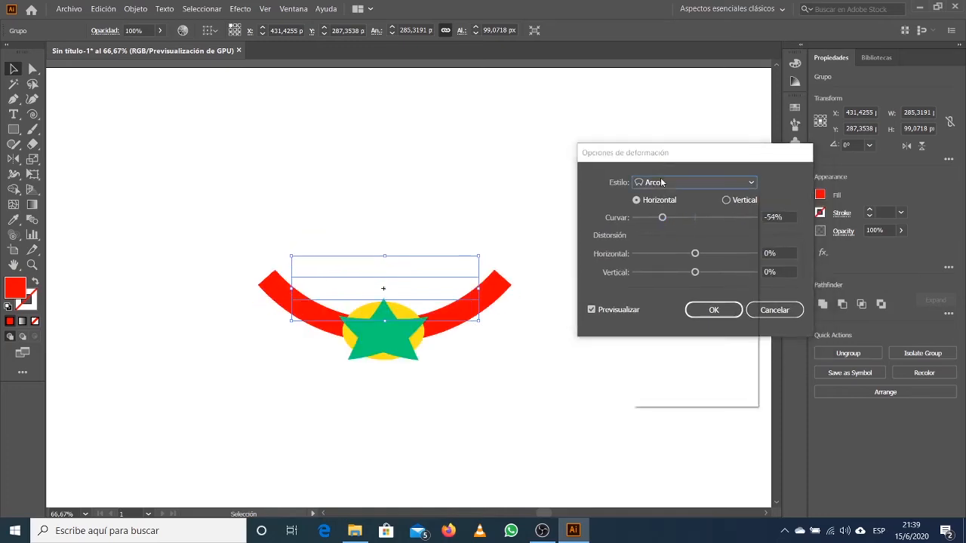
{"action": "left_click", "coordinate": [660, 226]}
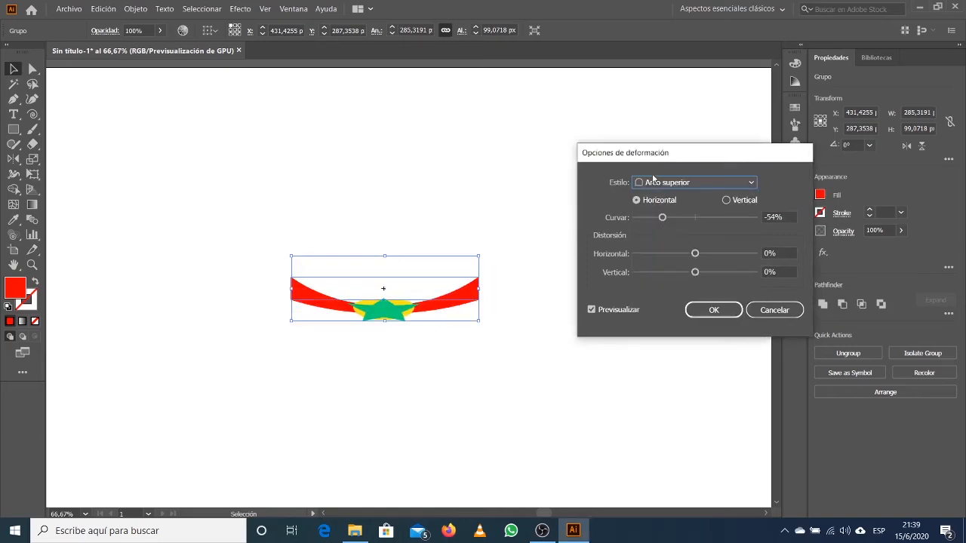
{"action": "left_click", "coordinate": [653, 182]}
{"action": "left_click", "coordinate": [659, 254]}
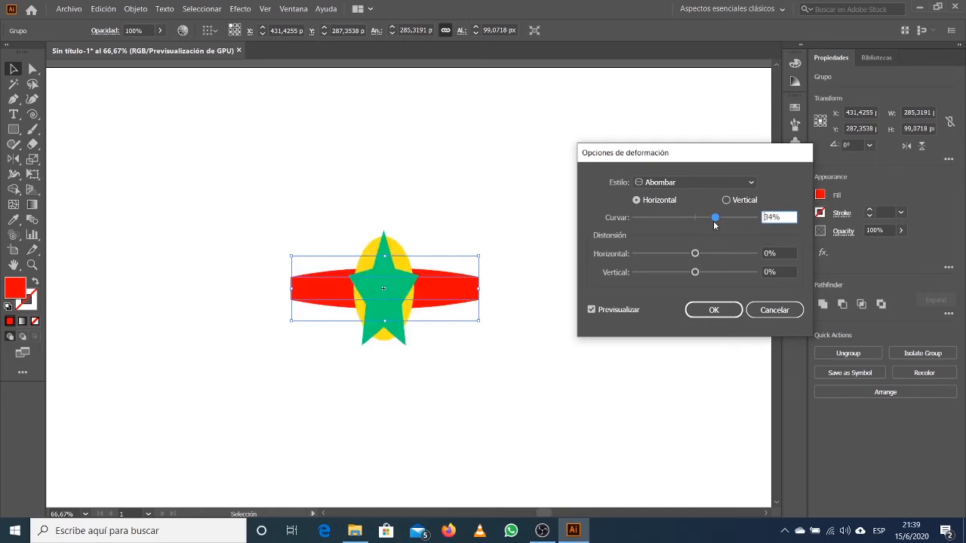
- Apply the Bandera warp style to the group with 53% bend, 75% horizontal distortion and -23% vertical distortion
{"action": "left_click", "coordinate": [690, 182]}
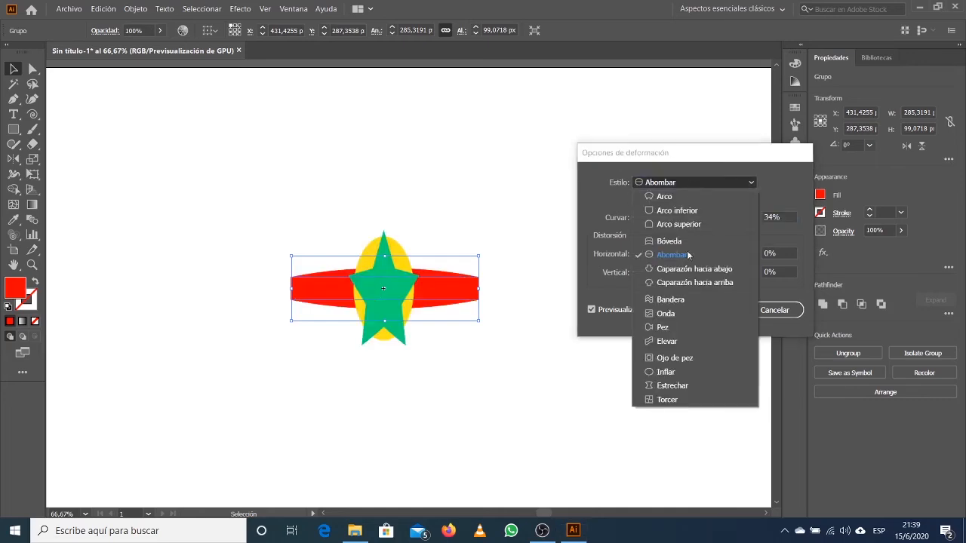
{"action": "left_click", "coordinate": [672, 301]}
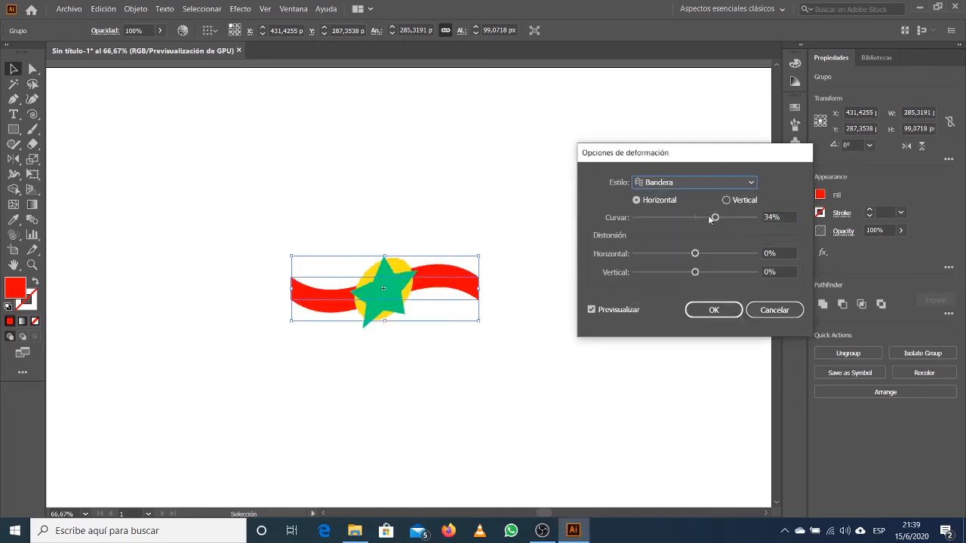
{"action": "left_click_drag", "start_coordinate": [714, 217], "coordinate": [725, 218]}
{"action": "left_click_drag", "start_coordinate": [695, 253], "coordinate": [682, 274]}
{"action": "left_click_drag", "start_coordinate": [730, 253], "coordinate": [738, 256]}
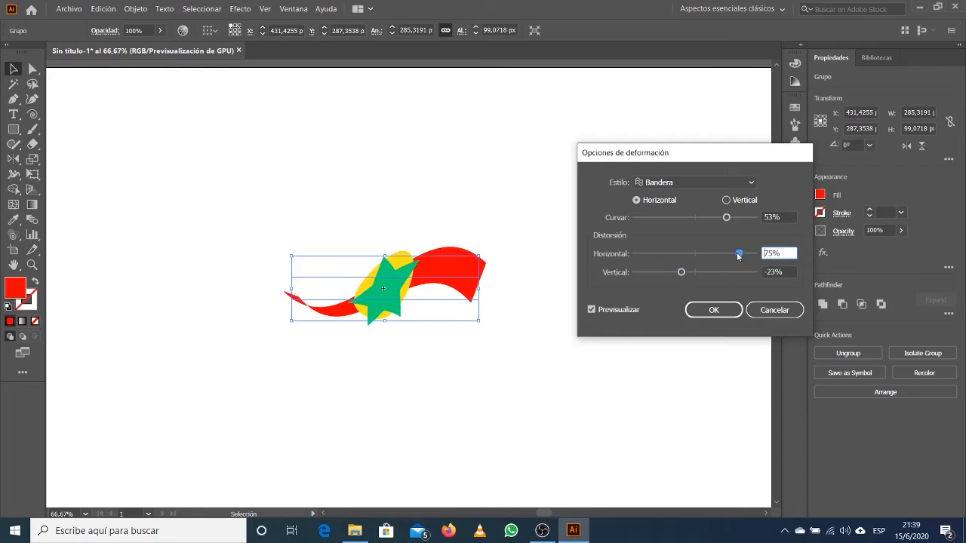
{"action": "left_click", "coordinate": [592, 310]}
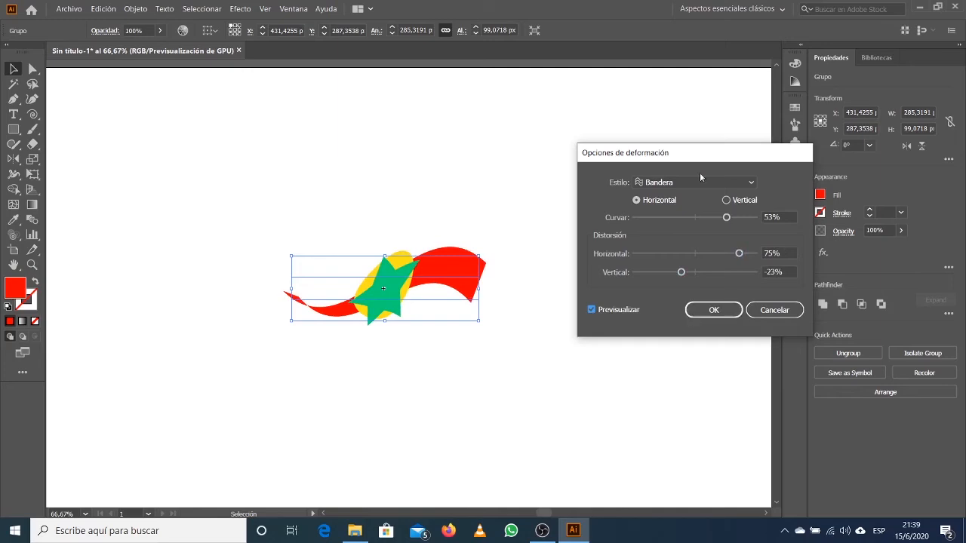
{"action": "left_click_drag", "start_coordinate": [688, 159], "coordinate": [663, 134]}
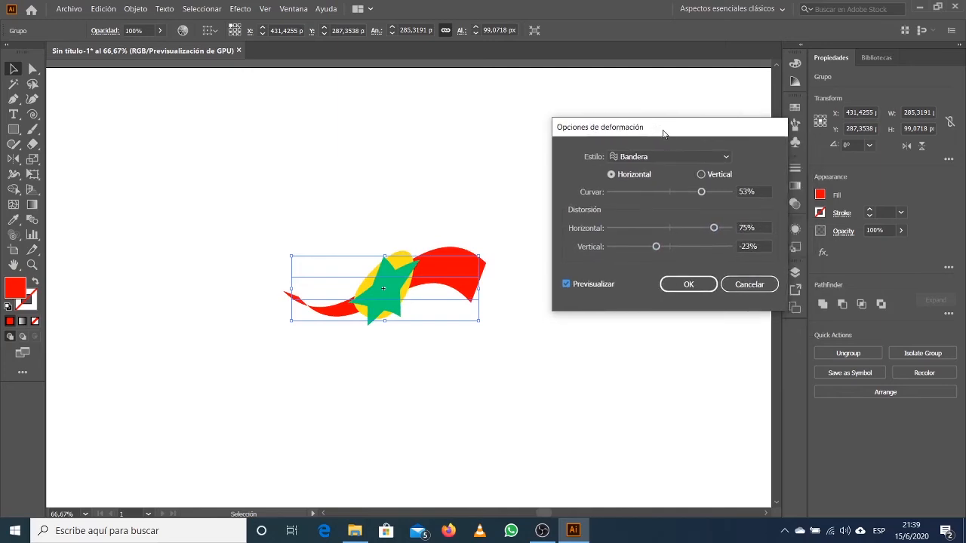
{"action": "left_click", "coordinate": [688, 284]}
{"action": "left_click", "coordinate": [494, 338]}
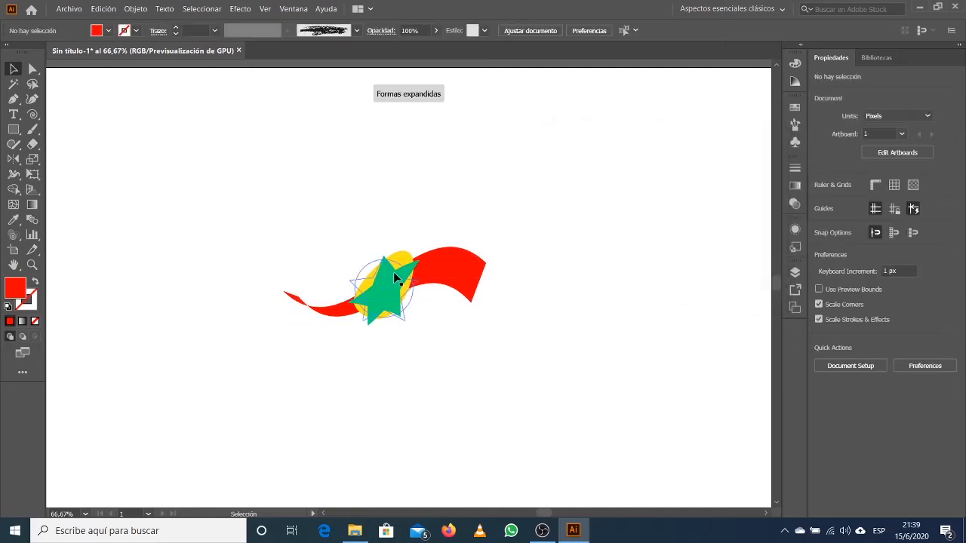
- Move the warped group about 21 px right and 38 px down, and place a copy about 226 px above it
{"action": "left_click_drag", "start_coordinate": [407, 284], "coordinate": [422, 309]}
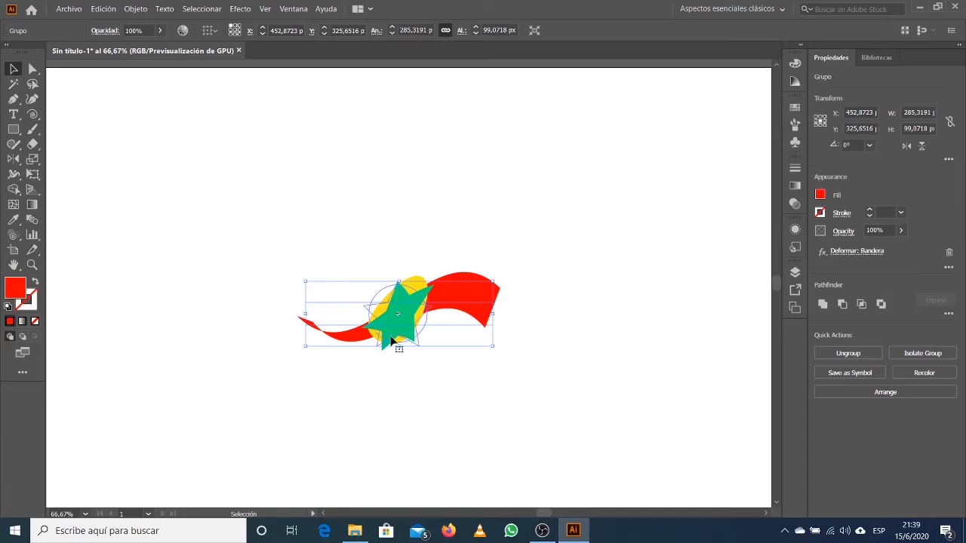
{"action": "left_click_drag", "start_coordinate": [393, 315], "coordinate": [400, 180]}
{"action": "left_click", "coordinate": [257, 189]}
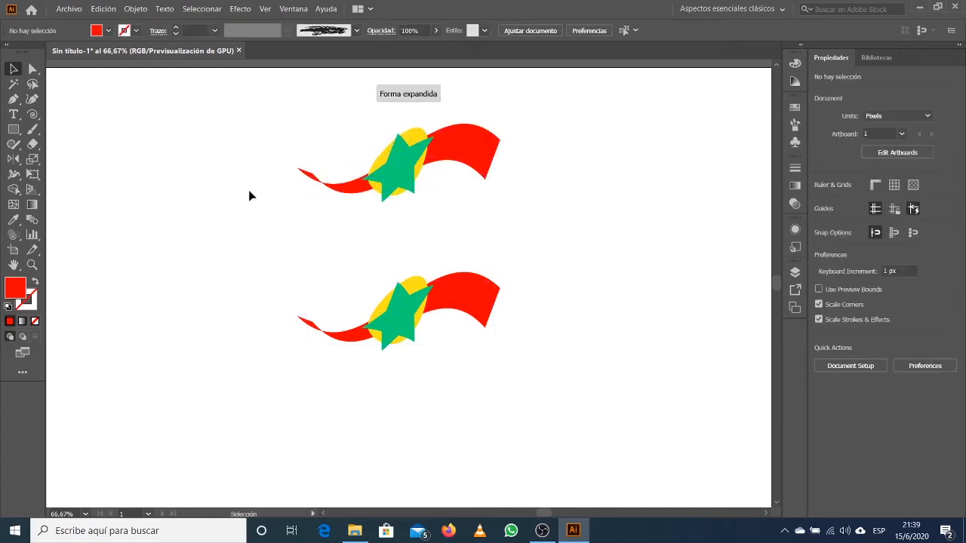
- Move the lower warped group about 44 px straight down, away from its copy
{"action": "left_click_drag", "start_coordinate": [241, 260], "coordinate": [492, 382]}
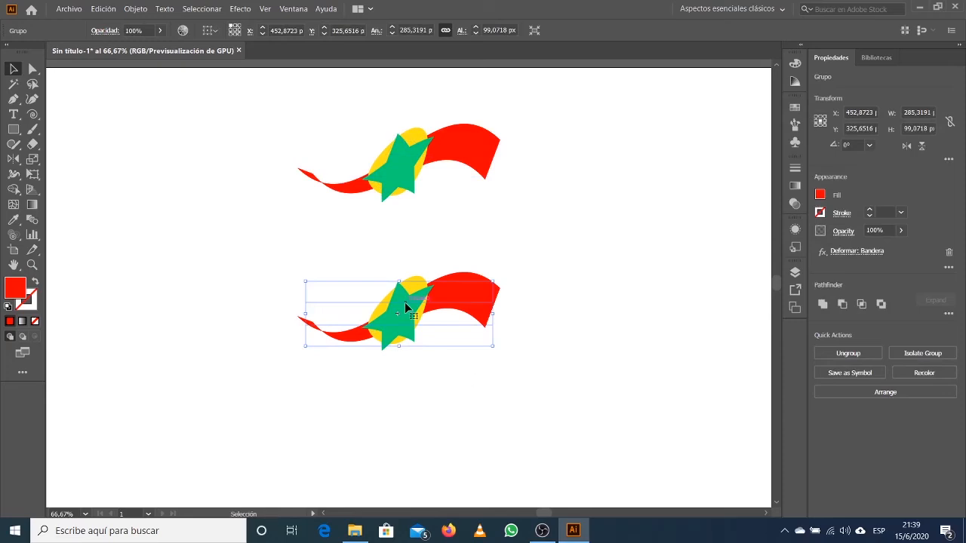
{"action": "left_click_drag", "start_coordinate": [404, 302], "coordinate": [404, 331]}
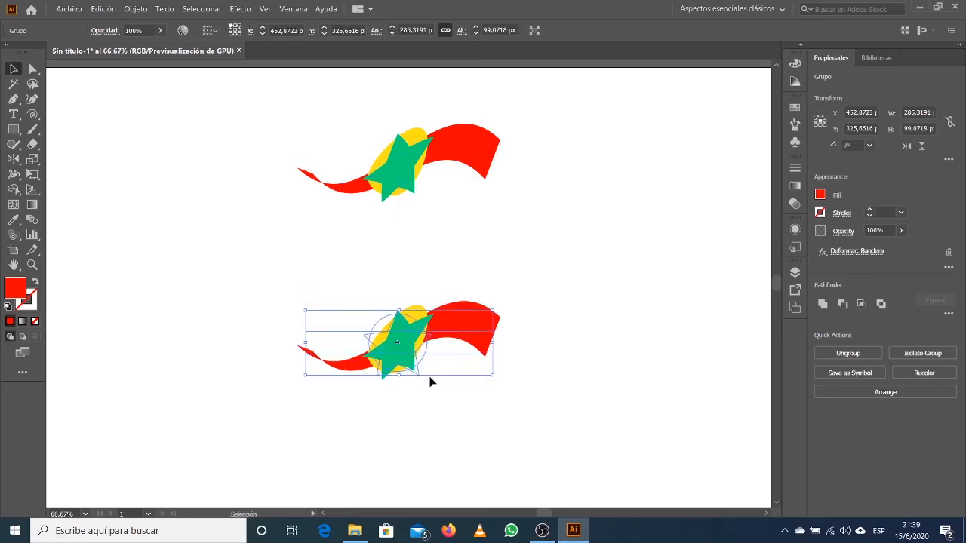
{"action": "left_click", "coordinate": [489, 428]}
- Show the Appearance settings (Apariencia) of the lower warped group and undock them beside the artwork
{"action": "left_click_drag", "start_coordinate": [504, 412], "coordinate": [330, 298]}
{"action": "left_click", "coordinate": [293, 9]}
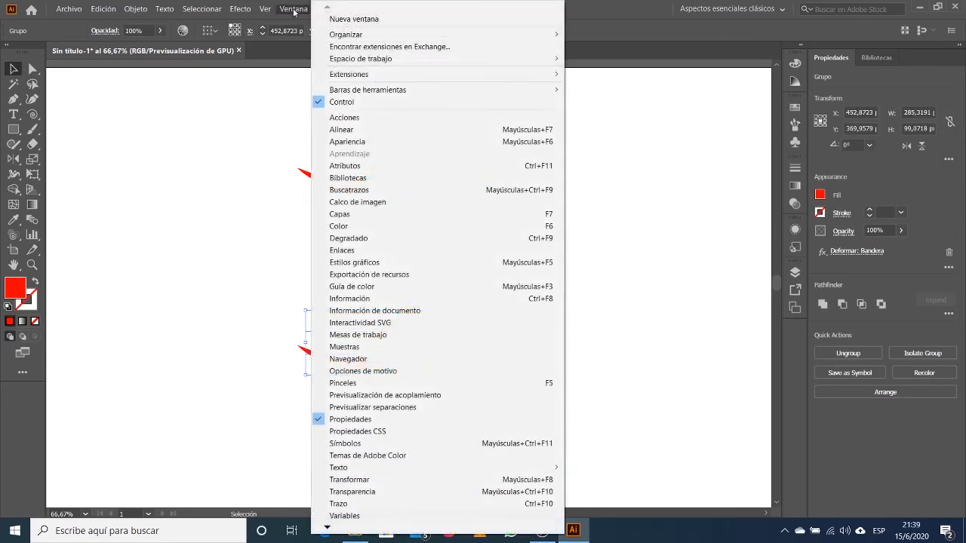
{"action": "left_click", "coordinate": [362, 142]}
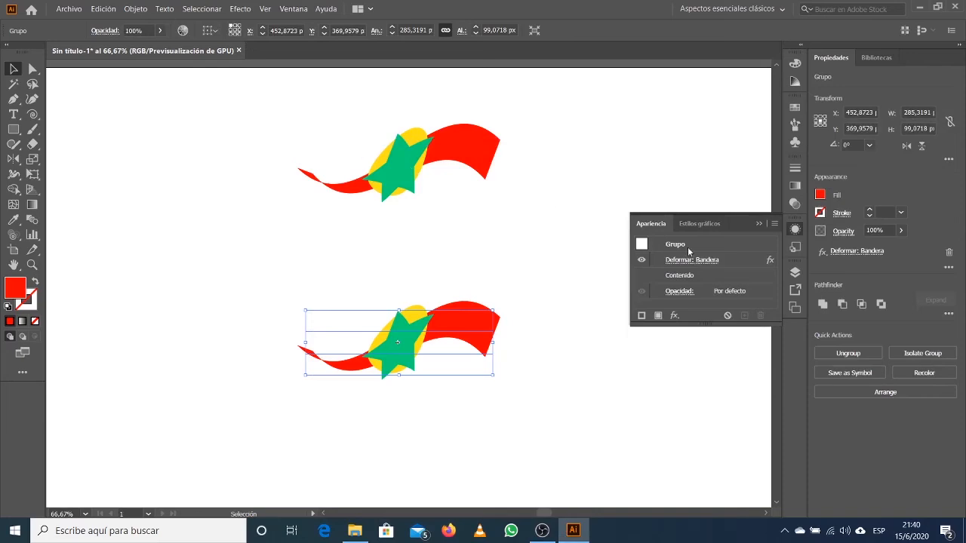
{"action": "left_click_drag", "start_coordinate": [655, 224], "coordinate": [450, 233]}
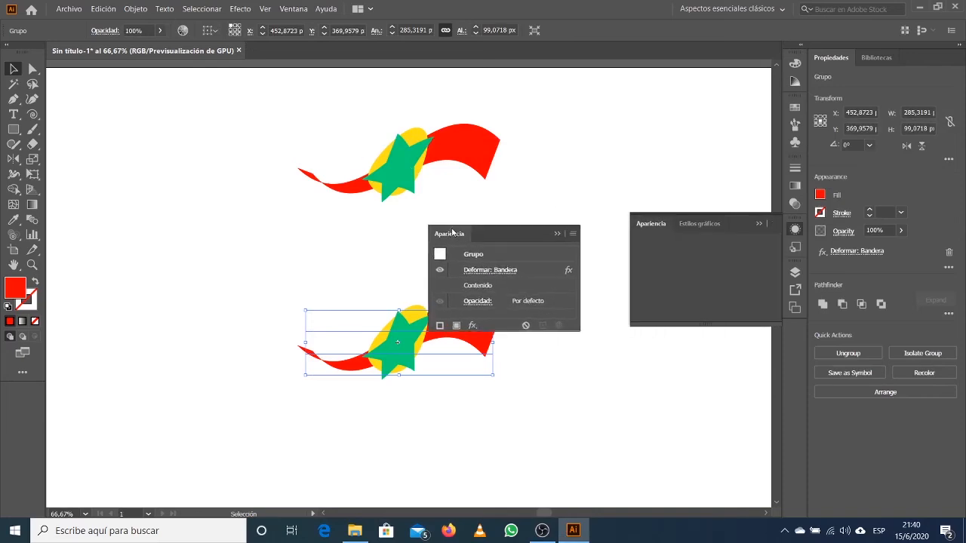
- Float the Appearance settings (Apariencia) in the empty canvas area beside the lower warped group and lengthen them slightly
{"action": "left_click", "coordinate": [764, 224]}
{"action": "left_click_drag", "start_coordinate": [540, 223], "coordinate": [682, 175]}
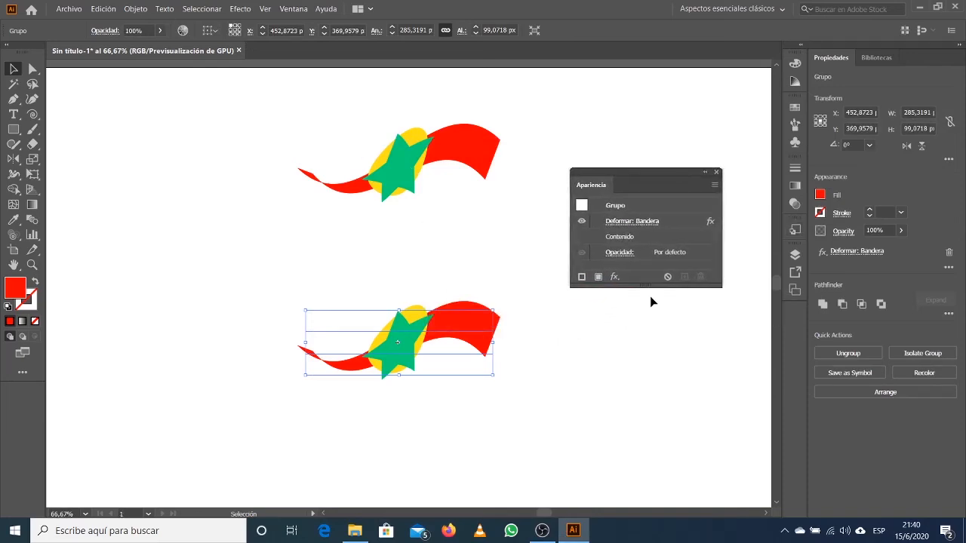
{"action": "left_click_drag", "start_coordinate": [649, 287], "coordinate": [642, 307]}
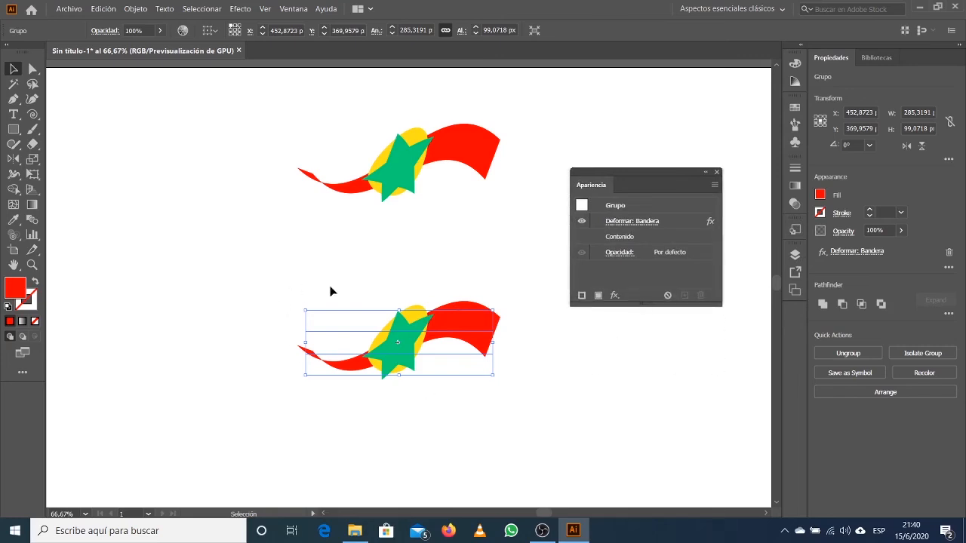
- Examine the lower warped group's contents (Contenido) and opacity options in its appearance, and return to the group level
{"action": "left_click", "coordinate": [612, 238]}
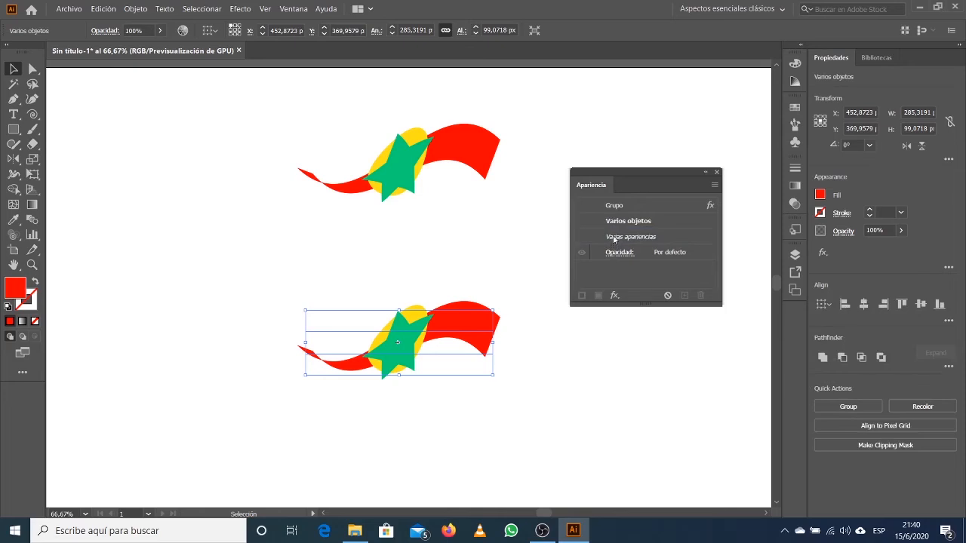
{"action": "left_click_drag", "start_coordinate": [619, 302], "coordinate": [618, 385]}
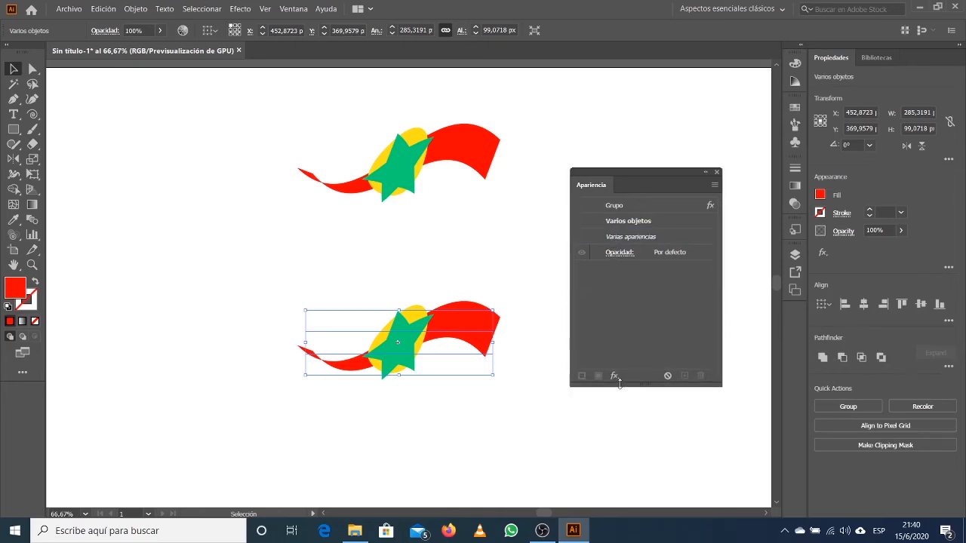
{"action": "left_click", "coordinate": [617, 222]}
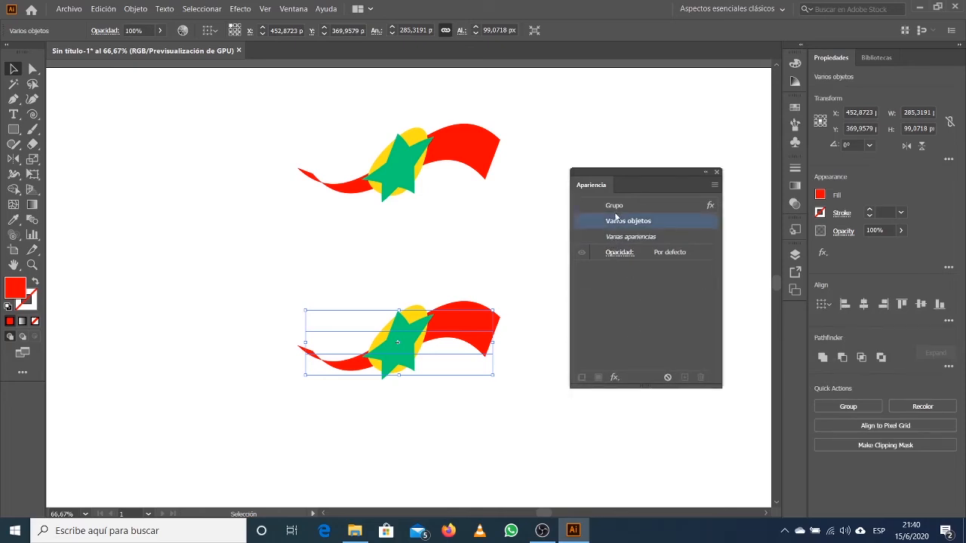
{"action": "left_click", "coordinate": [617, 237]}
{"action": "left_click", "coordinate": [618, 253]}
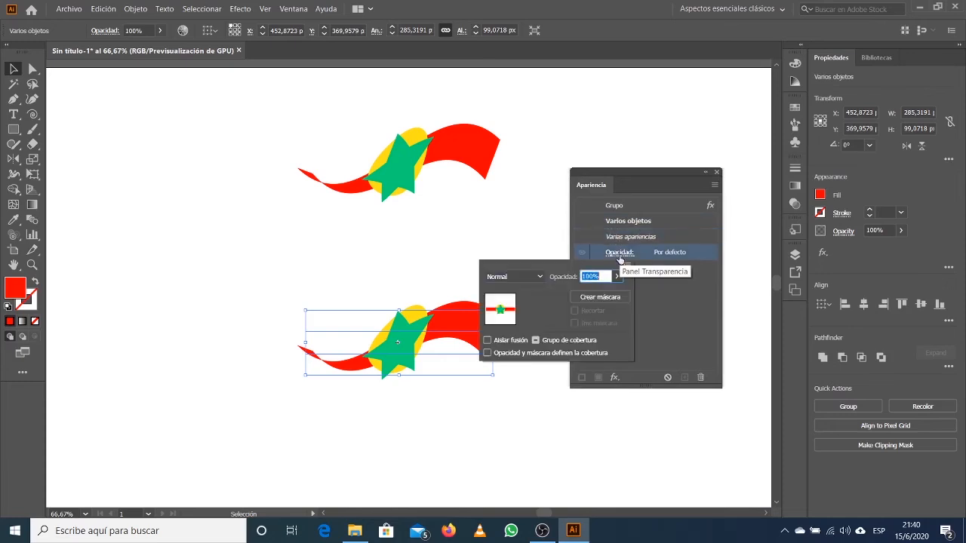
{"action": "left_click", "coordinate": [614, 205]}
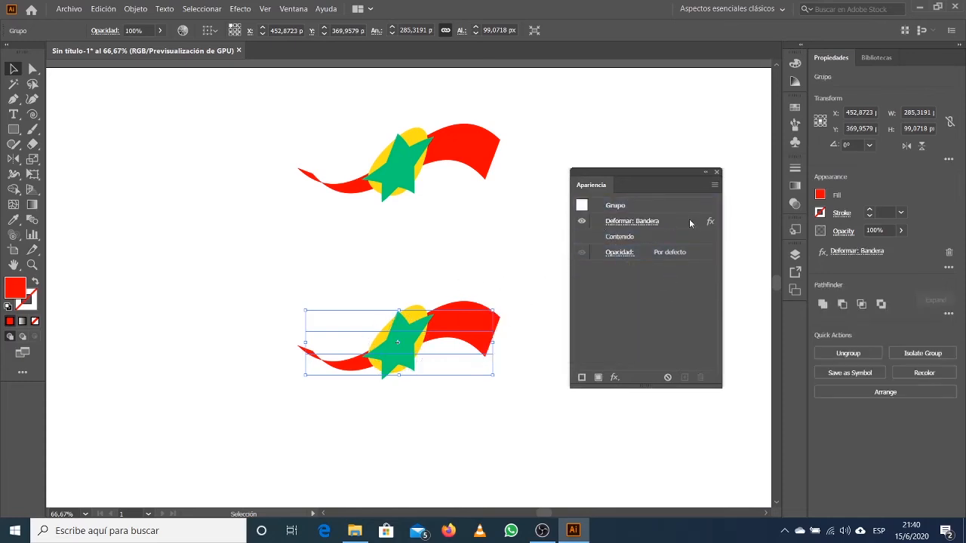
{"action": "left_click", "coordinate": [638, 223]}
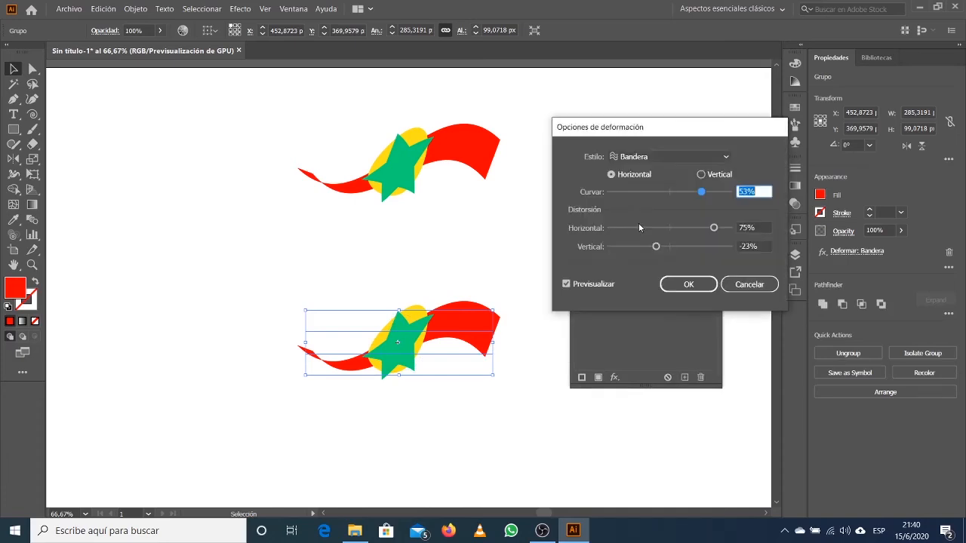
{"action": "left_click_drag", "start_coordinate": [699, 191], "coordinate": [718, 195]}
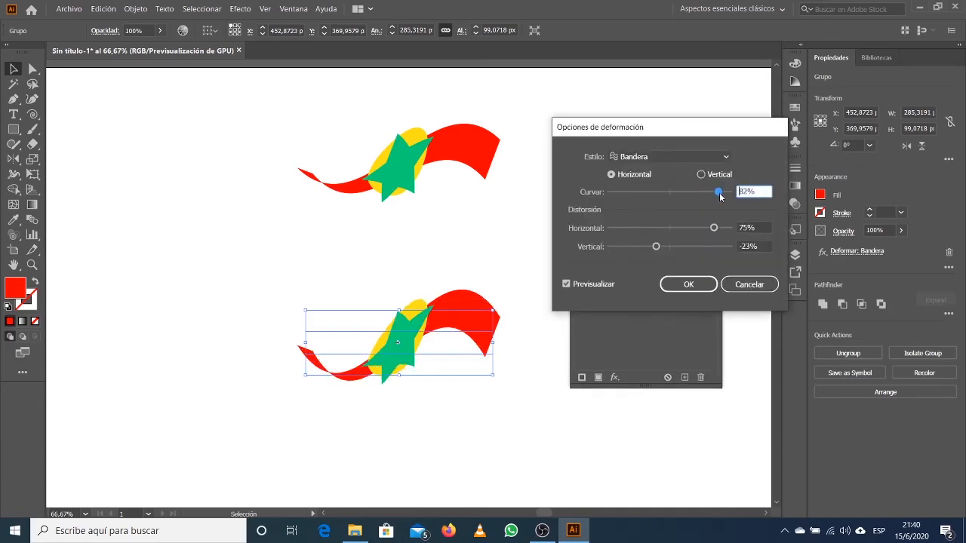
{"action": "left_click", "coordinate": [748, 285]}
- Try the Abombar warp style on the lower group's existing effect, and change the style to Elevar
{"action": "left_click", "coordinate": [649, 227]}
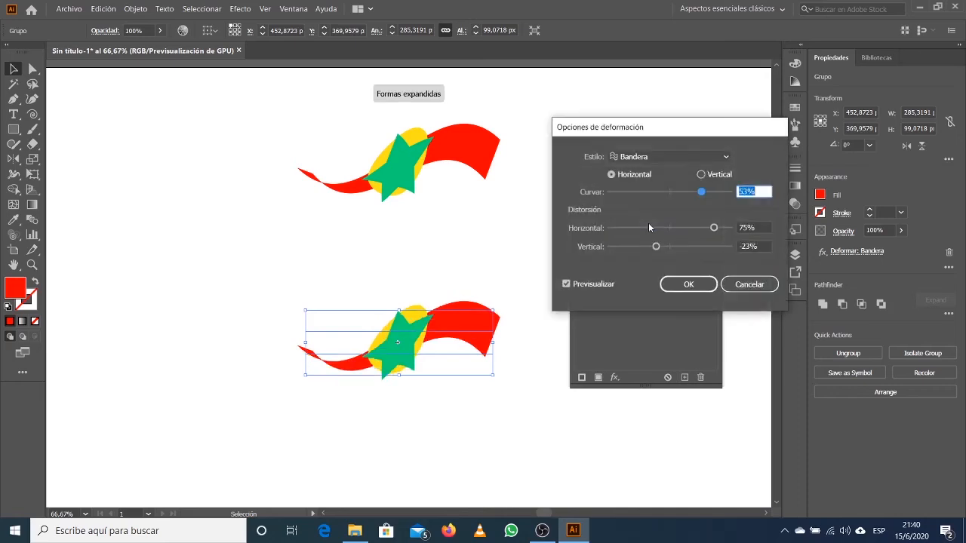
{"action": "left_click", "coordinate": [627, 157]}
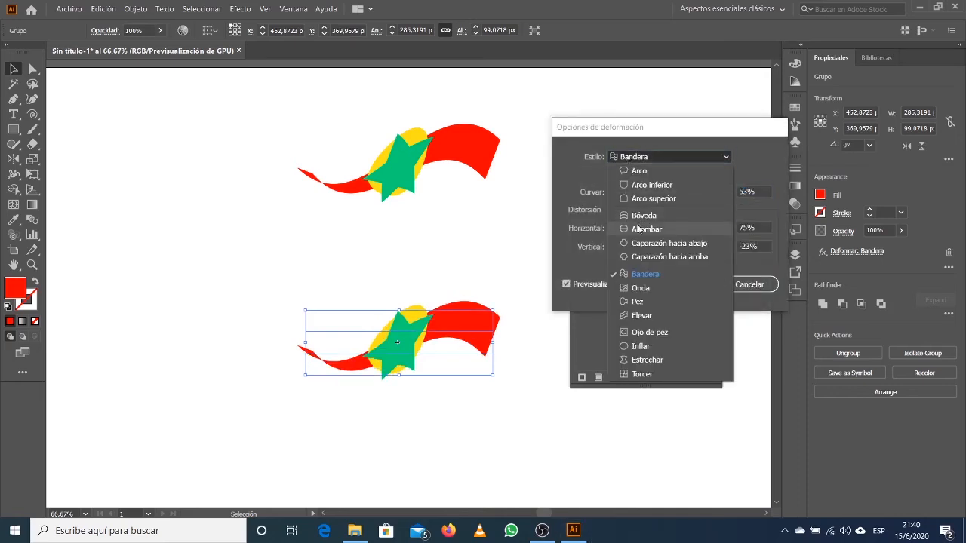
{"action": "left_click", "coordinate": [637, 228]}
{"action": "left_click", "coordinate": [636, 159]}
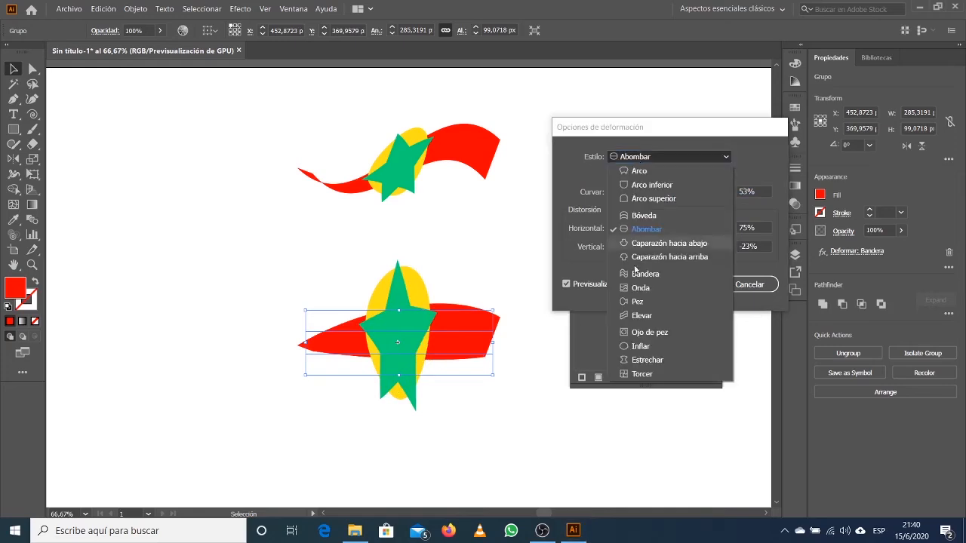
{"action": "left_click", "coordinate": [633, 275]}
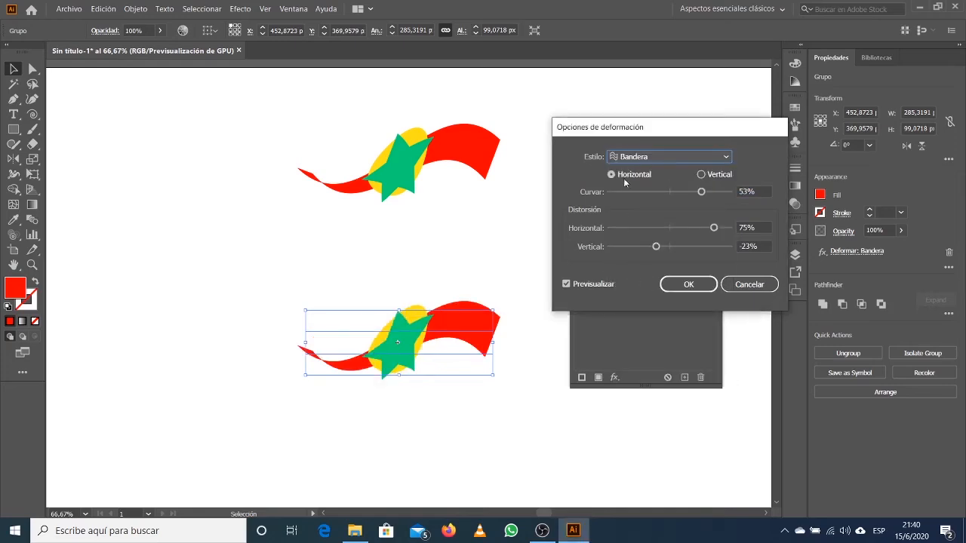
{"action": "left_click", "coordinate": [624, 157]}
{"action": "left_click", "coordinate": [632, 310]}
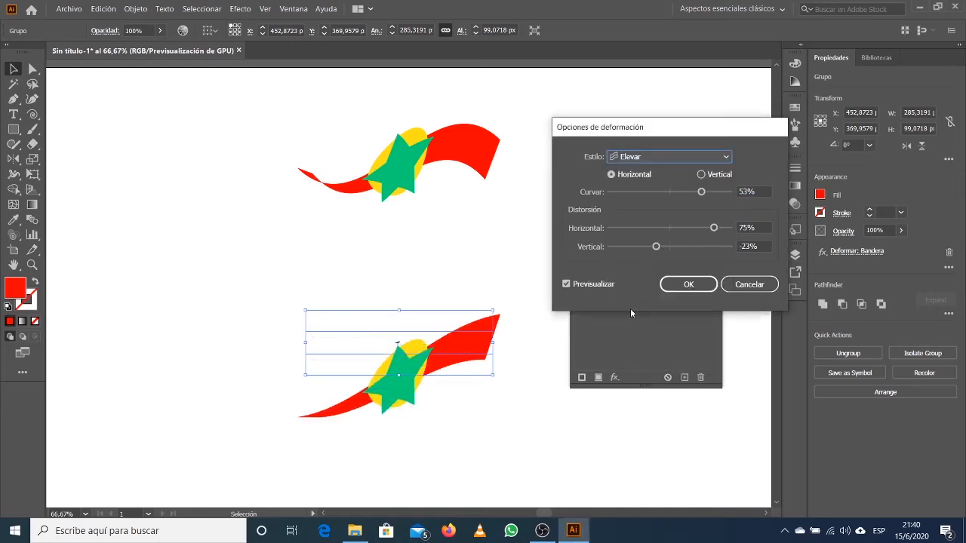
{"action": "left_click", "coordinate": [688, 285]}
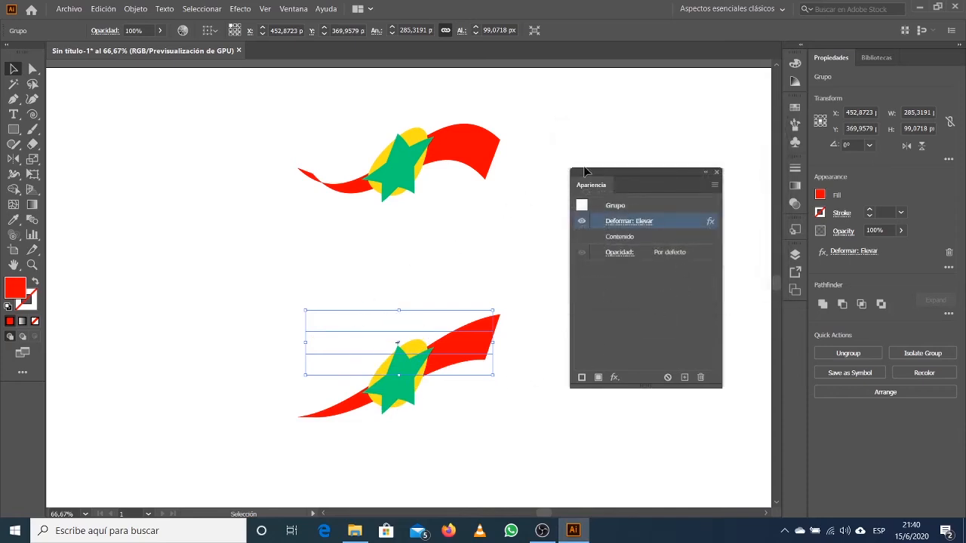
- Delete the warp effect from the lower group's appearance
{"action": "left_click_drag", "start_coordinate": [355, 303], "coordinate": [491, 413]}
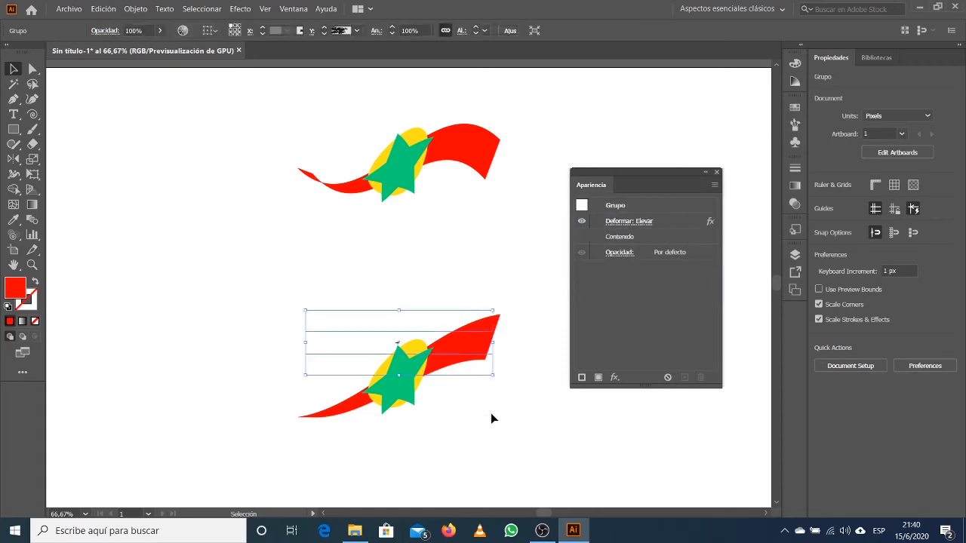
{"action": "left_click_drag", "start_coordinate": [596, 181], "coordinate": [611, 167]}
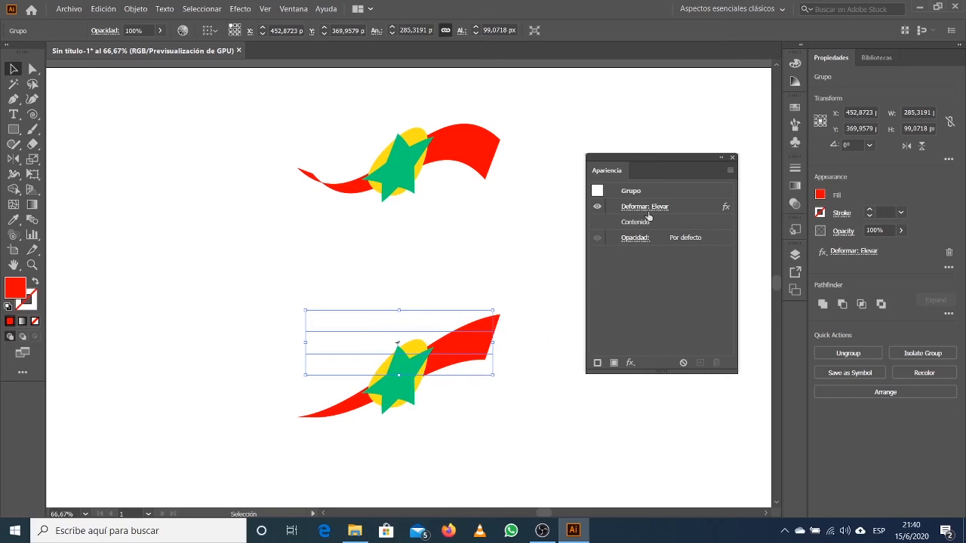
{"action": "left_click", "coordinate": [694, 206]}
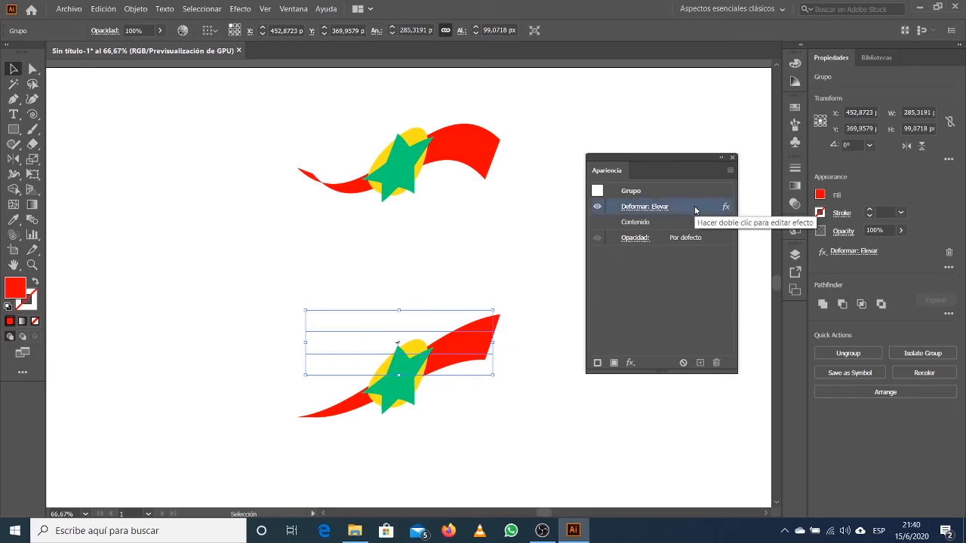
{"action": "left_click", "coordinate": [716, 362]}
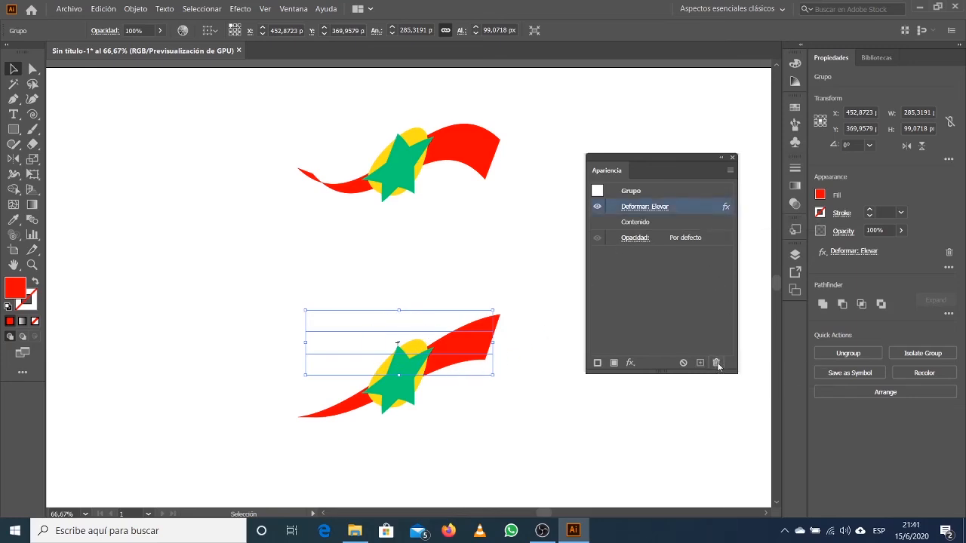
- Ungroup the lower star and red bar, and clear the selection
{"action": "right_click", "coordinate": [390, 362]}
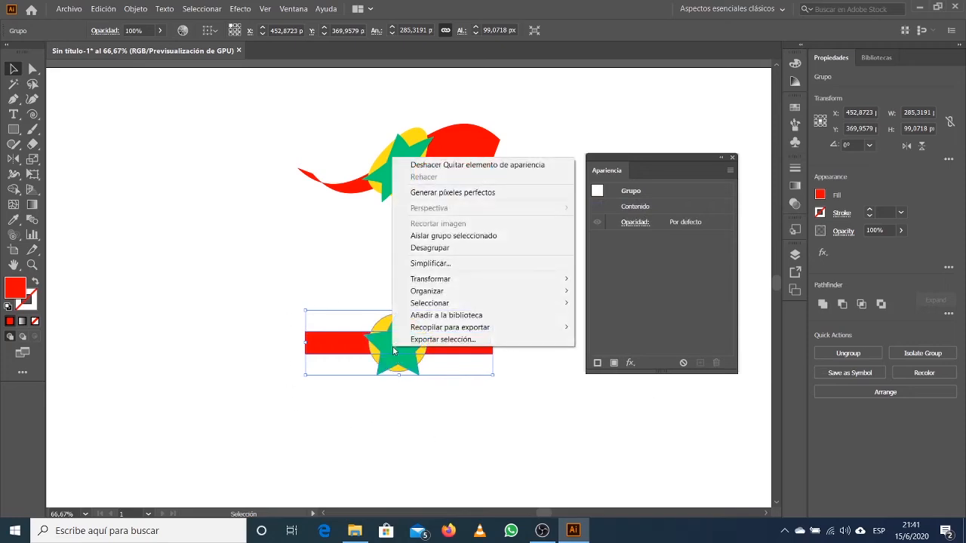
{"action": "left_click", "coordinate": [428, 248]}
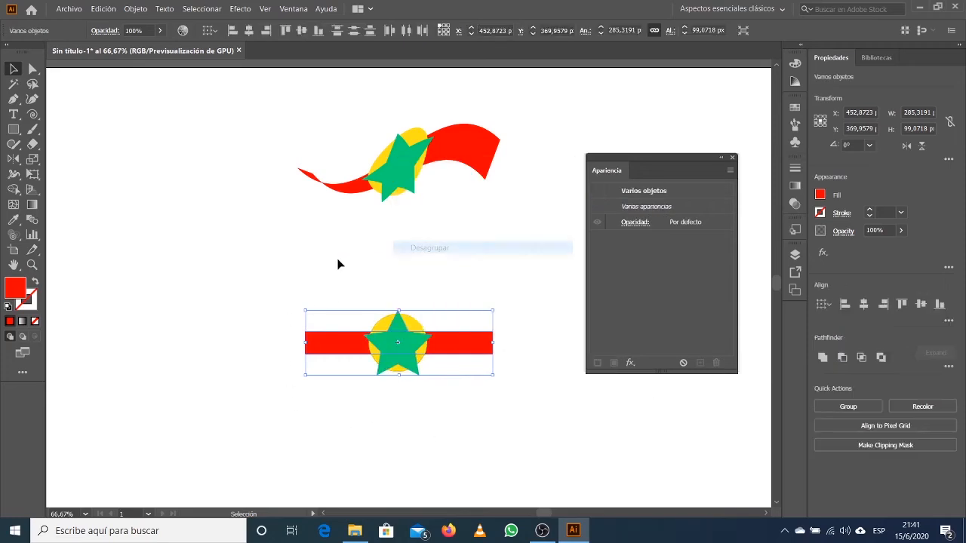
{"action": "left_click", "coordinate": [339, 264]}
- Examine the appearance entries of the ungrouped star symbol on the lower bar
{"action": "left_click", "coordinate": [405, 335]}
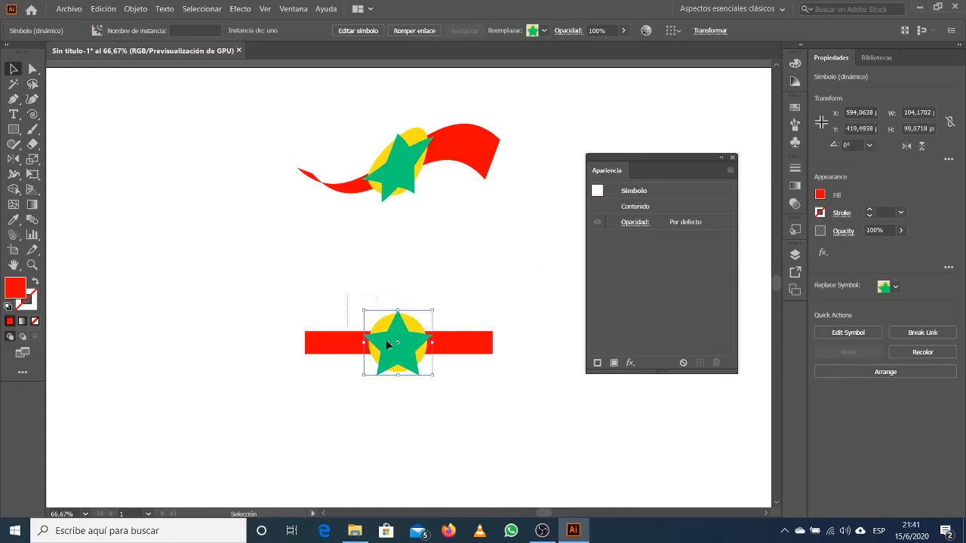
{"action": "left_click_drag", "start_coordinate": [385, 340], "coordinate": [424, 381]}
{"action": "left_click", "coordinate": [454, 305]}
{"action": "left_click", "coordinate": [410, 324]}
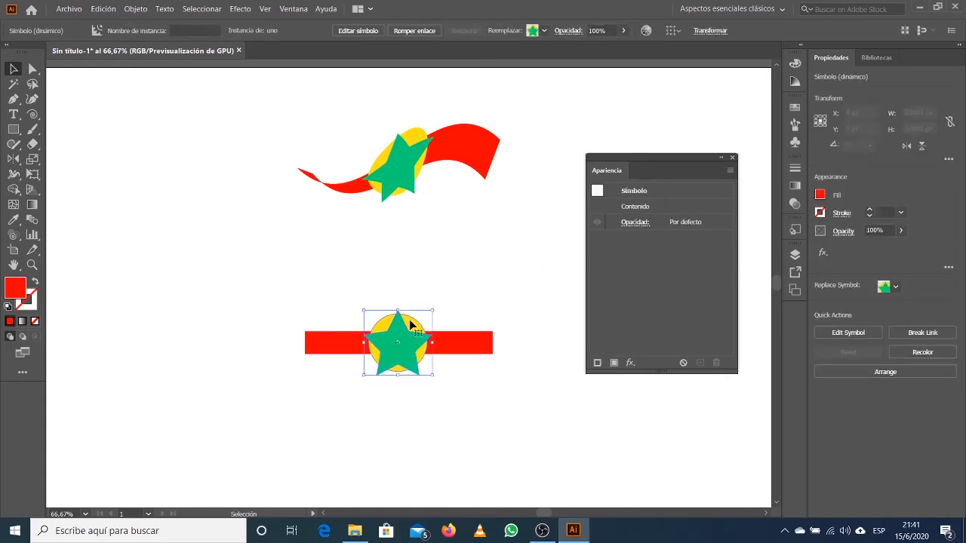
{"action": "left_click", "coordinate": [635, 207]}
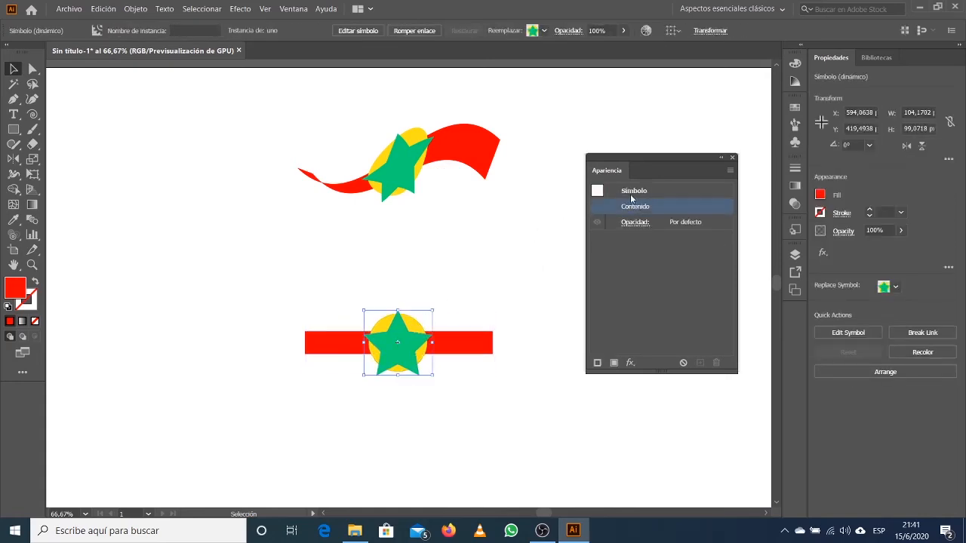
- Try moving the lower star symbol about 80 px right and 32 px down, and undo the move
{"action": "left_click", "coordinate": [431, 369]}
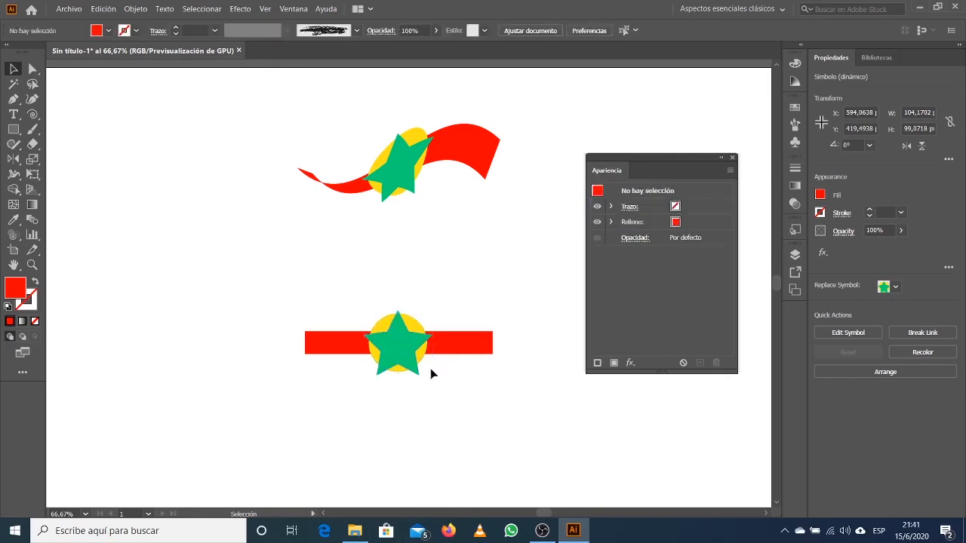
{"action": "left_click_drag", "start_coordinate": [405, 348], "coordinate": [464, 377]}
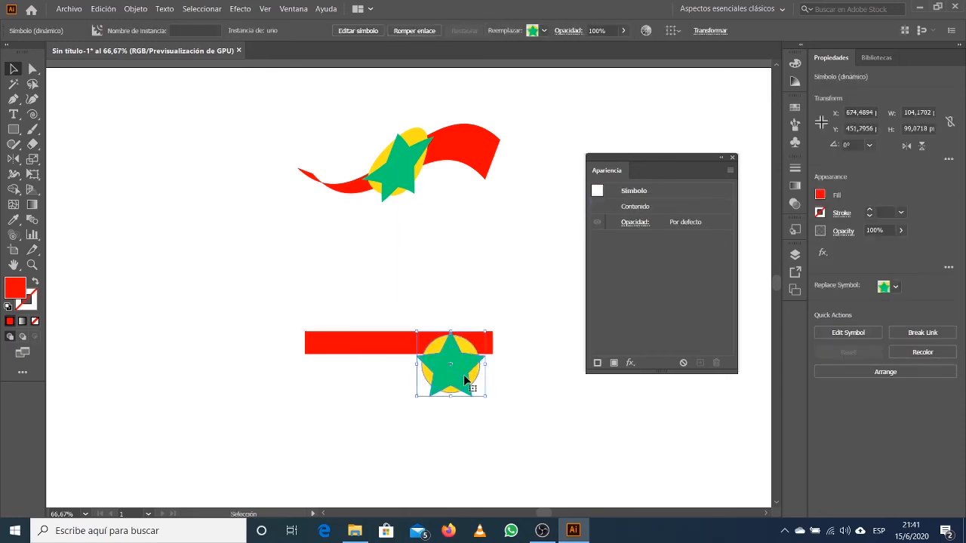
{"action": "key", "text": "ctrl+z"}
- Select the lower red bar and examine its stroke (Trazo) and fill (Relleno) entries in the Appearance settings
{"action": "left_click", "coordinate": [464, 345]}
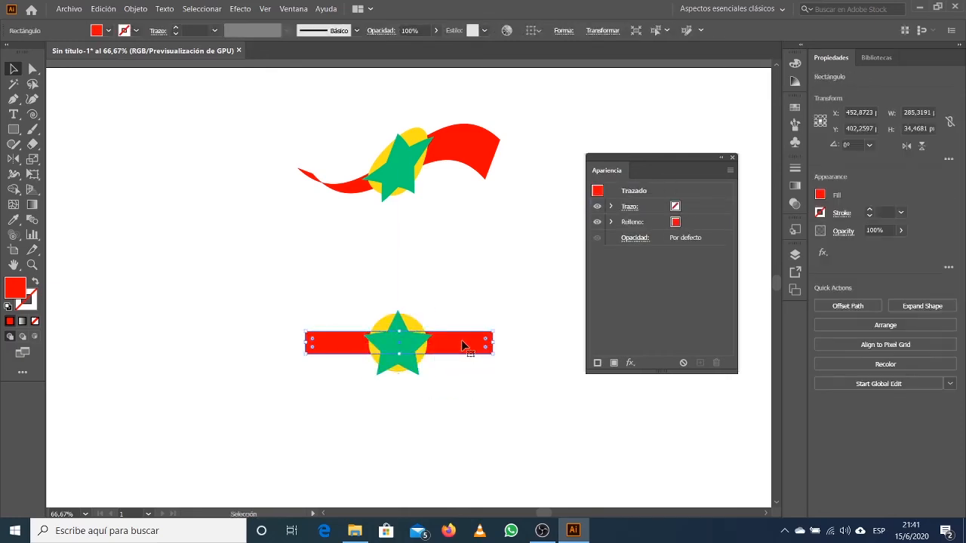
{"action": "left_click_drag", "start_coordinate": [611, 161], "coordinate": [597, 180]}
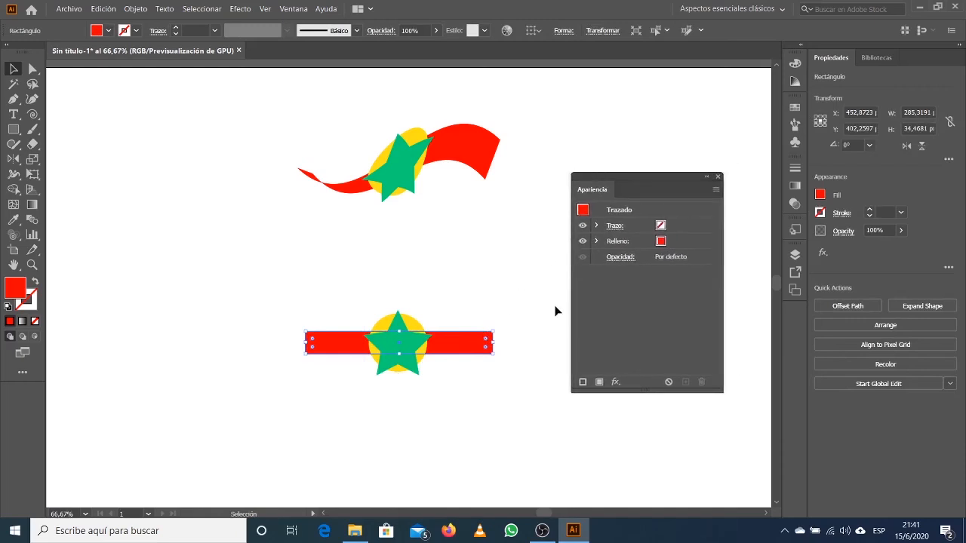
{"action": "left_click", "coordinate": [595, 226]}
{"action": "left_click", "coordinate": [595, 226]}
{"action": "left_click", "coordinate": [596, 242]}
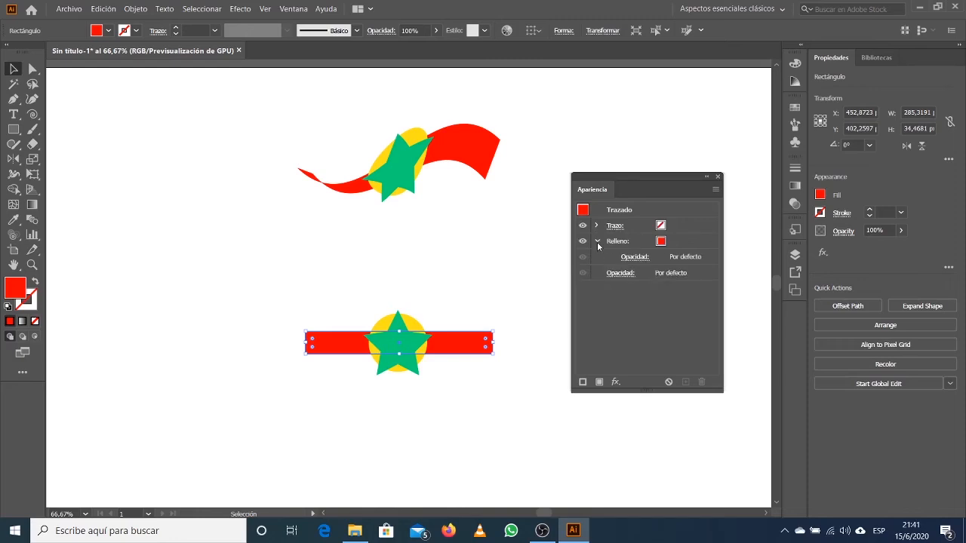
{"action": "left_click", "coordinate": [596, 242]}
- Try orange, yellow and green swatches for the lower bar's fill (Relleno), and set it to dark magenta
{"action": "left_click", "coordinate": [659, 243]}
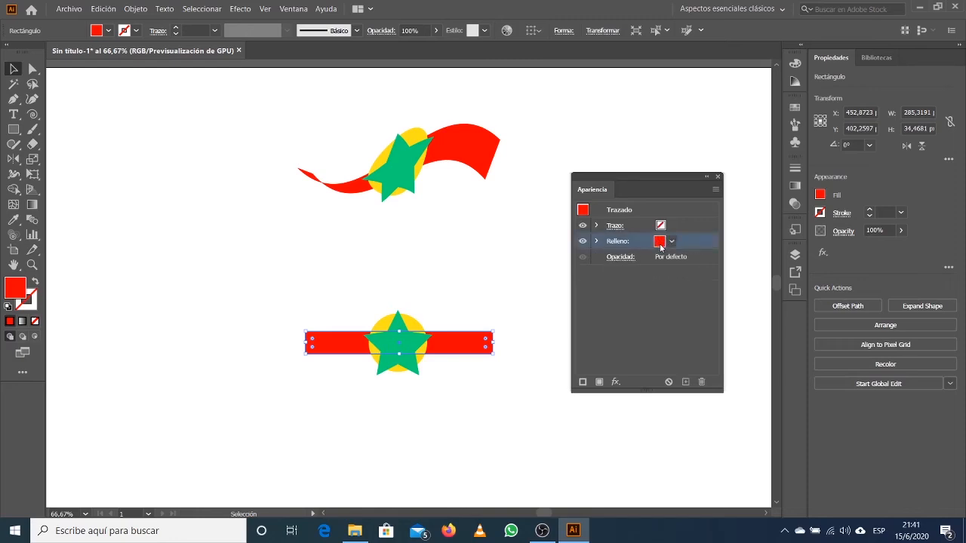
{"action": "left_click", "coordinate": [660, 245]}
{"action": "left_click", "coordinate": [631, 262]}
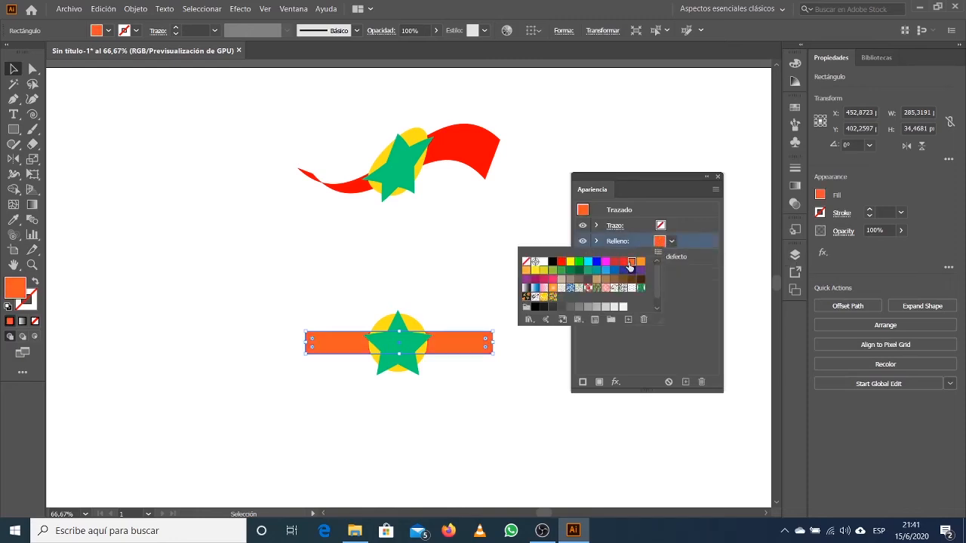
{"action": "left_click", "coordinate": [571, 262]}
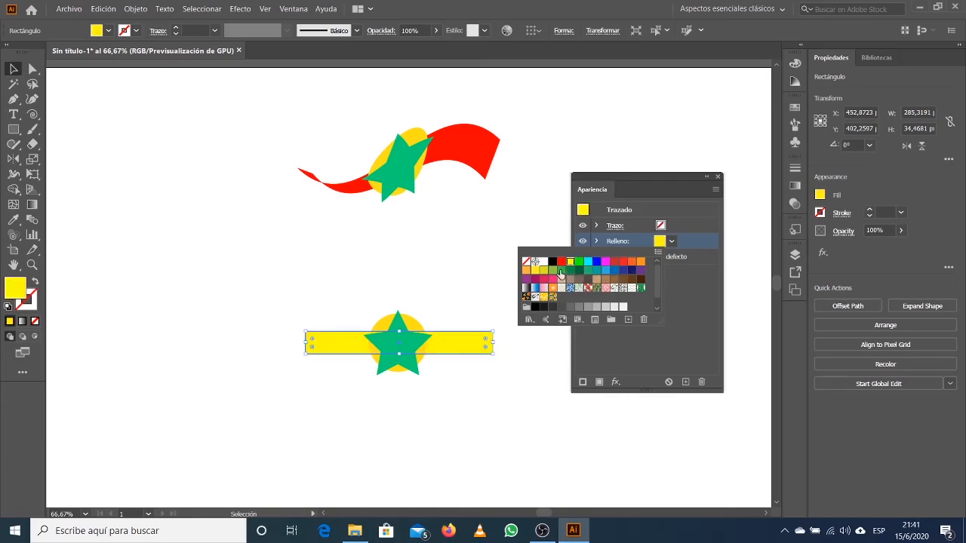
{"action": "left_click", "coordinate": [552, 270]}
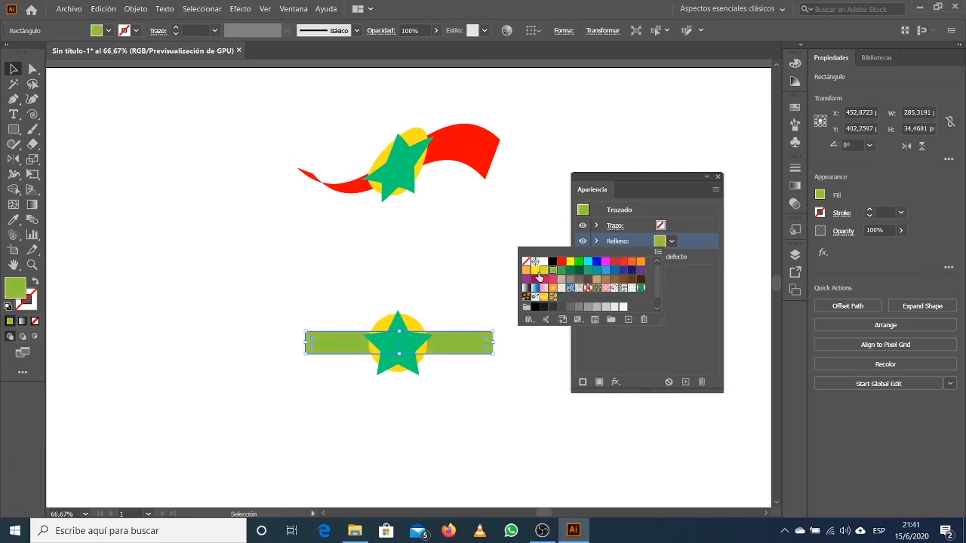
{"action": "left_click", "coordinate": [535, 270]}
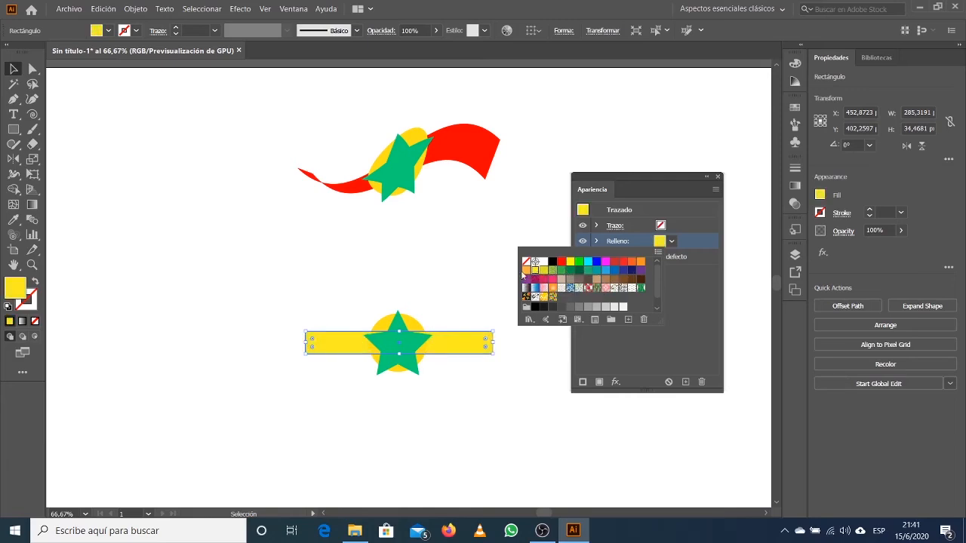
{"action": "left_click", "coordinate": [525, 270]}
{"action": "left_click", "coordinate": [534, 279]}
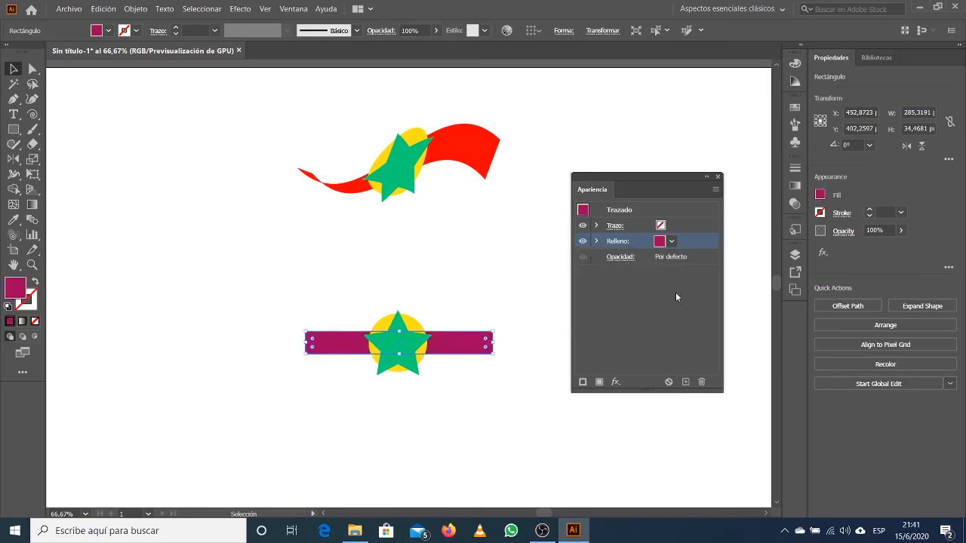
- Give the lower bar a Magenta RGB stroke (Trazo) with a weight of 9 pt
{"action": "left_click", "coordinate": [660, 226]}
{"action": "left_click", "coordinate": [660, 226]}
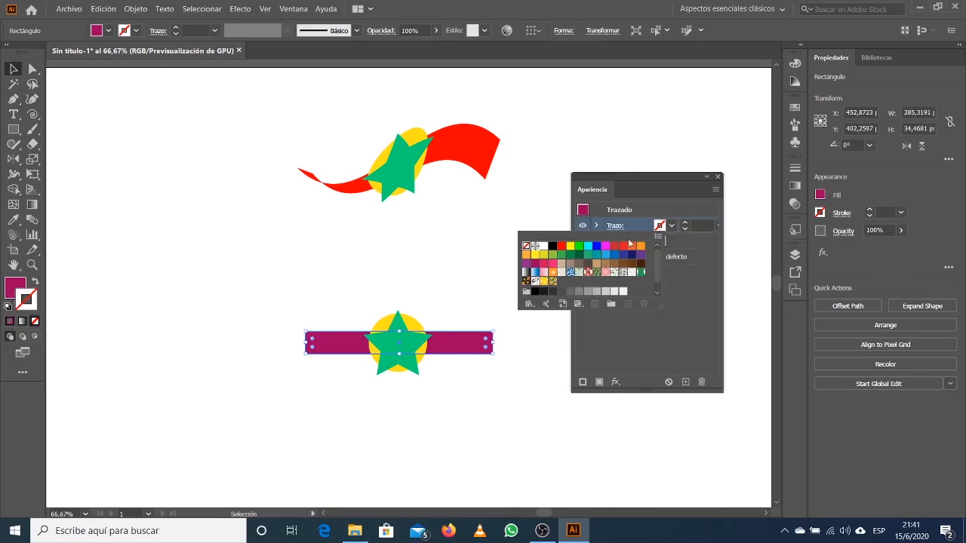
{"action": "left_click", "coordinate": [605, 246]}
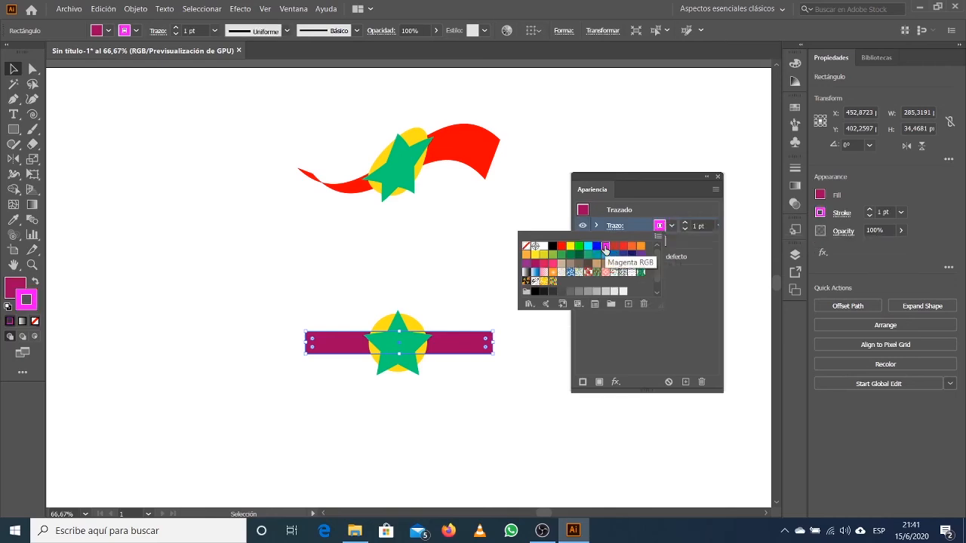
{"action": "left_click", "coordinate": [710, 228]}
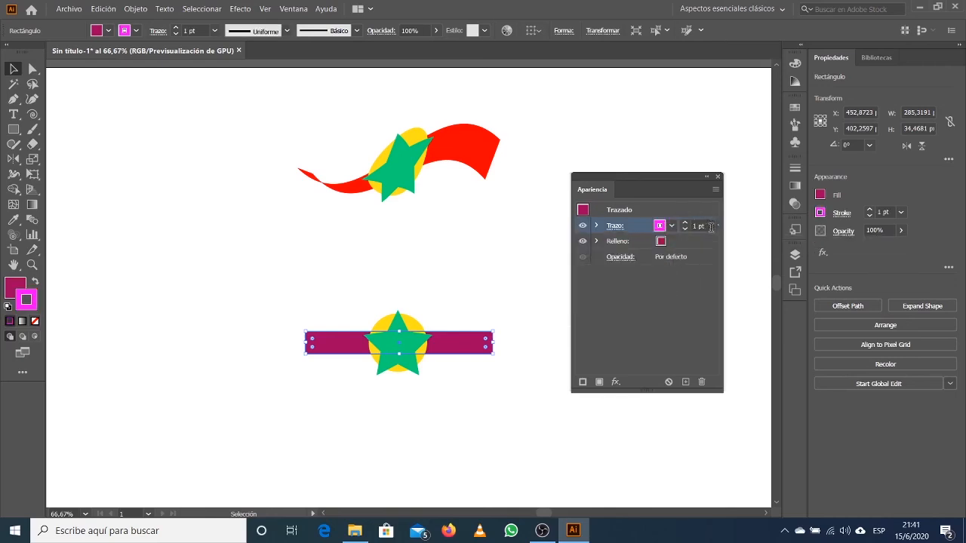
{"action": "left_click_drag", "start_coordinate": [724, 244], "coordinate": [751, 243]}
{"action": "left_click", "coordinate": [719, 226]}
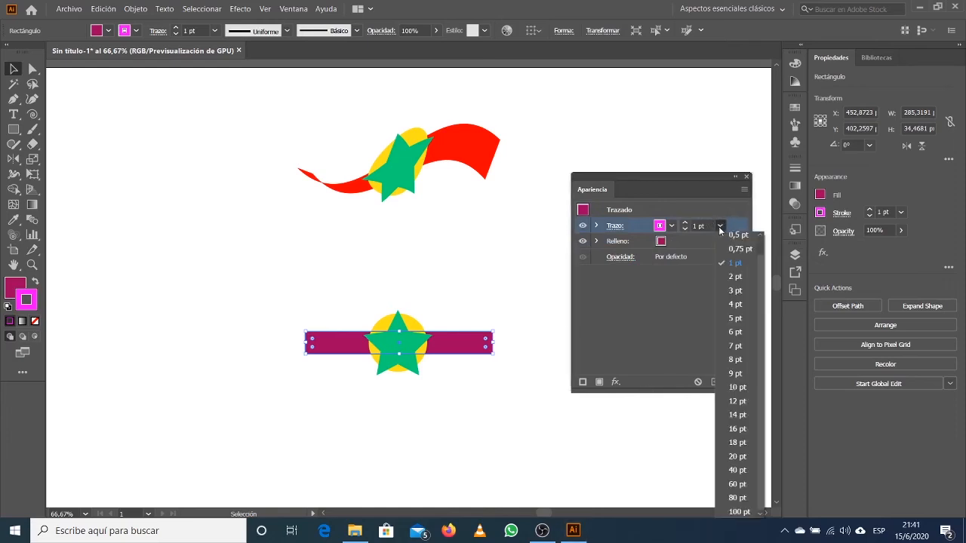
{"action": "left_click", "coordinate": [721, 374]}
{"action": "left_click", "coordinate": [658, 328]}
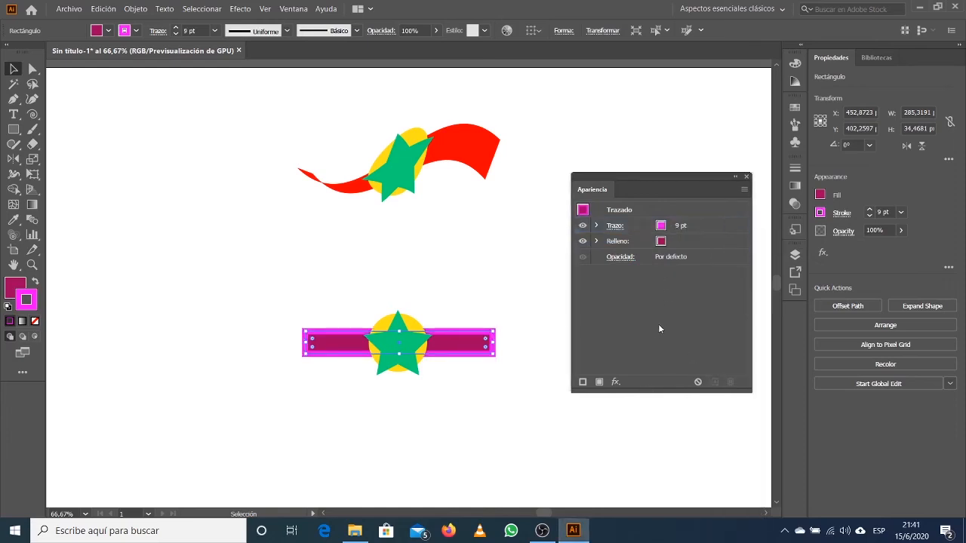
- Break the symbol link of the star on the lower bar
{"action": "left_click", "coordinate": [340, 317]}
{"action": "left_click_drag", "start_coordinate": [310, 288], "coordinate": [477, 381]}
{"action": "left_click", "coordinate": [471, 404]}
{"action": "left_click", "coordinate": [394, 337]}
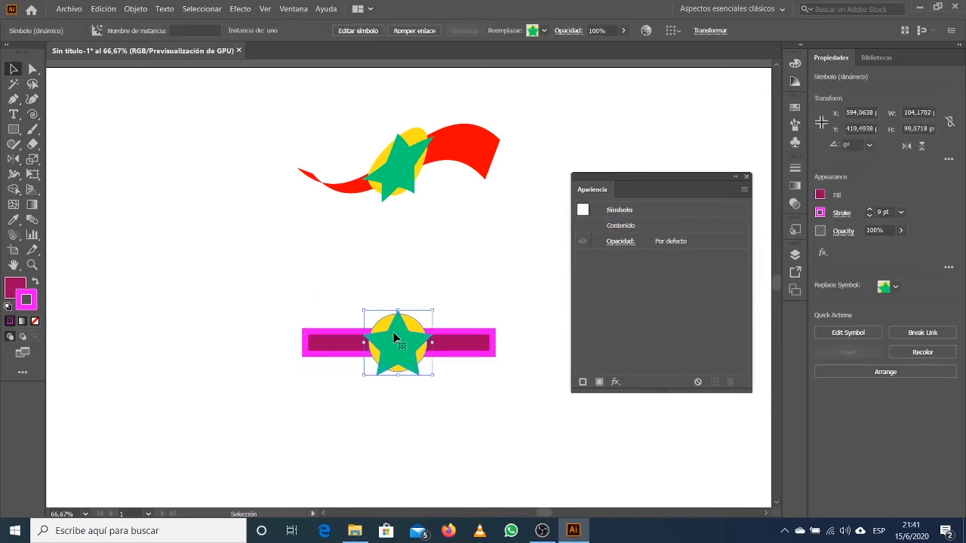
{"action": "right_click", "coordinate": [394, 338]}
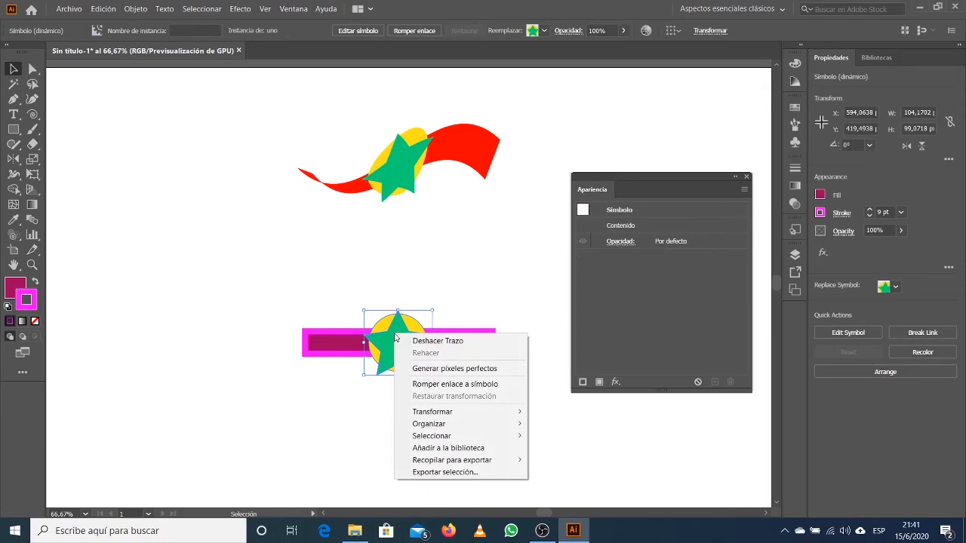
{"action": "left_click", "coordinate": [418, 386]}
{"action": "left_click", "coordinate": [398, 406]}
- Ungroup the lower star artwork down to single paths, and select the green star with its fill (Relleno)
{"action": "left_click", "coordinate": [397, 350]}
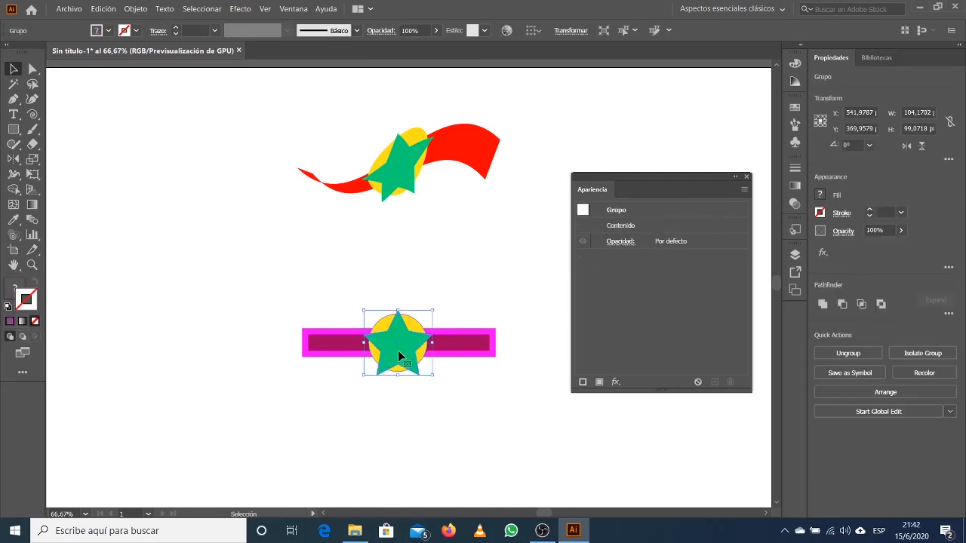
{"action": "right_click", "coordinate": [423, 342]}
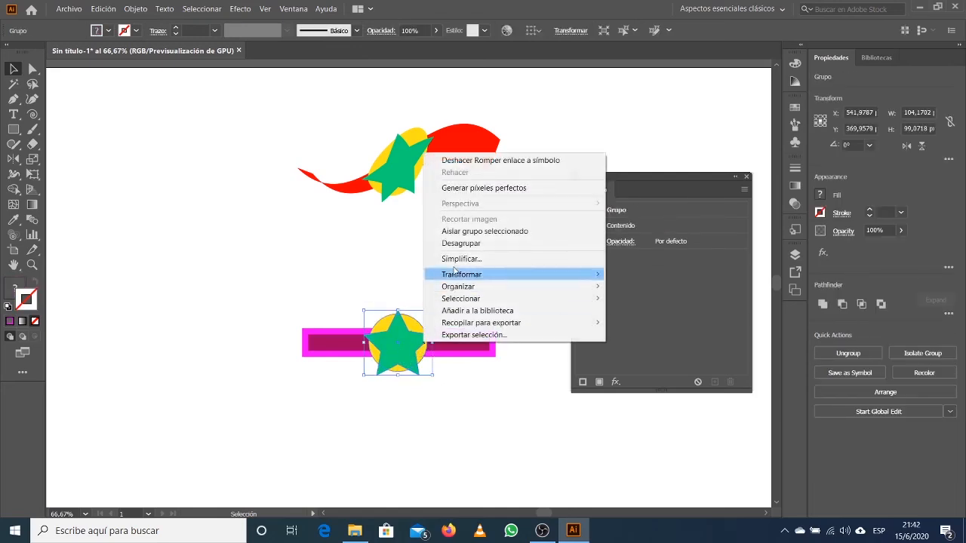
{"action": "left_click", "coordinate": [457, 243]}
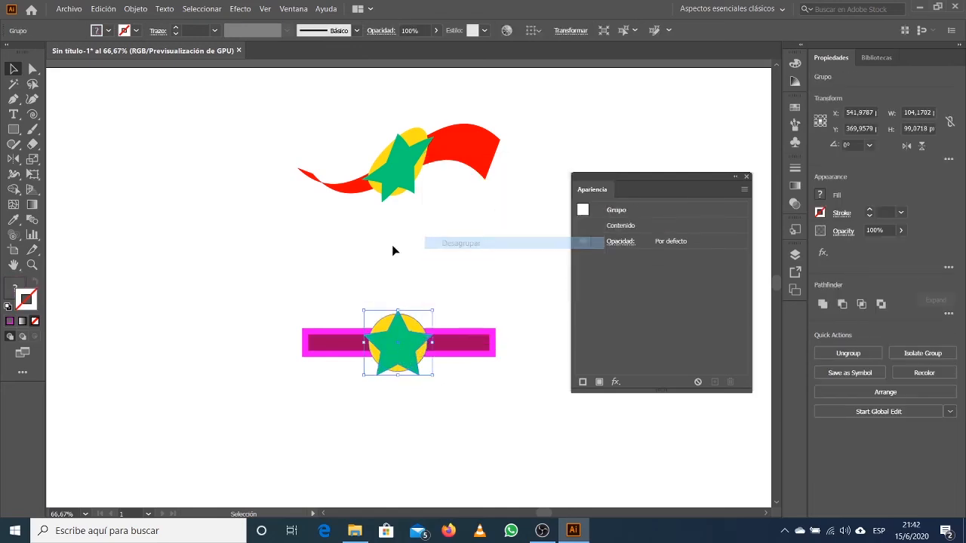
{"action": "right_click", "coordinate": [400, 344]}
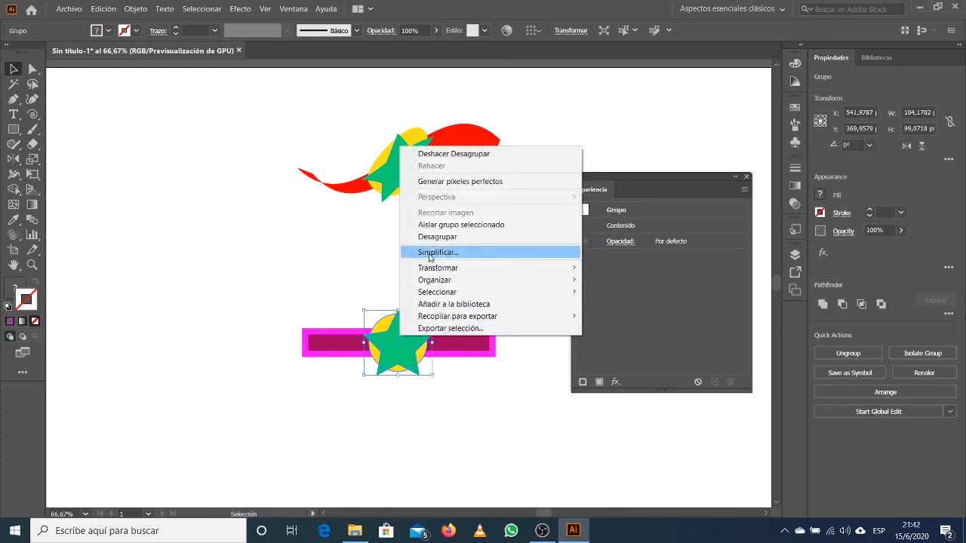
{"action": "left_click", "coordinate": [431, 240]}
{"action": "left_click", "coordinate": [404, 336]}
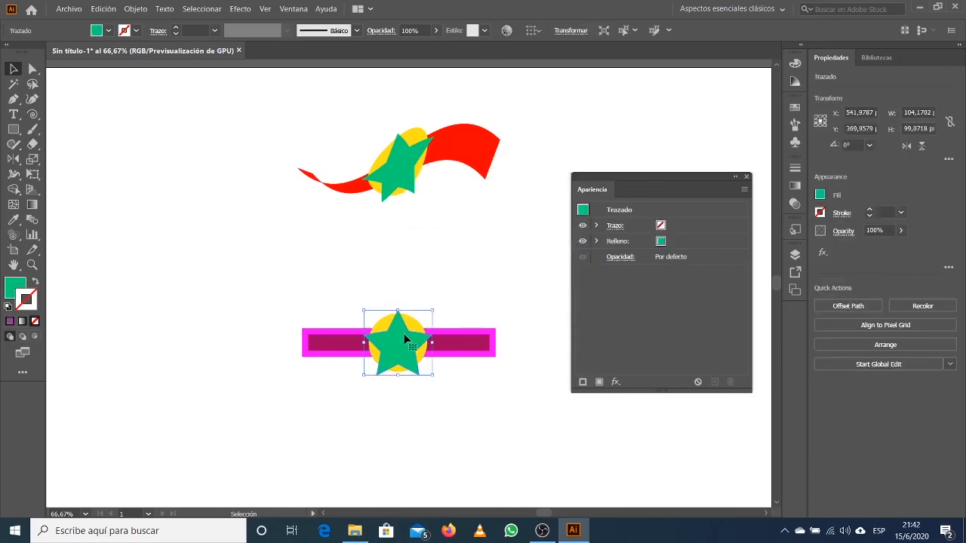
{"action": "left_click", "coordinate": [660, 242]}
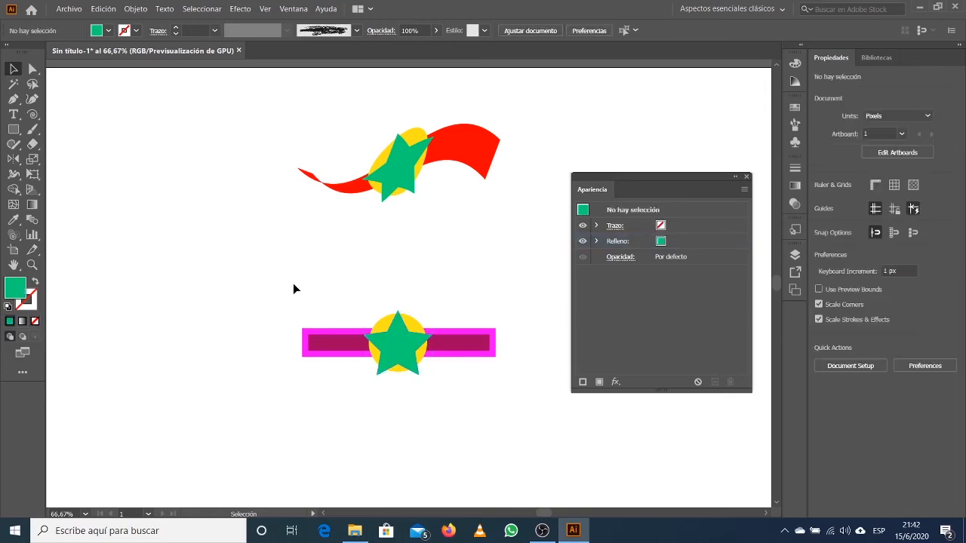
- Try the Abombar warp effect and another warp style on the lower star, circle and bar, and cancel the effect
{"action": "left_click_drag", "start_coordinate": [292, 283], "coordinate": [498, 394]}
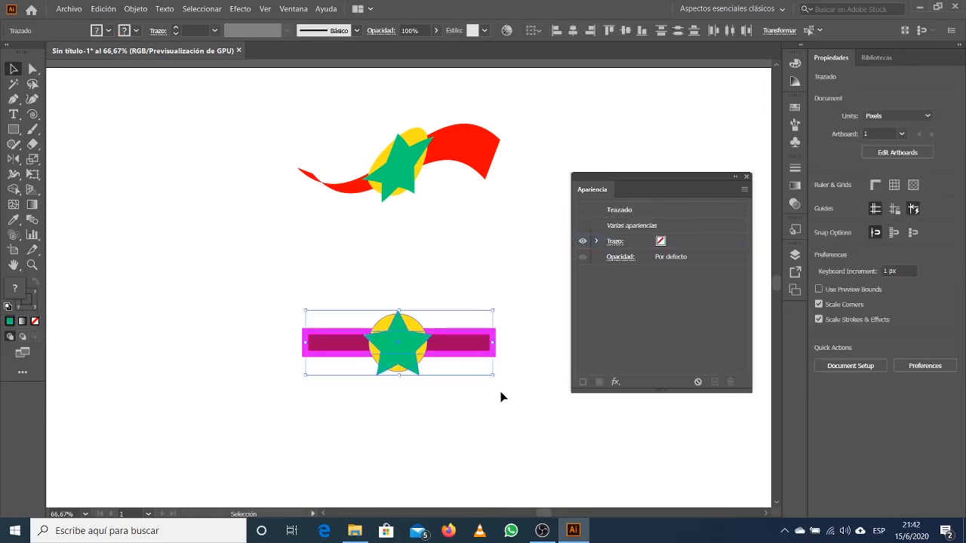
{"action": "left_click", "coordinate": [615, 383]}
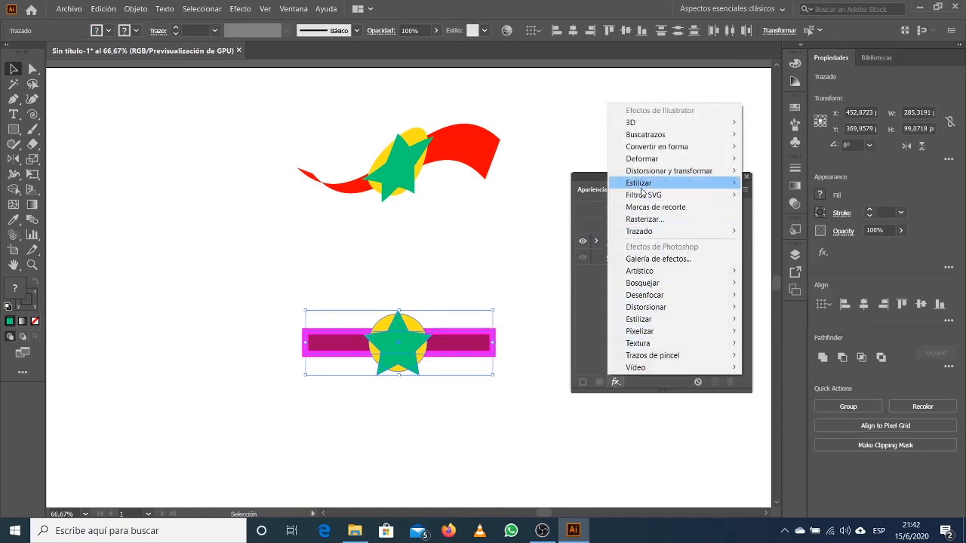
{"action": "mouse_move", "coordinate": [639, 160]}
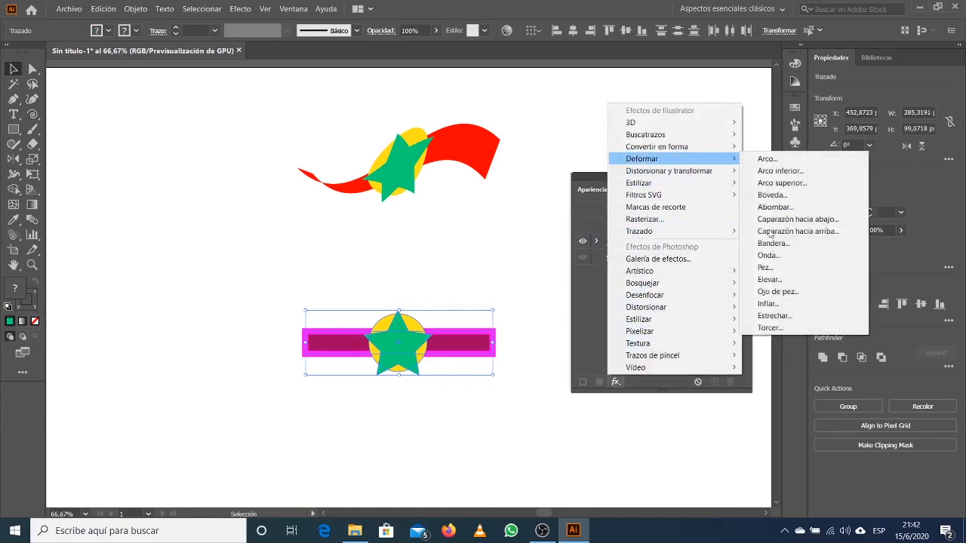
{"action": "left_click", "coordinate": [773, 206]}
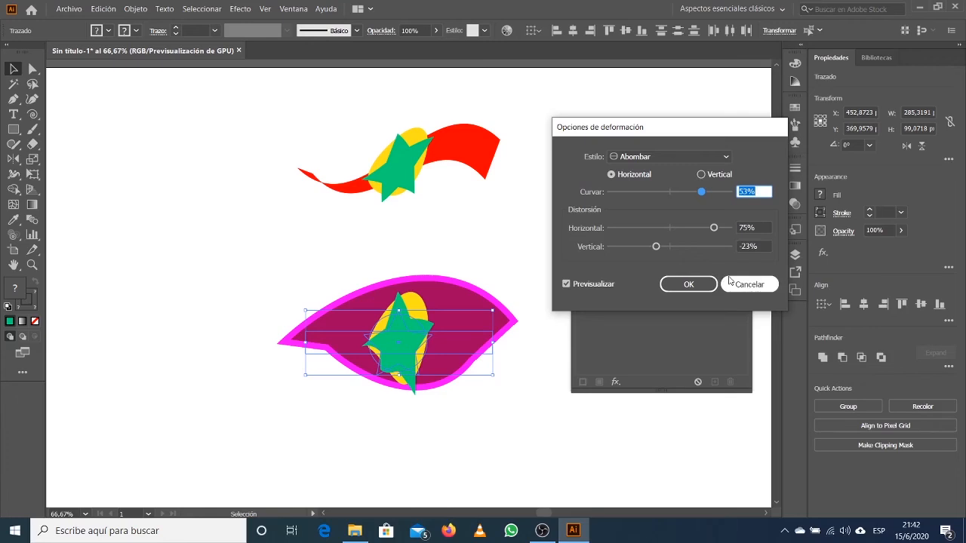
{"action": "left_click", "coordinate": [672, 156]}
{"action": "left_click", "coordinate": [632, 289]}
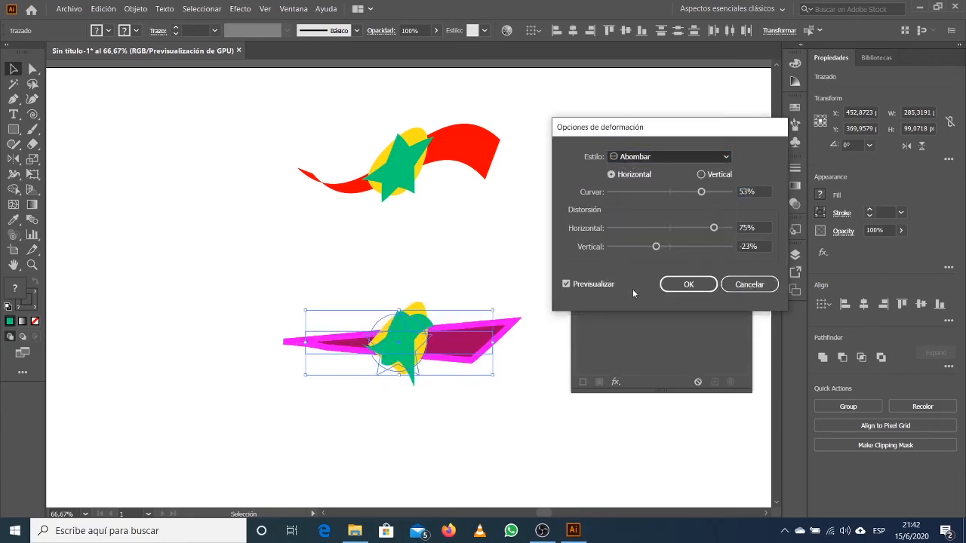
{"action": "left_click", "coordinate": [757, 288]}
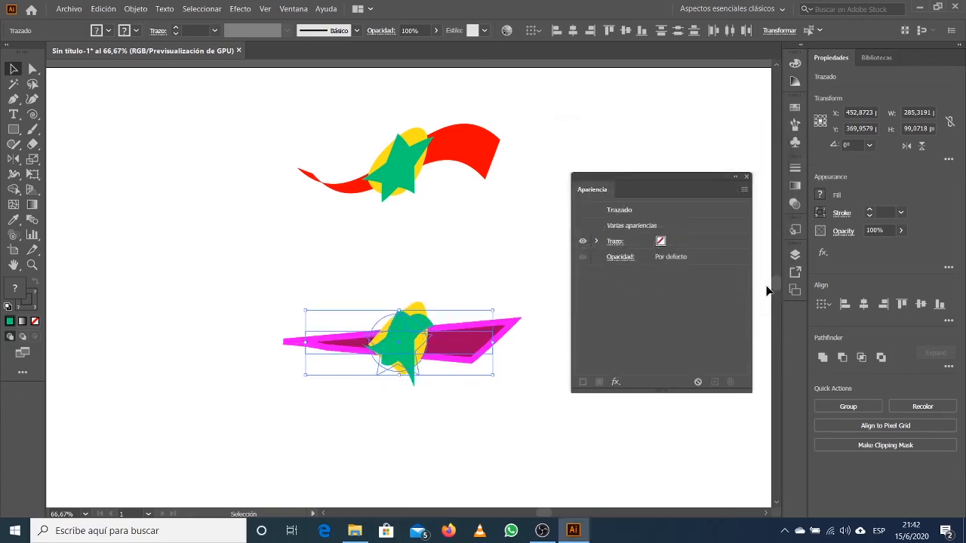
- Compare the appearance entries of the upper warped group with those of the lower ungrouped shapes
{"action": "left_click_drag", "start_coordinate": [271, 292], "coordinate": [467, 415]}
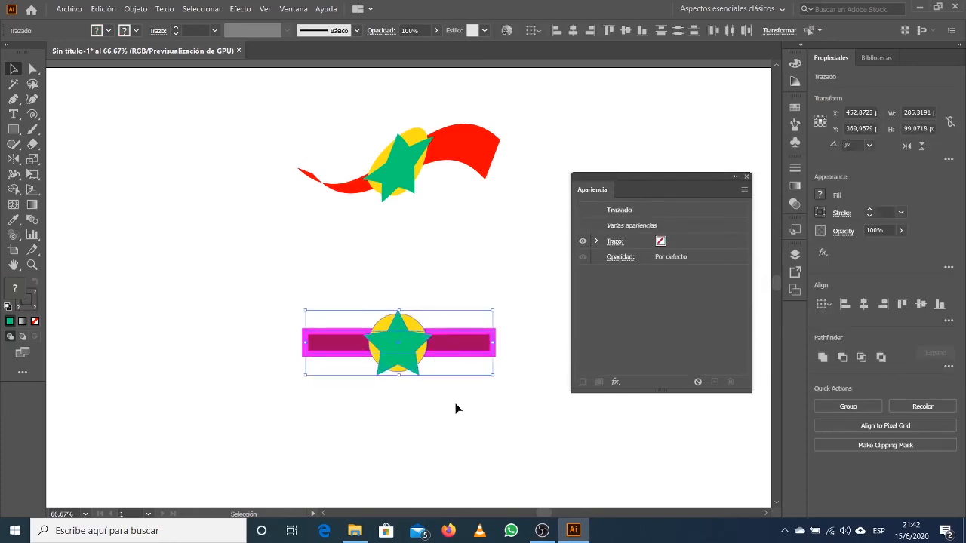
{"action": "left_click", "coordinate": [407, 174]}
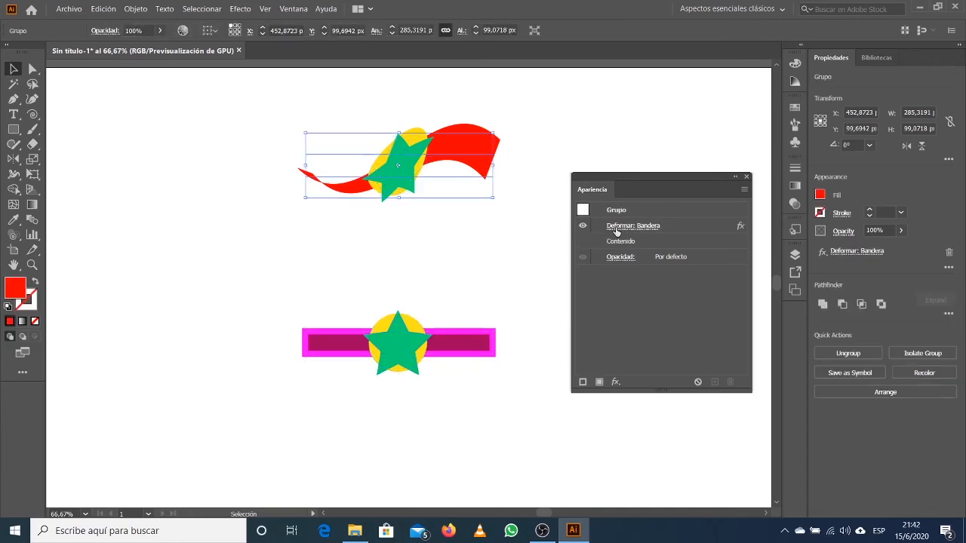
{"action": "left_click_drag", "start_coordinate": [615, 175], "coordinate": [621, 118]}
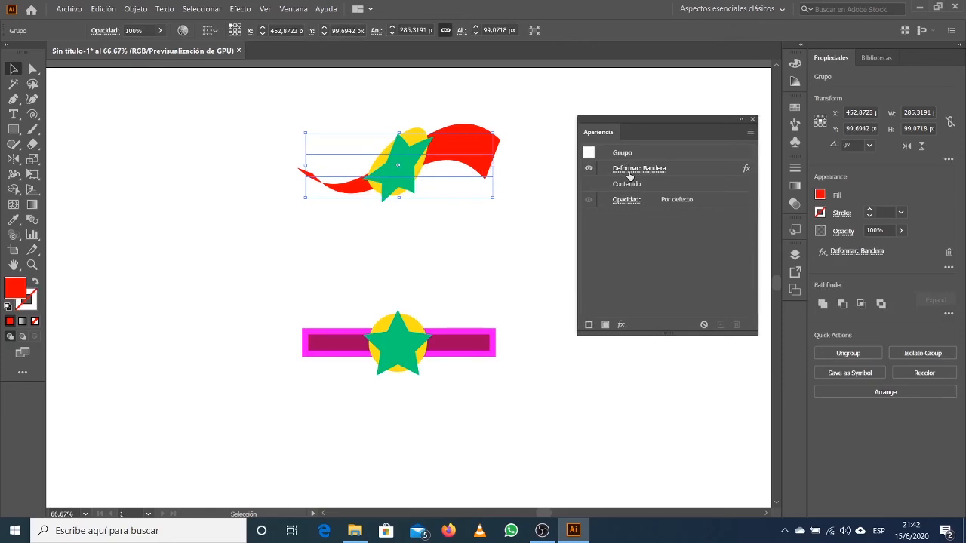
{"action": "left_click_drag", "start_coordinate": [293, 288], "coordinate": [479, 402]}
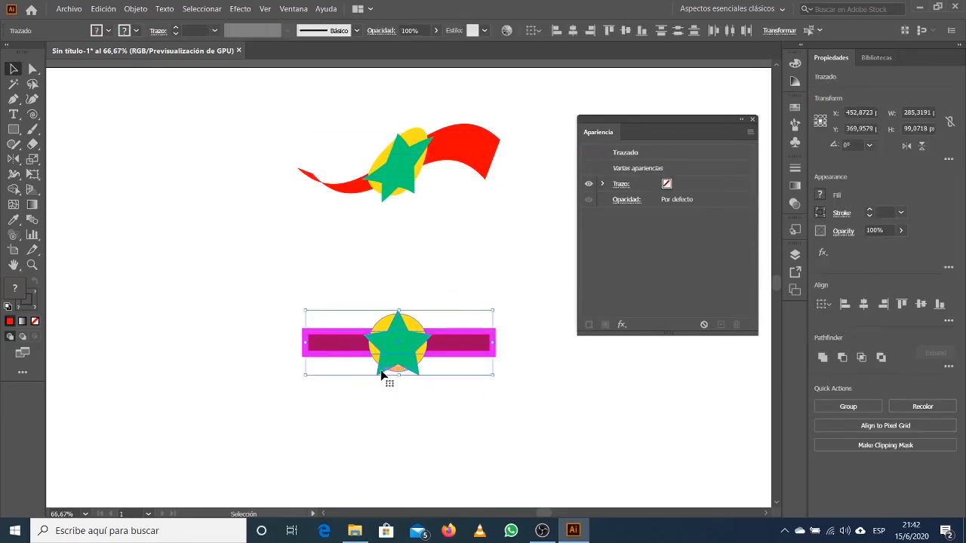
- Select only the lower bar and look over the effects that can be added to its appearance
{"action": "left_click", "coordinate": [470, 412]}
{"action": "left_click", "coordinate": [488, 353]}
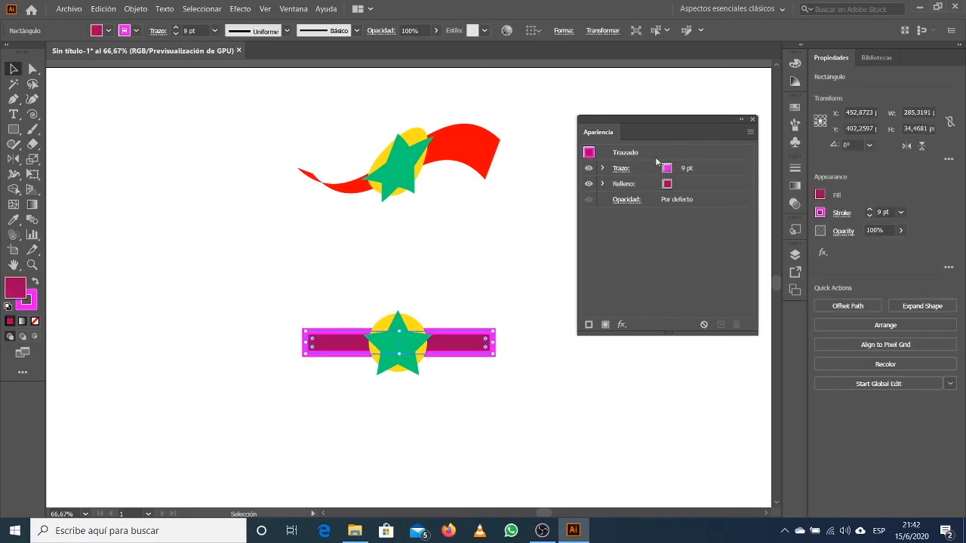
{"action": "left_click", "coordinate": [622, 327]}
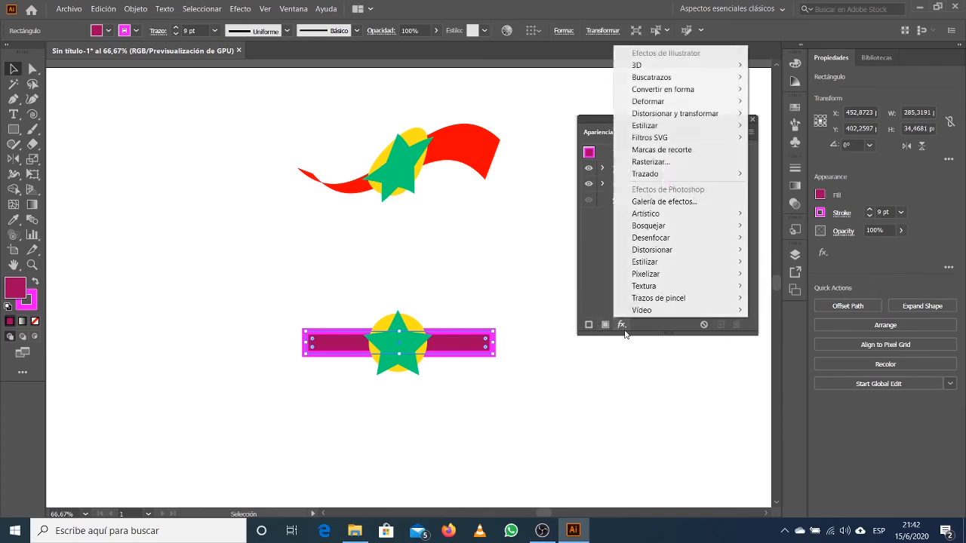
{"action": "left_click", "coordinate": [444, 432]}
- Alternate between the lower shapes and the upper warped group, and view the Deformar effects available for the group
{"action": "left_click_drag", "start_coordinate": [486, 429], "coordinate": [295, 317]}
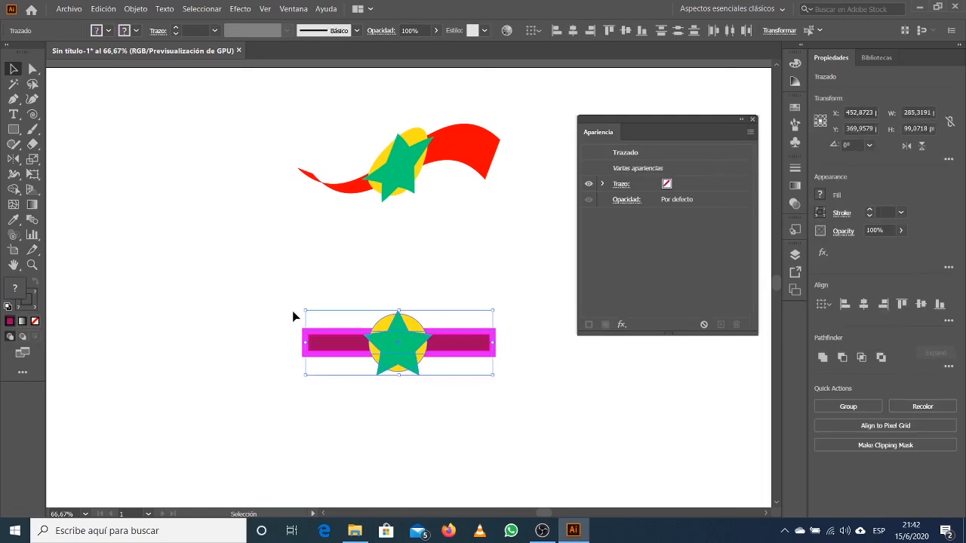
{"action": "left_click", "coordinate": [254, 146]}
{"action": "left_click_drag", "start_coordinate": [259, 103], "coordinate": [476, 259]}
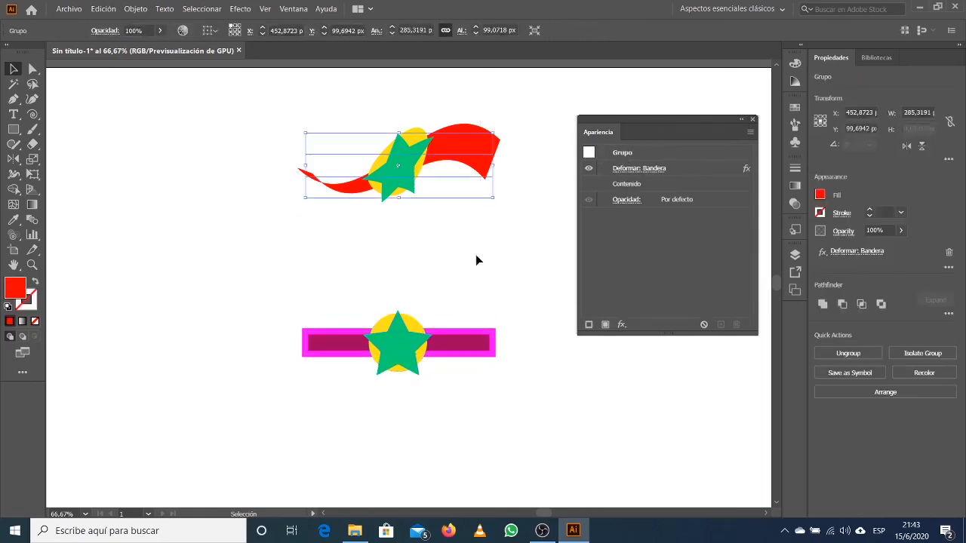
{"action": "left_click_drag", "start_coordinate": [305, 295], "coordinate": [466, 406]}
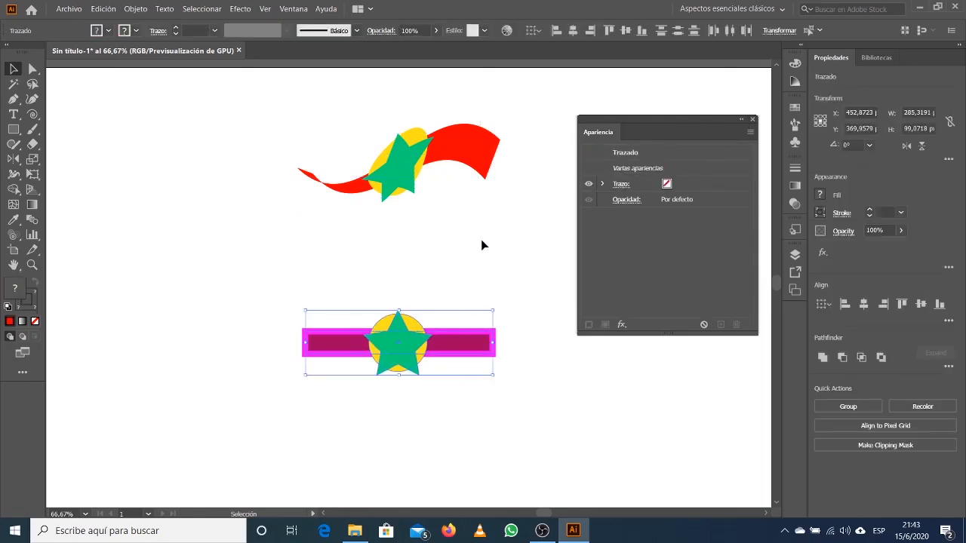
{"action": "left_click_drag", "start_coordinate": [456, 220], "coordinate": [351, 94]}
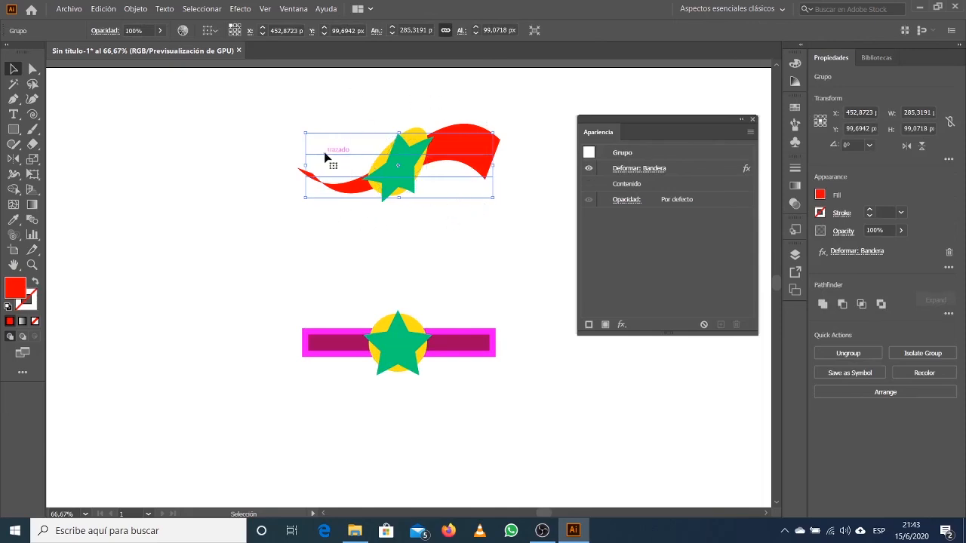
{"action": "left_click", "coordinate": [240, 9]}
{"action": "mouse_move", "coordinate": [257, 124]}
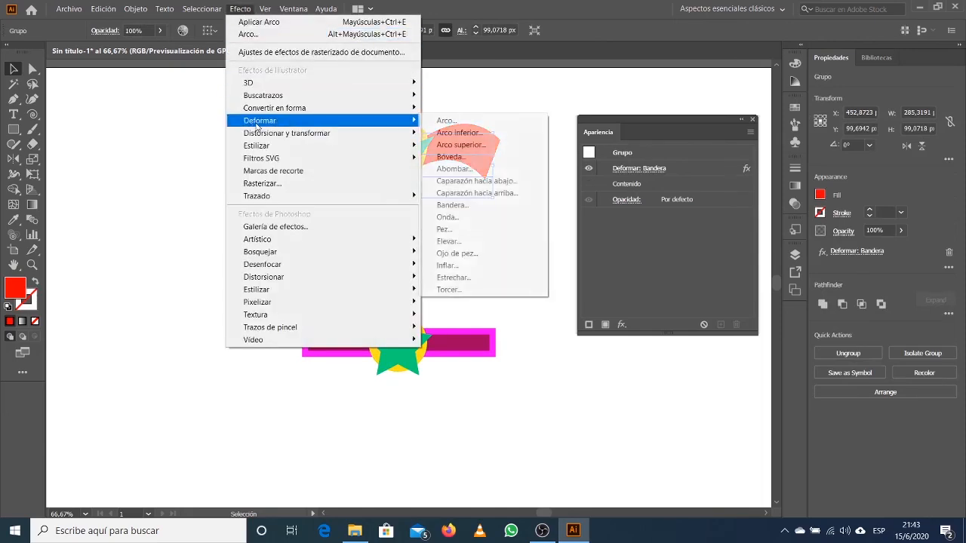
{"action": "left_click", "coordinate": [695, 264]}
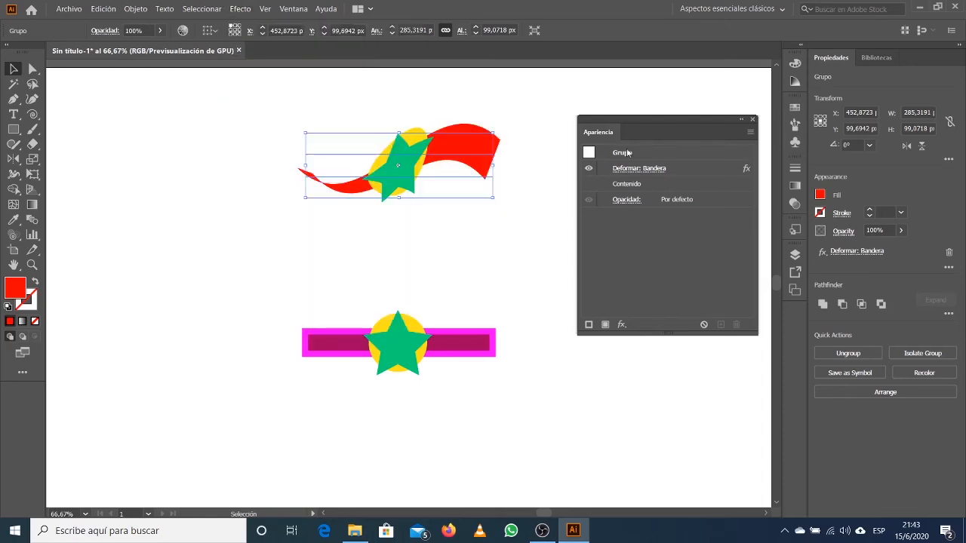
- Select the lower star, circle and bar, and set the Deformar tool's brush width to 60 px
{"action": "left_click", "coordinate": [266, 282]}
{"action": "left_click_drag", "start_coordinate": [248, 284], "coordinate": [490, 408]}
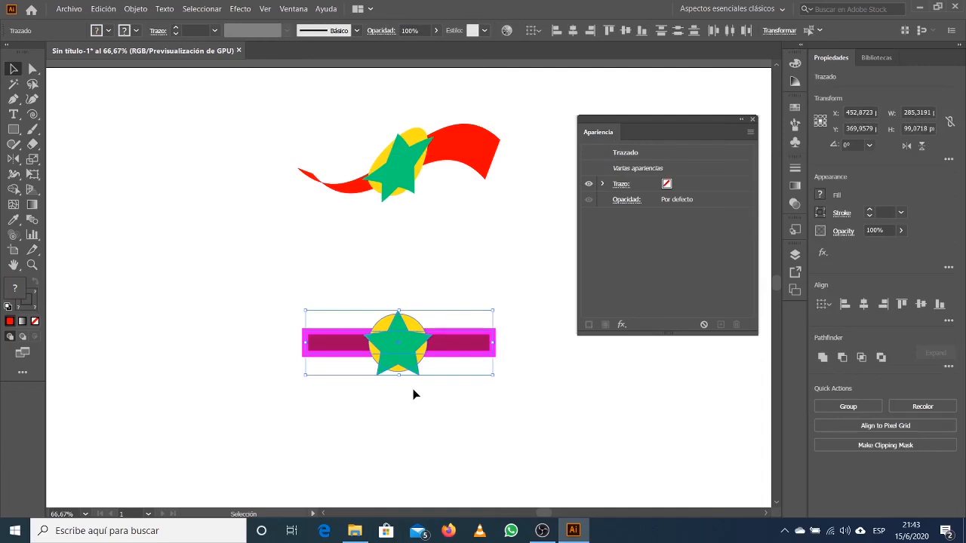
{"action": "left_click", "coordinate": [14, 174]}
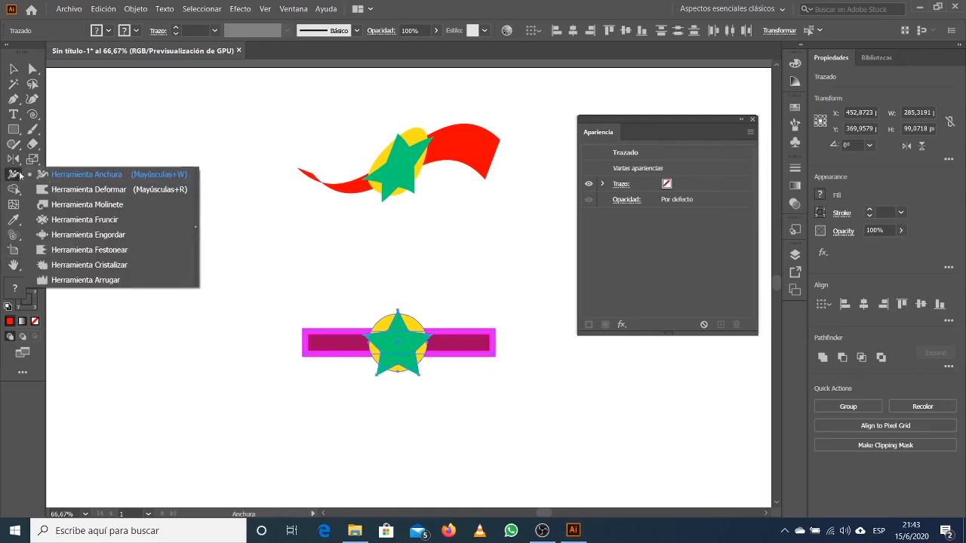
{"action": "left_click", "coordinate": [14, 175]}
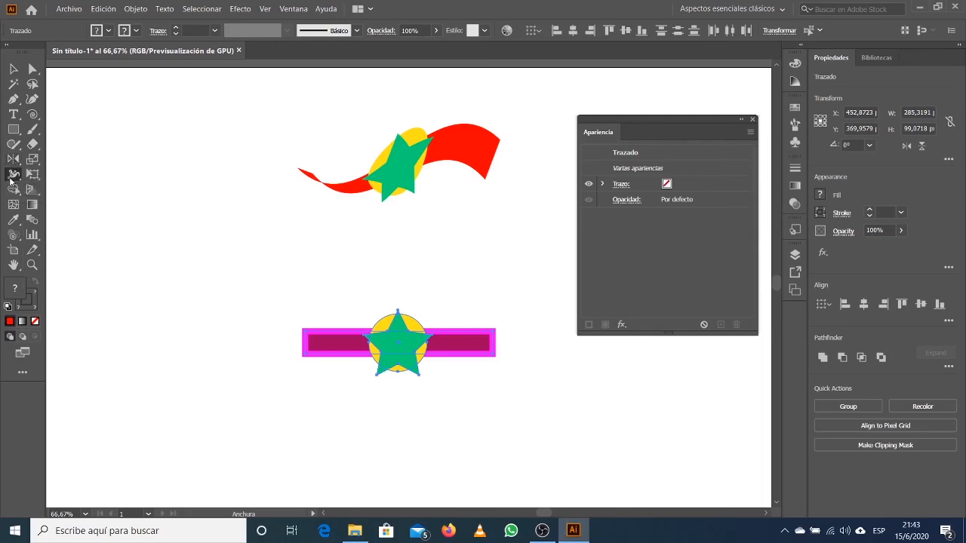
{"action": "left_click", "coordinate": [10, 176]}
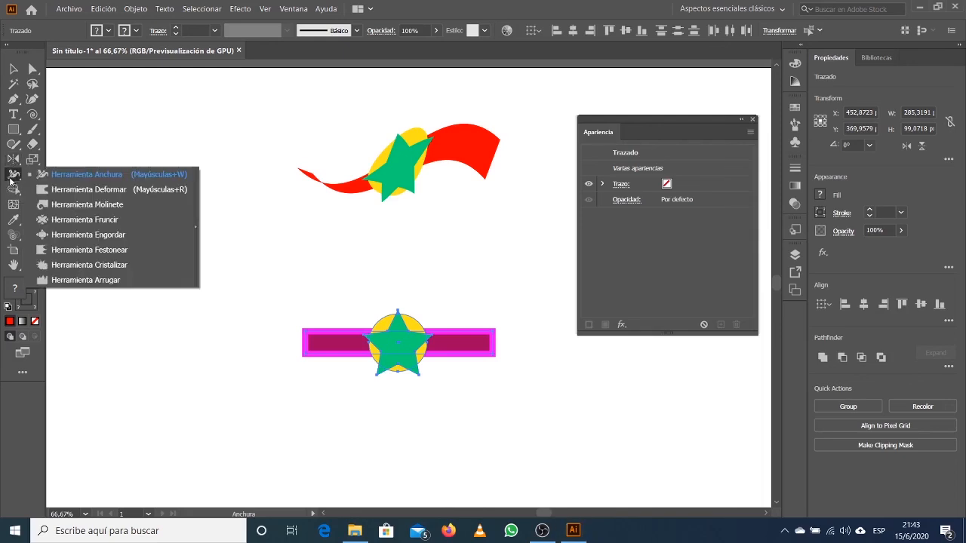
{"action": "left_click", "coordinate": [94, 191]}
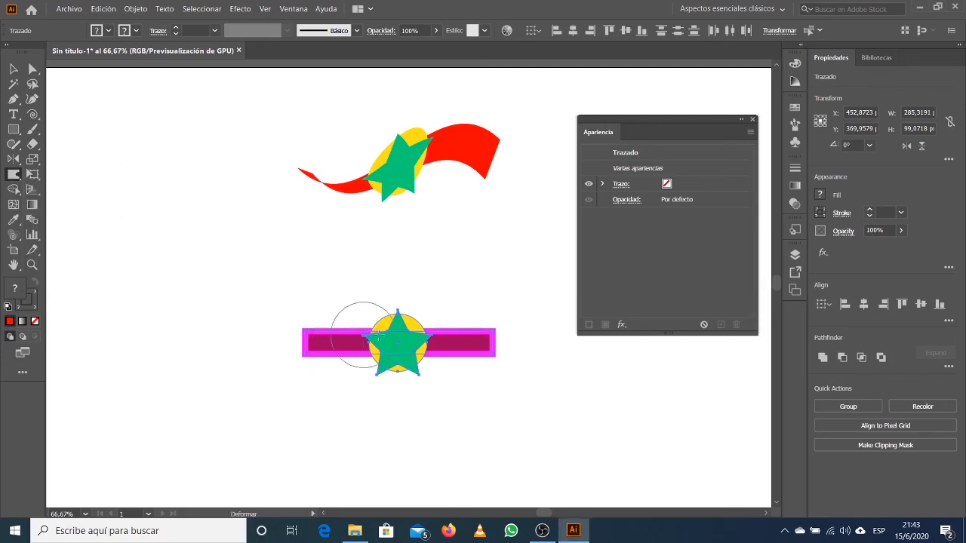
{"action": "double_click", "coordinate": [12, 176]}
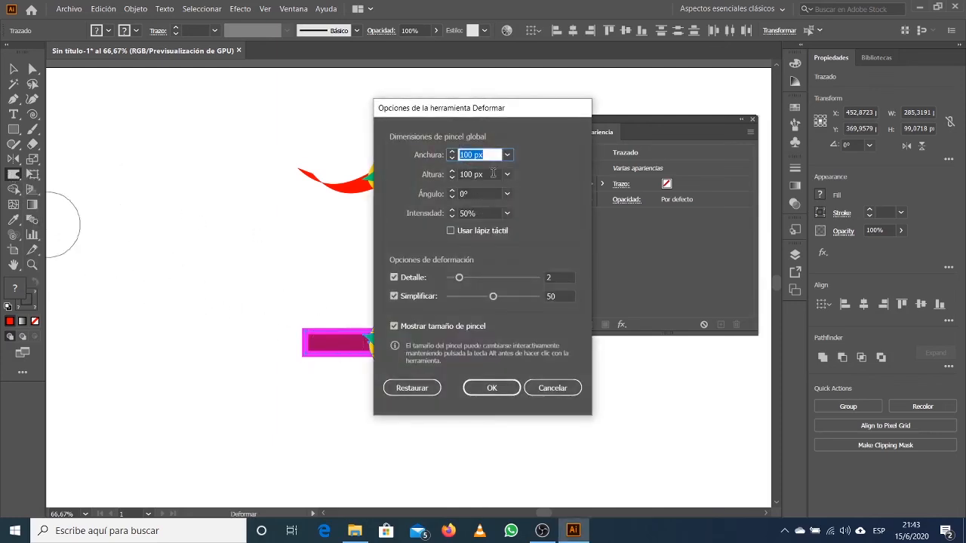
{"action": "left_click", "coordinate": [507, 155]}
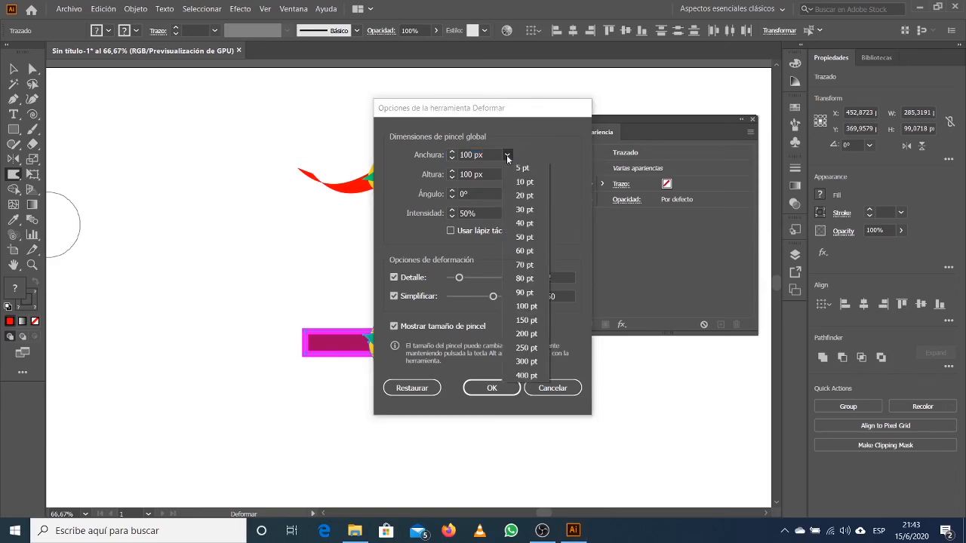
{"action": "left_click", "coordinate": [521, 237]}
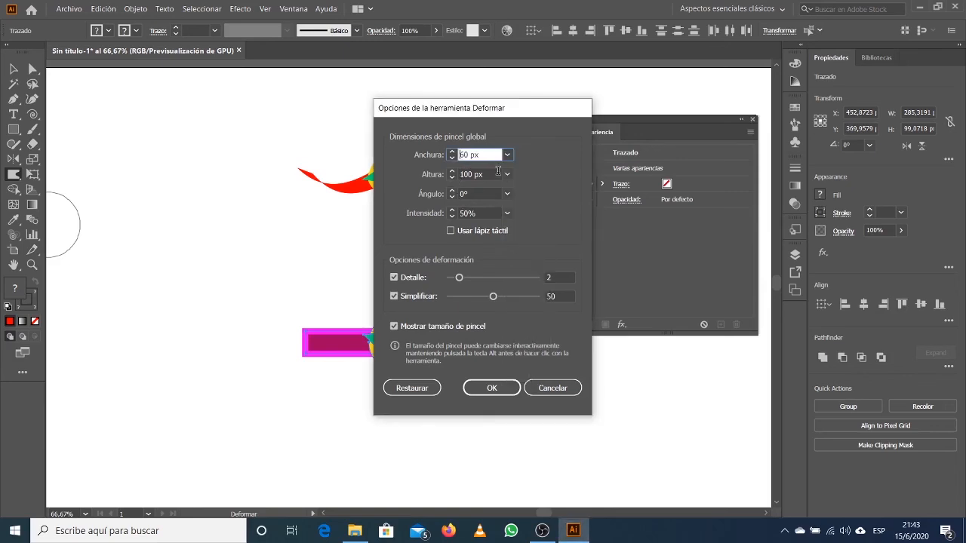
{"action": "left_click", "coordinate": [494, 388]}
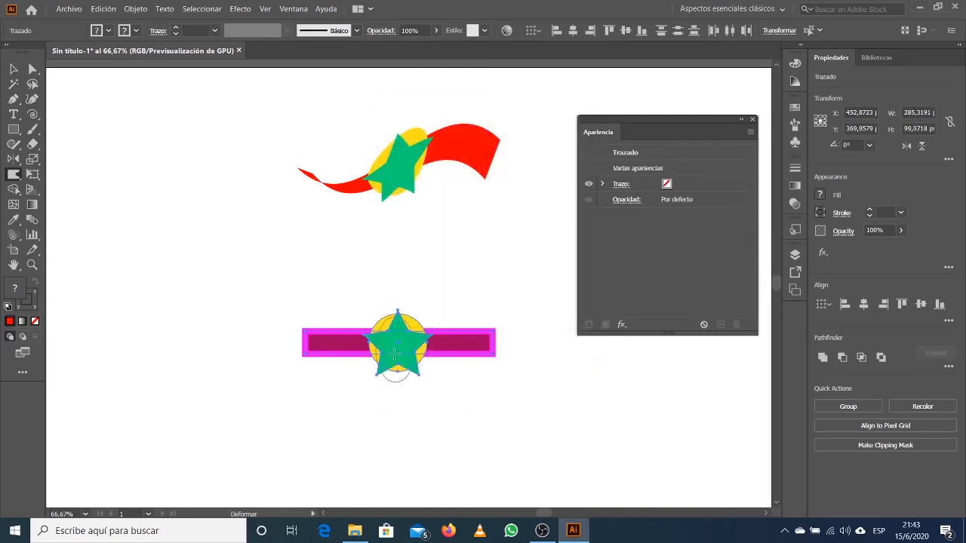
- Warp the lower star, circle and both ends of the bar freehand with the Deformar tool, and reselect the shapes
{"action": "mouse_move", "coordinate": [395, 353]}
{"action": "left_mouse_down"}
{"action": "mouse_move", "coordinate": [325, 278]}
{"action": "mouse_move", "coordinate": [440, 320]}
{"action": "mouse_move", "coordinate": [495, 407]}
{"action": "mouse_move", "coordinate": [506, 370]}
{"action": "mouse_move", "coordinate": [487, 306]}
{"action": "left_mouse_up"}
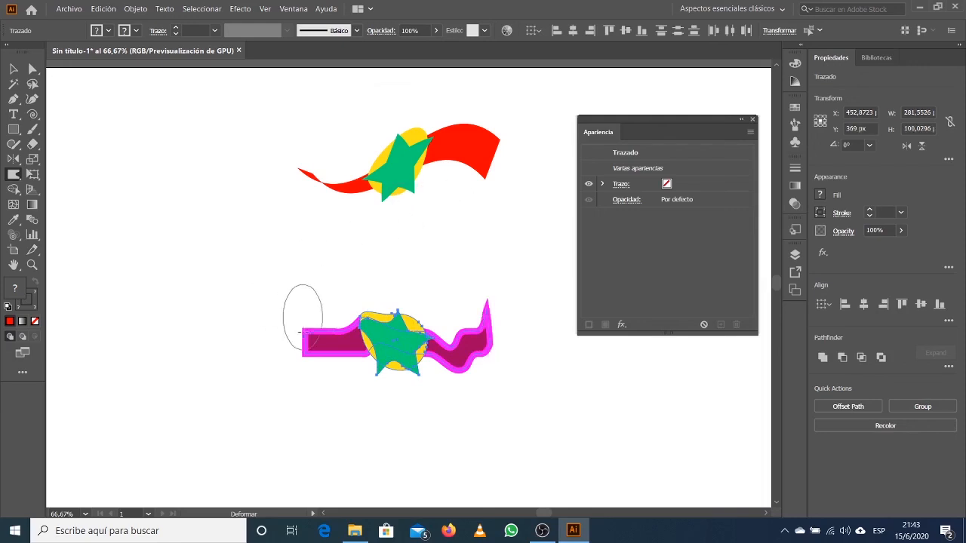
{"action": "left_click_drag", "start_coordinate": [302, 318], "coordinate": [263, 453]}
{"action": "left_click", "coordinate": [13, 69]}
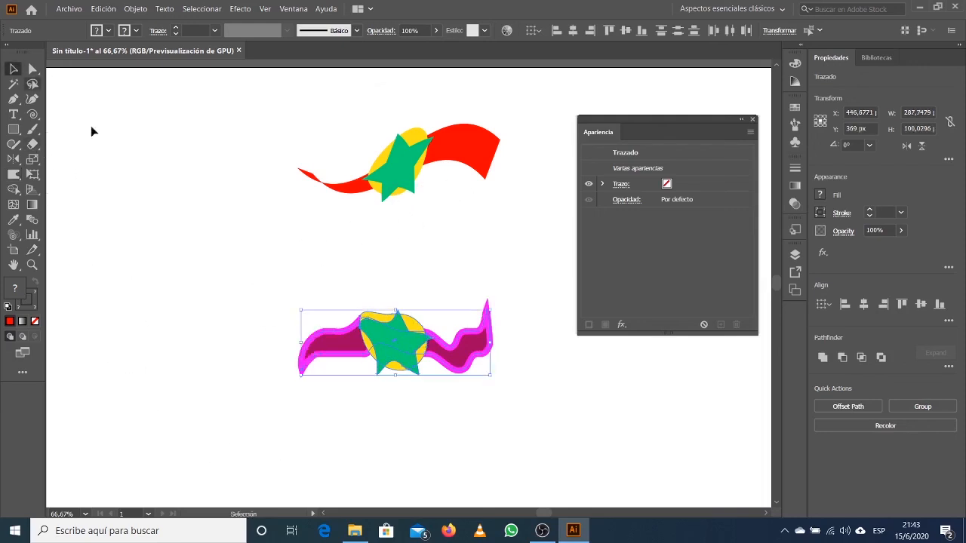
{"action": "left_click", "coordinate": [216, 300]}
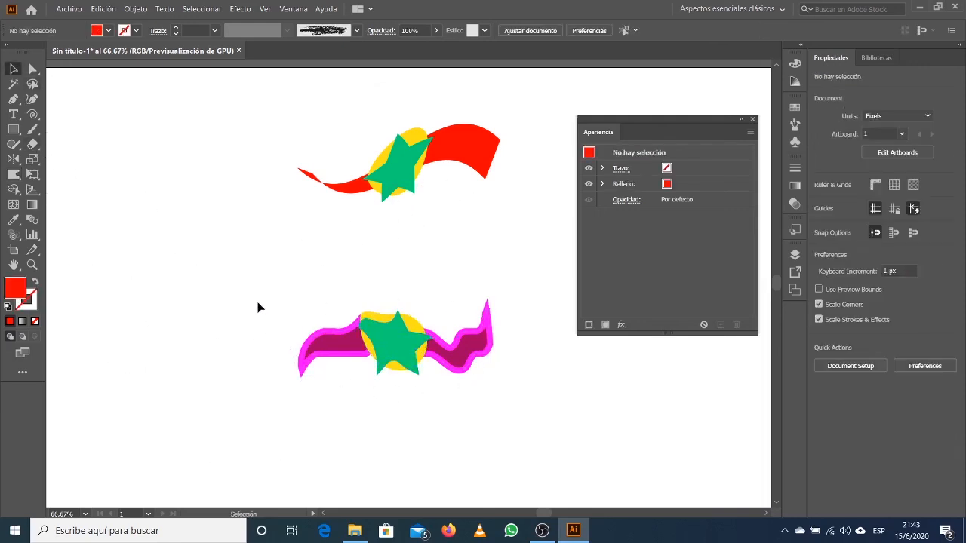
{"action": "left_click_drag", "start_coordinate": [249, 285], "coordinate": [568, 437]}
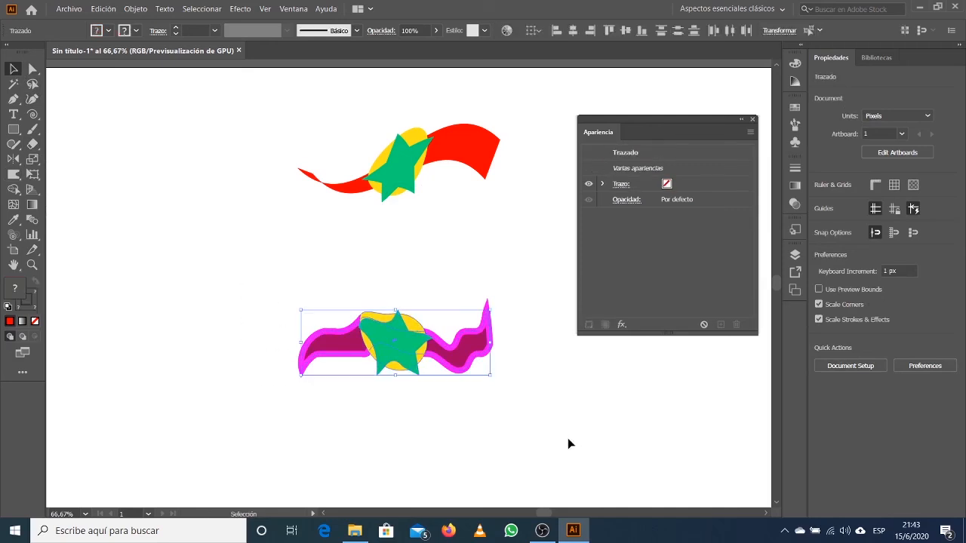
{"action": "left_click", "coordinate": [528, 422]}
{"action": "left_click_drag", "start_coordinate": [497, 404], "coordinate": [259, 263]}
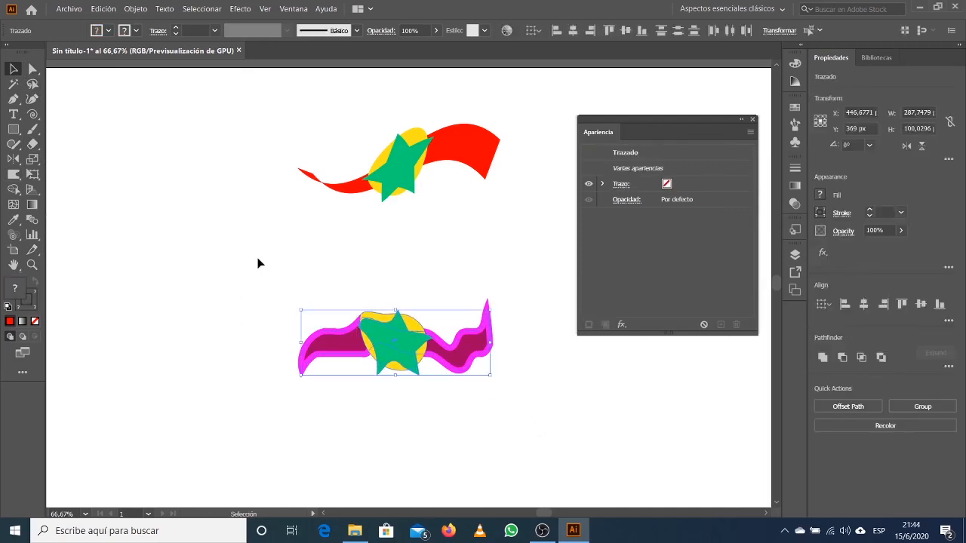
- Undo the Deformar distortions so the lower shapes are straight again
{"action": "key", "text": "ctrl+z"}
{"action": "key", "text": "ctrl+z"}
{"action": "key", "text": "ctrl+z"}
{"action": "key", "text": "ctrl+z"}
{"action": "key", "text": "ctrl+z"}
{"action": "key", "text": "ctrl+z"}
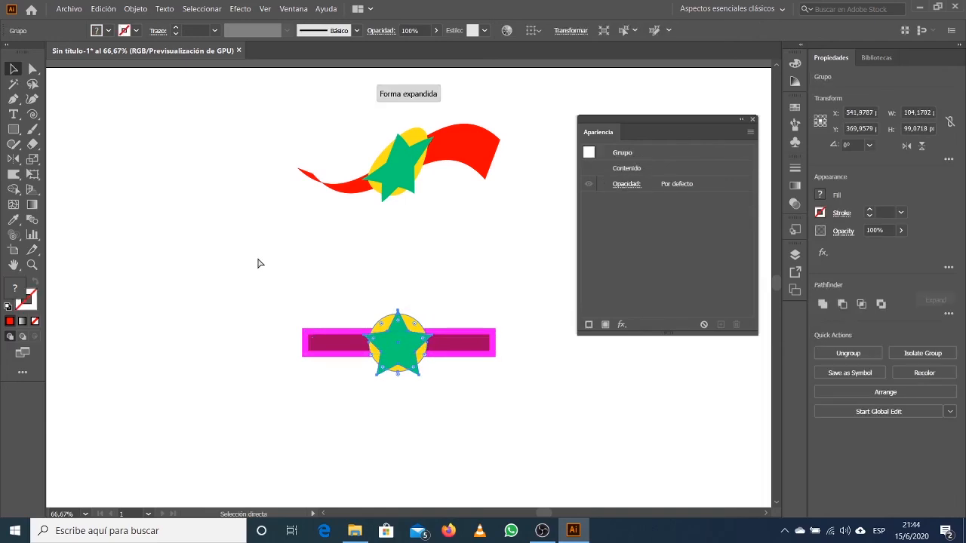
{"action": "key", "text": "v"}
{"action": "key", "text": "ctrl+z"}
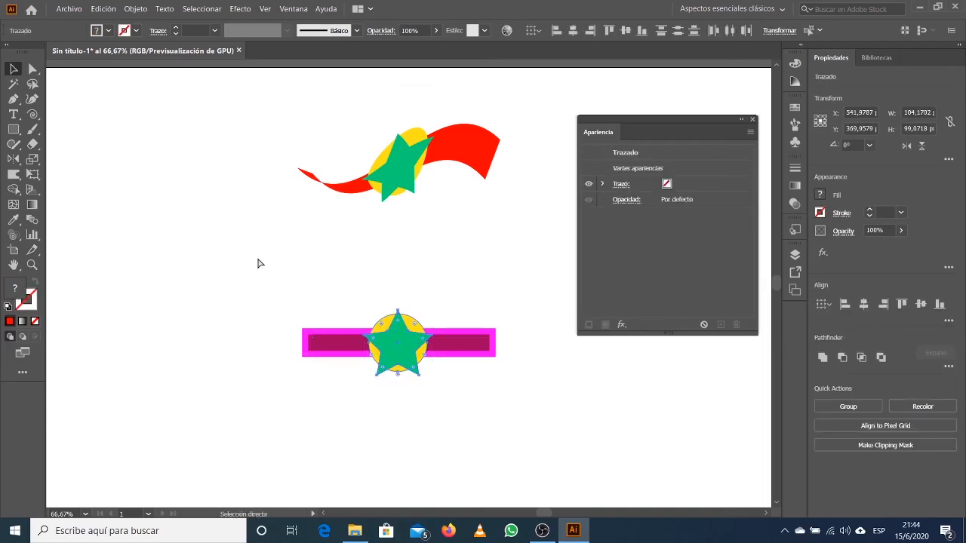
- Twirl the lower star, the left end of the bar and its part right of the star with the Molinete tool
{"action": "left_click", "coordinate": [260, 270]}
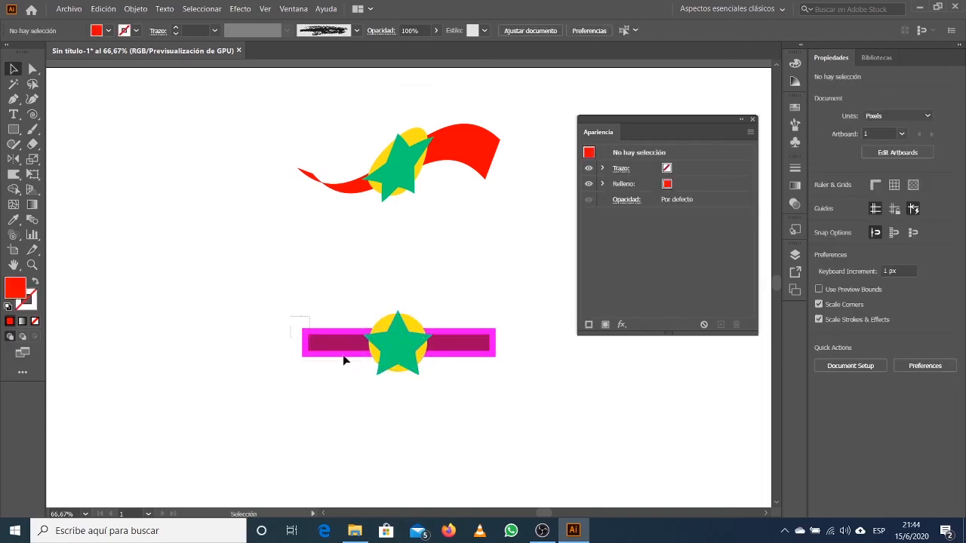
{"action": "left_click_drag", "start_coordinate": [290, 313], "coordinate": [416, 382]}
{"action": "left_click", "coordinate": [13, 174]}
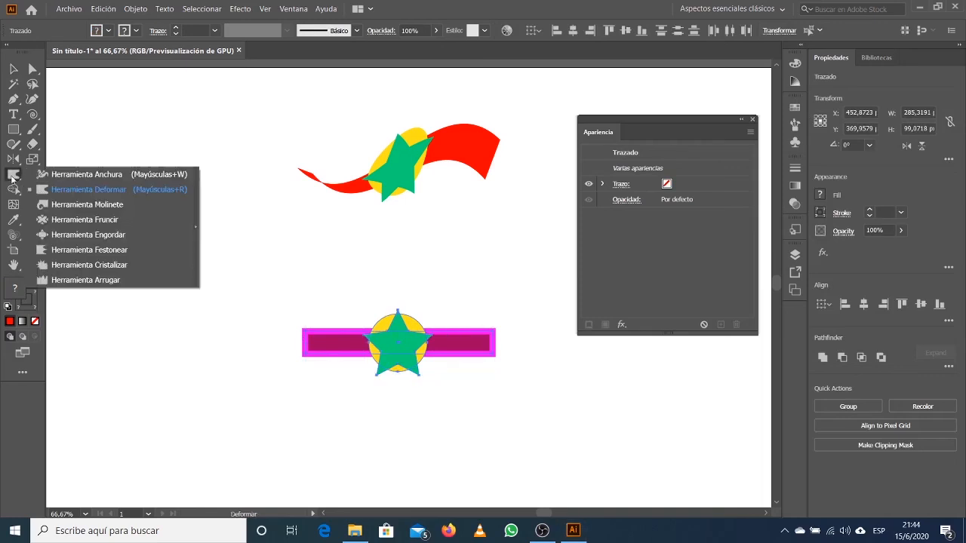
{"action": "left_click", "coordinate": [46, 204]}
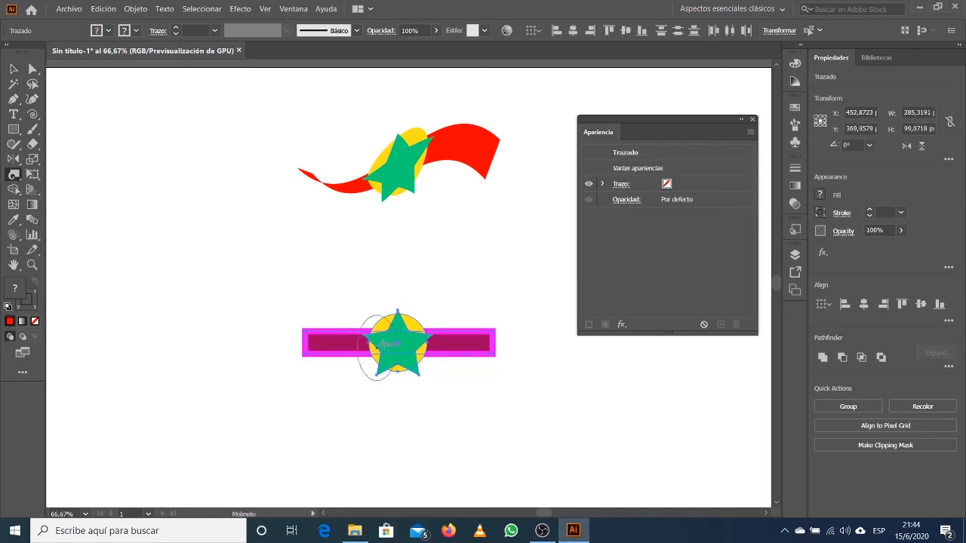
{"action": "mouse_move", "coordinate": [379, 343]}
{"action": "left_mouse_down"}
{"action": "mouse_move", "coordinate": [383, 326]}
{"action": "mouse_move", "coordinate": [377, 332]}
{"action": "left_mouse_up"}
{"action": "left_click_drag", "start_coordinate": [445, 344], "coordinate": [433, 344]}
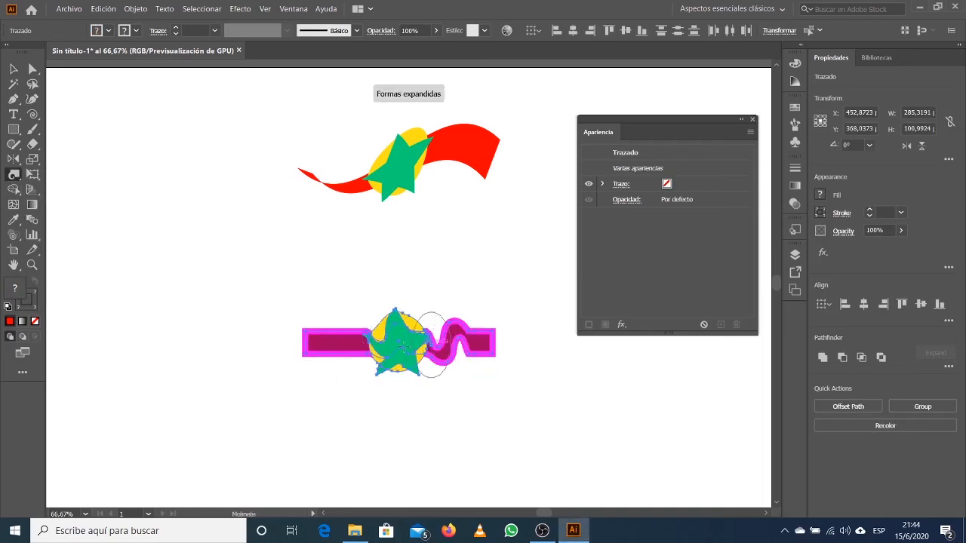
{"action": "left_click", "coordinate": [310, 330]}
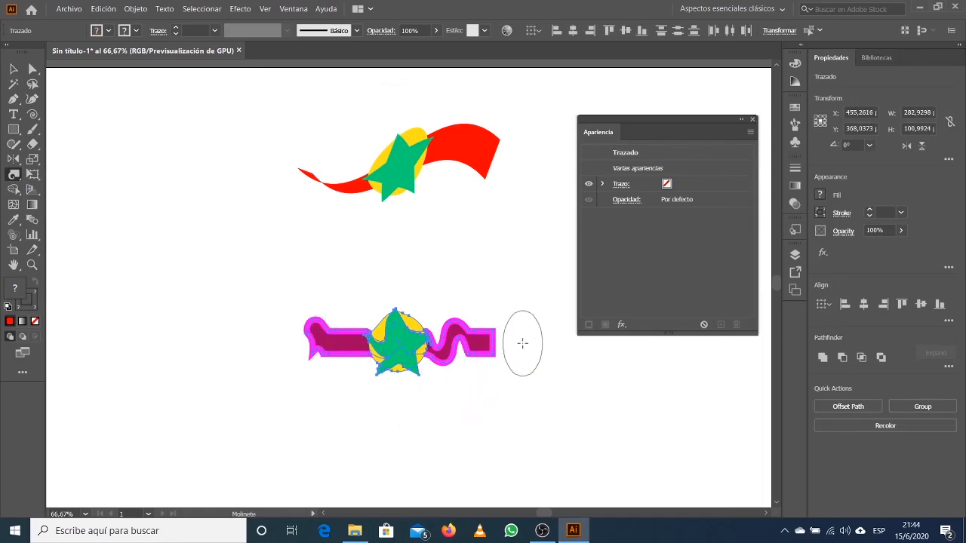
{"action": "left_click", "coordinate": [13, 68]}
{"action": "left_click_drag", "start_coordinate": [186, 274], "coordinate": [520, 428]}
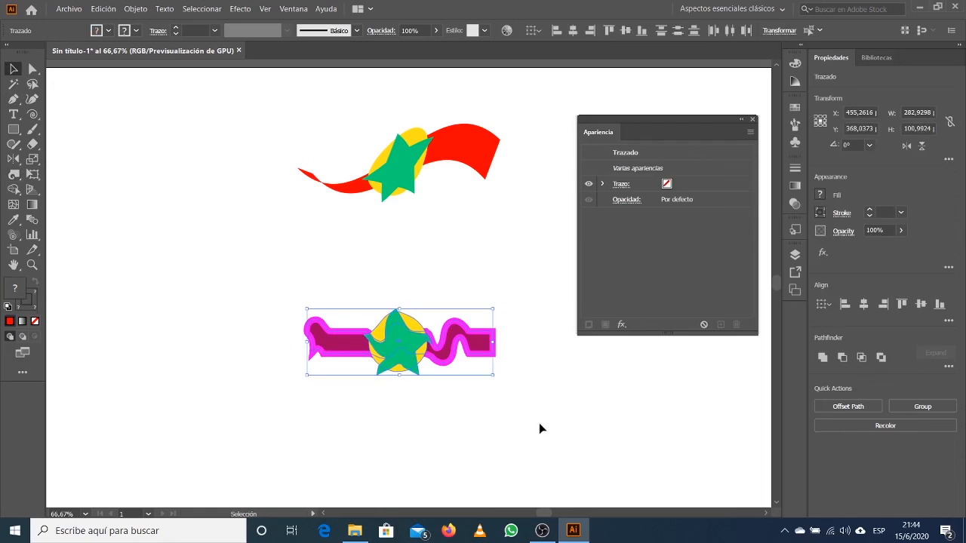
{"action": "left_click_drag", "start_coordinate": [538, 427], "coordinate": [247, 287]}
- Delete the Deformar: Bandera effect from the upper group's appearance
{"action": "left_click", "coordinate": [409, 150]}
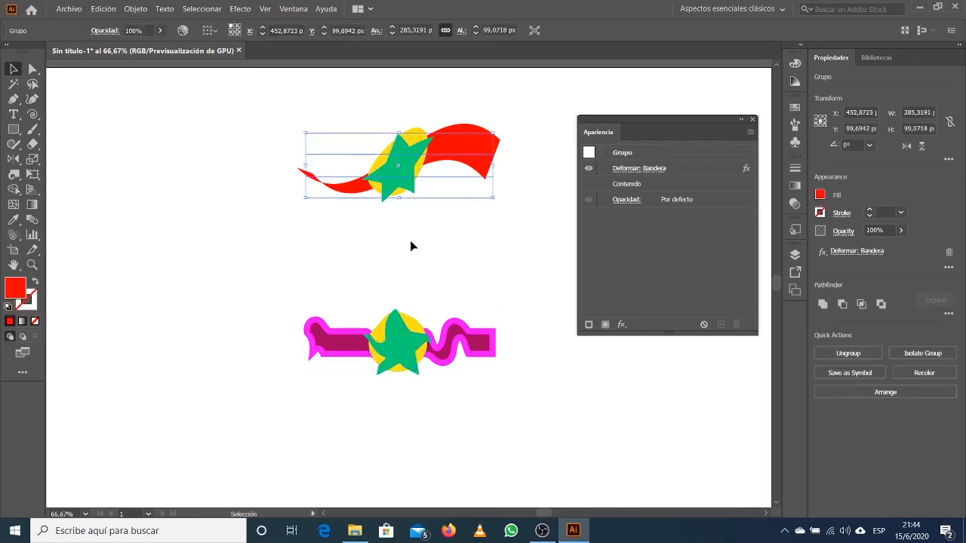
{"action": "left_click", "coordinate": [411, 242]}
{"action": "left_click", "coordinate": [407, 162]}
{"action": "left_click", "coordinate": [231, 10]}
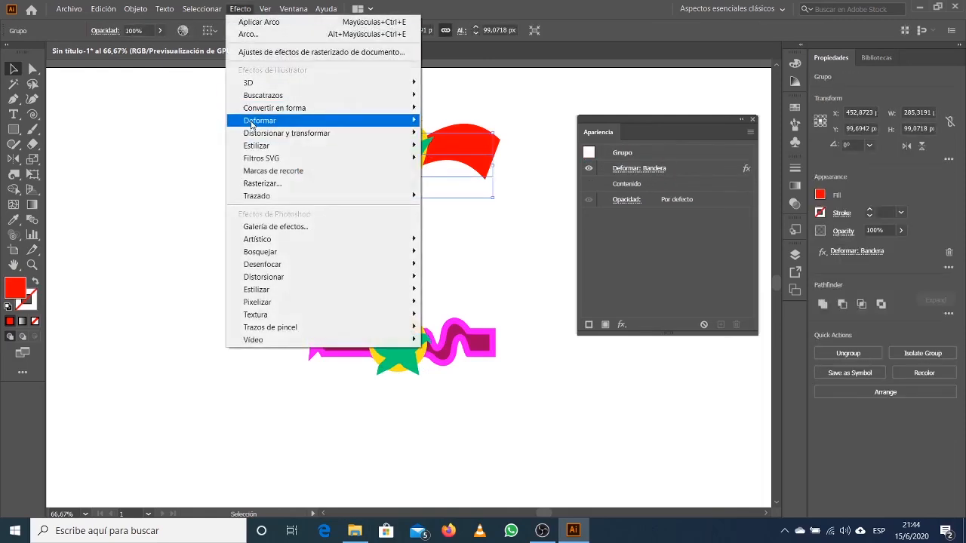
{"action": "mouse_move", "coordinate": [252, 125]}
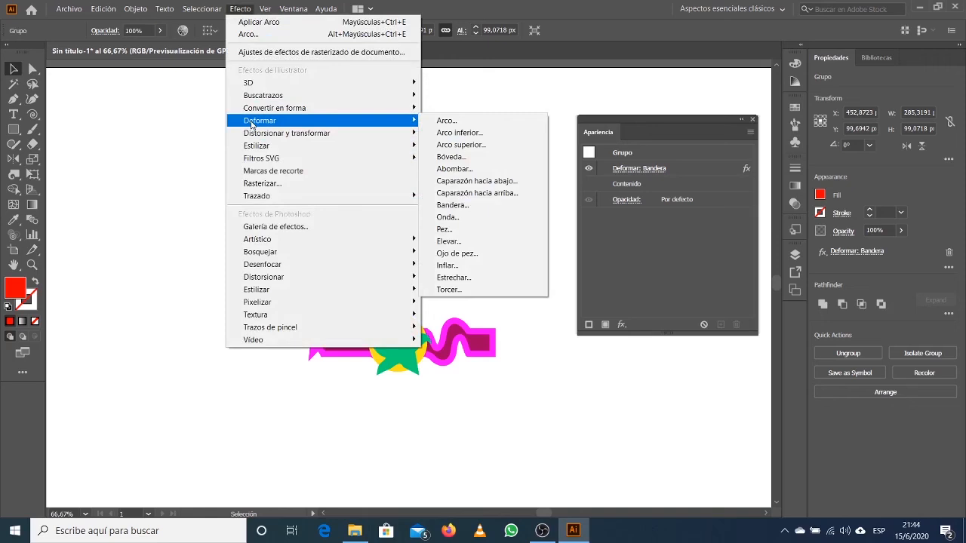
{"action": "left_click", "coordinate": [243, 9]}
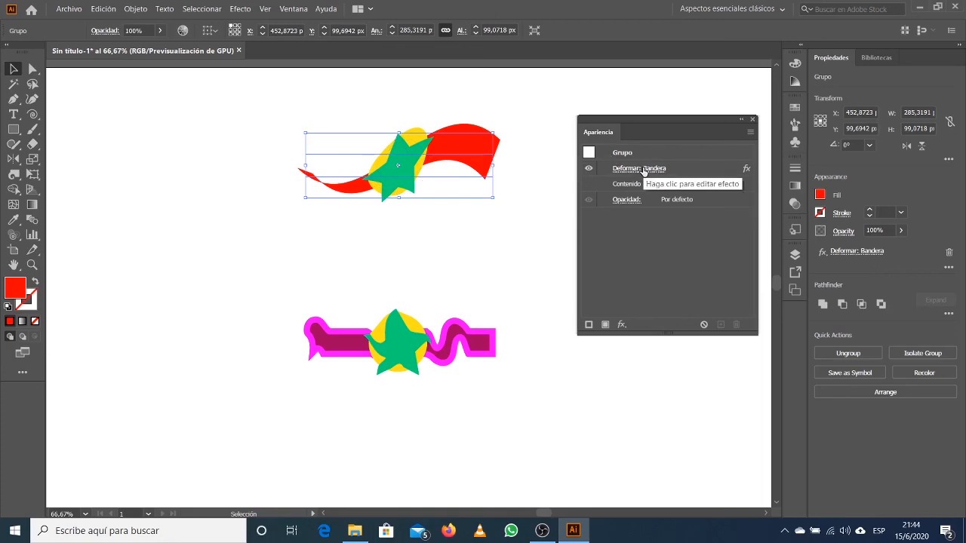
{"action": "left_click", "coordinate": [715, 167]}
{"action": "left_click", "coordinate": [735, 324]}
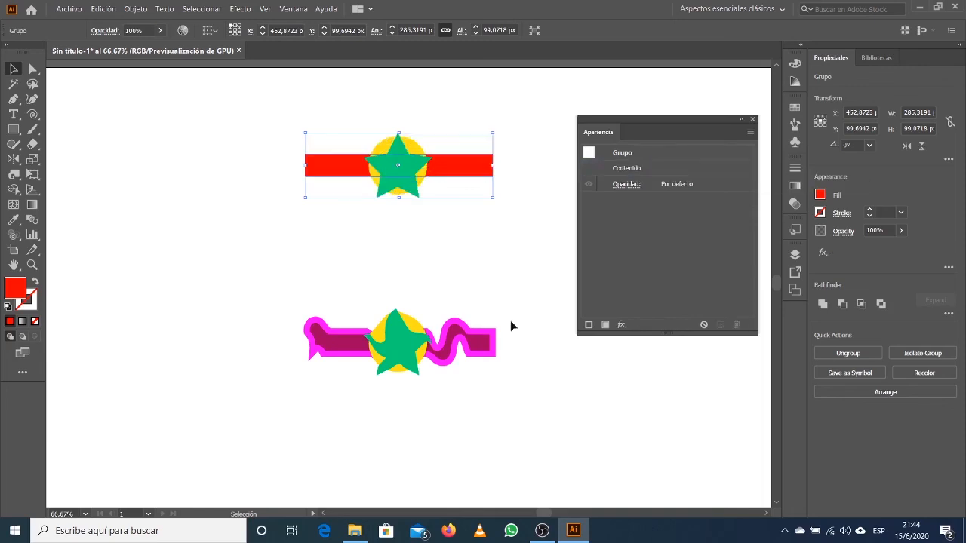
- Try to wrinkle the lower bar with the Arrugar tool while the upper group is selected
{"action": "left_click", "coordinate": [13, 174]}
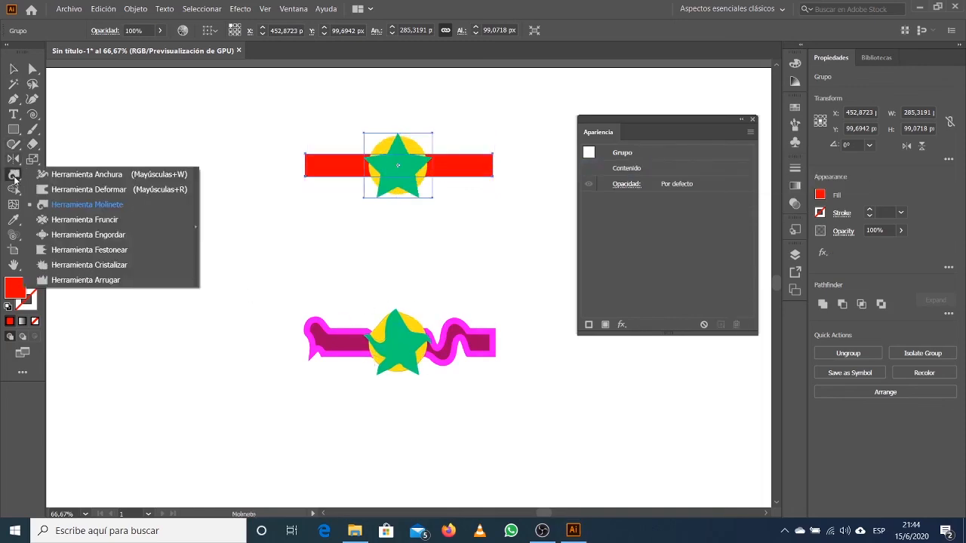
{"action": "left_click", "coordinate": [51, 278]}
{"action": "left_click", "coordinate": [367, 334]}
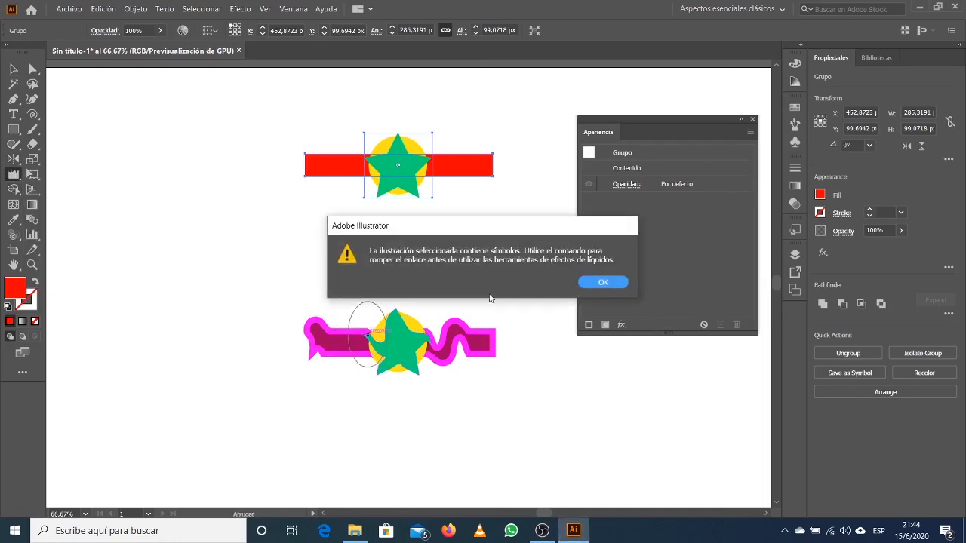
{"action": "left_click", "coordinate": [602, 282]}
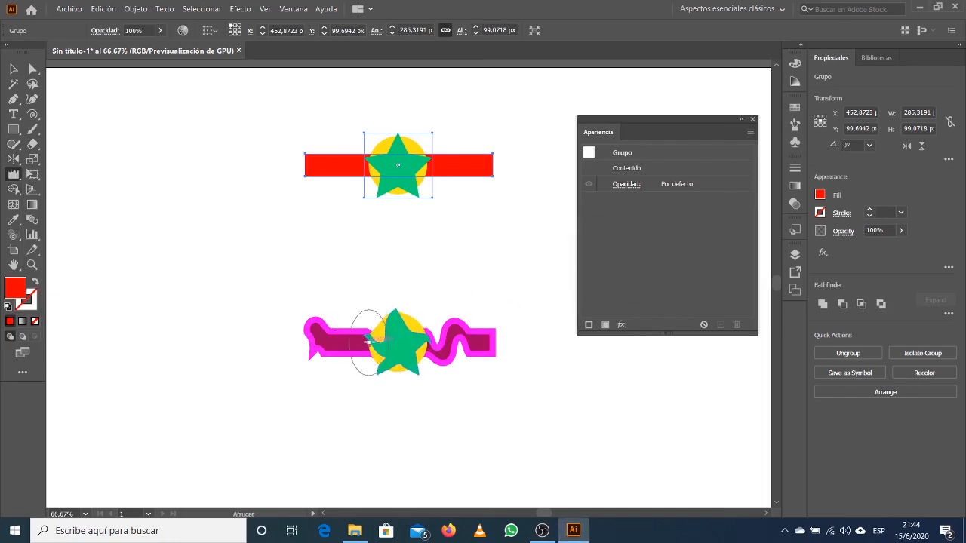
{"action": "left_click", "coordinate": [333, 345]}
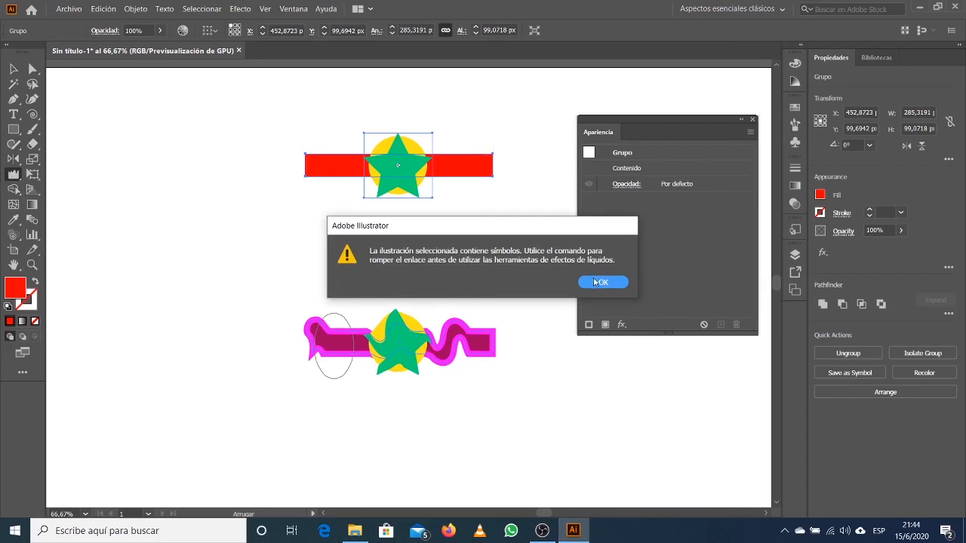
{"action": "left_click", "coordinate": [595, 282]}
{"action": "left_click", "coordinate": [14, 69]}
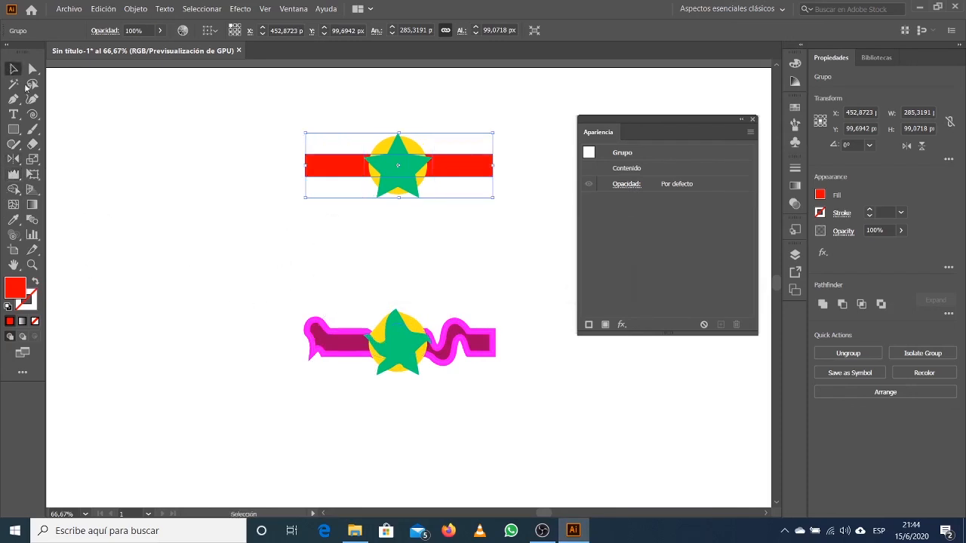
- Move the lower yellow circle down and right of the star, and check the context commands for the circle and star
{"action": "left_click", "coordinate": [395, 307]}
{"action": "left_click", "coordinate": [410, 329]}
{"action": "right_click", "coordinate": [412, 332]}
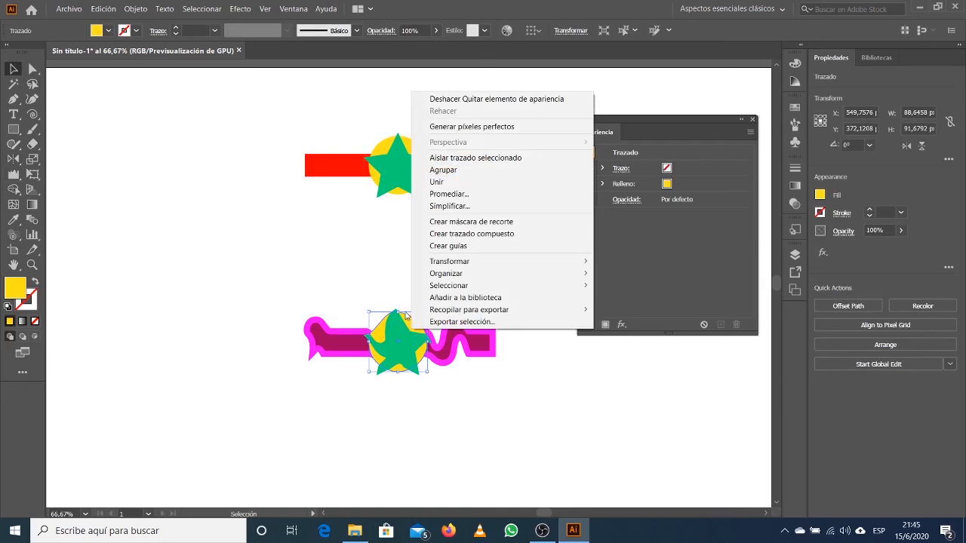
{"action": "left_click", "coordinate": [369, 282]}
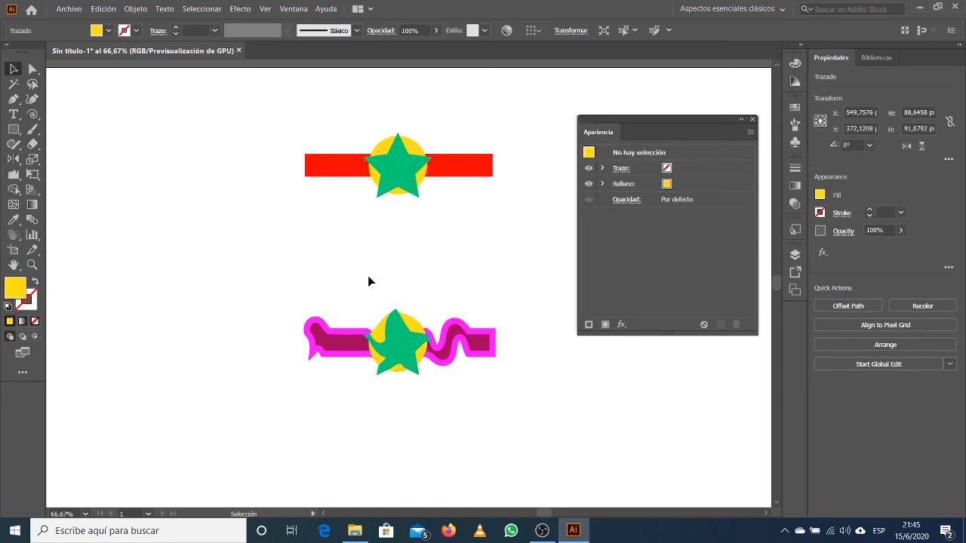
{"action": "left_click_drag", "start_coordinate": [395, 340], "coordinate": [402, 362]}
{"action": "left_click", "coordinate": [402, 362]}
{"action": "right_click", "coordinate": [384, 340]}
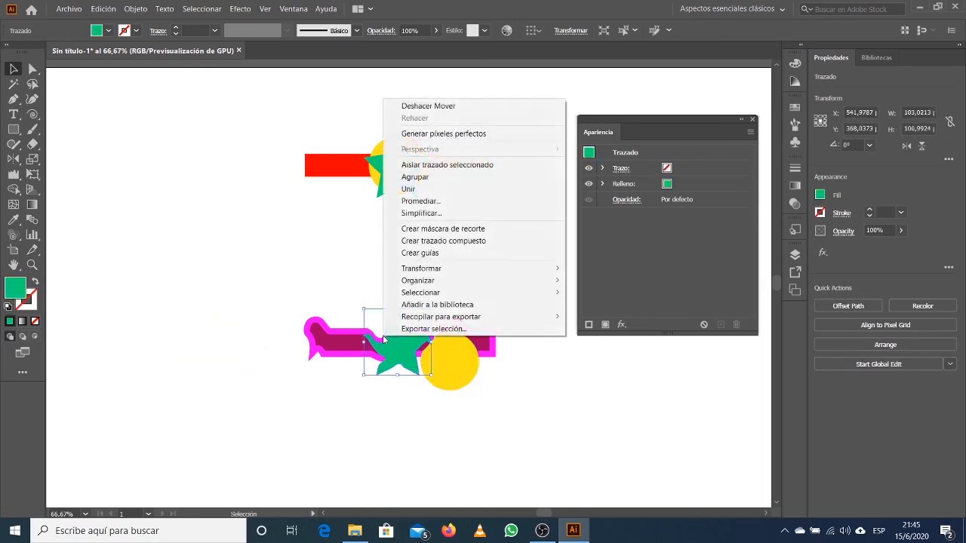
{"action": "left_click", "coordinate": [337, 248]}
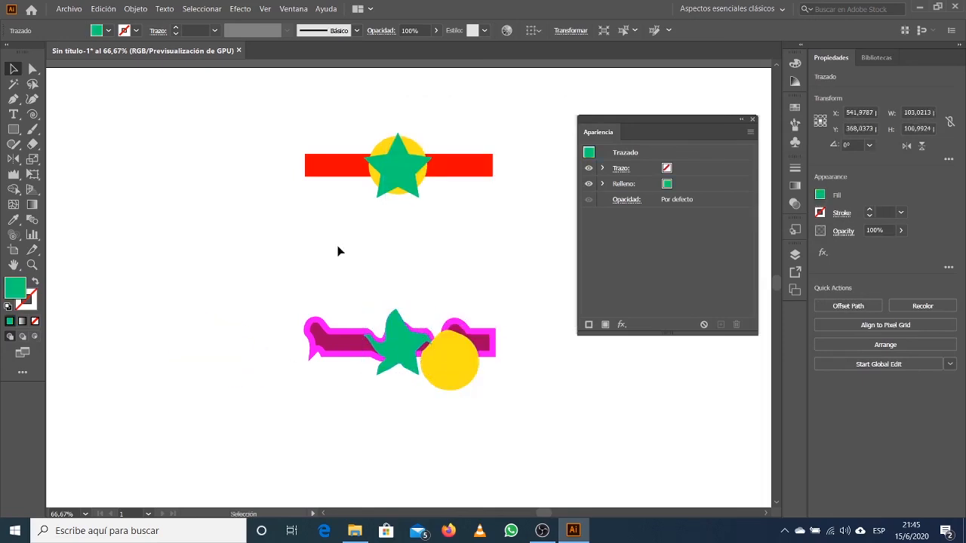
{"action": "left_click", "coordinate": [350, 350]}
{"action": "left_click", "coordinate": [217, 293]}
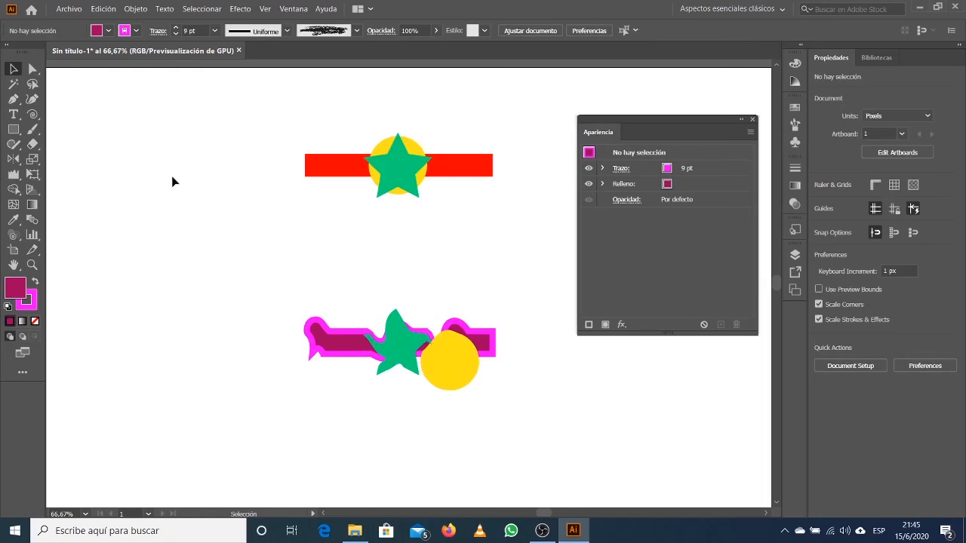
- Roughen the edges of the lower bar, star and circle with the Arrugar tool, and select all three shapes
{"action": "left_click", "coordinate": [14, 174]}
{"action": "mouse_move", "coordinate": [309, 323]}
{"action": "left_mouse_down"}
{"action": "mouse_move", "coordinate": [366, 354]}
{"action": "mouse_move", "coordinate": [519, 343]}
{"action": "mouse_move", "coordinate": [503, 367]}
{"action": "mouse_move", "coordinate": [460, 370]}
{"action": "left_mouse_up"}
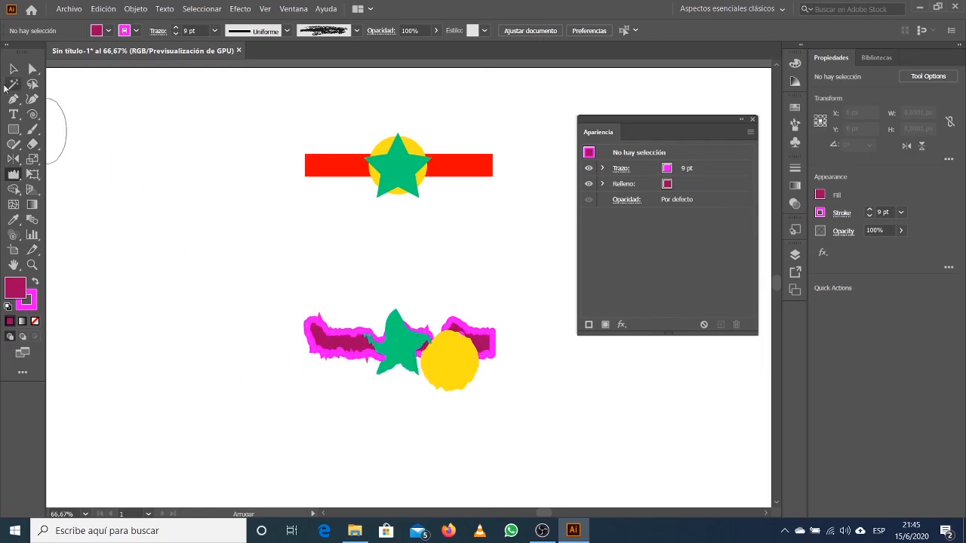
{"action": "left_click", "coordinate": [13, 68]}
{"action": "left_click_drag", "start_coordinate": [243, 300], "coordinate": [594, 436]}
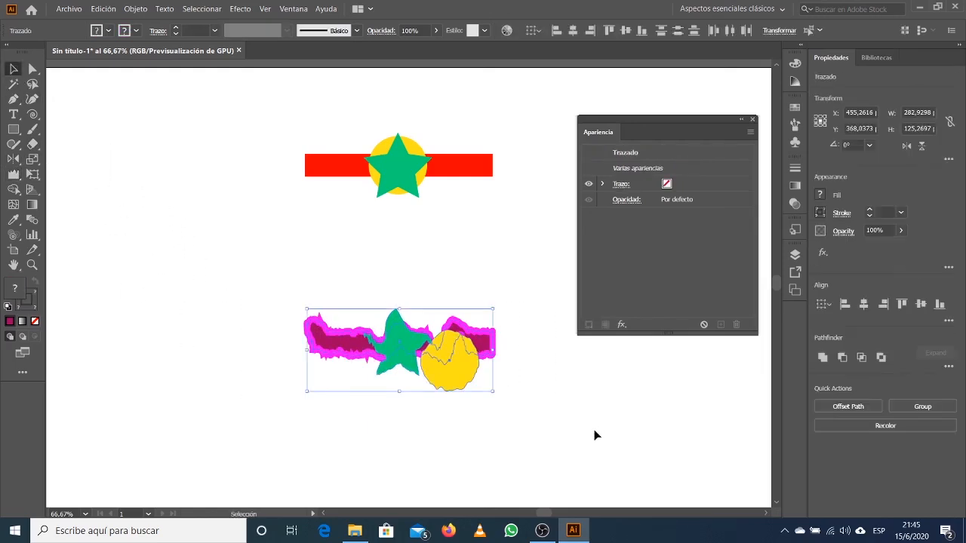